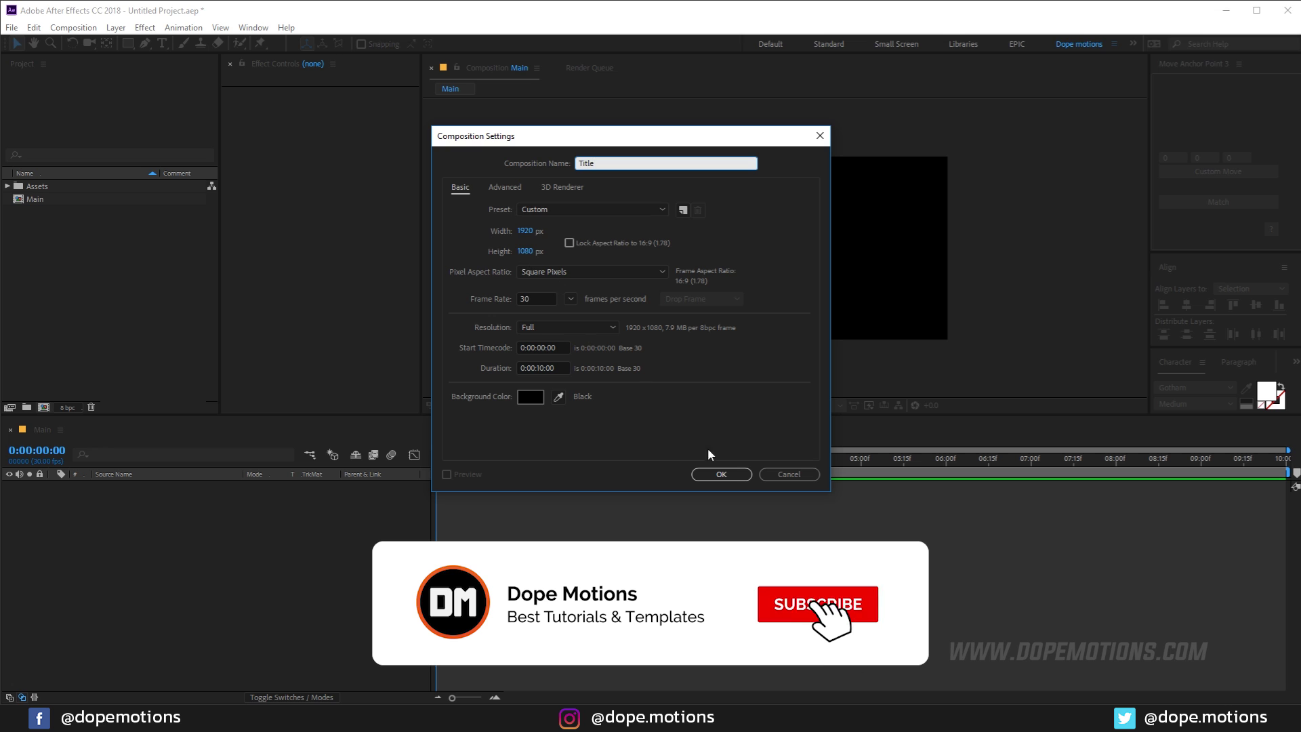
# Step: Create the Title composition and add a text layer reading CINEMATIC to it
pyautogui.click(721, 473)
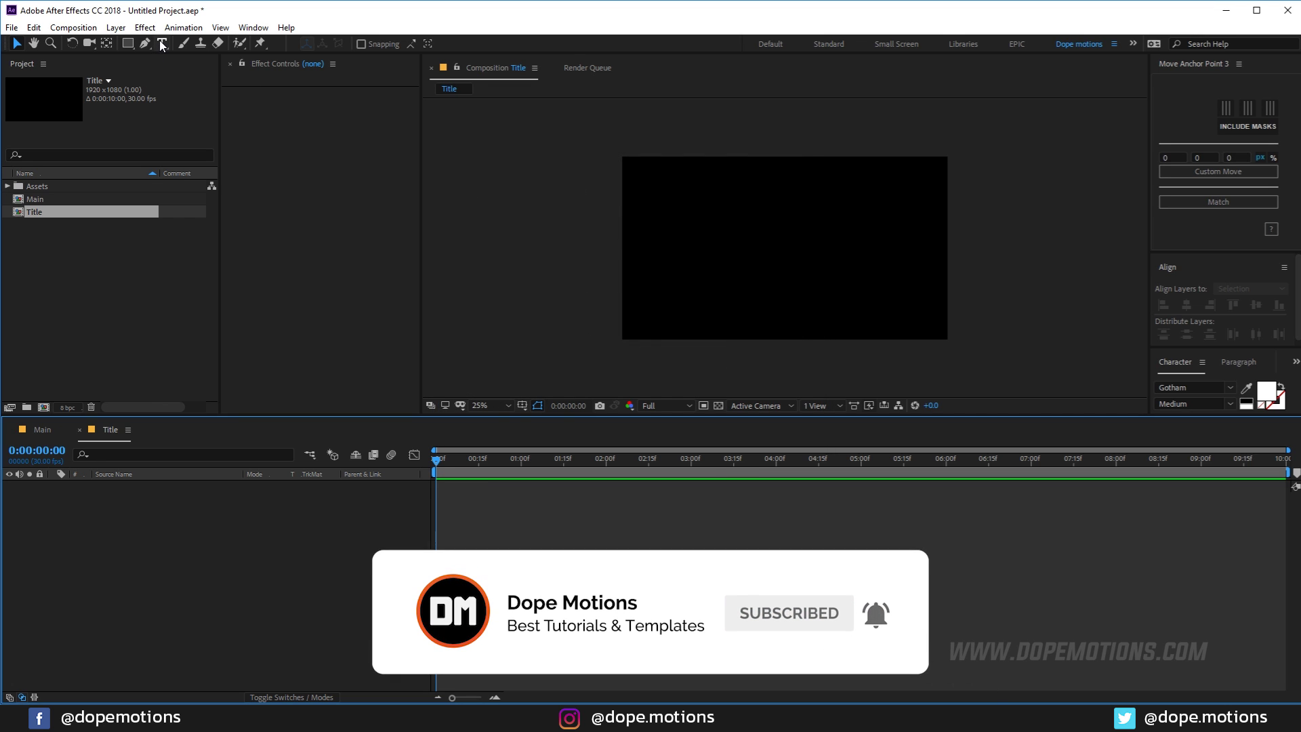
pyautogui.hotkey('ctrl', 't')
pyautogui.click(696, 237)
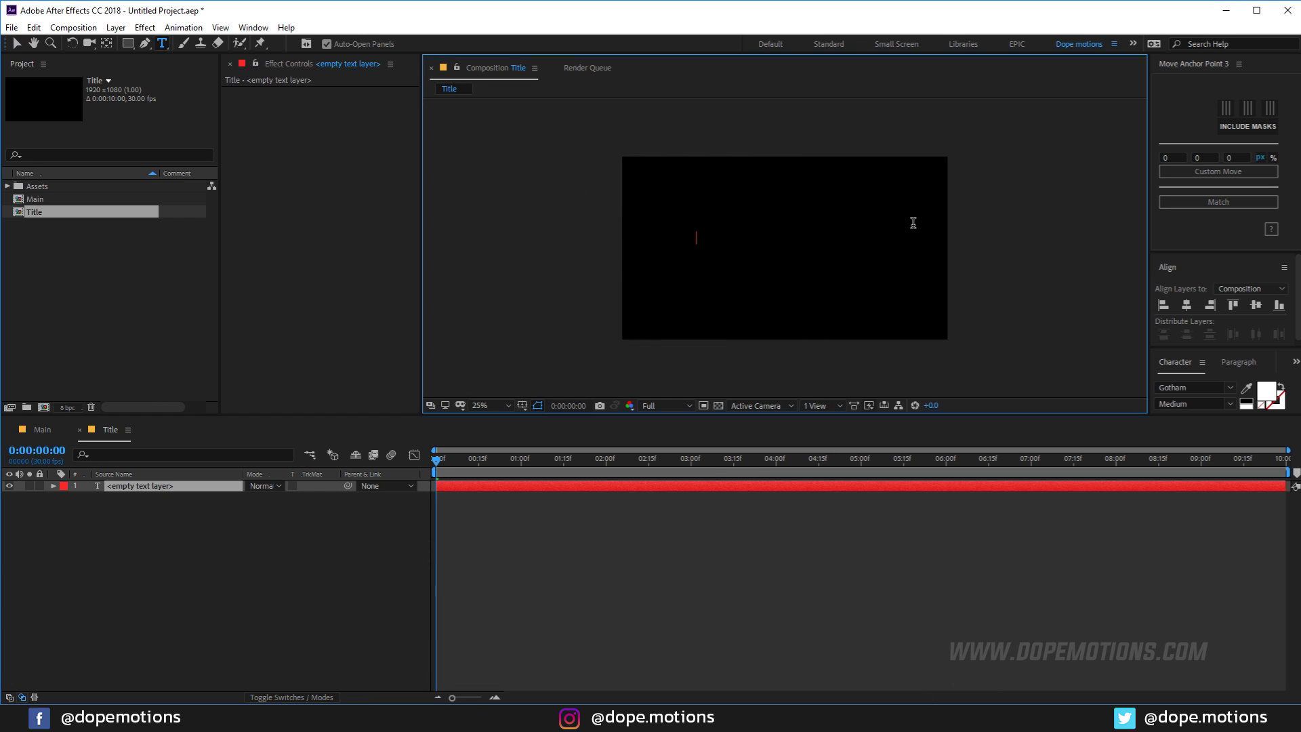
pyautogui.write('C')
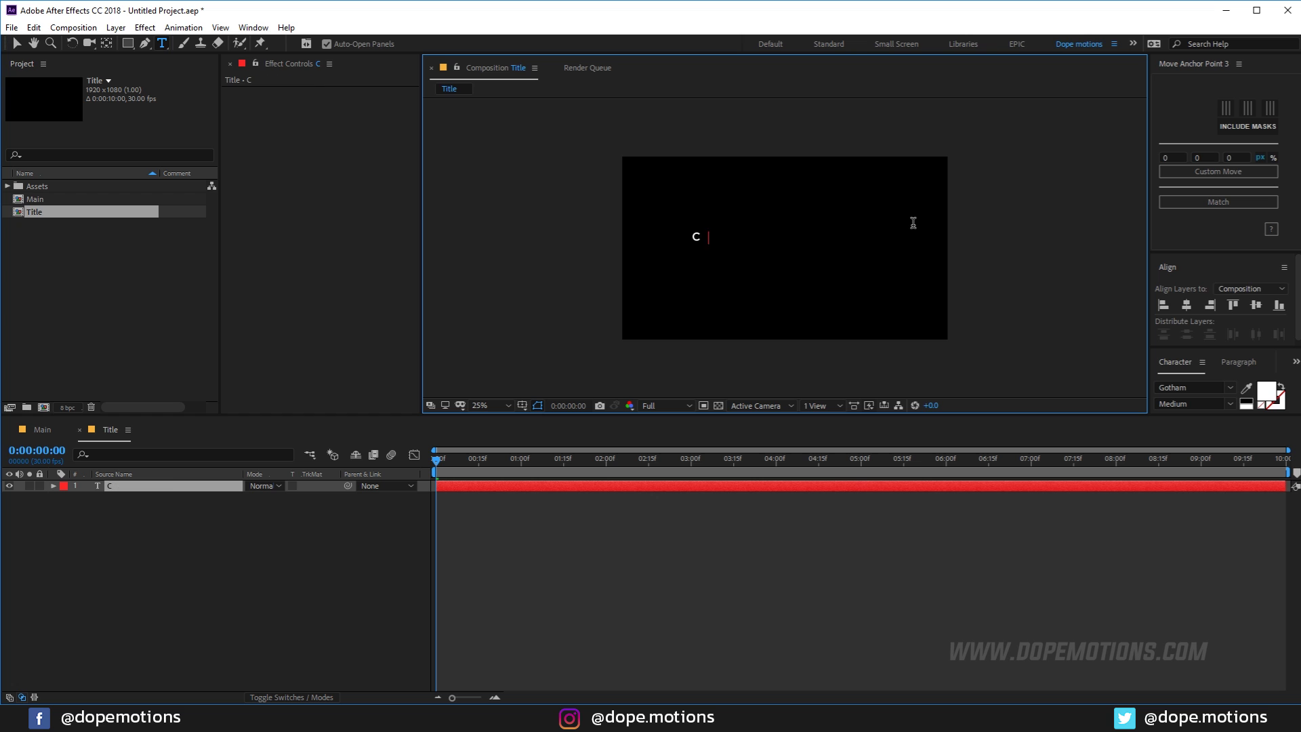
pyautogui.write('INEMATIC')
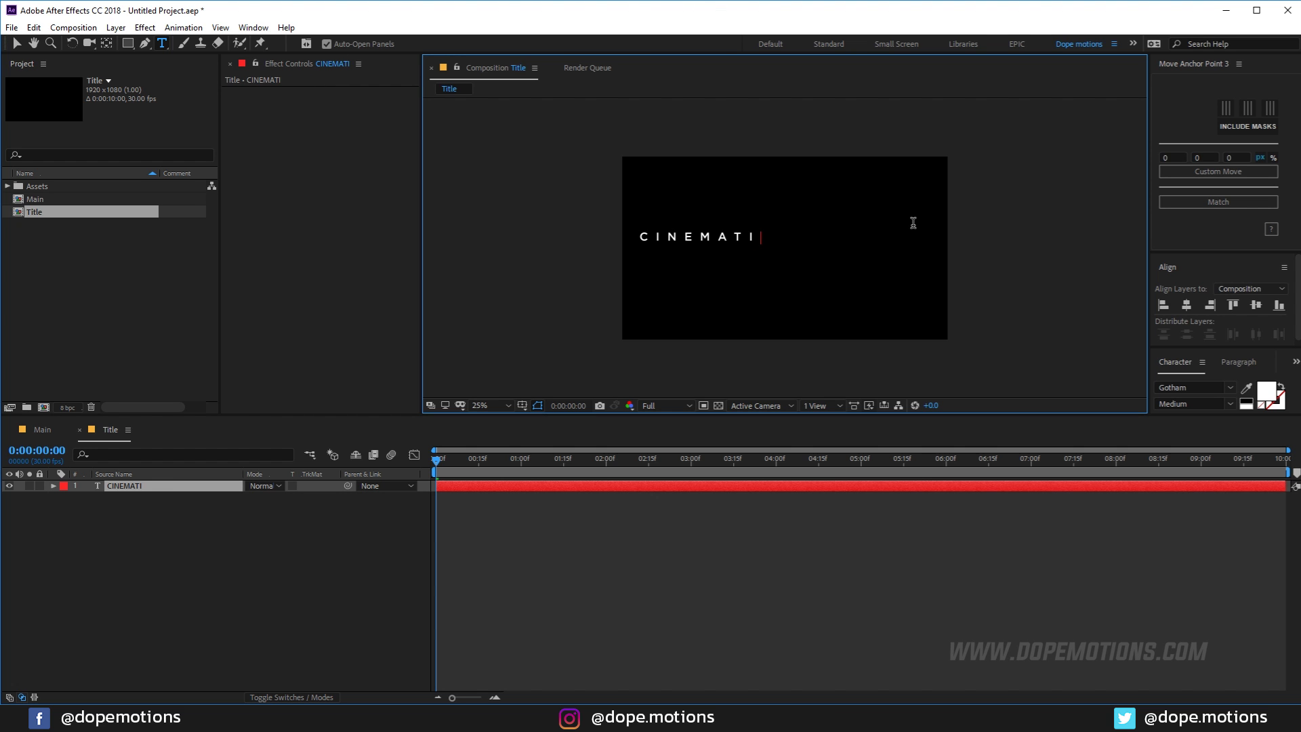
pyautogui.click(16, 43)
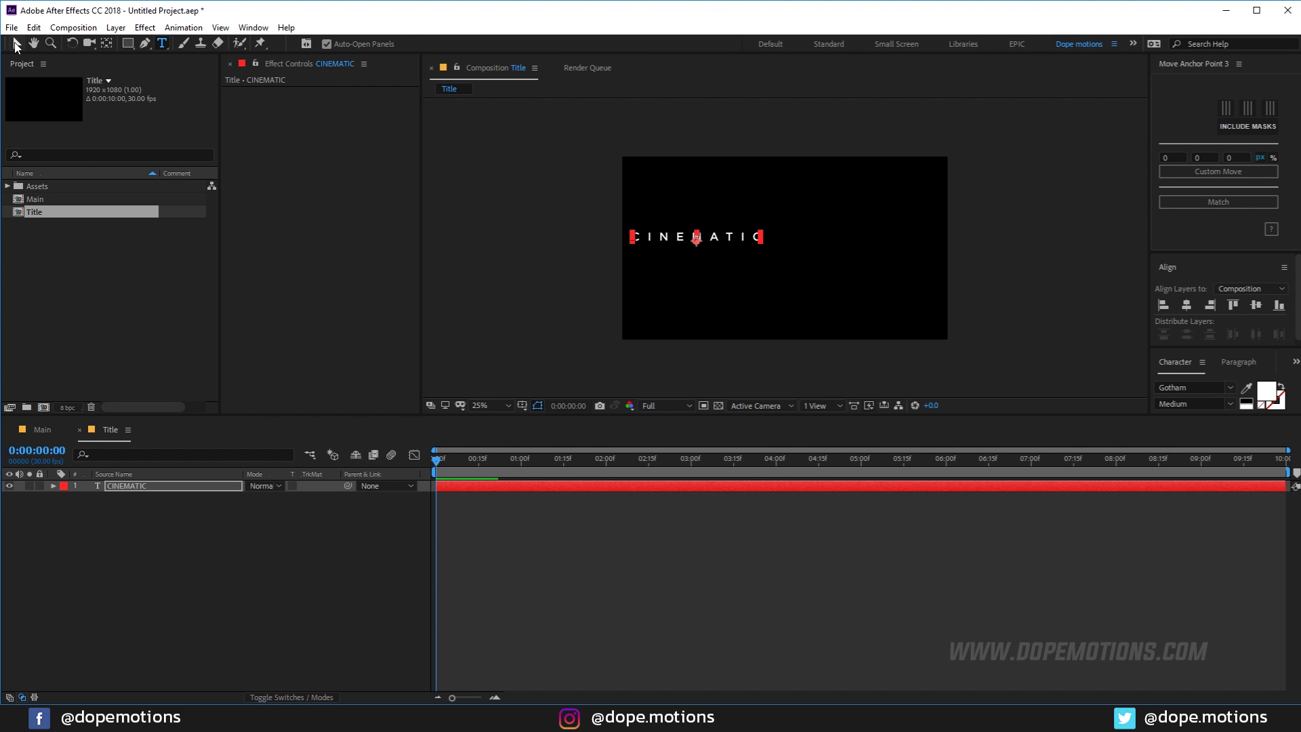
# Step: Set the composition viewer to 50% magnification with Auto resolution and enlarge the preview area
pyautogui.press('.')
pyautogui.click(665, 406)
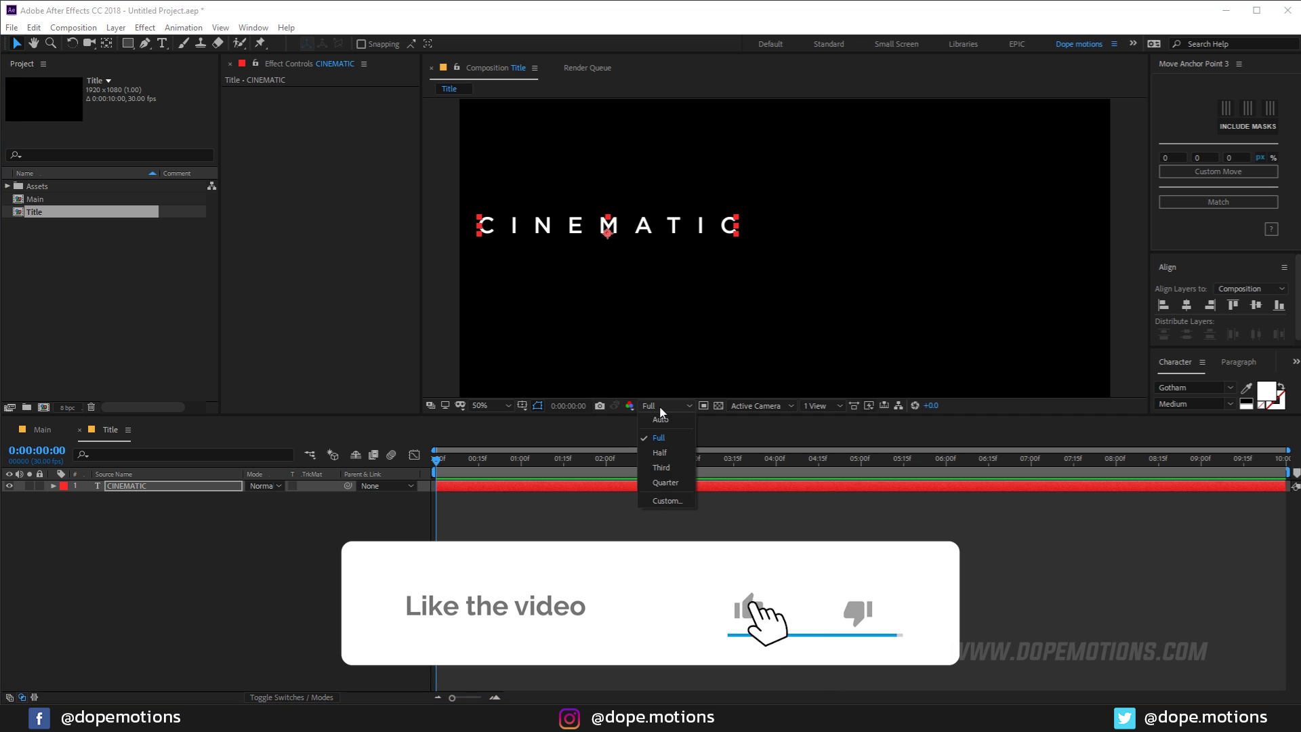
pyautogui.click(662, 434)
pyautogui.press('capslock')
pyautogui.press('capslock')
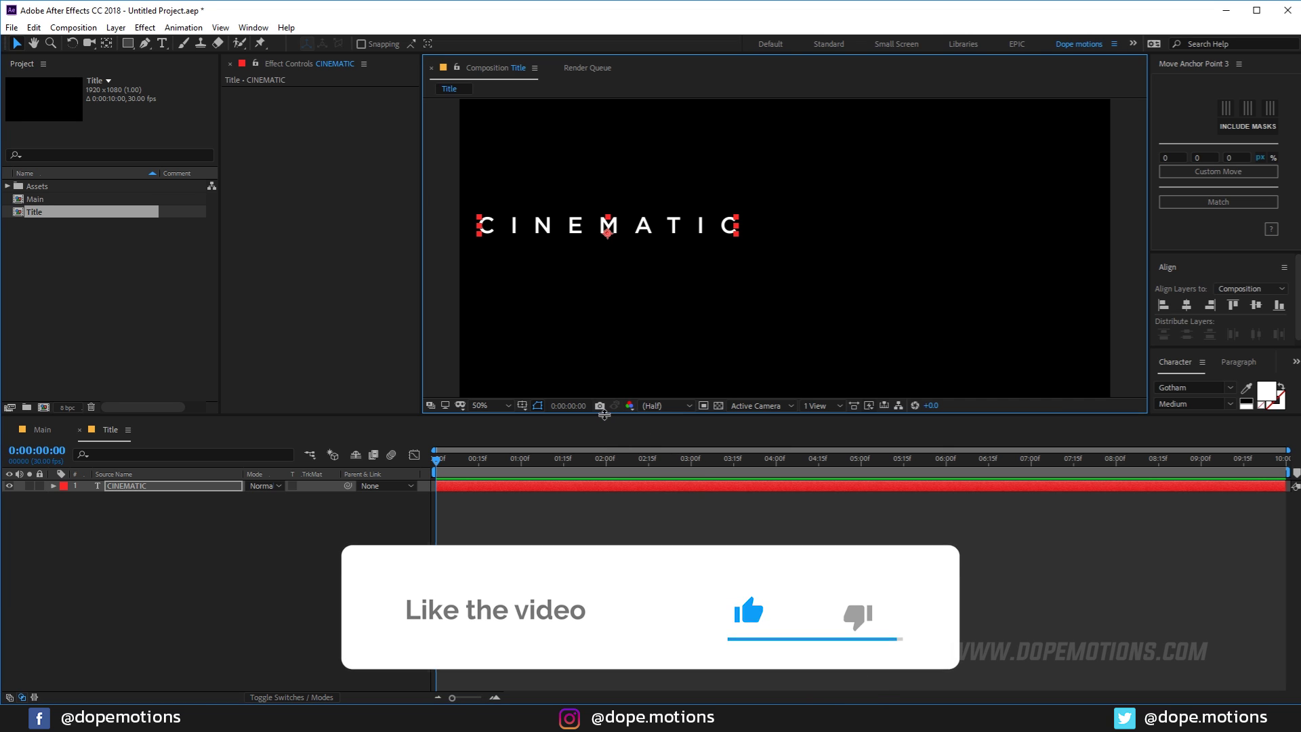
pyautogui.moveTo(611, 418); pyautogui.dragTo(614, 534)
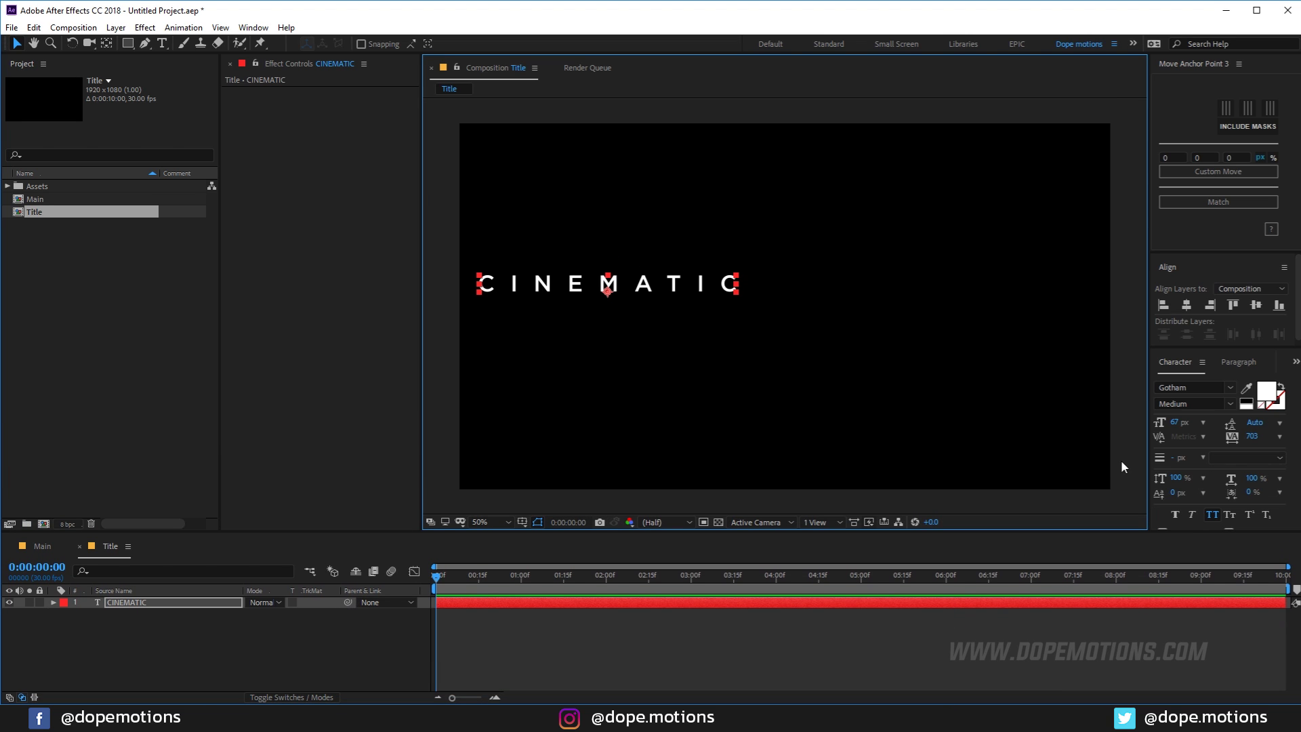
# Step: Change the CINEMATIC text's font to BigNoodleTitling Oblique
pyautogui.click(1201, 387)
pyautogui.write('b')
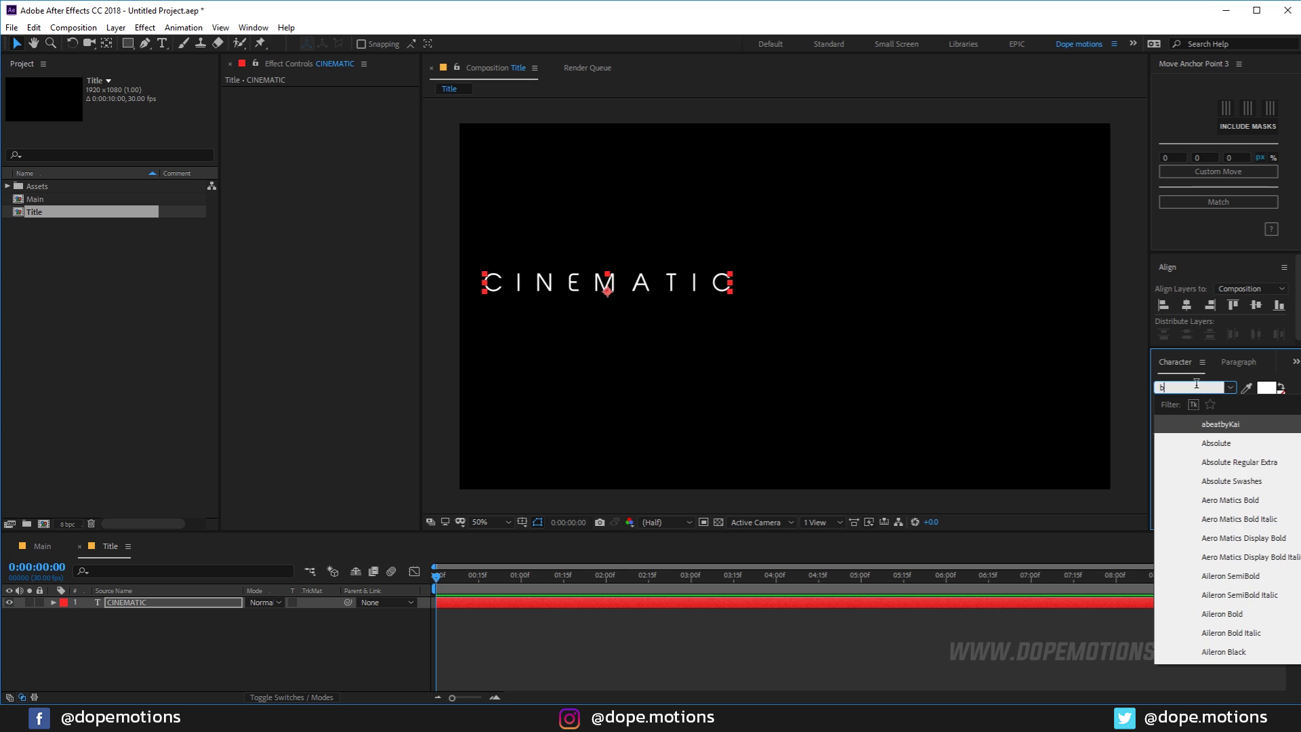
pyautogui.write('ign')
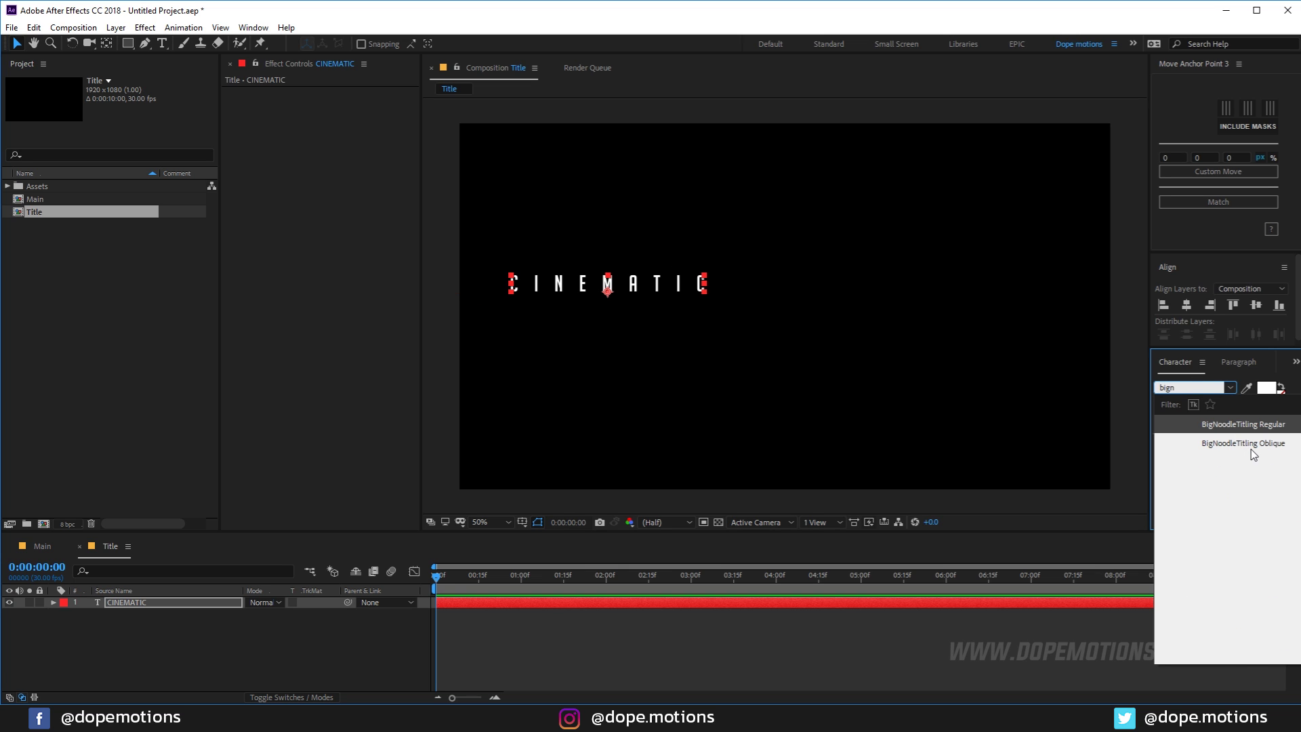
pyautogui.click(1247, 447)
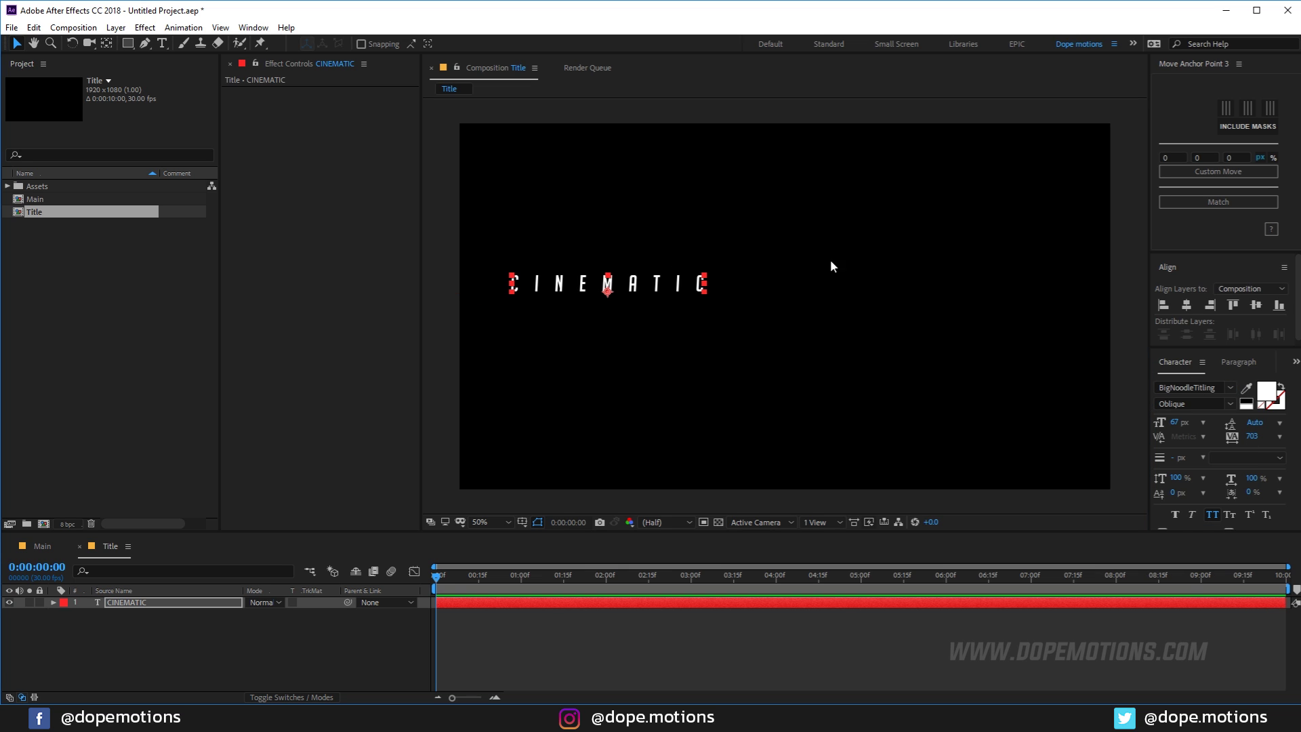
# Step: Set the CINEMATIC text's character tracking to 0 and its font size to 190 px
pyautogui.click(1254, 436)
pyautogui.write('0')
pyautogui.press('Return')
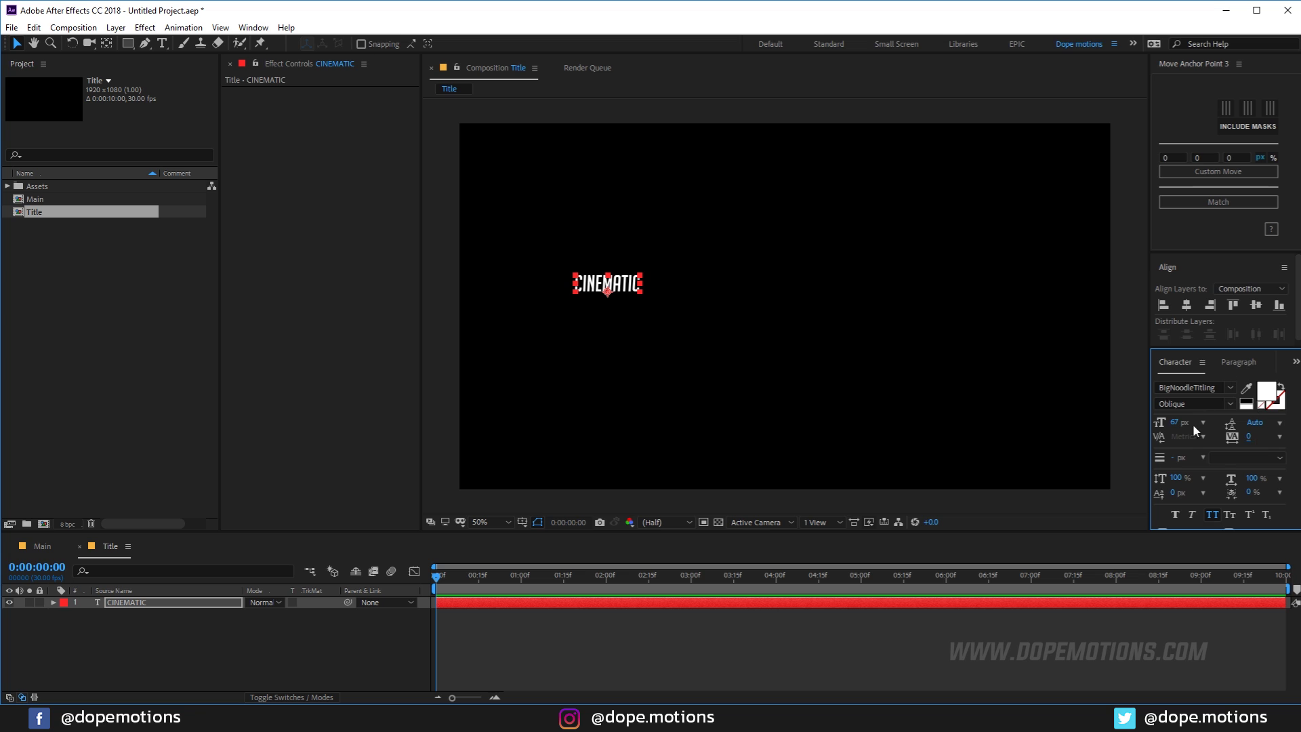
pyautogui.moveTo(1176, 421); pyautogui.dragTo(1228, 417)
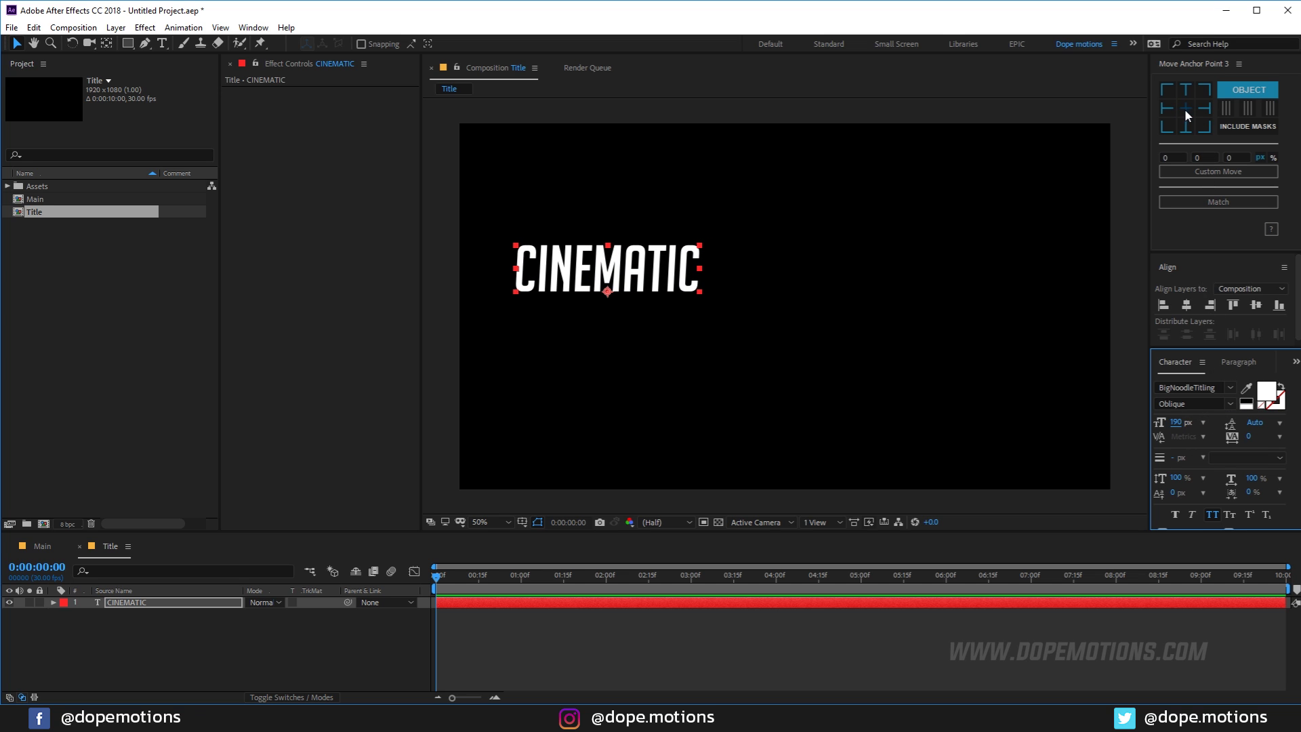
# Step: Center the text layer's anchor point and align the layer to the composition's center horizontally and vertically
pyautogui.click(1185, 108)
pyautogui.click(1187, 305)
pyautogui.click(1257, 304)
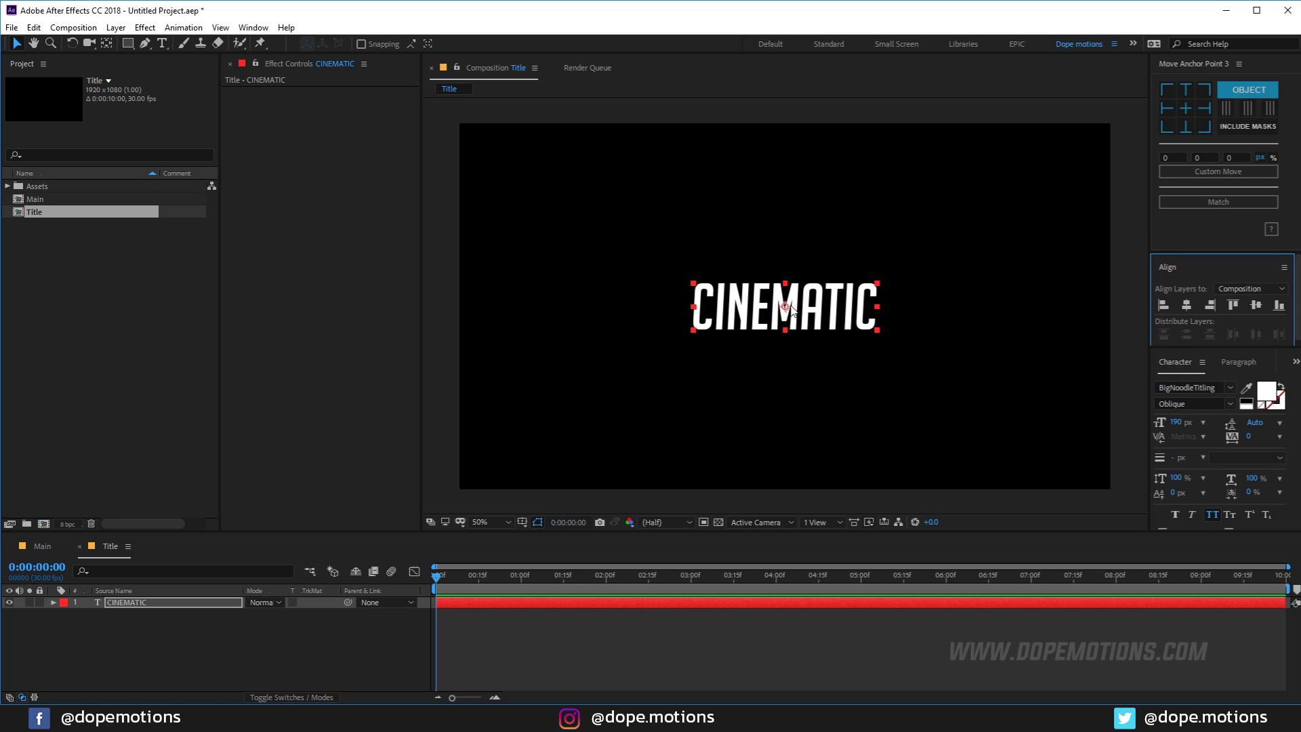
# Step: Add a Tracking animator to the CINEMATIC text layer and set its Tracking Amount to 25
pyautogui.click(53, 602)
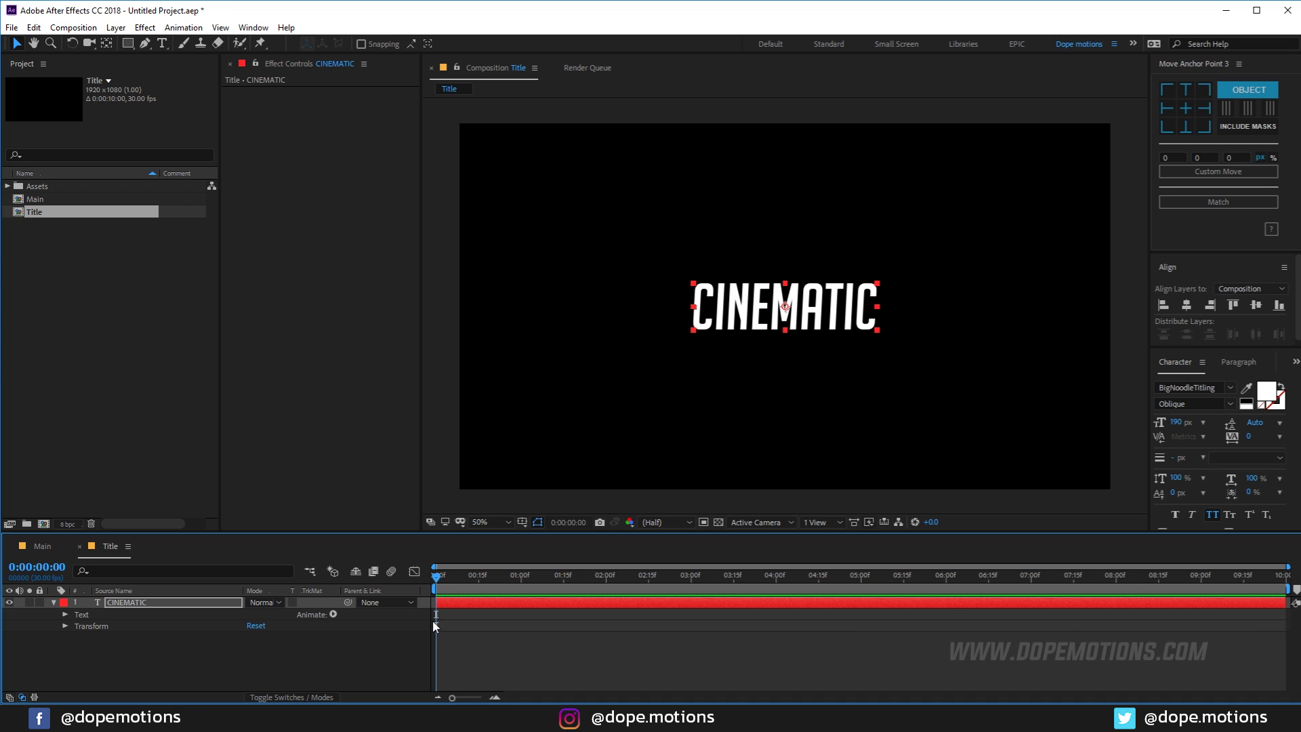
pyautogui.click(333, 615)
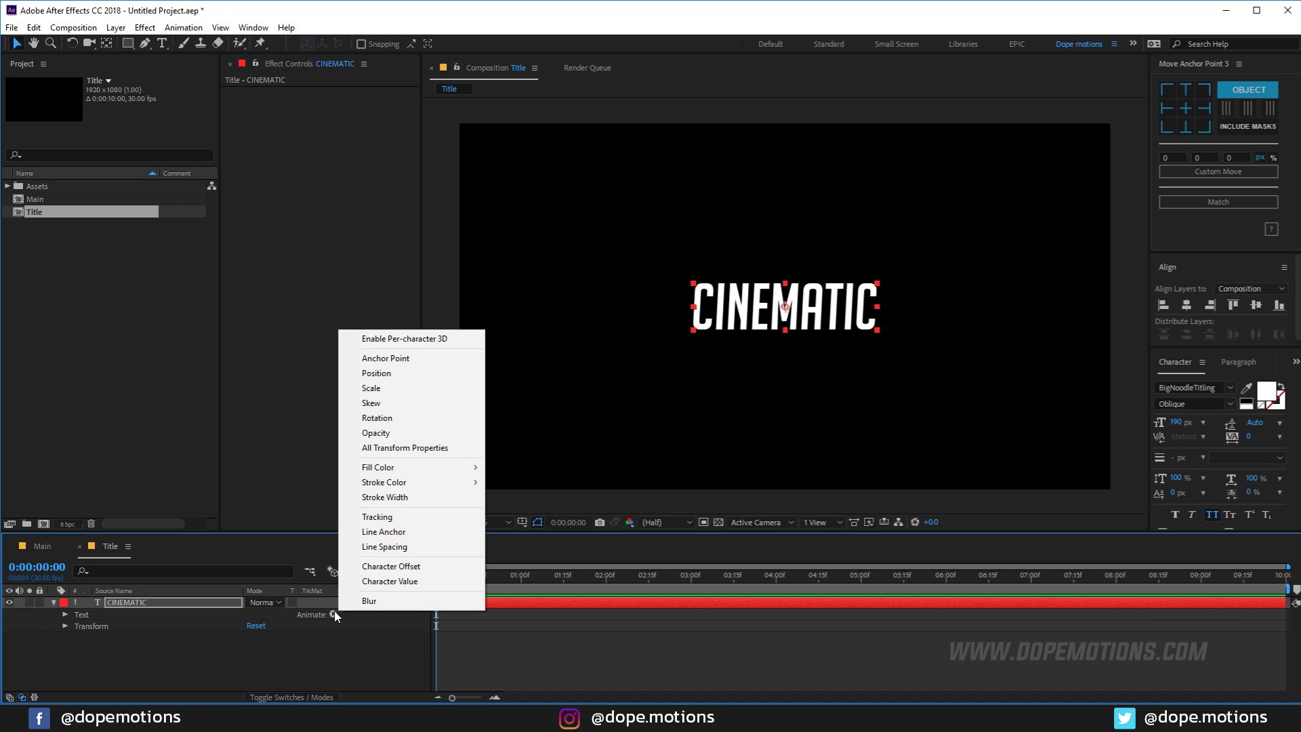
pyautogui.click(386, 517)
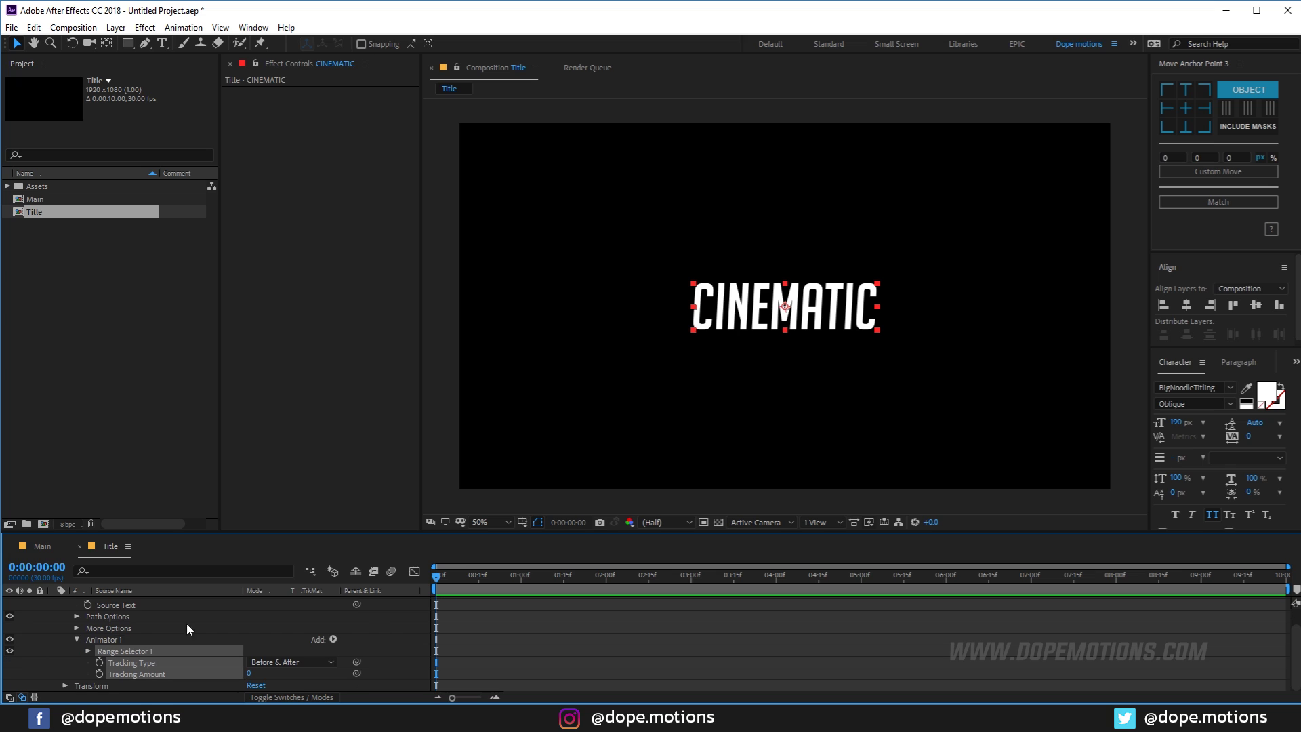
pyautogui.moveTo(249, 673)
pyautogui.mouseDown()
pyautogui.moveTo(308, 672)
pyautogui.moveTo(234, 671)
pyautogui.moveTo(252, 672)
pyautogui.mouseUp()
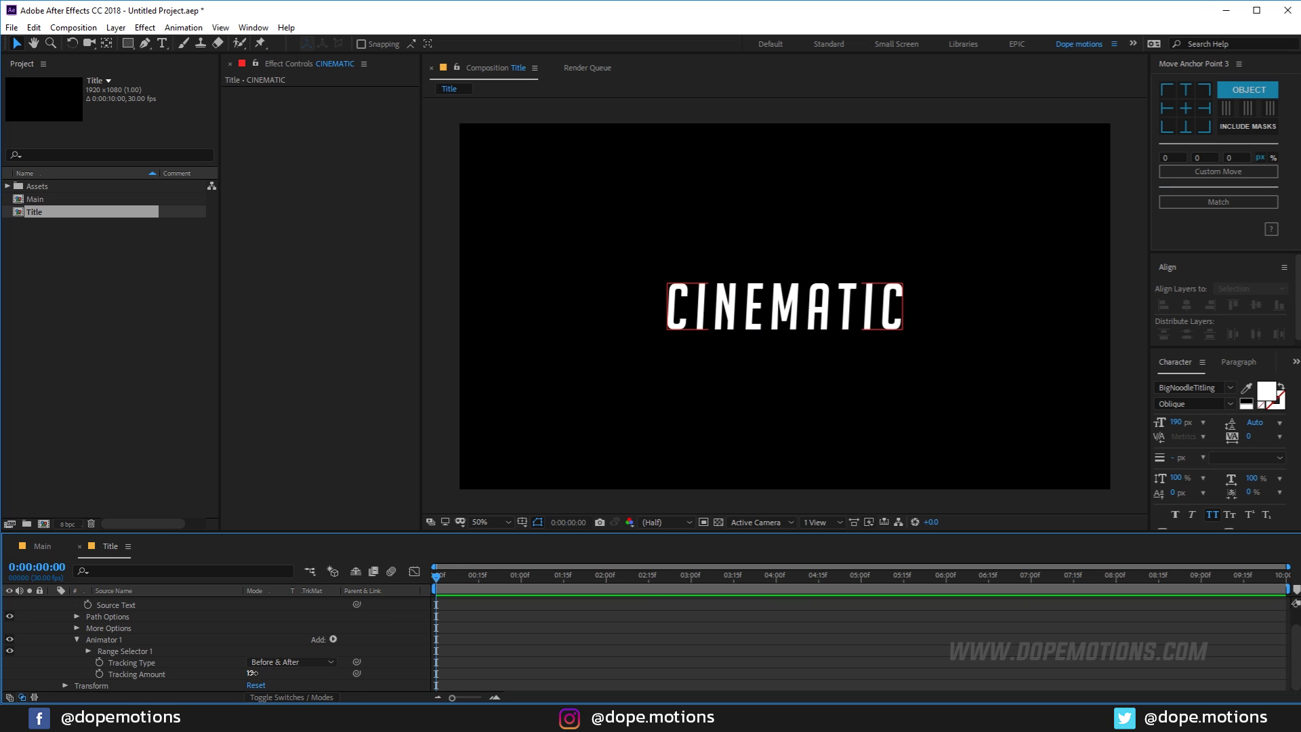
pyautogui.click(252, 673)
pyautogui.write('25')
pyautogui.press('Return')
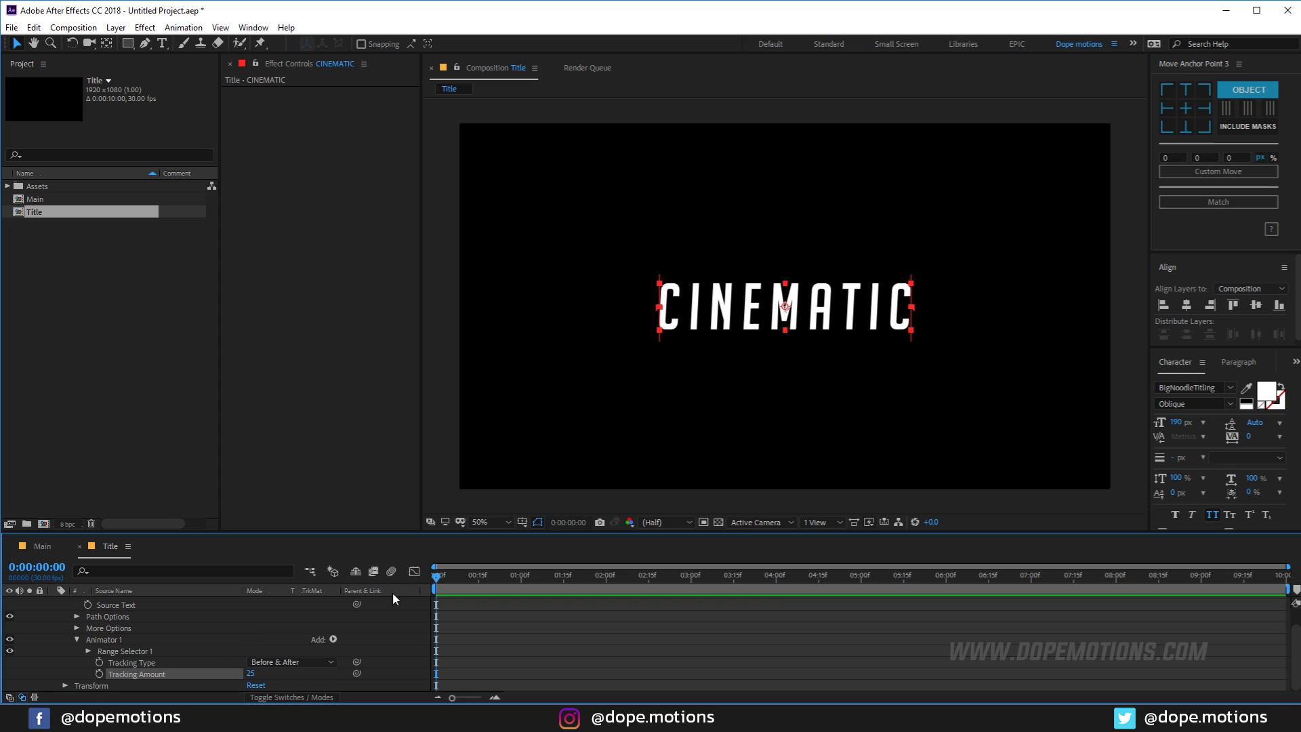
# Step: Keyframe the Tracking Amount at the start of the composition and set it to 0 at 4 seconds
pyautogui.click(100, 674)
pyautogui.click(781, 581)
pyautogui.moveTo(779, 582); pyautogui.dragTo(777, 583)
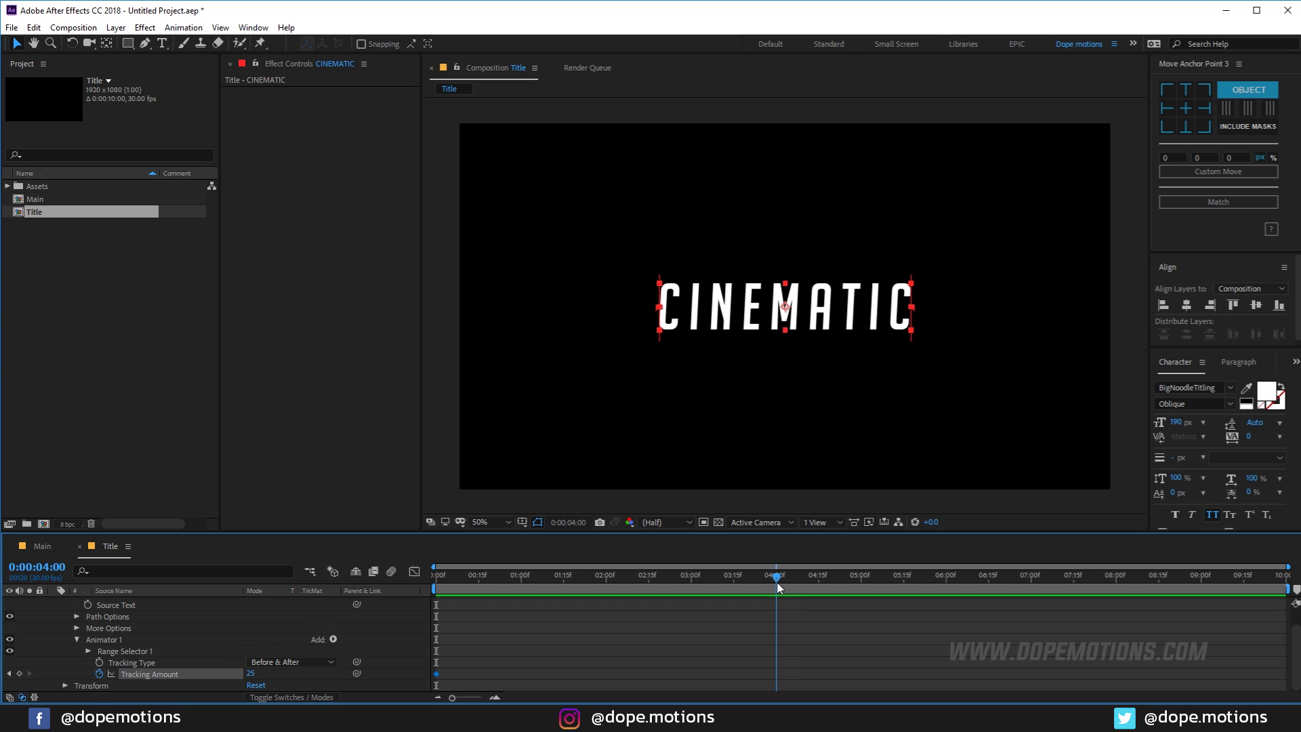
pyautogui.click(252, 674)
pyautogui.write('0')
pyautogui.press('Return')
# Step: Ease the Tracking Amount keyframes, shape their speed graph to peak early and slow gradually toward the end, and preview the animation
pyautogui.moveTo(887, 646); pyautogui.dragTo(430, 700)
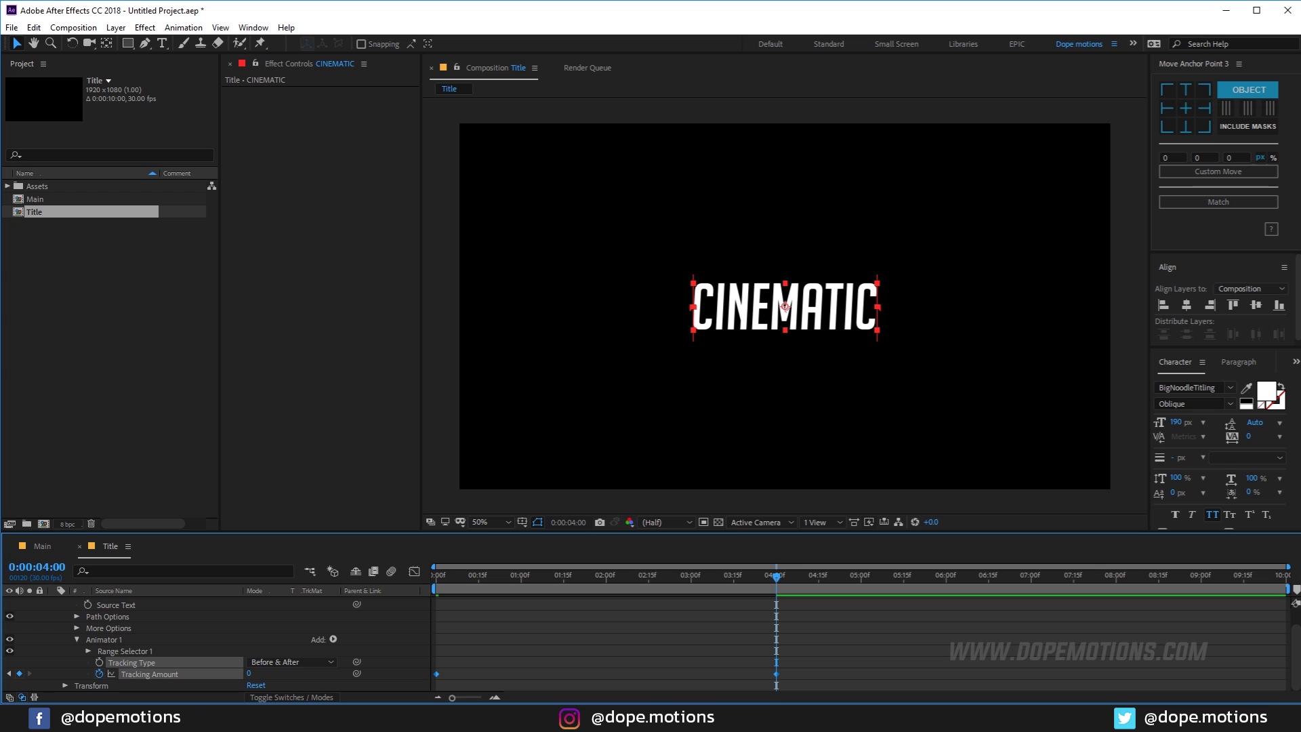
pyautogui.click(414, 571)
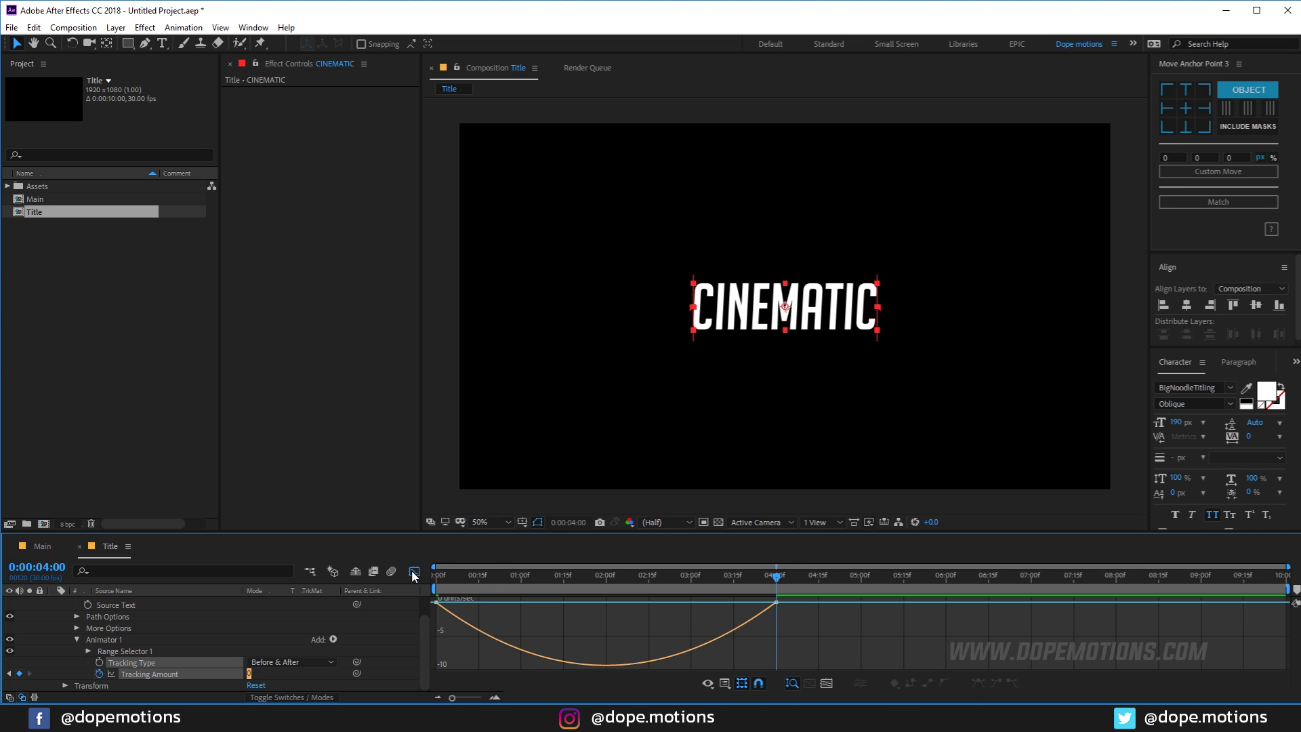
pyautogui.moveTo(306, 531); pyautogui.dragTo(319, 395)
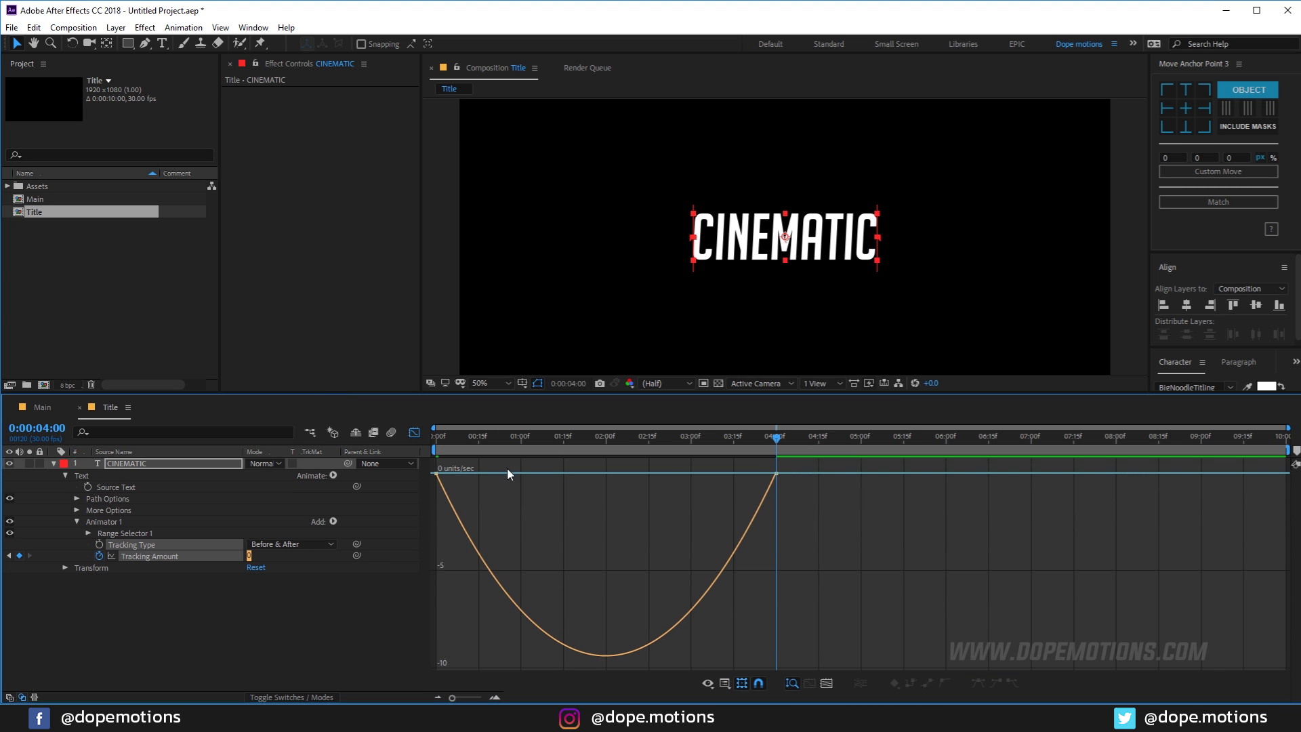
pyautogui.rightClick(656, 516)
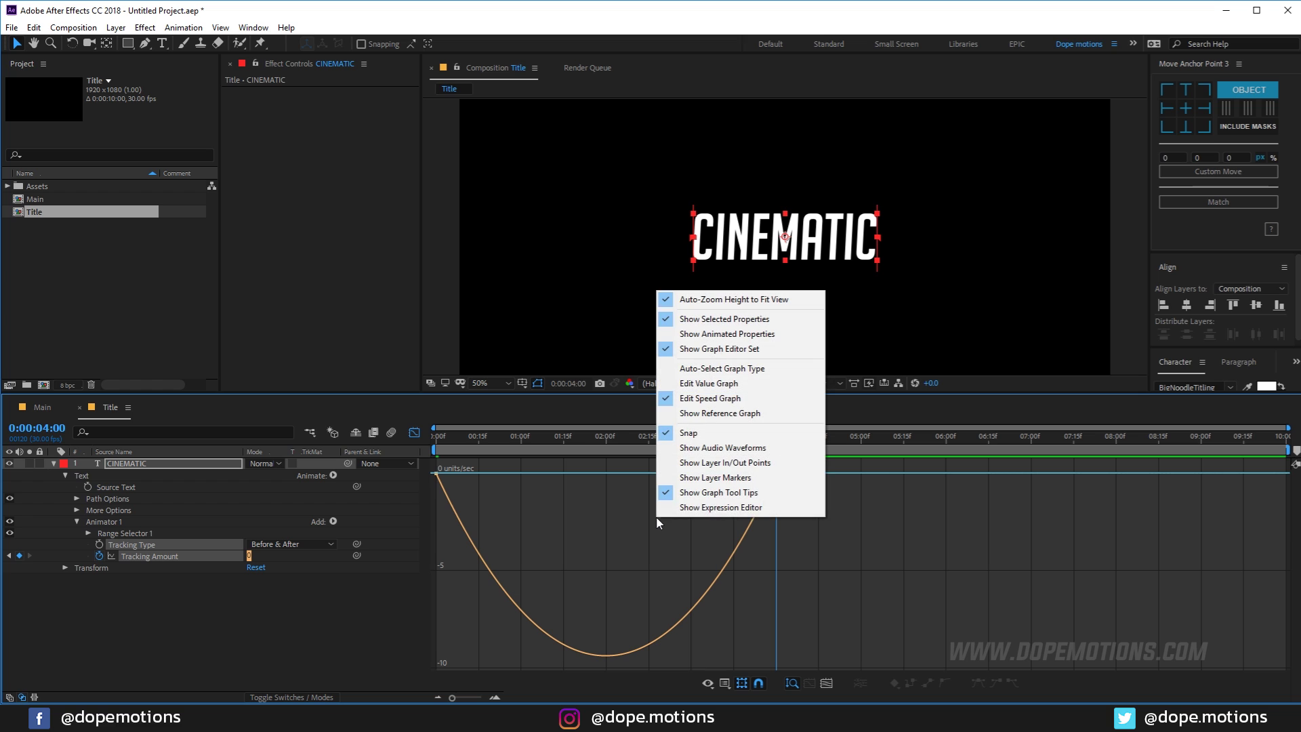
pyautogui.click(564, 554)
pyautogui.moveTo(825, 517); pyautogui.dragTo(571, 472)
pyautogui.moveTo(493, 473); pyautogui.dragTo(455, 439)
pyautogui.press('space')
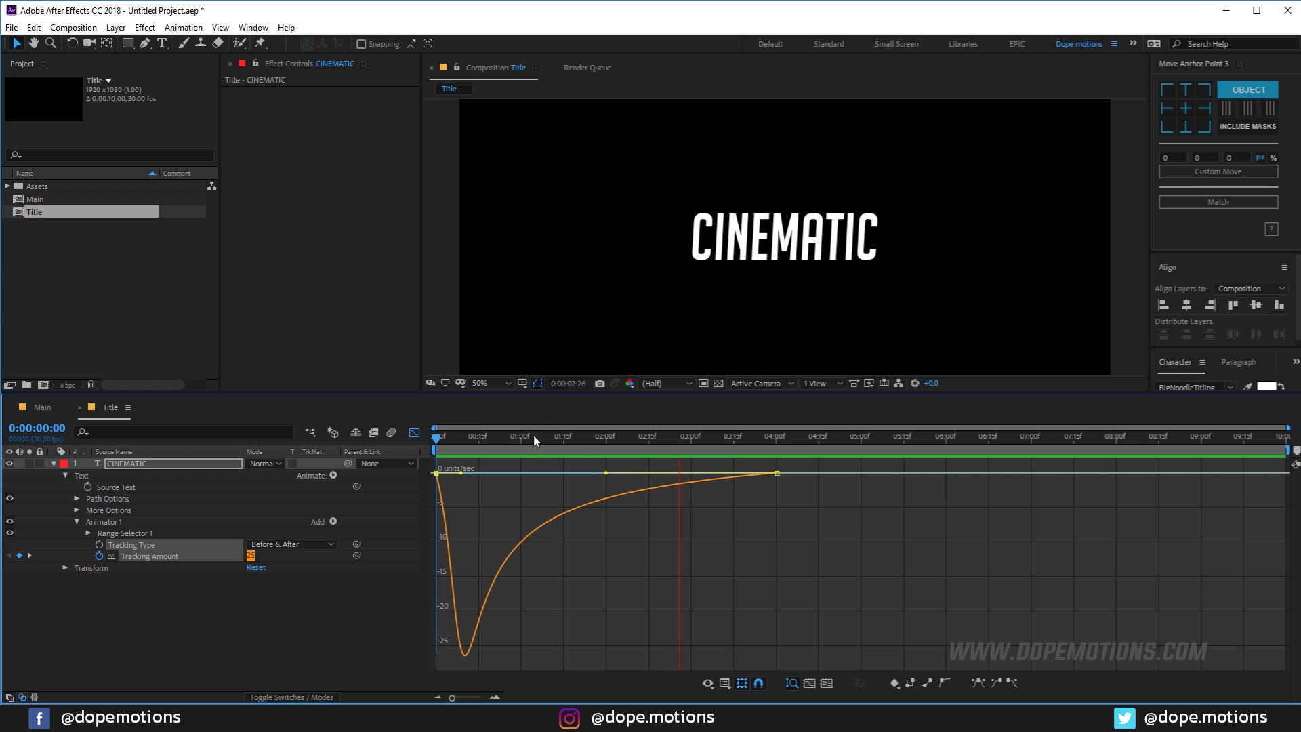
pyautogui.press('space')
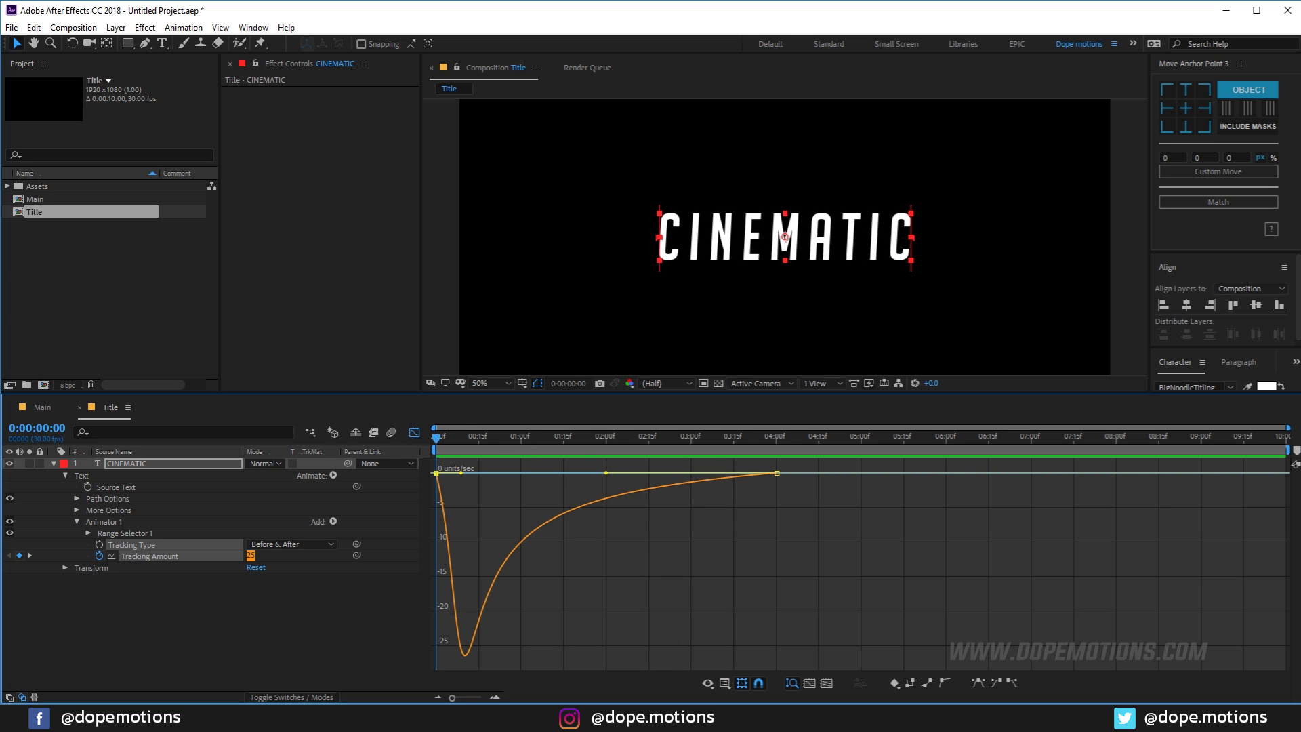
# Step: Create a new composition named Main Title and place the Title composition in it
pyautogui.click(52, 462)
pyautogui.click(184, 534)
pyautogui.click(149, 348)
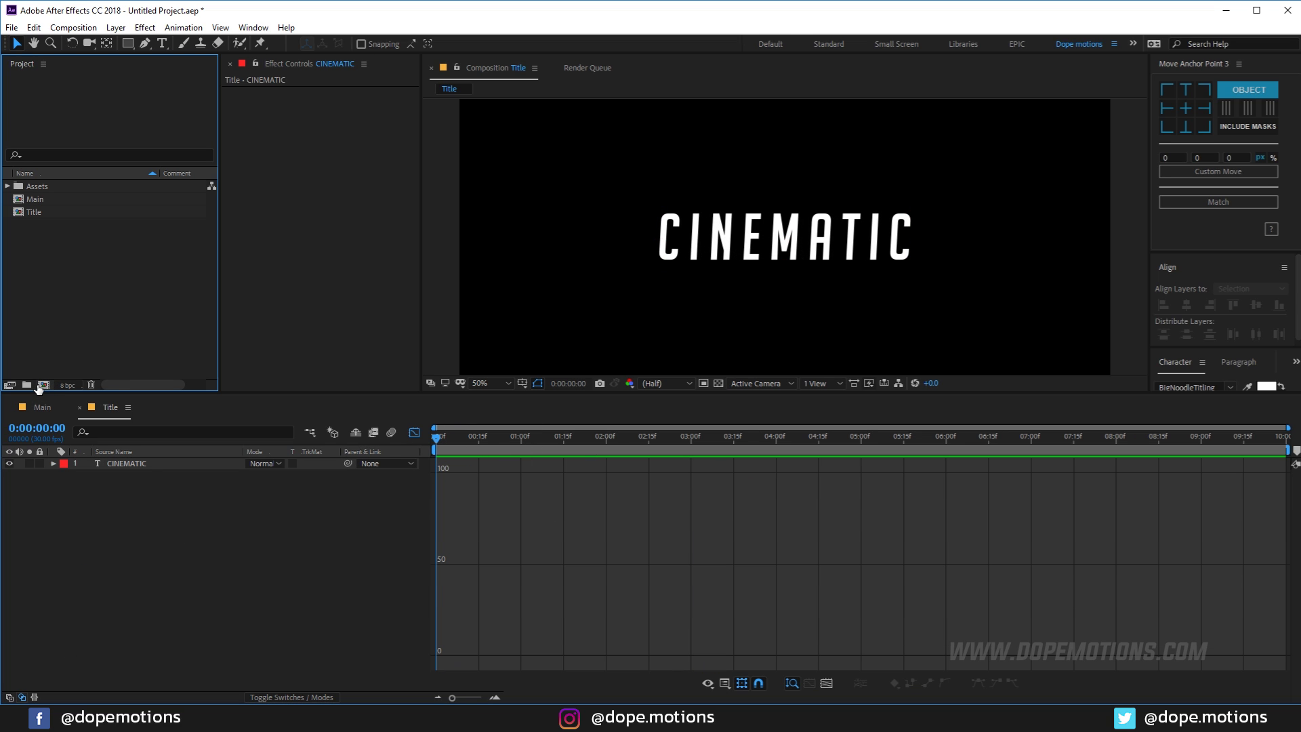
pyautogui.click(43, 385)
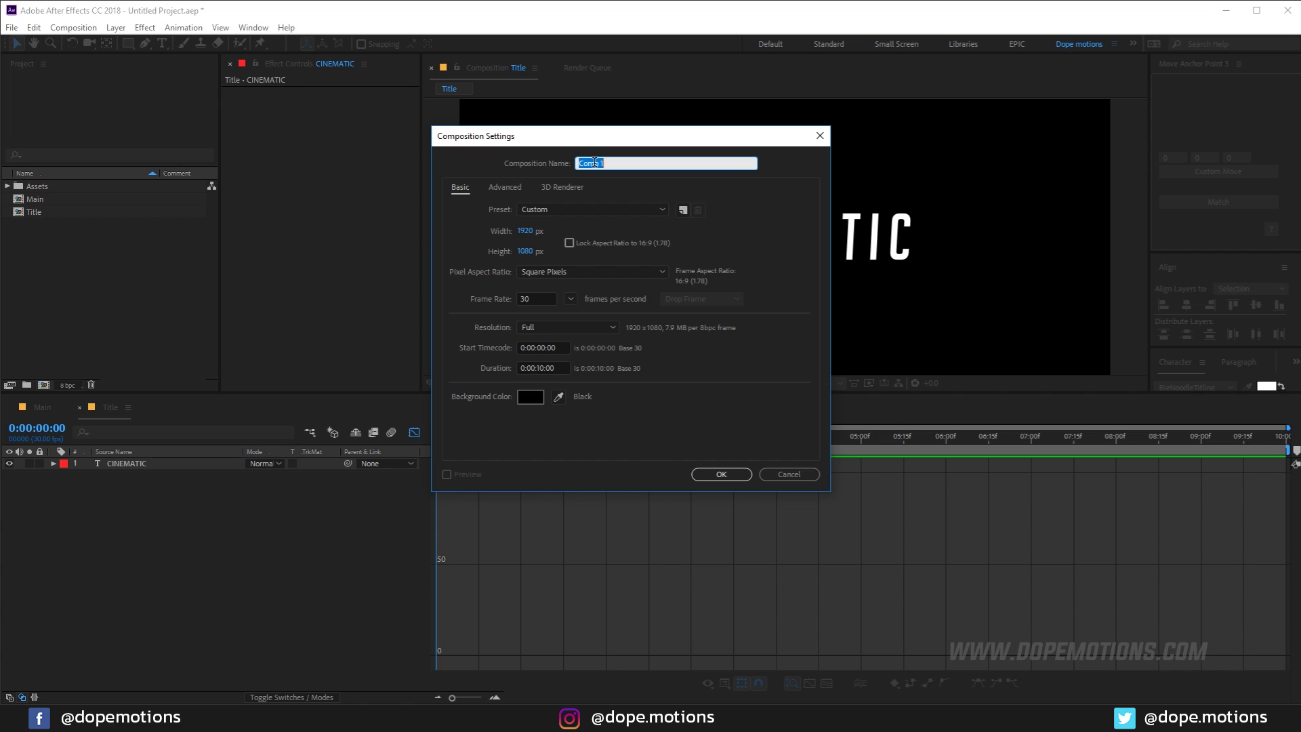
pyautogui.write('Main Title')
pyautogui.click(721, 474)
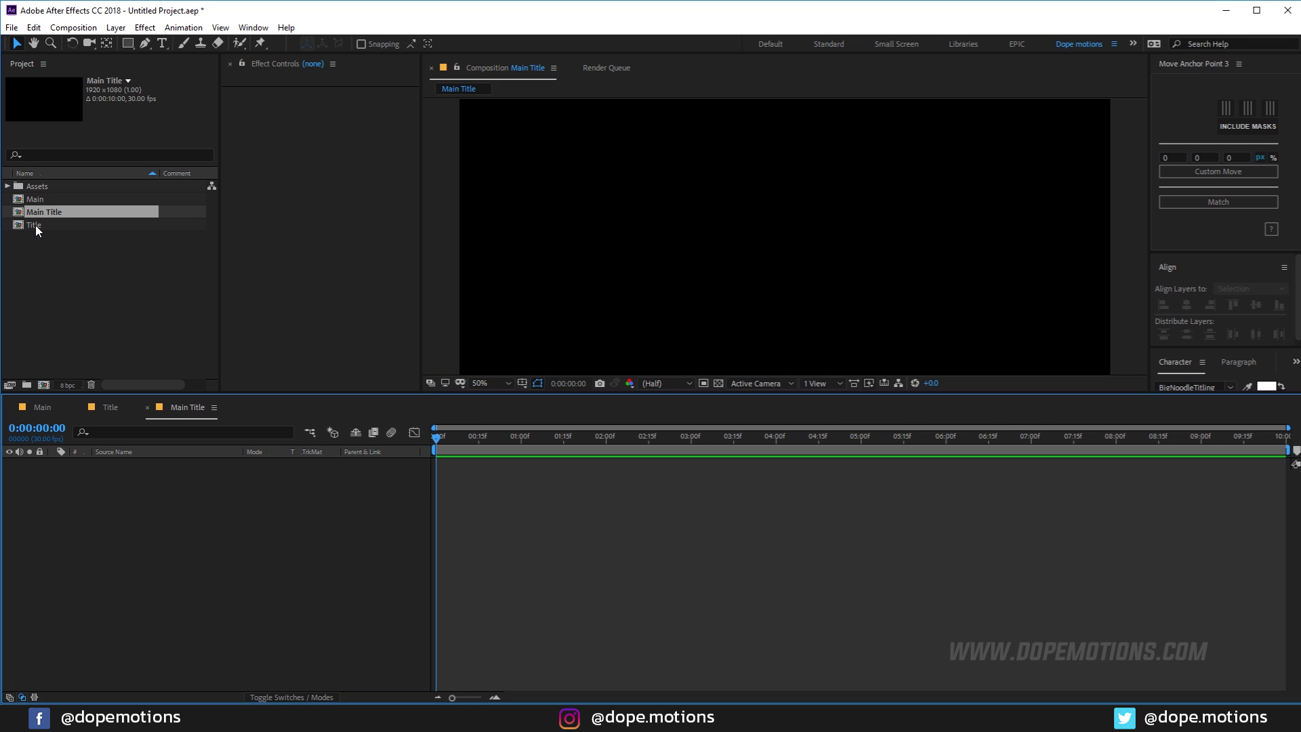
pyautogui.moveTo(36, 225); pyautogui.dragTo(140, 517)
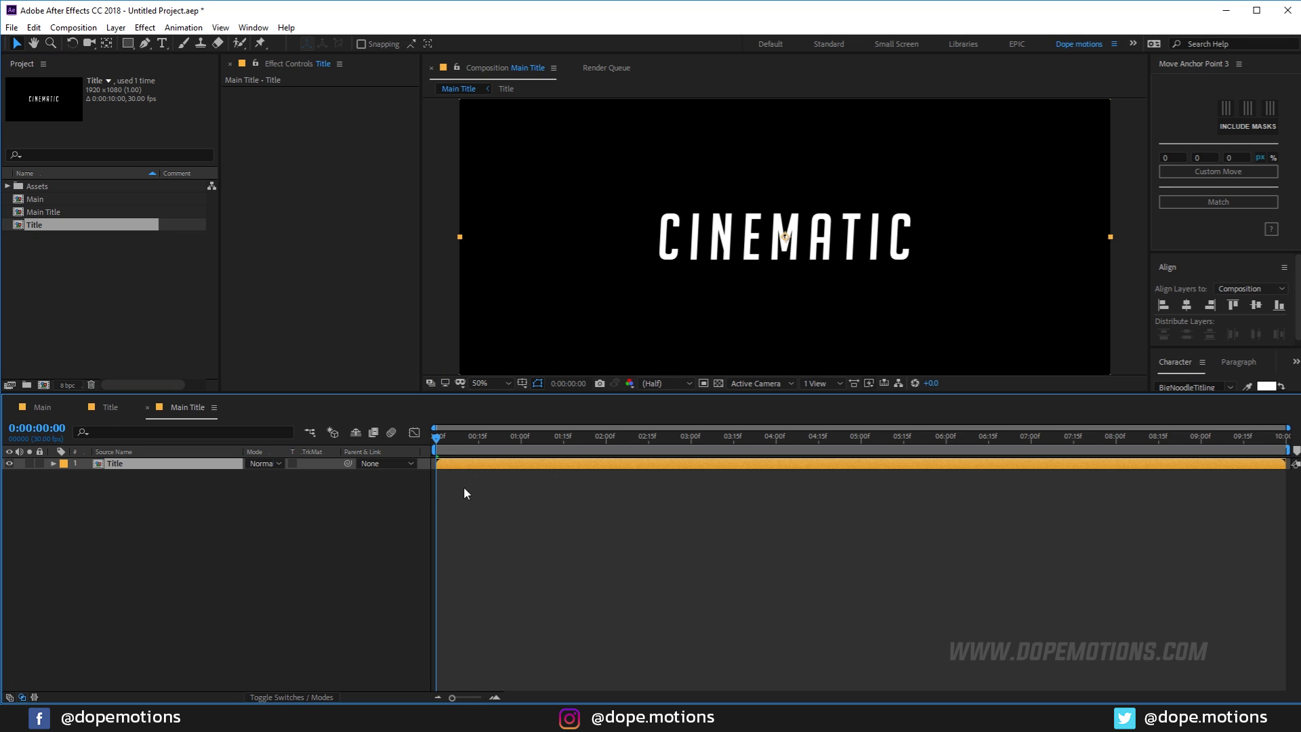
# Step: Add RUSTIC GOLD.jpg from Assets beneath the Title layer and scale it to 73%
pyautogui.click(8, 186)
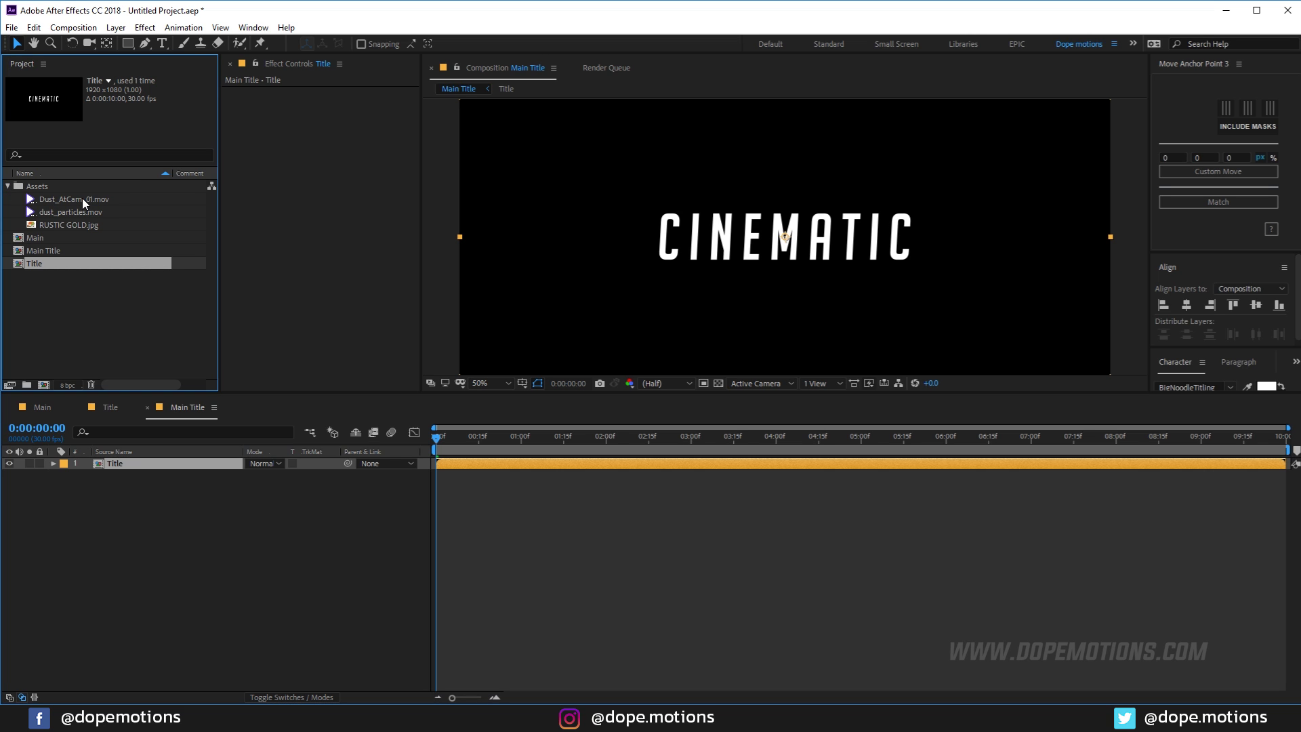
pyautogui.moveTo(55, 225); pyautogui.dragTo(133, 493)
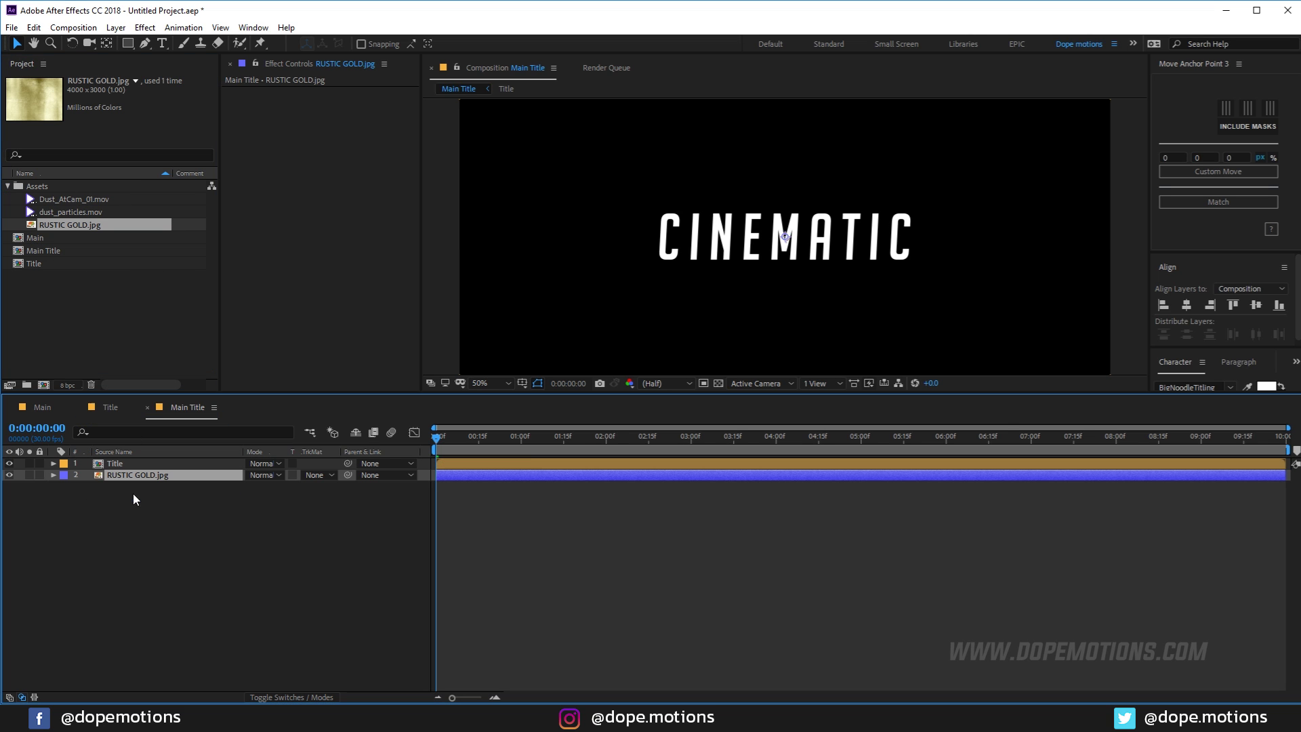
pyautogui.press(',')
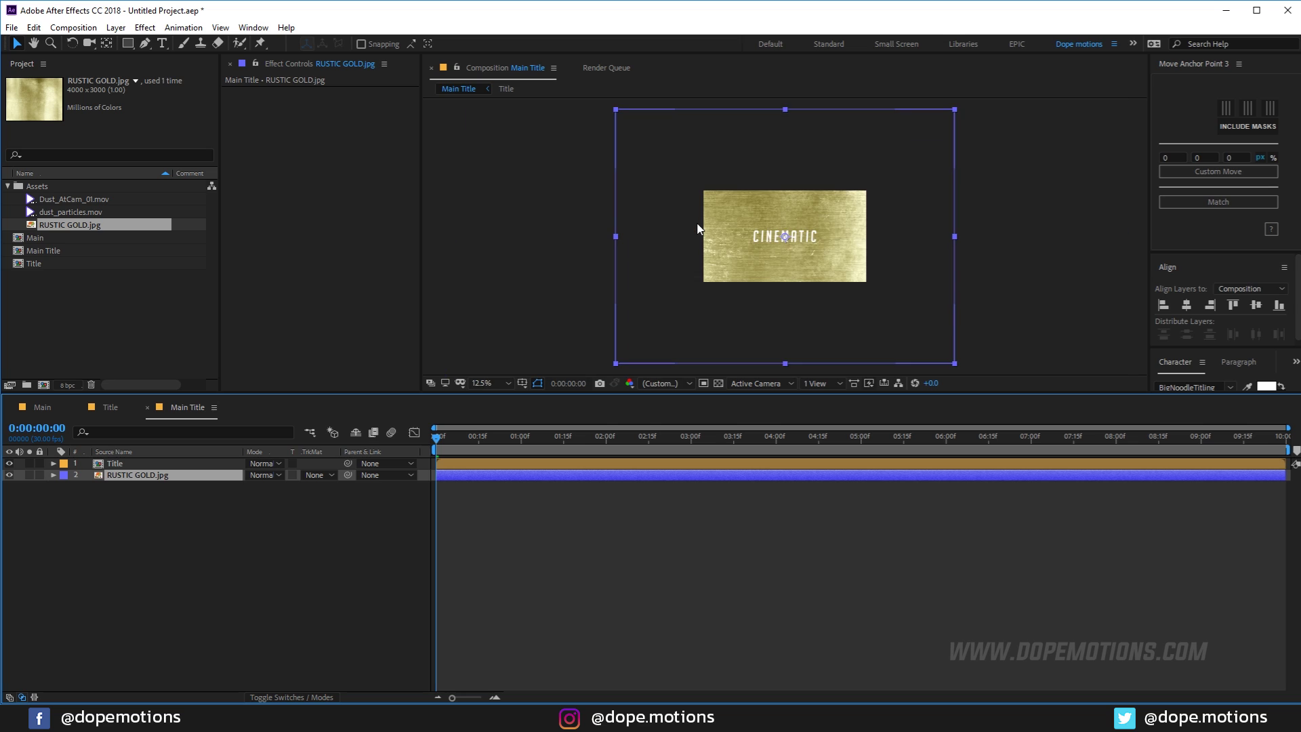
pyautogui.press('s')
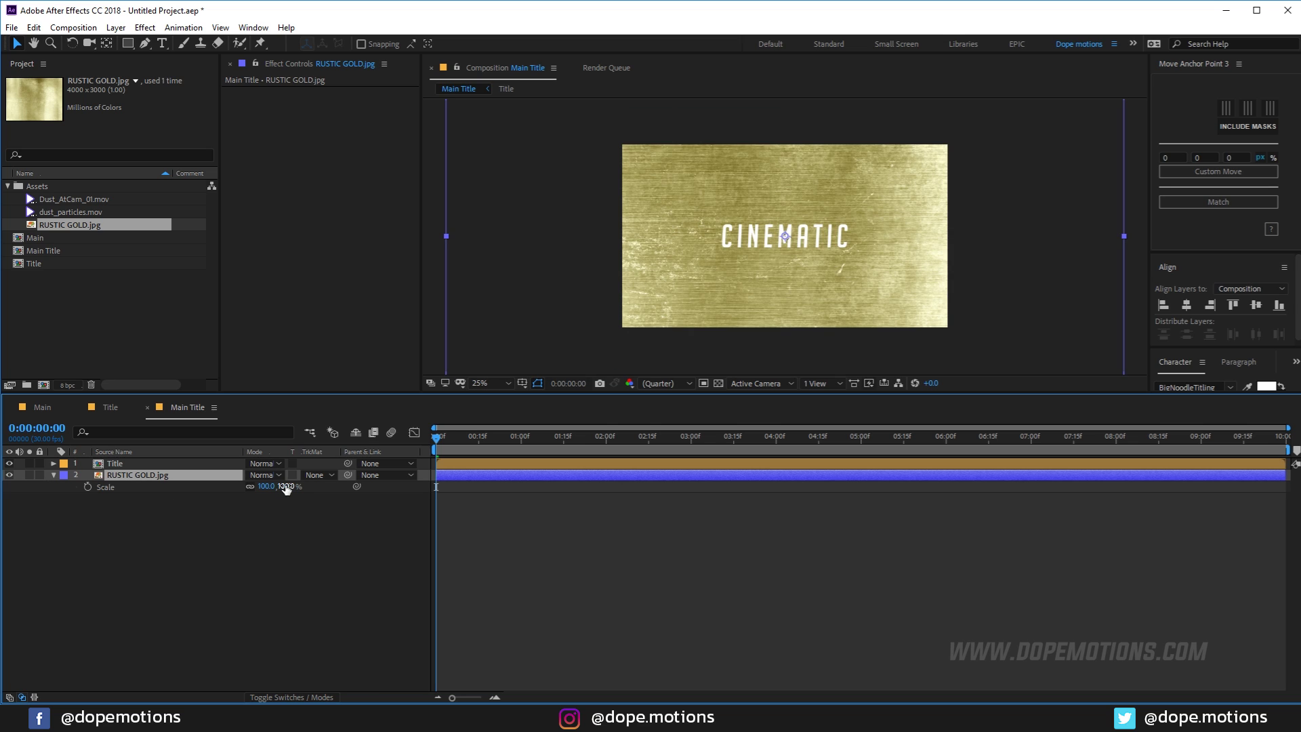
pyautogui.moveTo(286, 487); pyautogui.dragTo(267, 486)
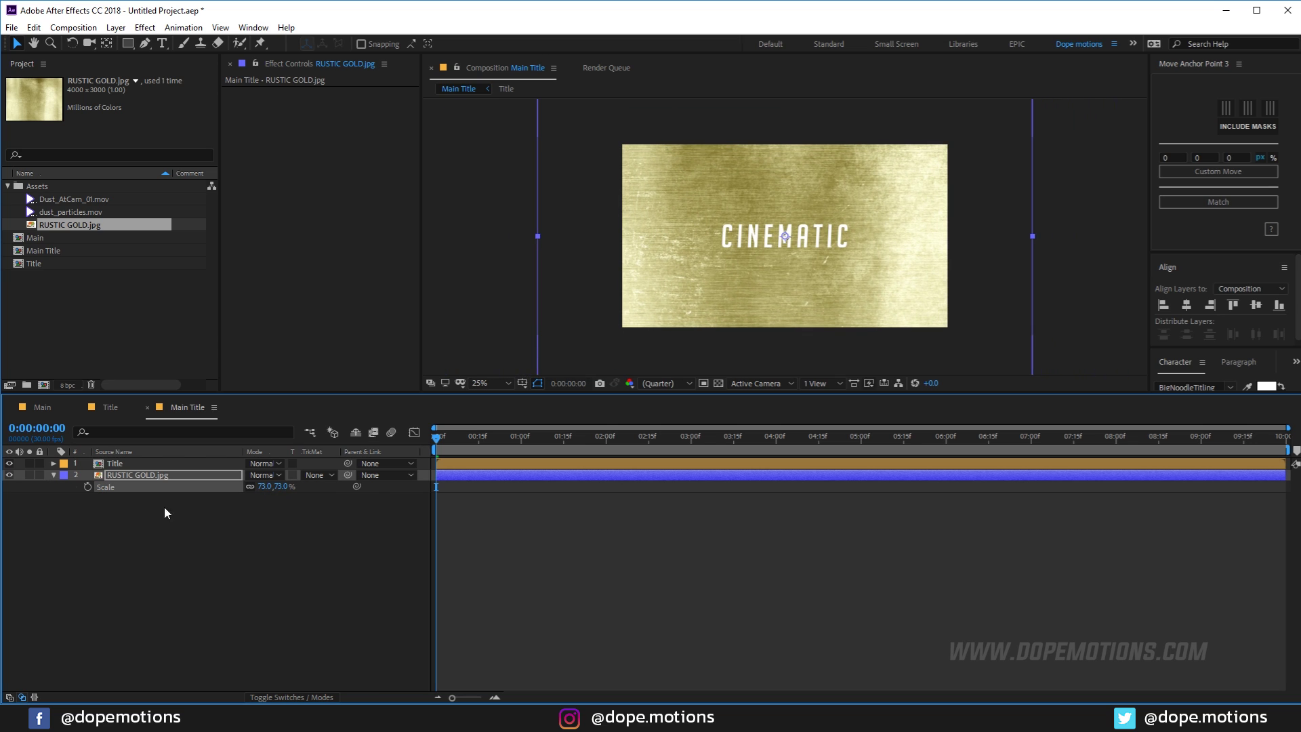
# Step: Set the RUSTIC GOLD.jpg layer to use the Title layer as its alpha matte and preview the textured title
pyautogui.click(126, 477)
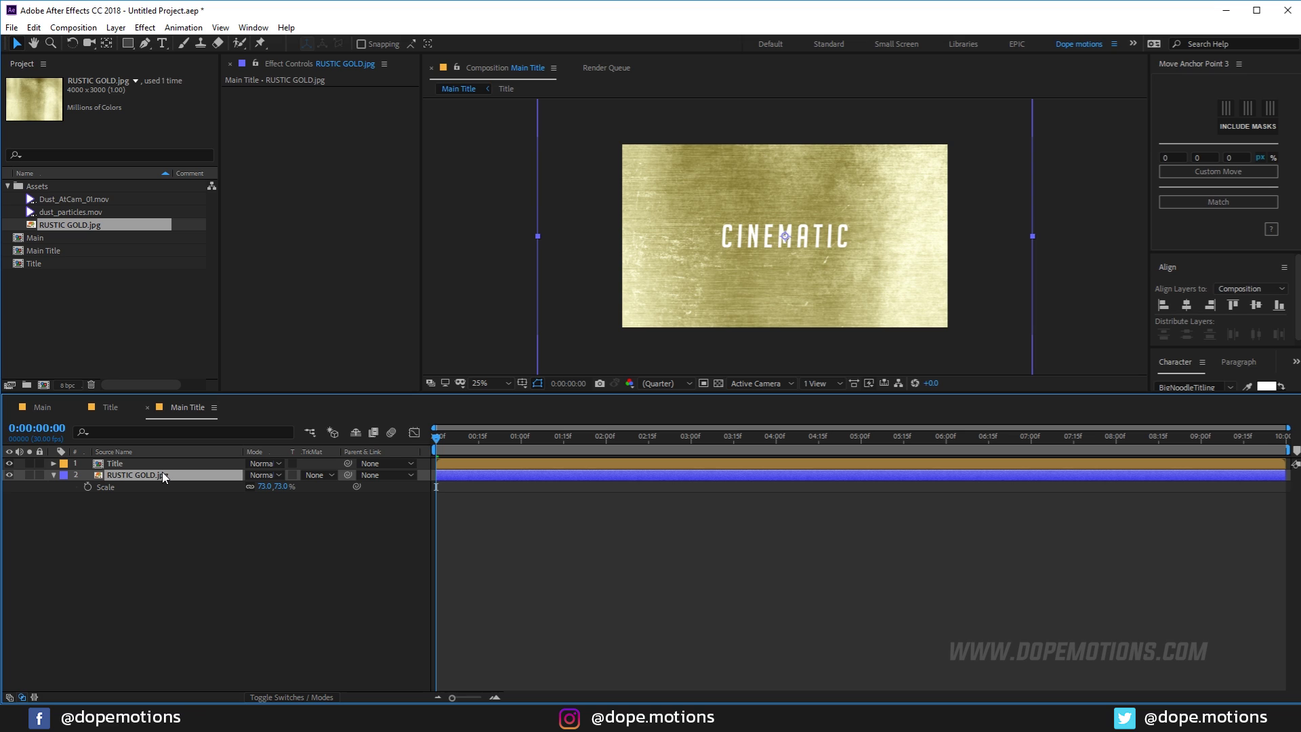
pyautogui.click(313, 475)
pyautogui.click(342, 514)
pyautogui.press('.')
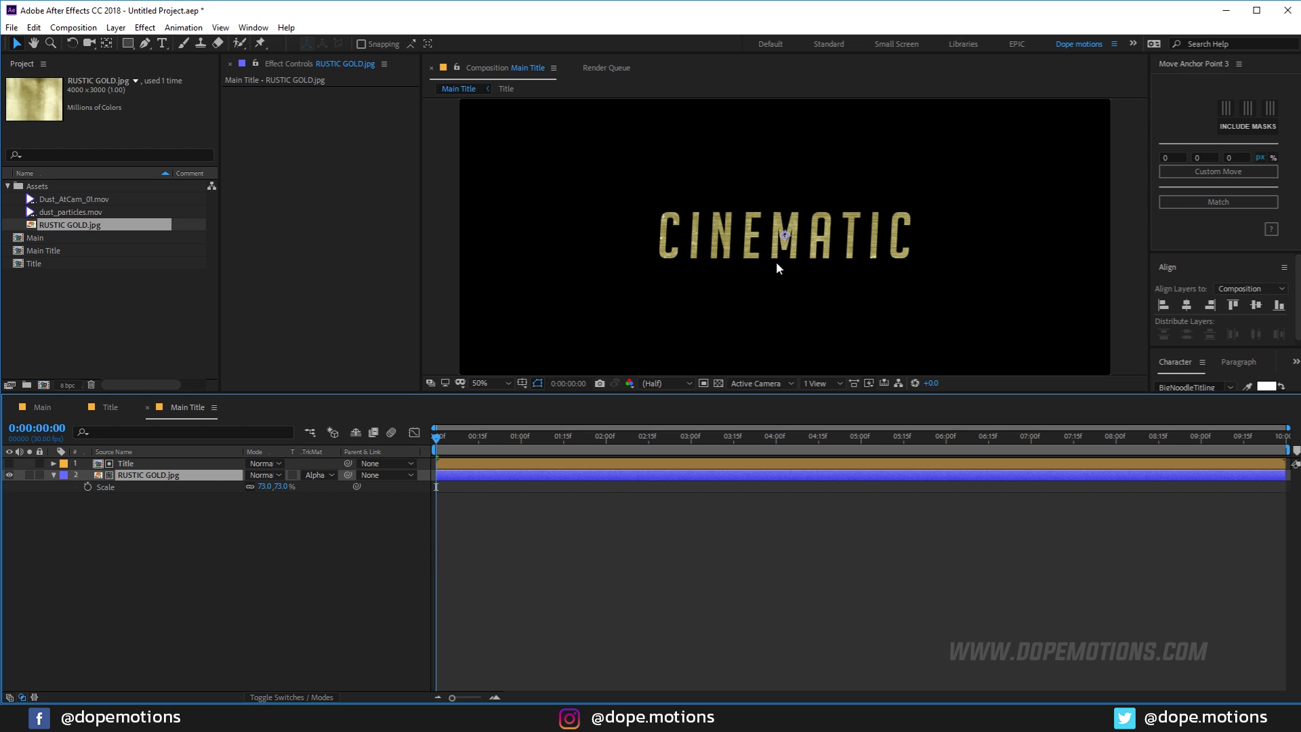
pyautogui.press('space')
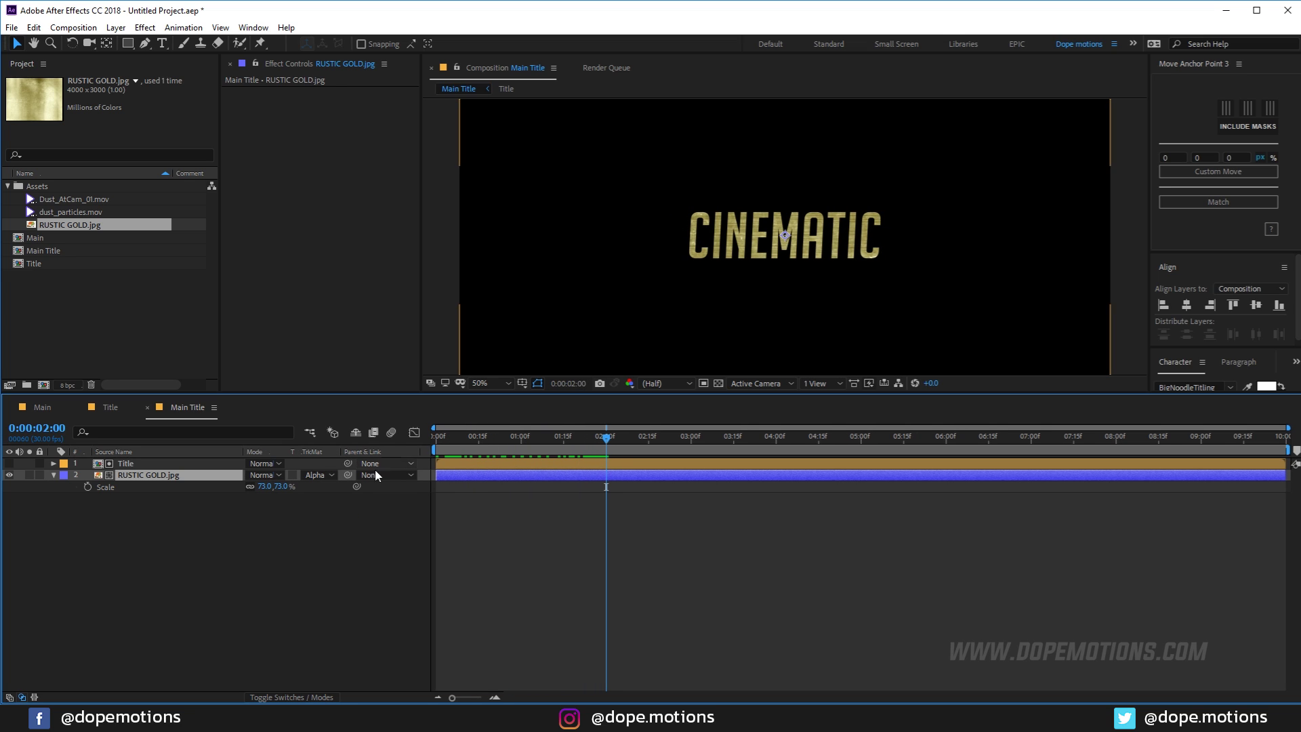
pyautogui.click(52, 475)
pyautogui.click(218, 533)
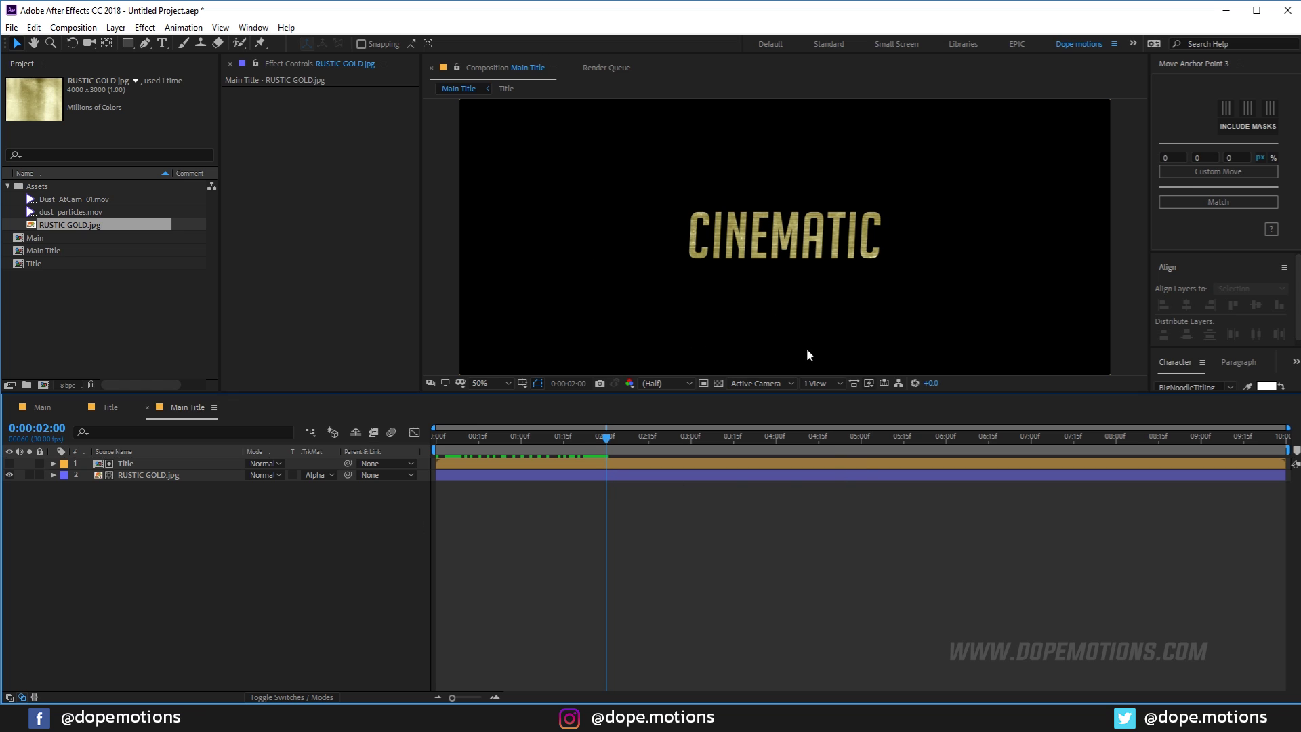
# Step: Place the Main Title composition in the Main composition, collapse the Assets folder and enlarge the viewer area
pyautogui.click(42, 407)
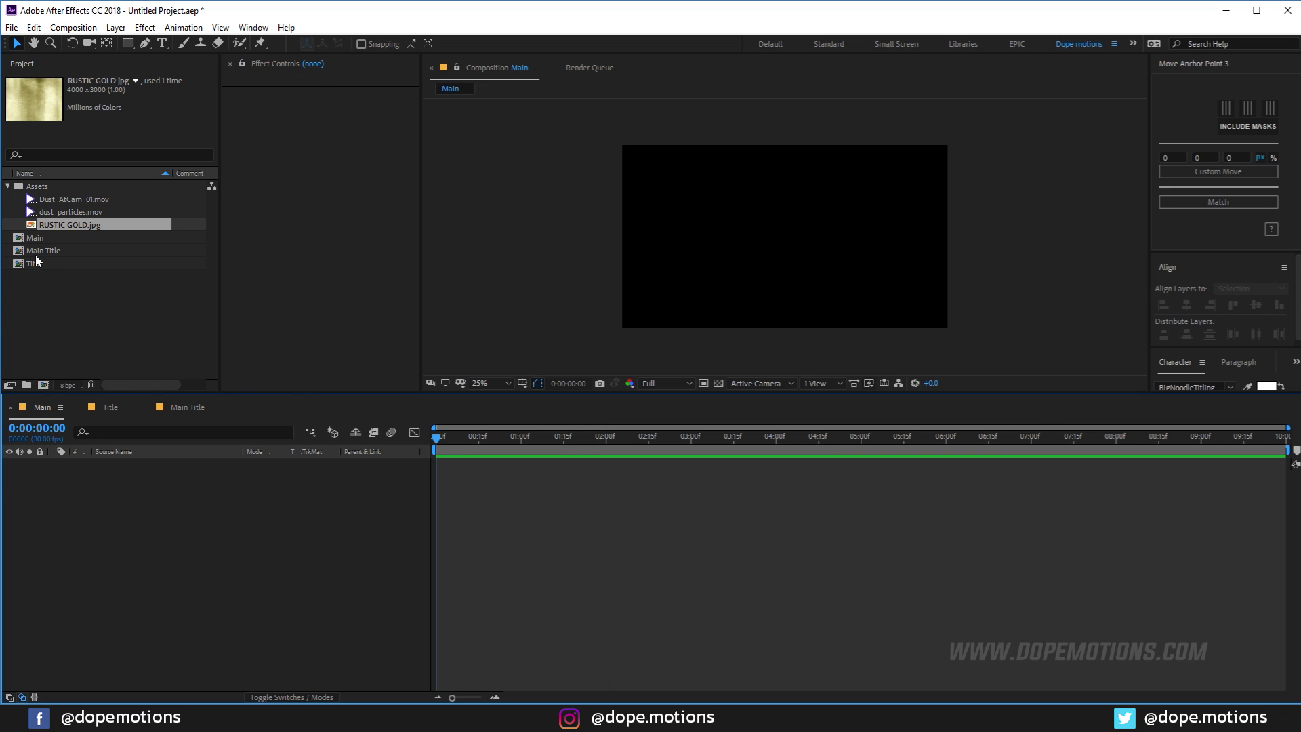
pyautogui.moveTo(47, 251); pyautogui.dragTo(160, 518)
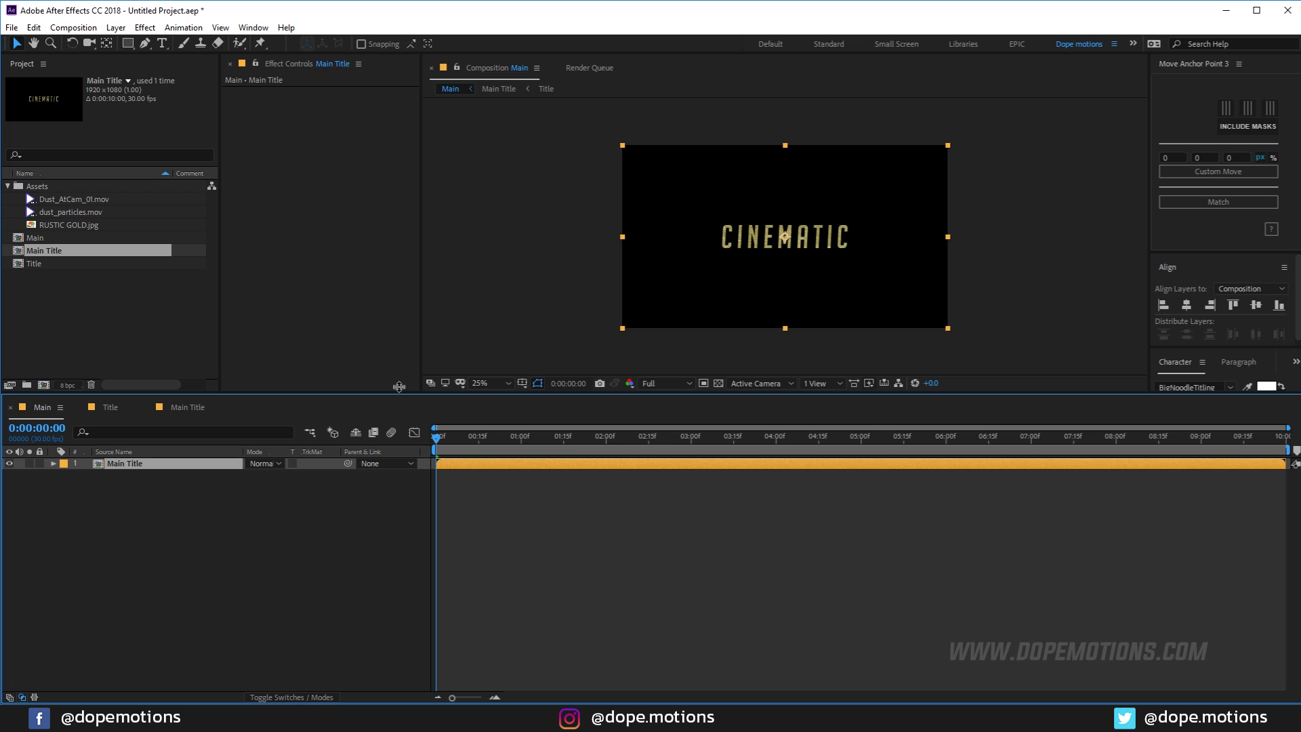
pyautogui.click(7, 186)
pyautogui.scroll(2, 829, 331)
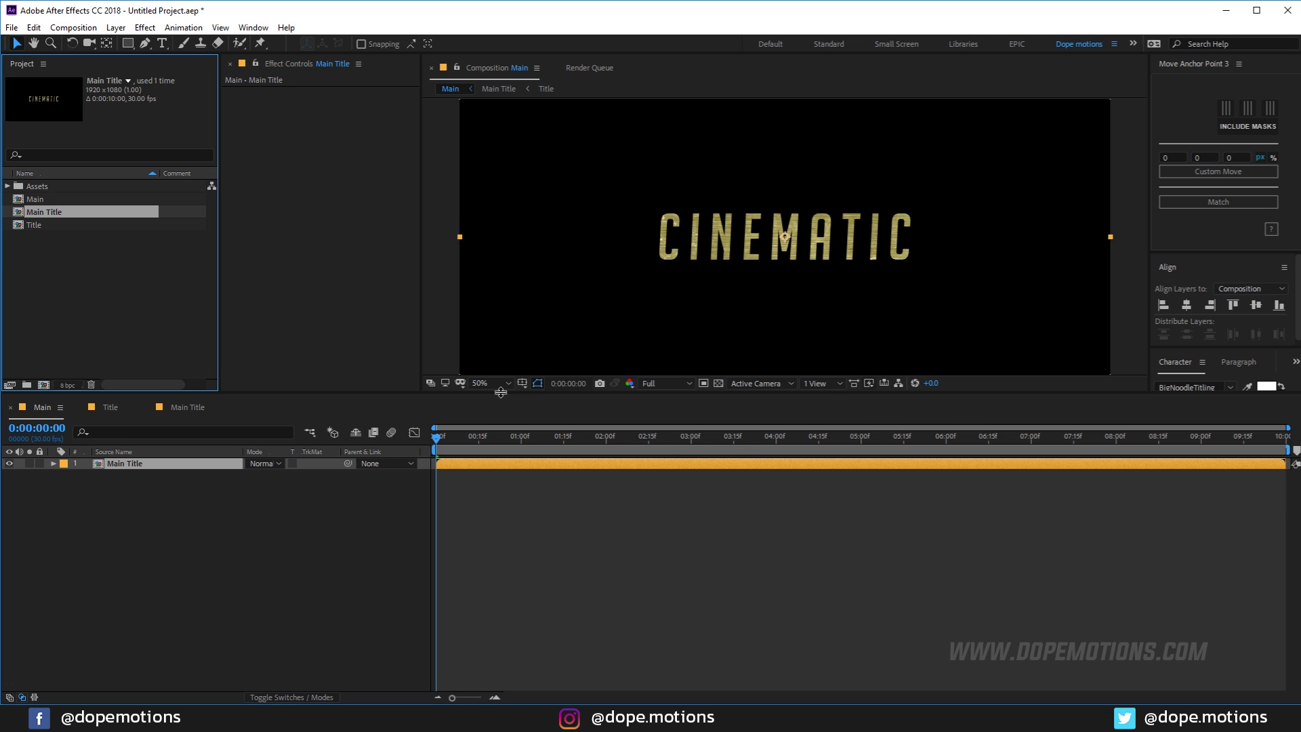
pyautogui.moveTo(508, 394); pyautogui.dragTo(515, 485)
pyautogui.click(176, 635)
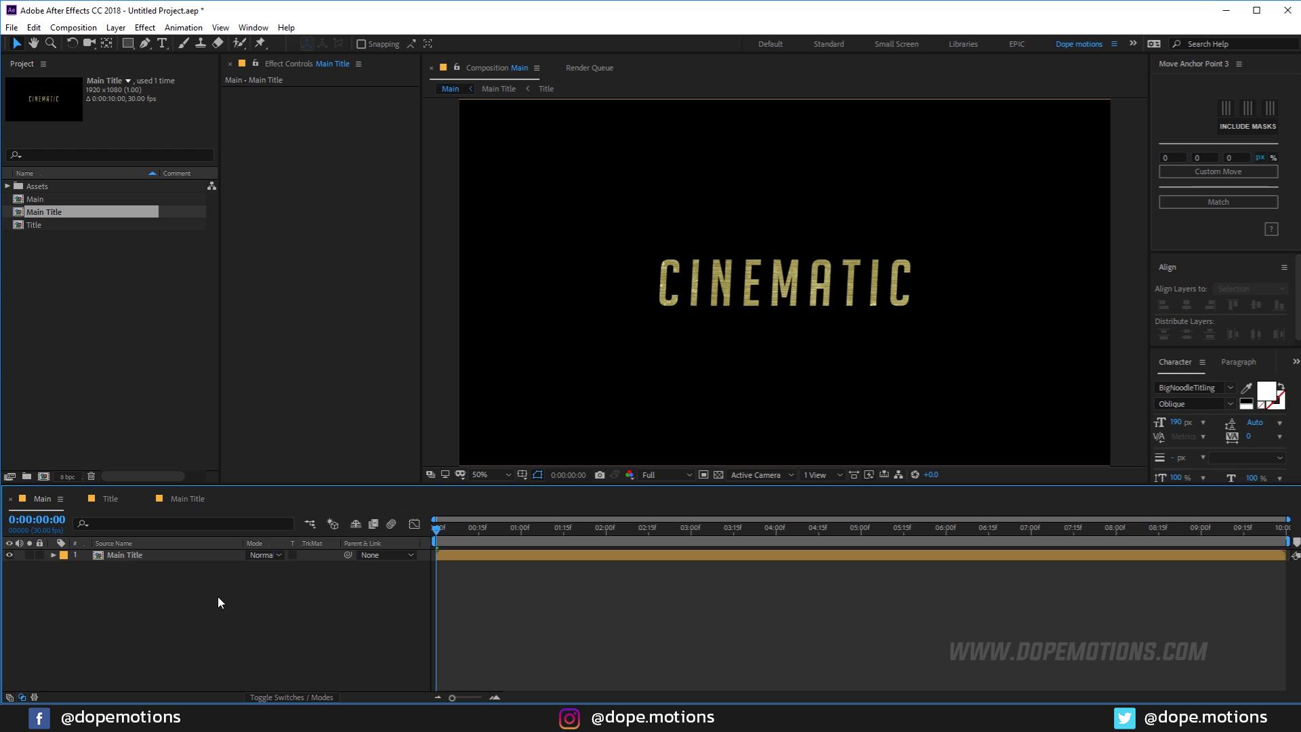
# Step: Create a black 1920 x 1080 solid named BG and place it beneath the Main Title layer
pyautogui.hotkey('ctrl', 'y')
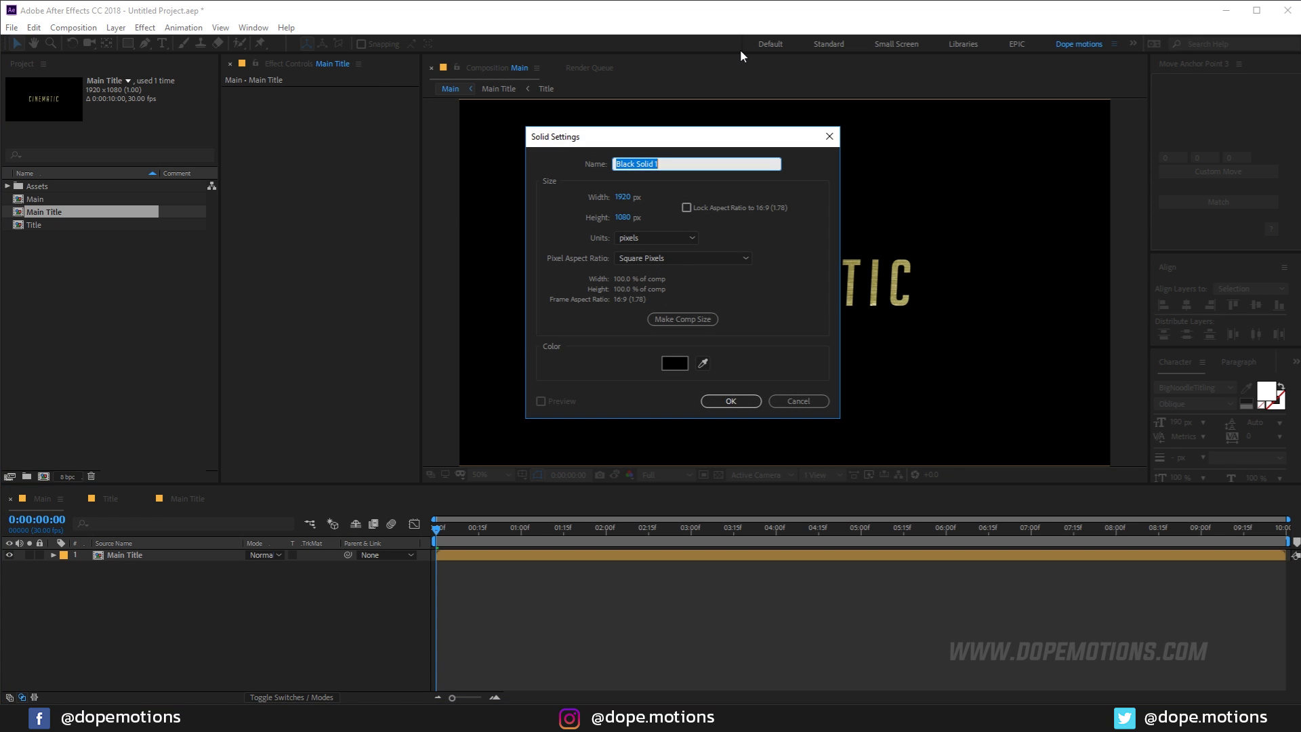
pyautogui.write('BG')
pyautogui.click(743, 402)
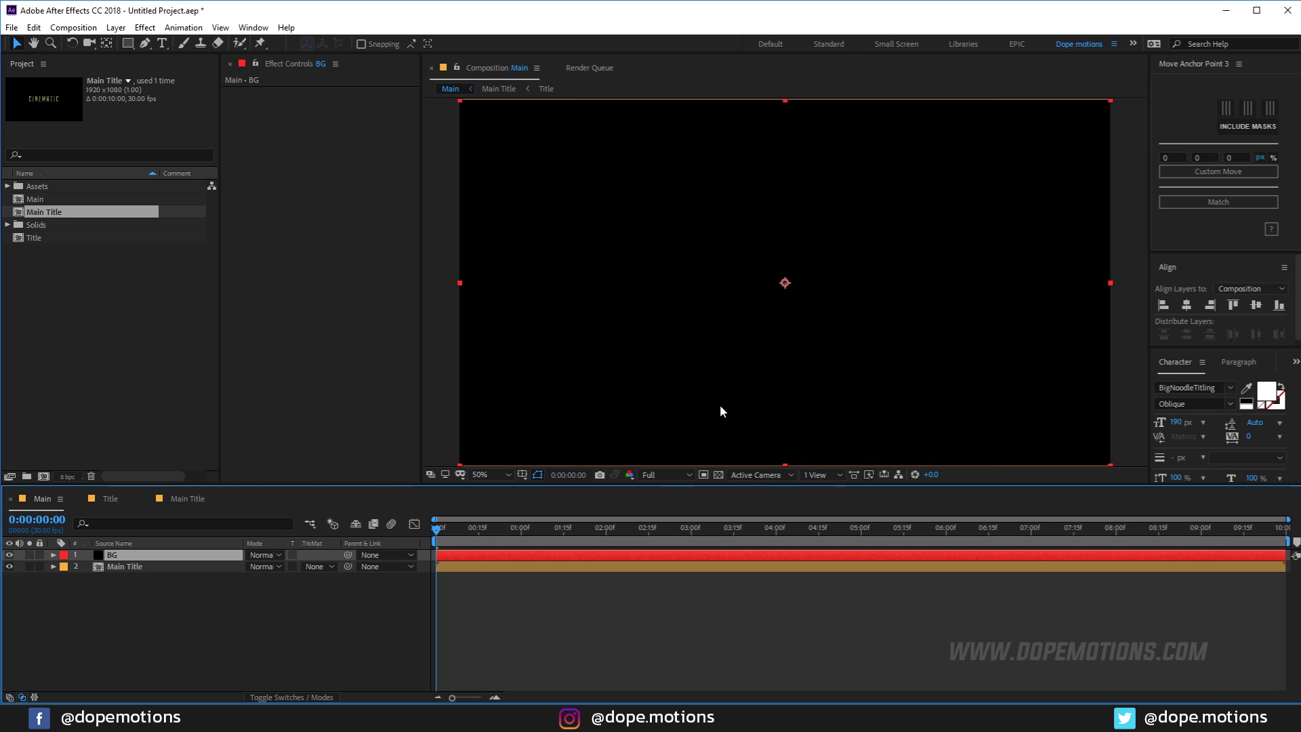
pyautogui.moveTo(137, 553); pyautogui.dragTo(125, 587)
# Step: Apply Gradient Ramp to the BG layer, swap its colors and set the start color to 262626
pyautogui.hotkey('ctrl', 'space')
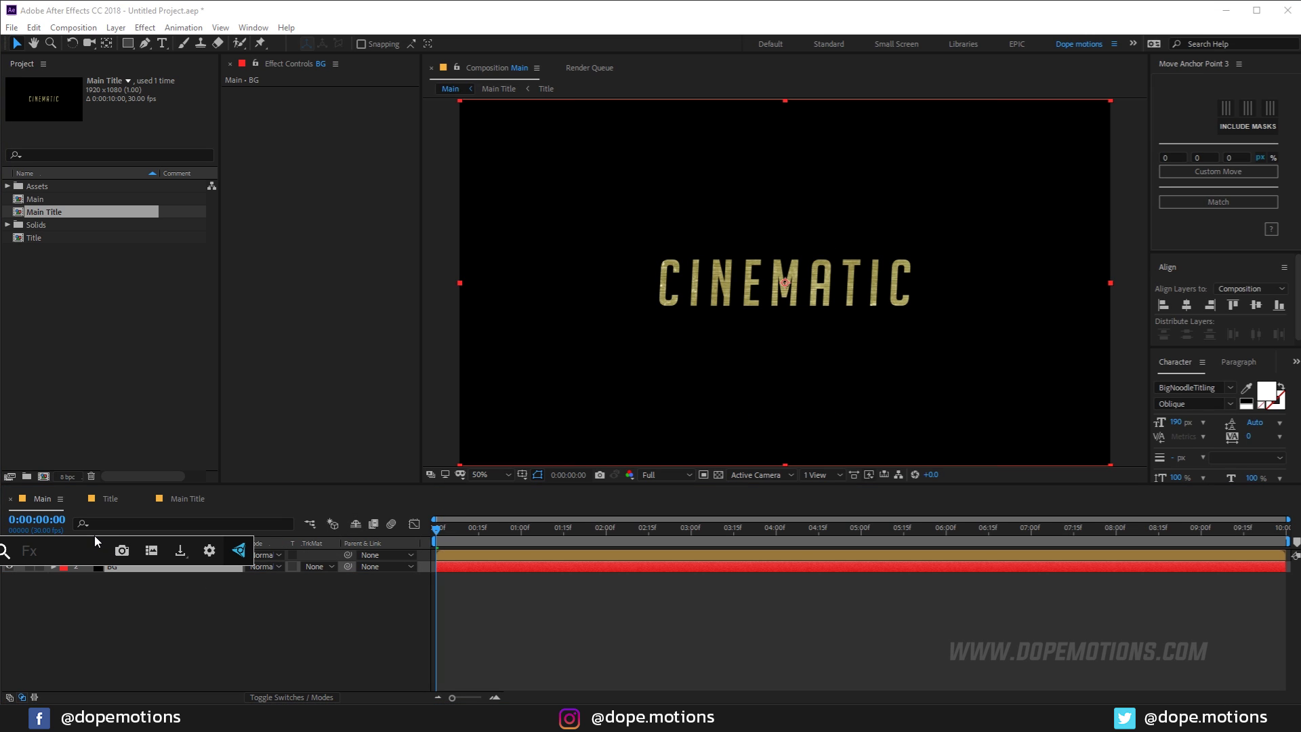
pyautogui.write('ram')
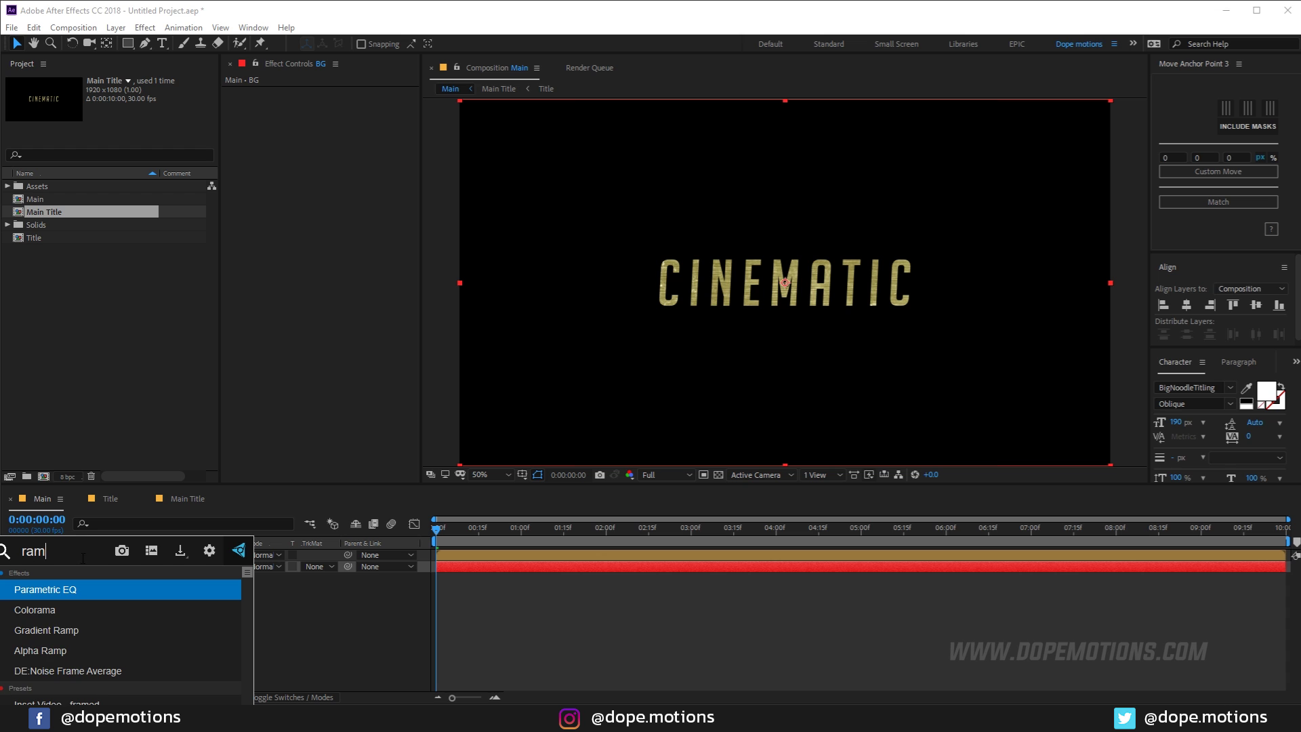
pyautogui.click(55, 630)
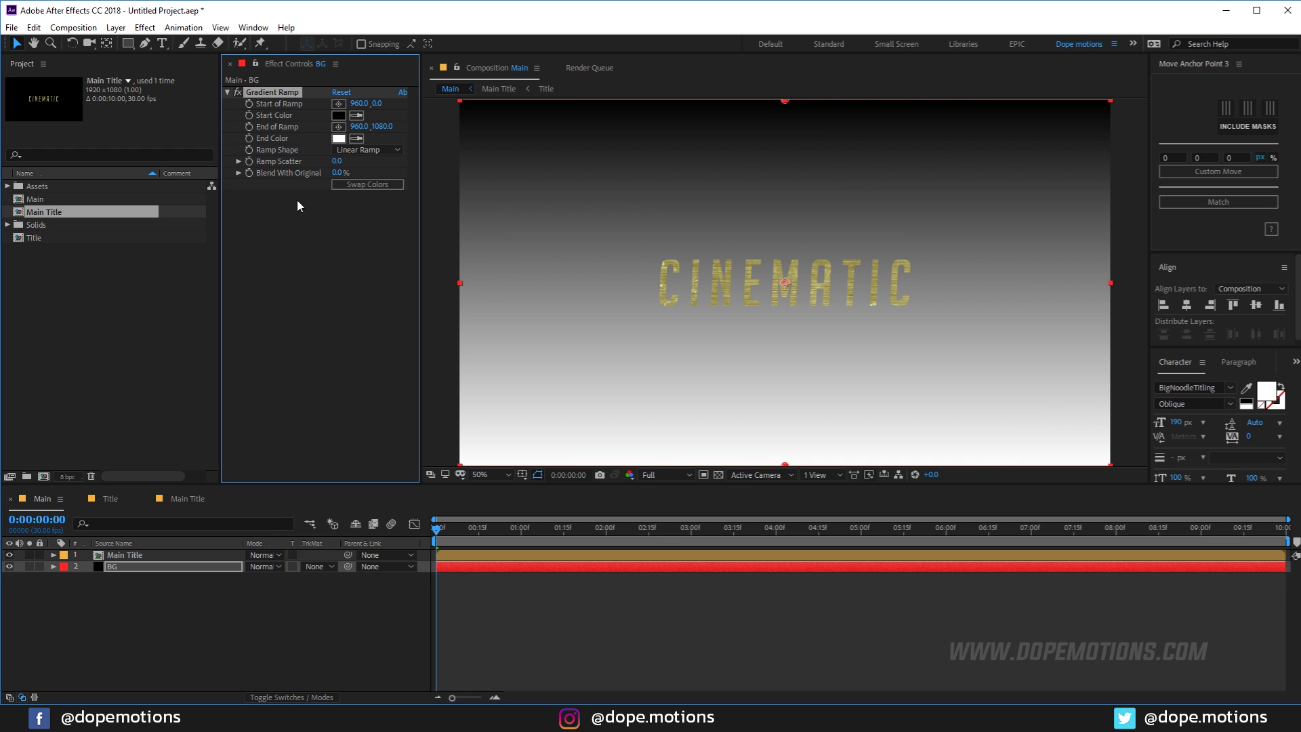
pyautogui.click(365, 185)
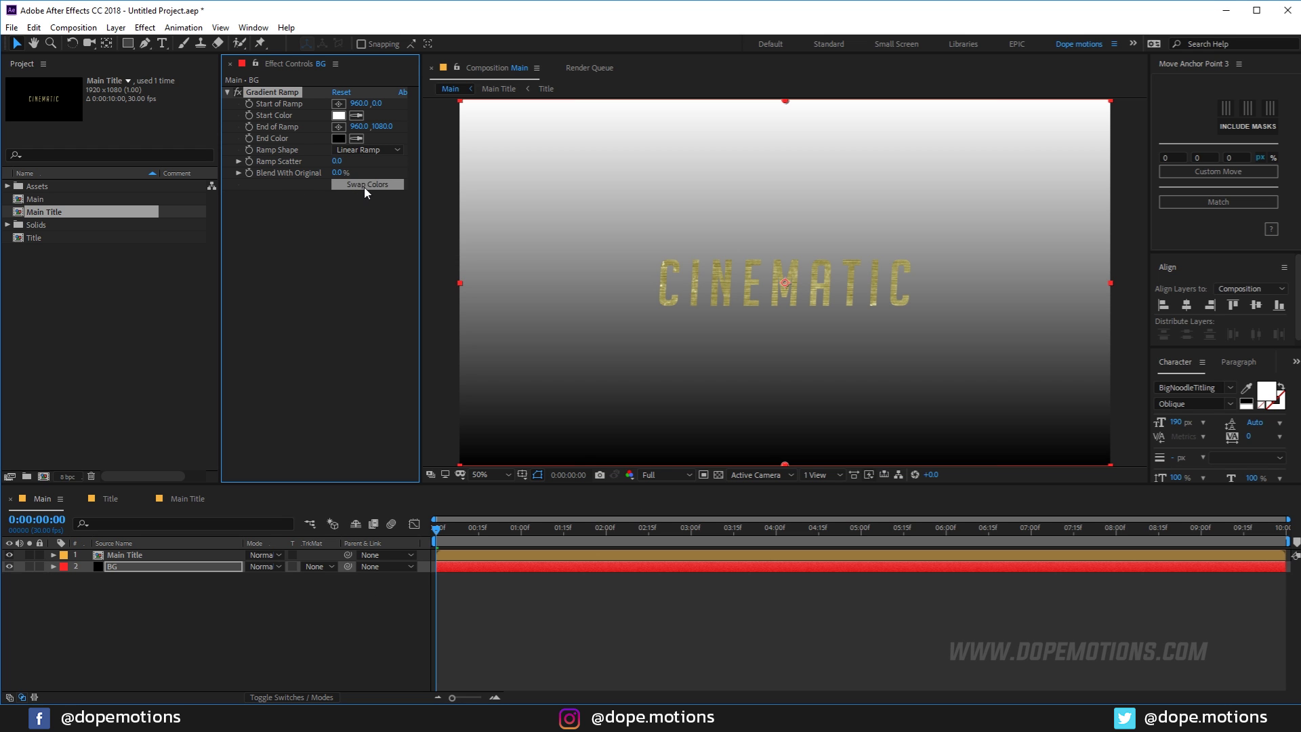
pyautogui.click(338, 115)
pyautogui.moveTo(203, 354)
pyautogui.mouseDown()
pyautogui.moveTo(103, 352)
pyautogui.moveTo(94, 411)
pyautogui.mouseUp()
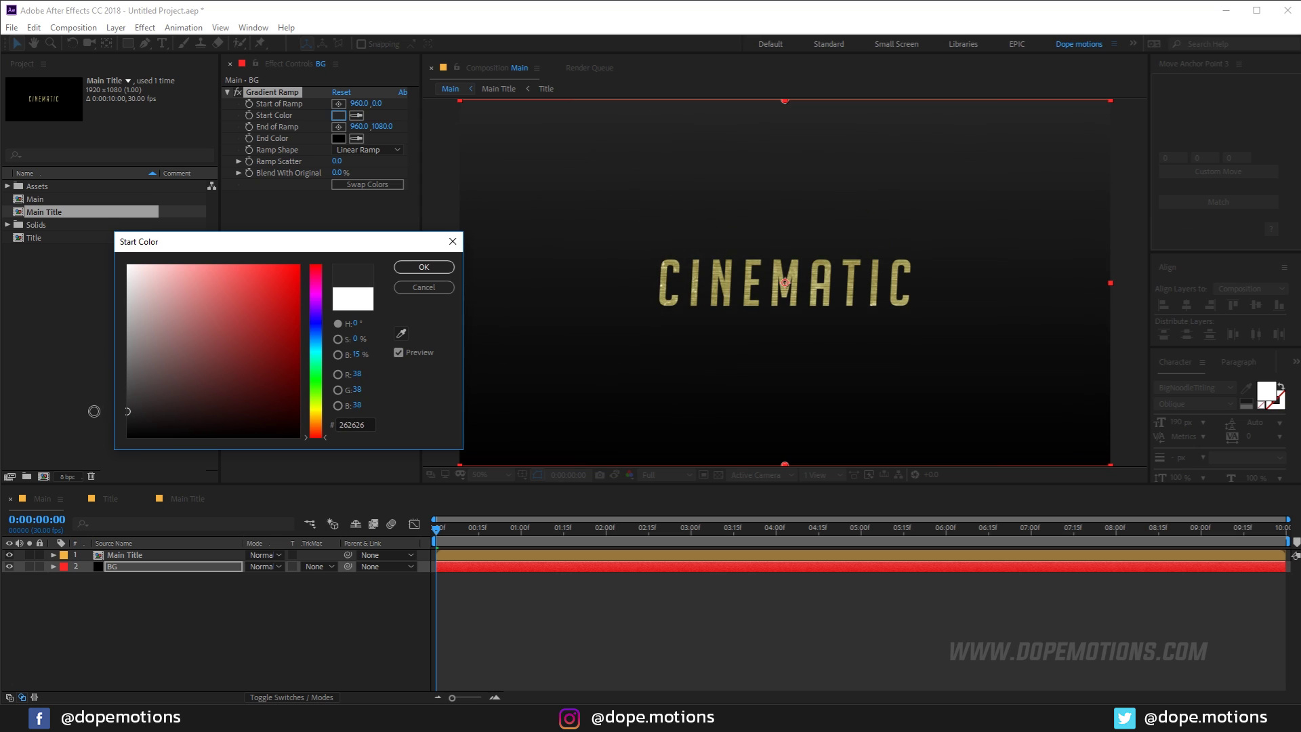
pyautogui.click(439, 267)
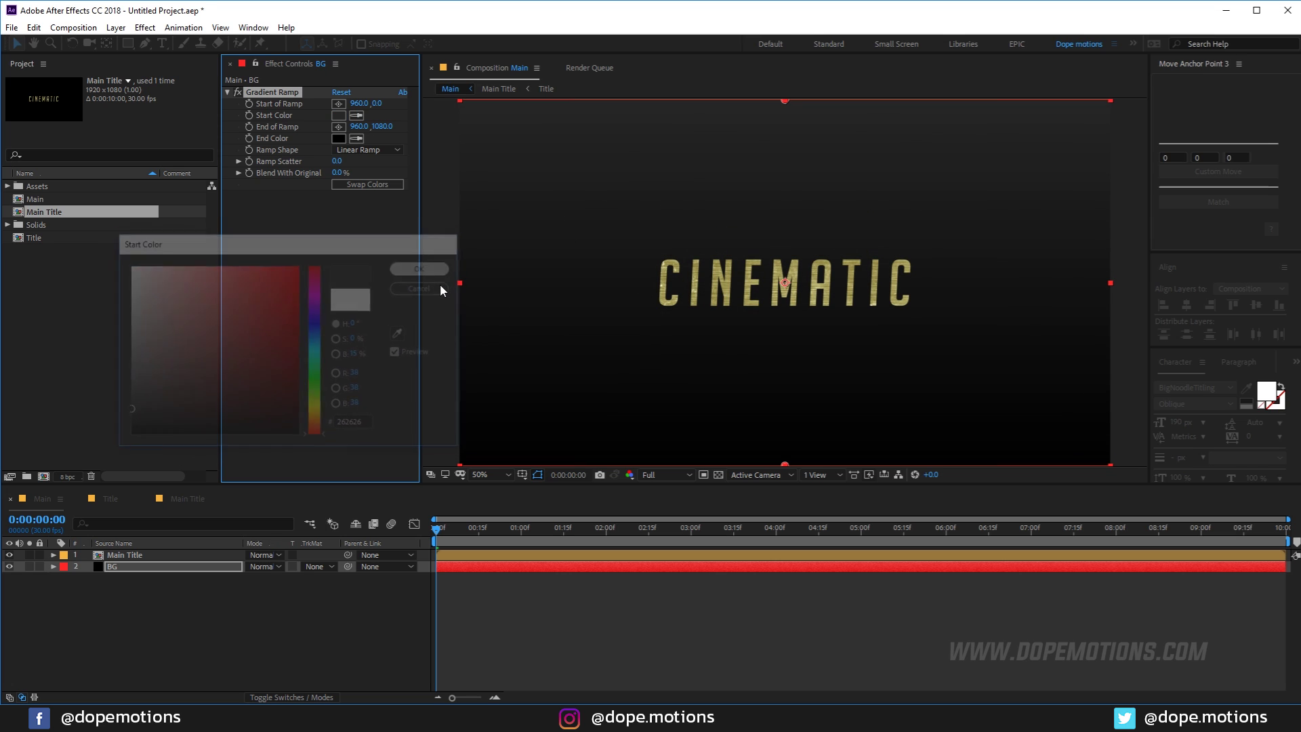
# Step: Set the ramp scatter to 300, switch the shape to Radial Ramp and move the ramp's start to about 954, 32
pyautogui.click(337, 162)
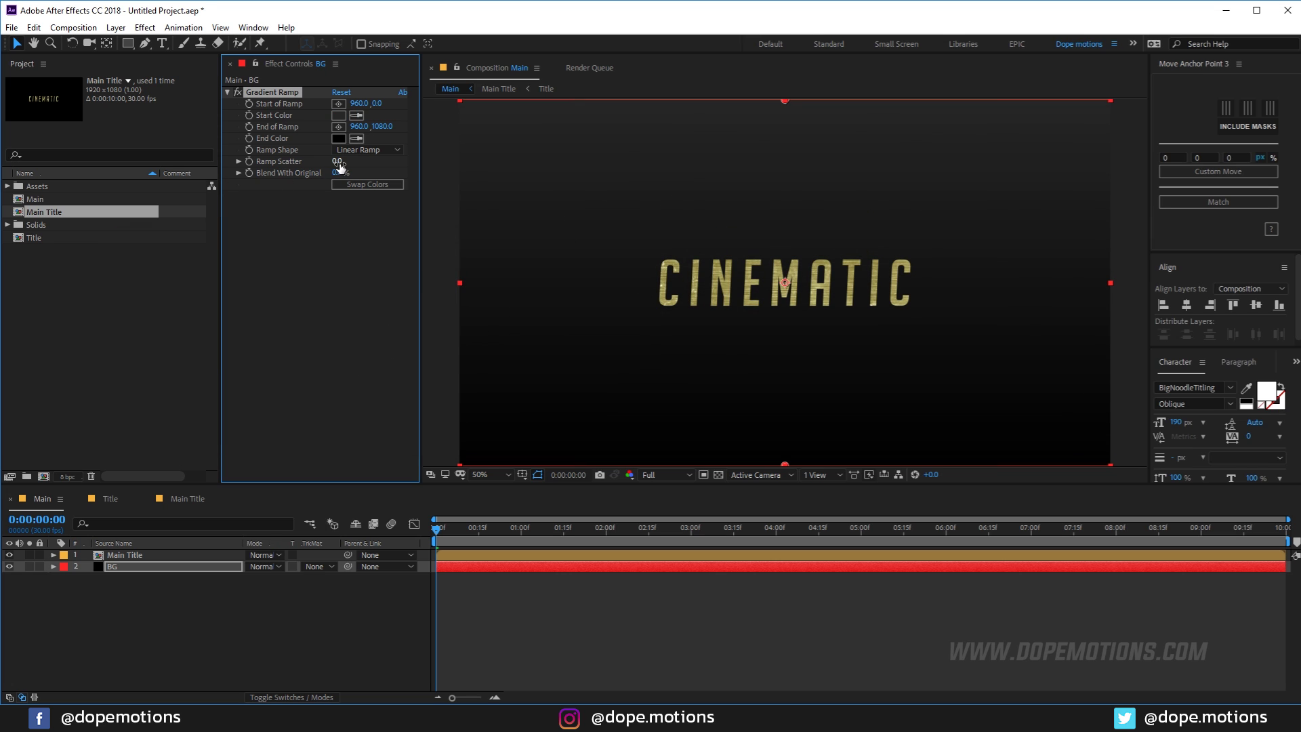
pyautogui.write('300')
pyautogui.press('Return')
pyautogui.click(362, 150)
pyautogui.click(367, 179)
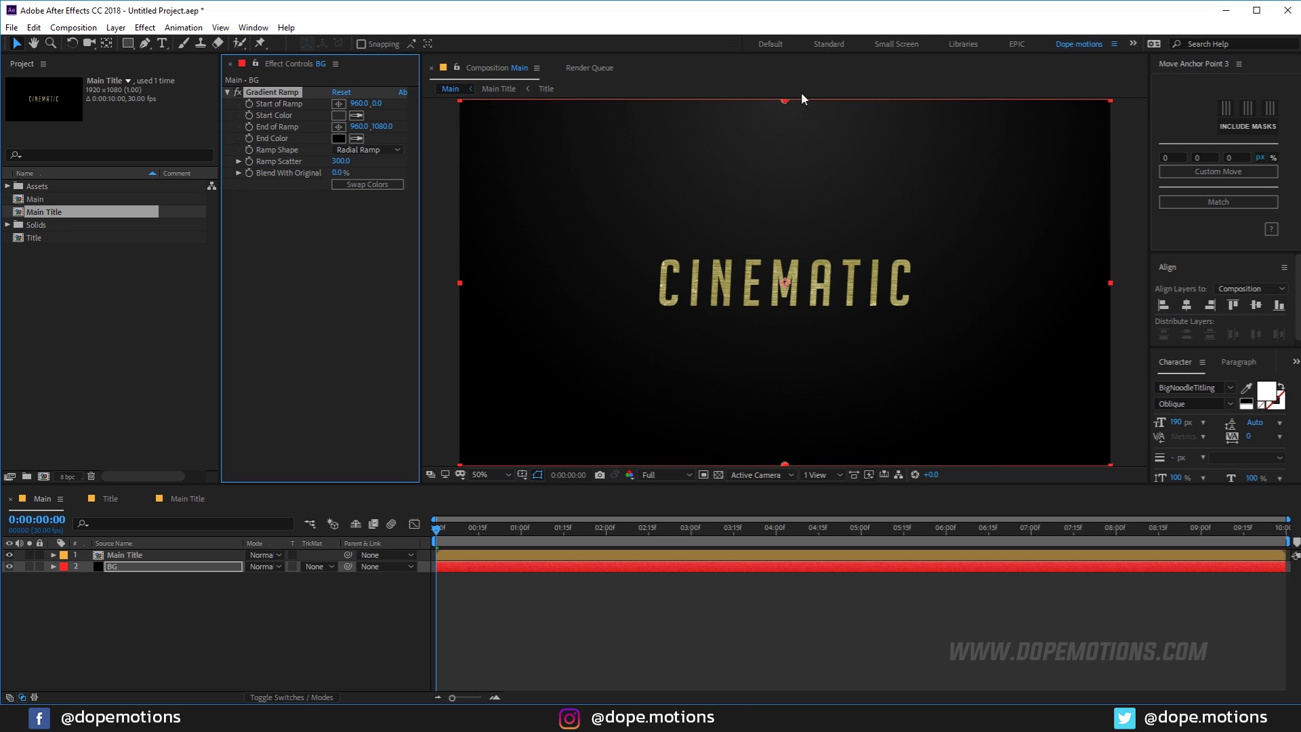
pyautogui.moveTo(784, 101)
pyautogui.mouseDown()
pyautogui.moveTo(781, 278)
pyautogui.moveTo(782, 111)
pyautogui.mouseUp()
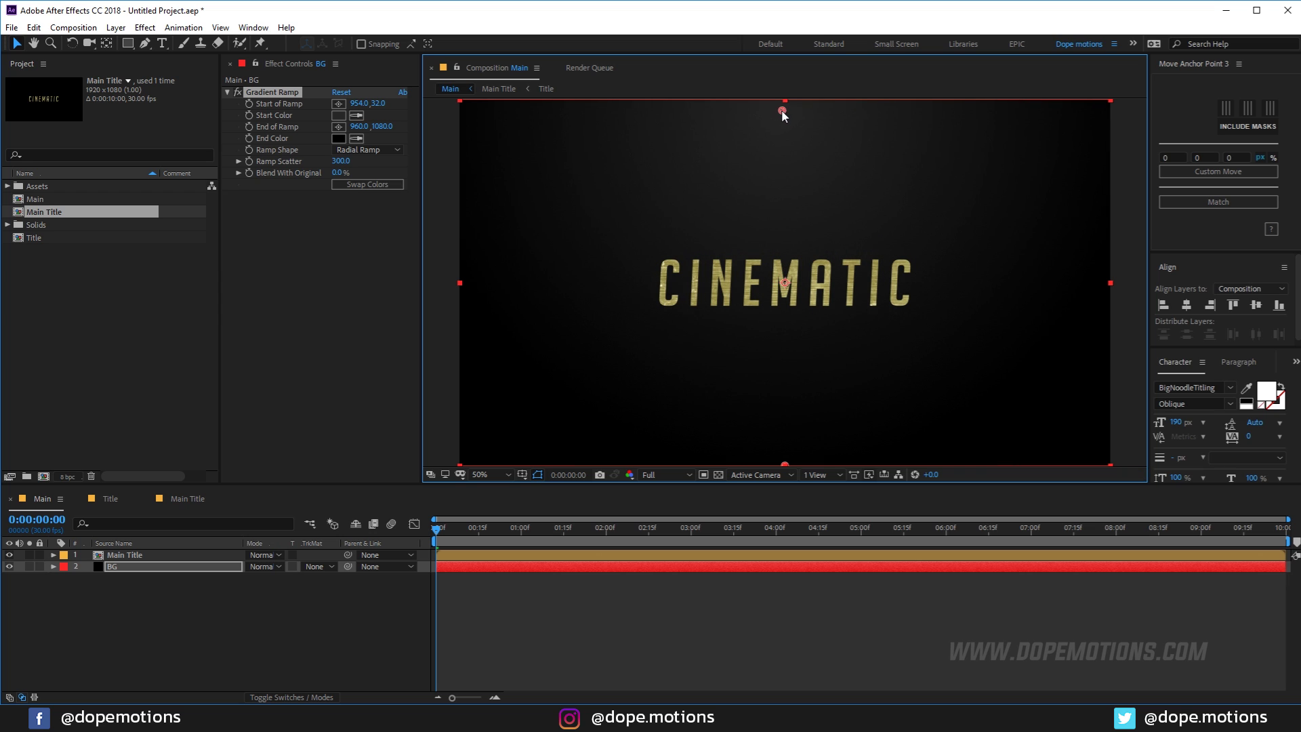
# Step: Darken the Gradient Ramp's start color to about 1A1A1A
pyautogui.click(337, 115)
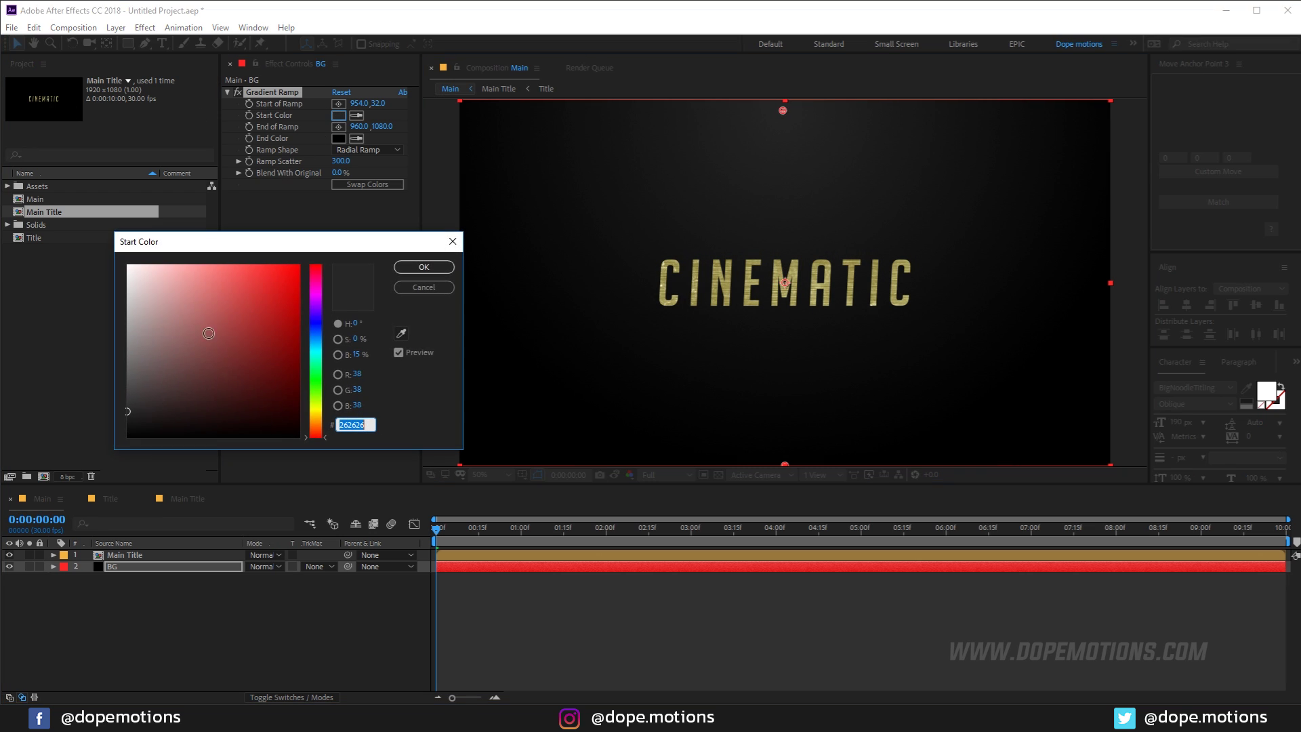
pyautogui.click(127, 419)
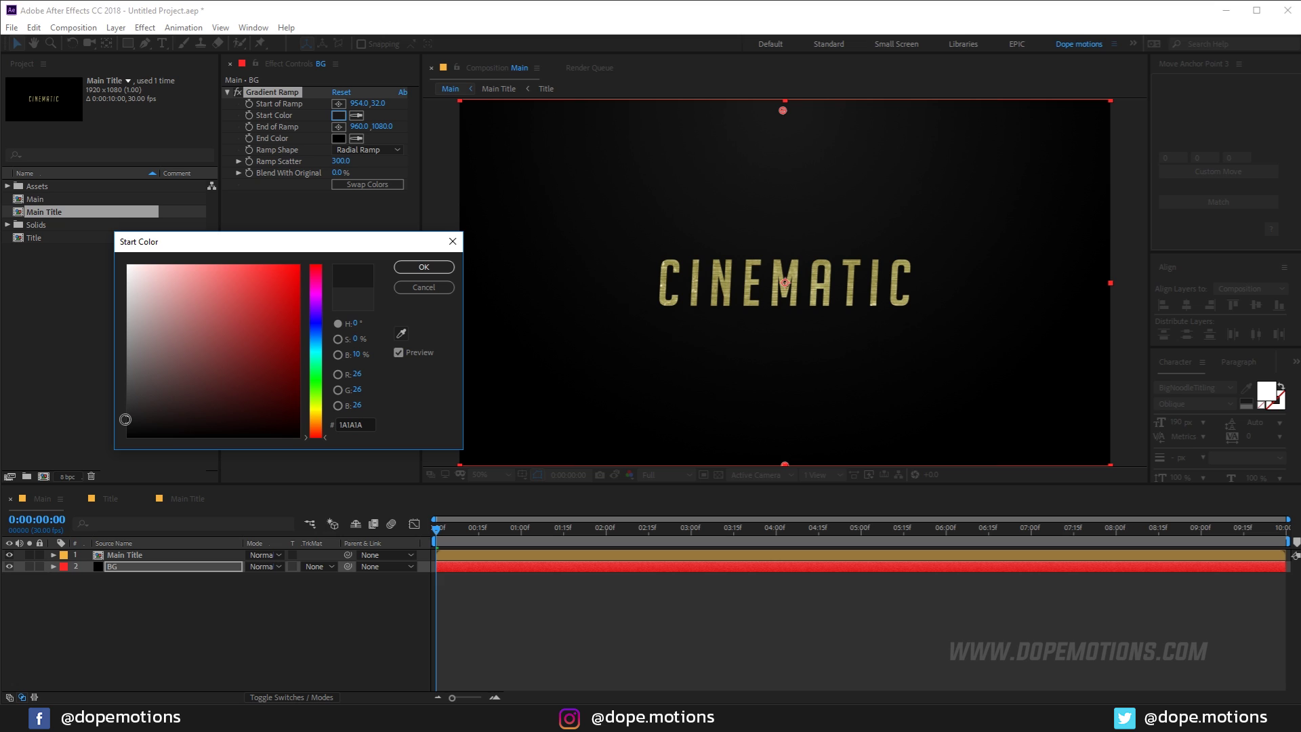
pyautogui.click(423, 268)
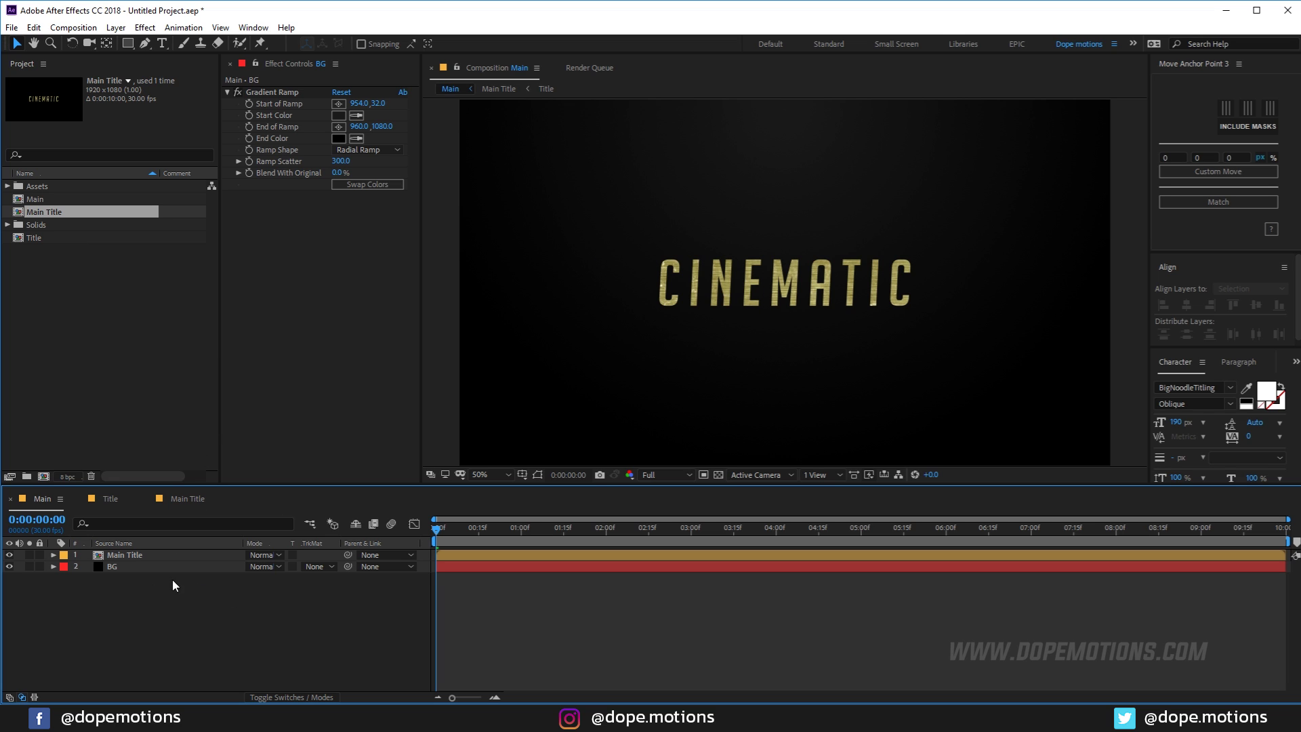
# Step: Apply Curves to the BG layer and pull the midpoint of the RGB curve slightly down to darken the background
pyautogui.click(133, 567)
pyautogui.hotkey('ctrl', 'space')
pyautogui.write('c')
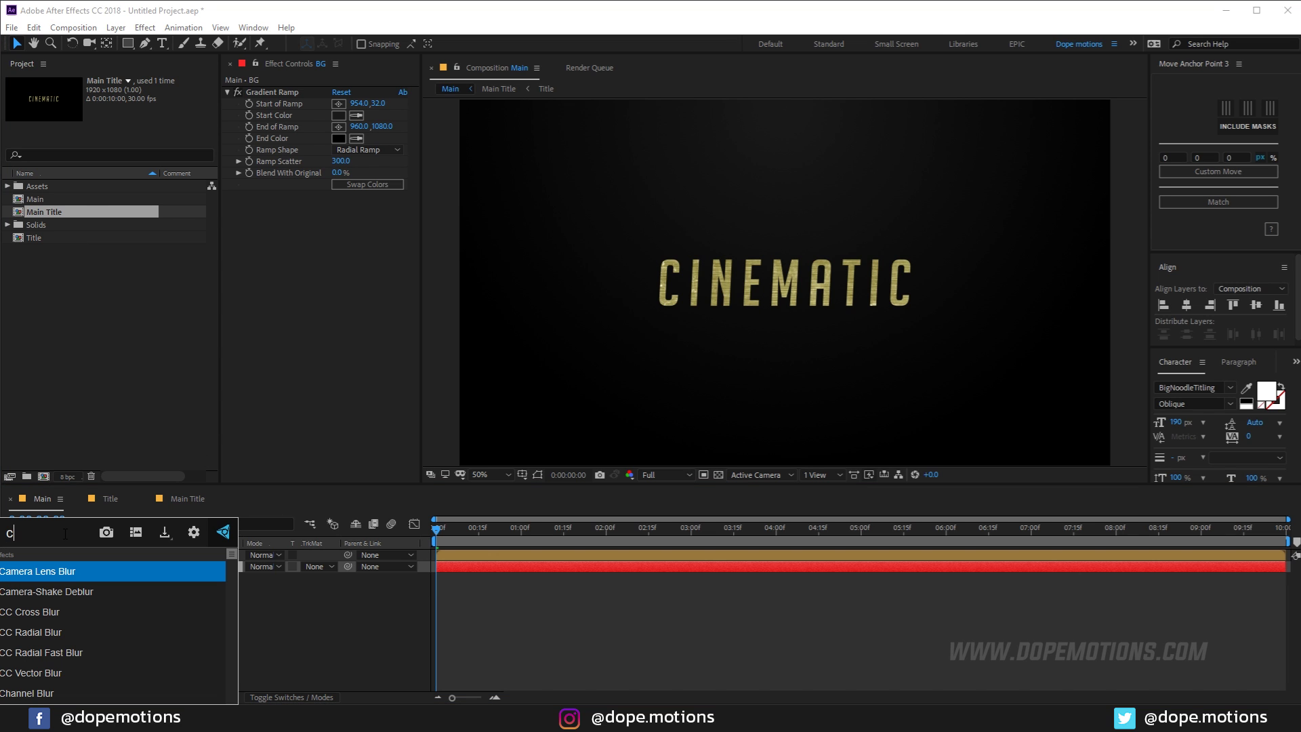
pyautogui.write('urv')
pyautogui.click(54, 569)
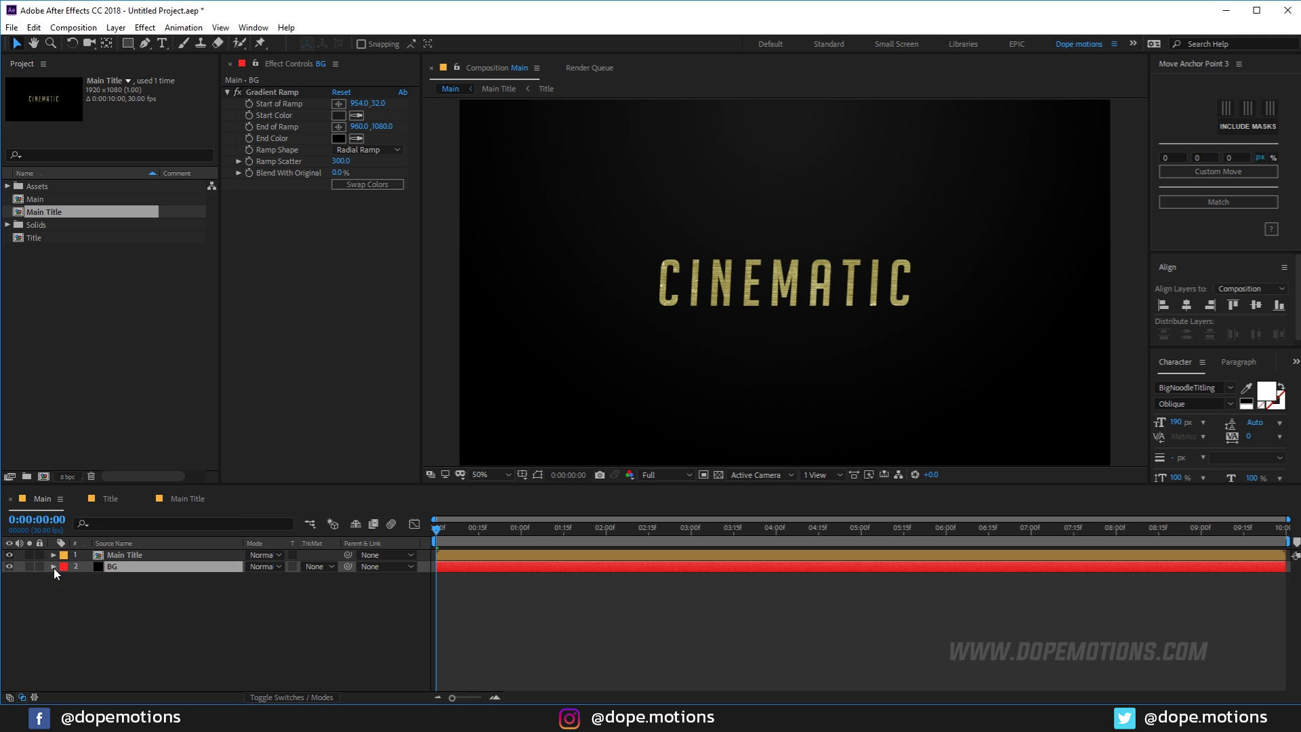
pyautogui.moveTo(336, 346); pyautogui.dragTo(337, 353)
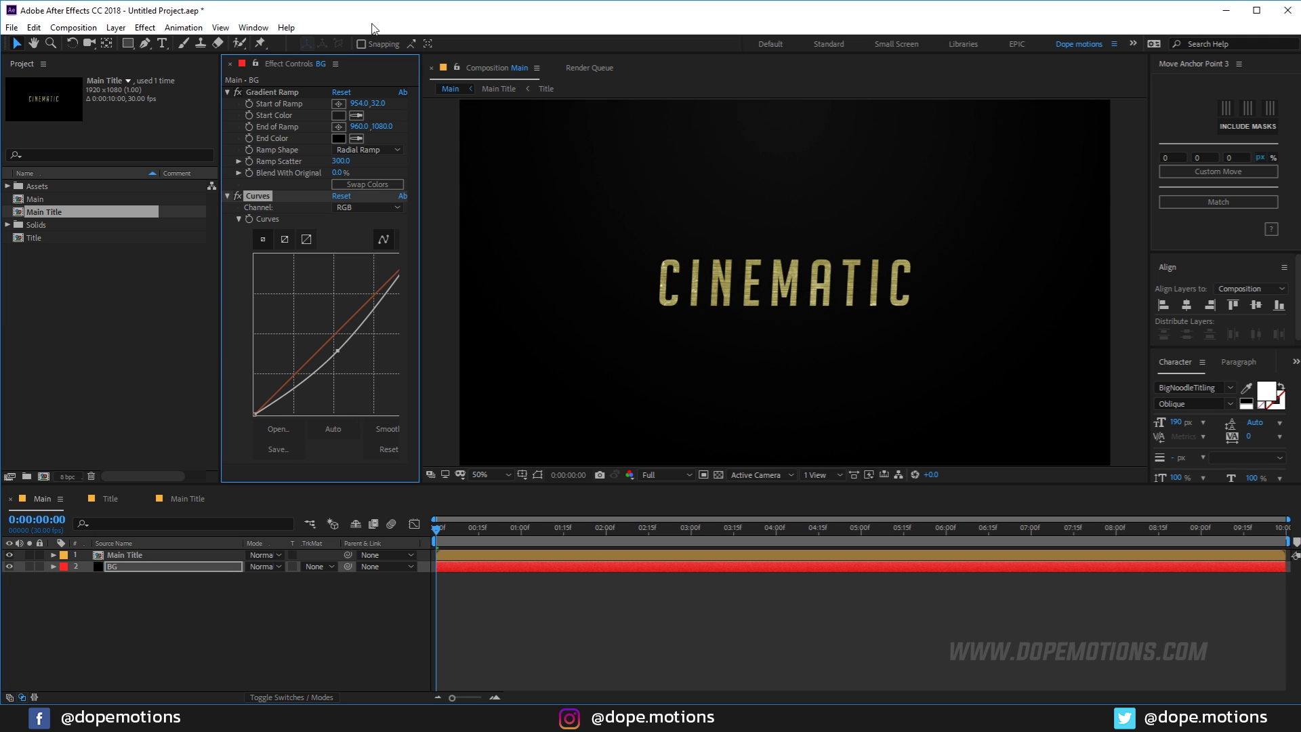
# Step: Brighten the Gradient Ramp's start color to a slightly lighter dark grey
pyautogui.click(339, 114)
pyautogui.click(126, 415)
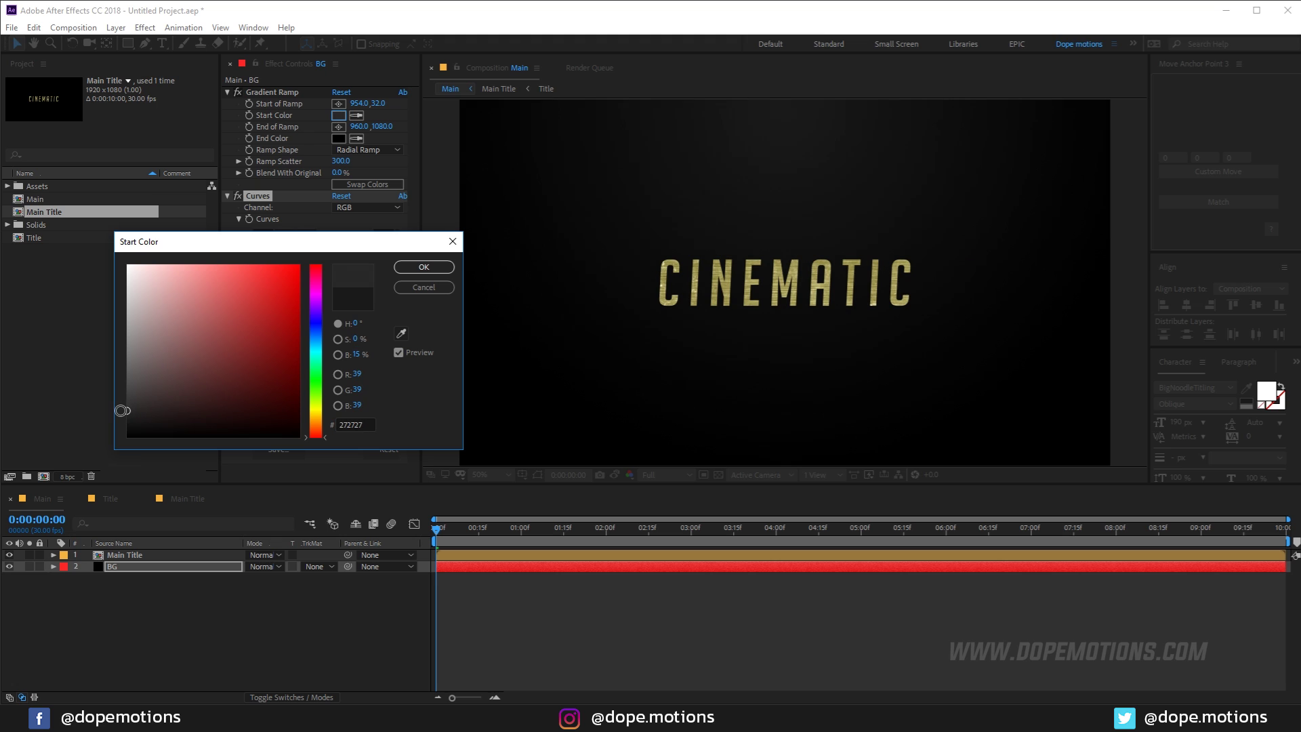
pyautogui.moveTo(127, 415); pyautogui.dragTo(122, 414)
pyautogui.click(423, 267)
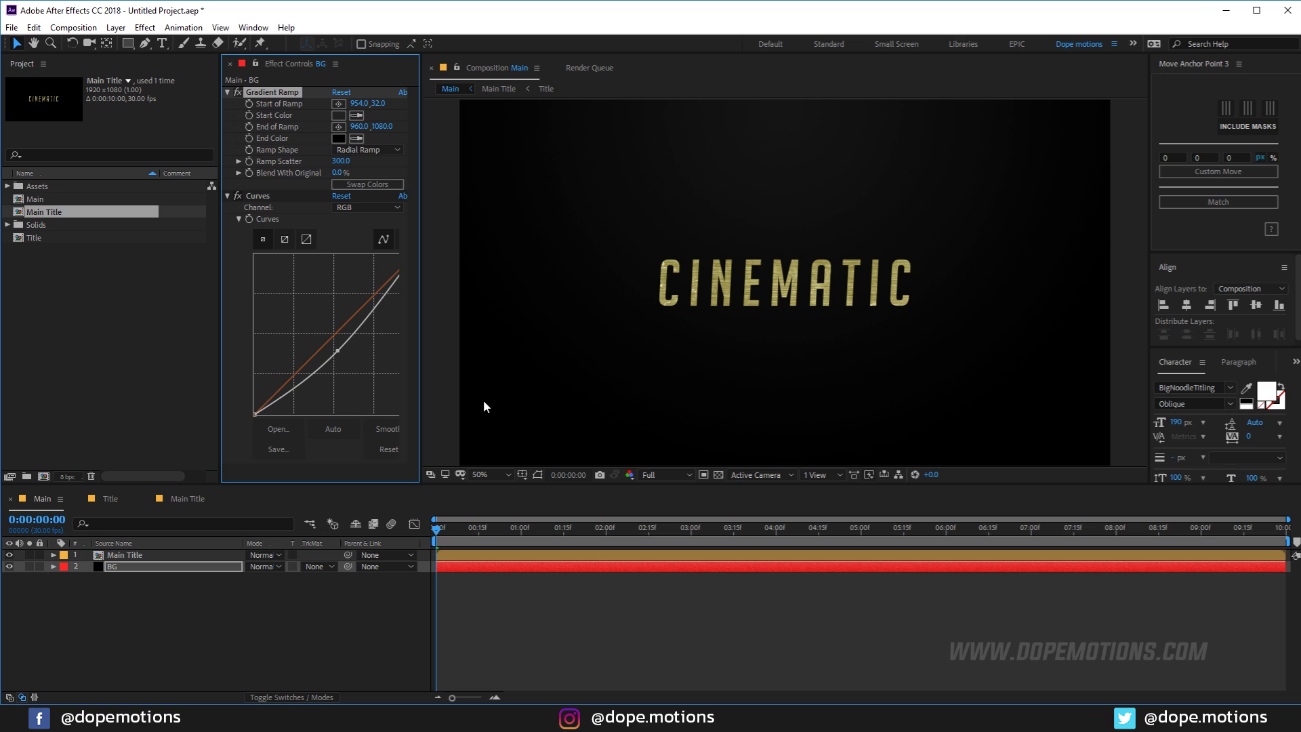
# Step: Apply Bevel Alpha to the Main Title layer and set its edge thickness to 3.20
pyautogui.click(119, 555)
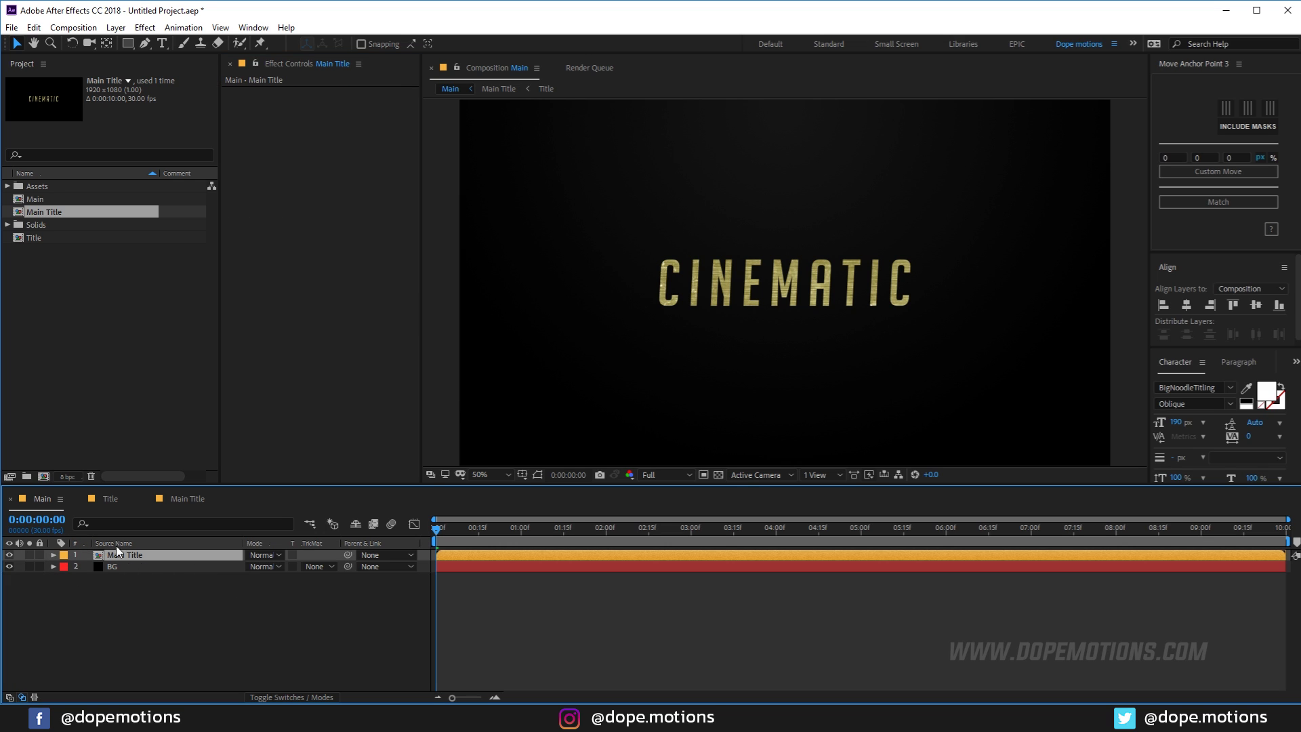
pyautogui.hotkey('ctrl', 'space')
pyautogui.write('bevel')
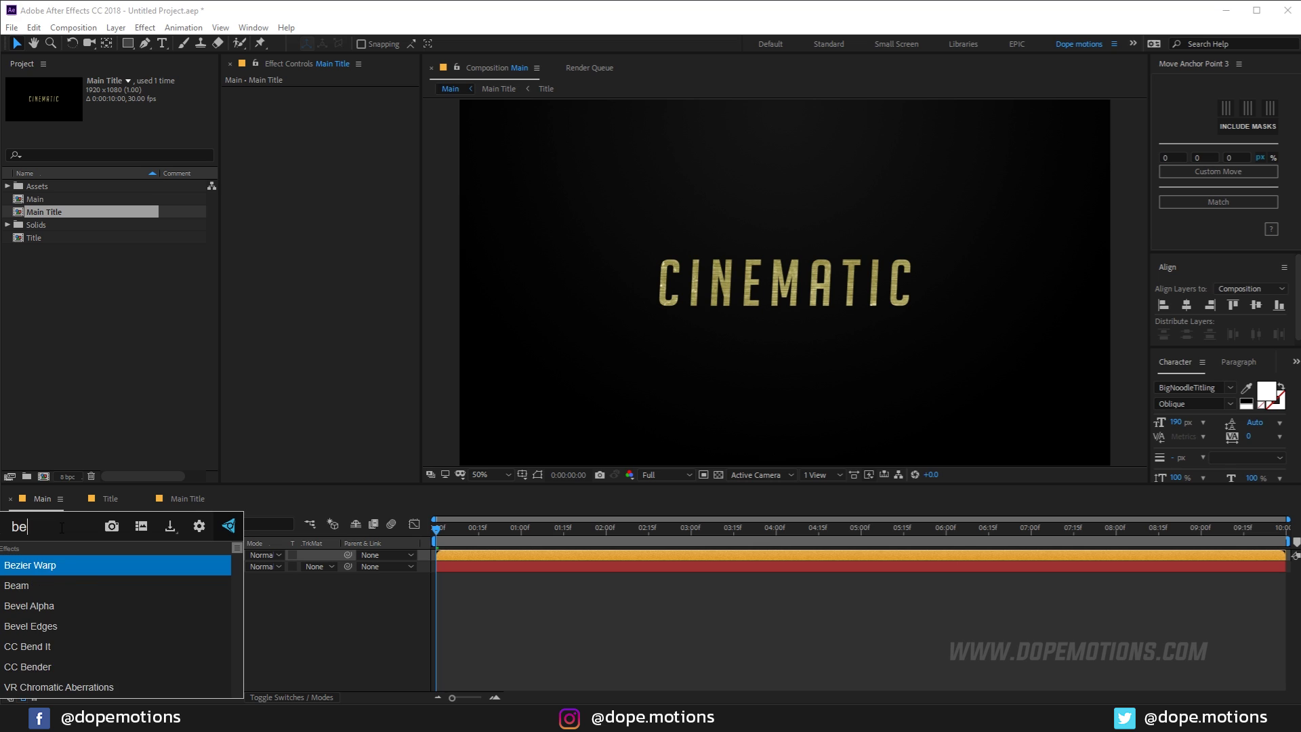
pyautogui.press('Return')
pyautogui.scroll(1, 689, 332)
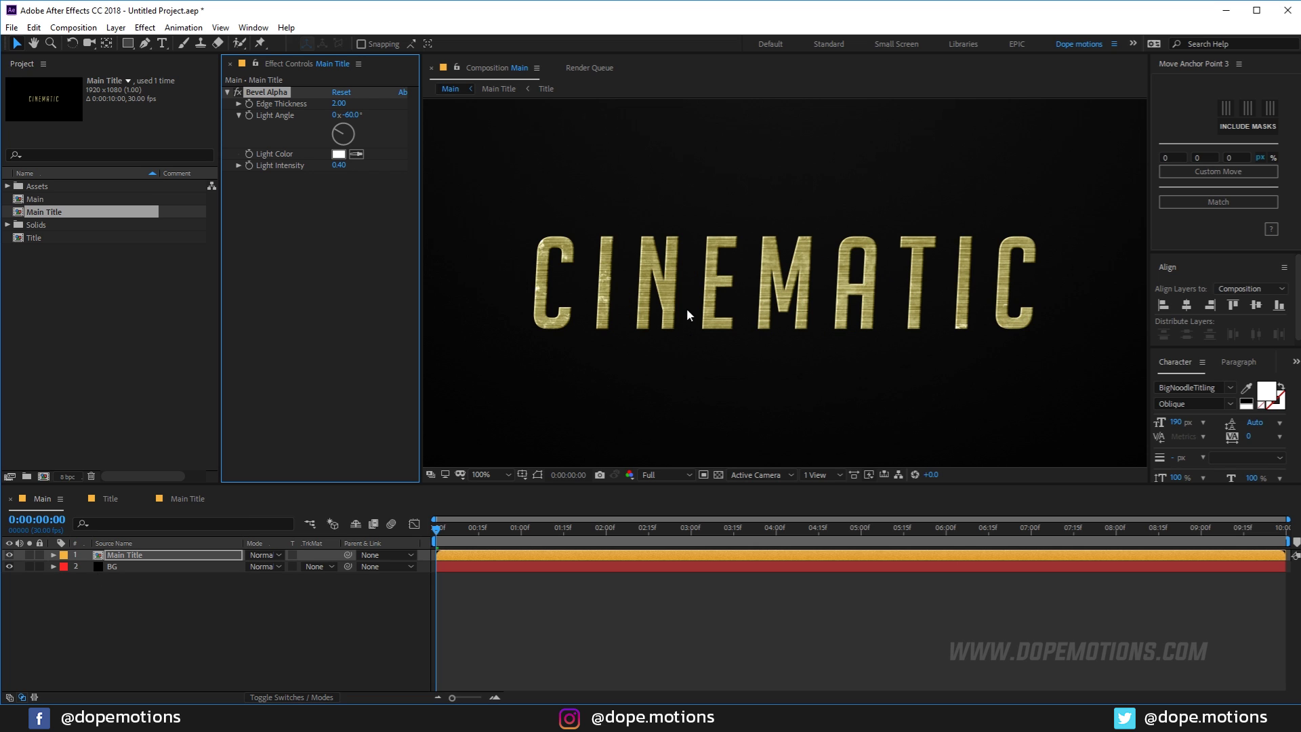
pyautogui.click(340, 106)
pyautogui.write('3.')
pyautogui.press('Return')
pyautogui.moveTo(341, 107); pyautogui.dragTo(342, 106)
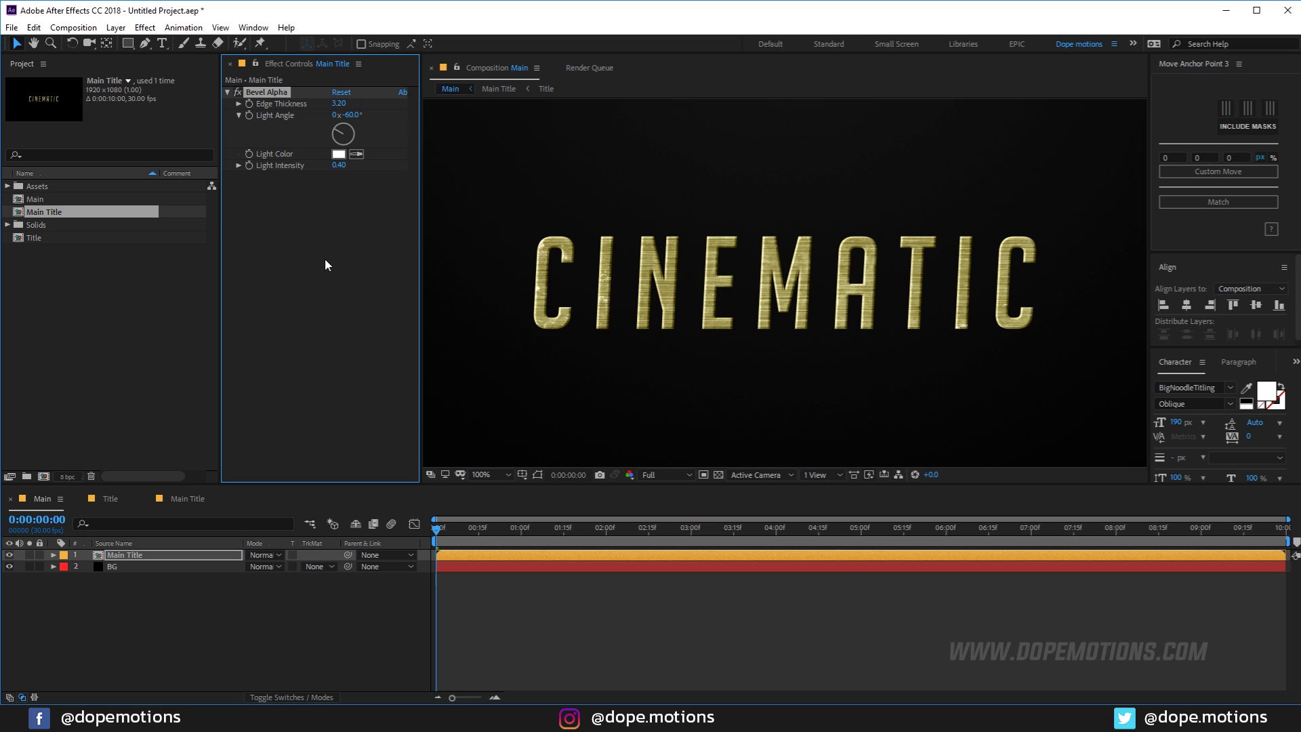
# Step: Set the Bevel Alpha light angle to 0° and light intensity to 1.00 on the Main Title layer
pyautogui.click(350, 115)
pyautogui.write('0')
pyautogui.press('Return')
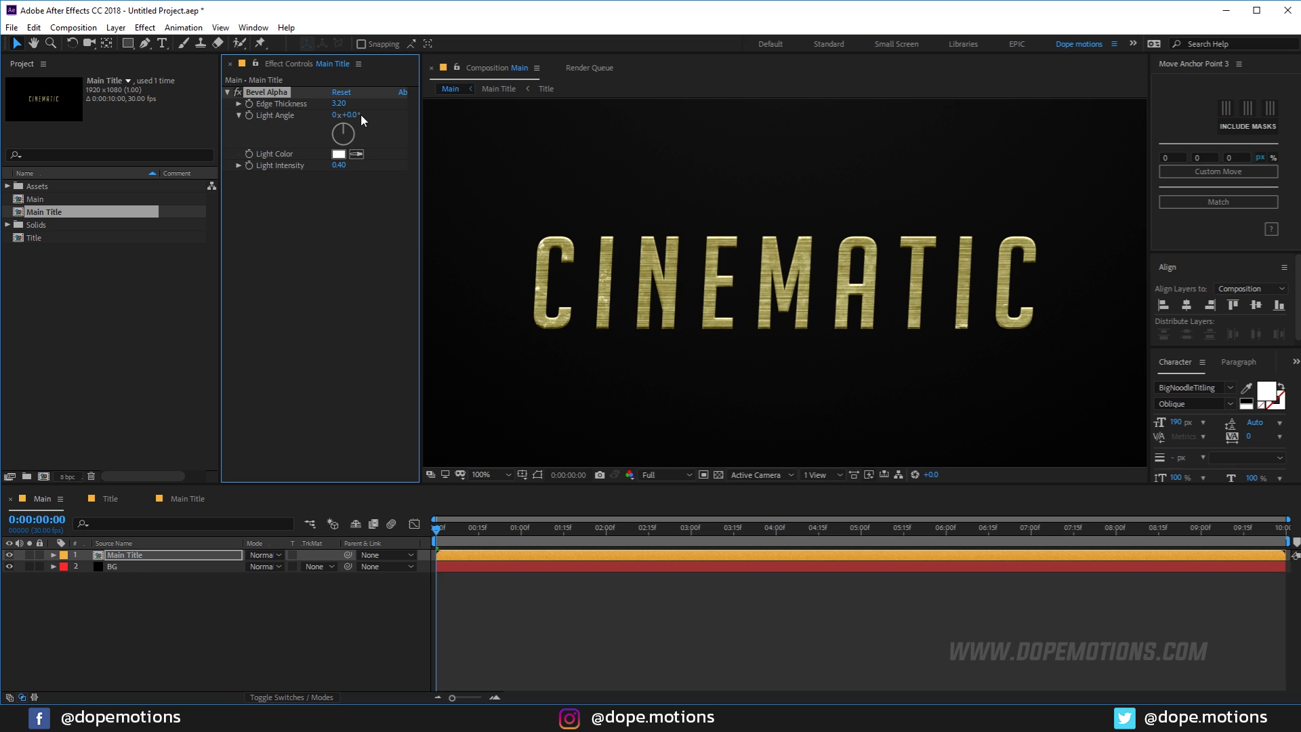
pyautogui.click(342, 165)
pyautogui.write('1')
pyautogui.press('Return')
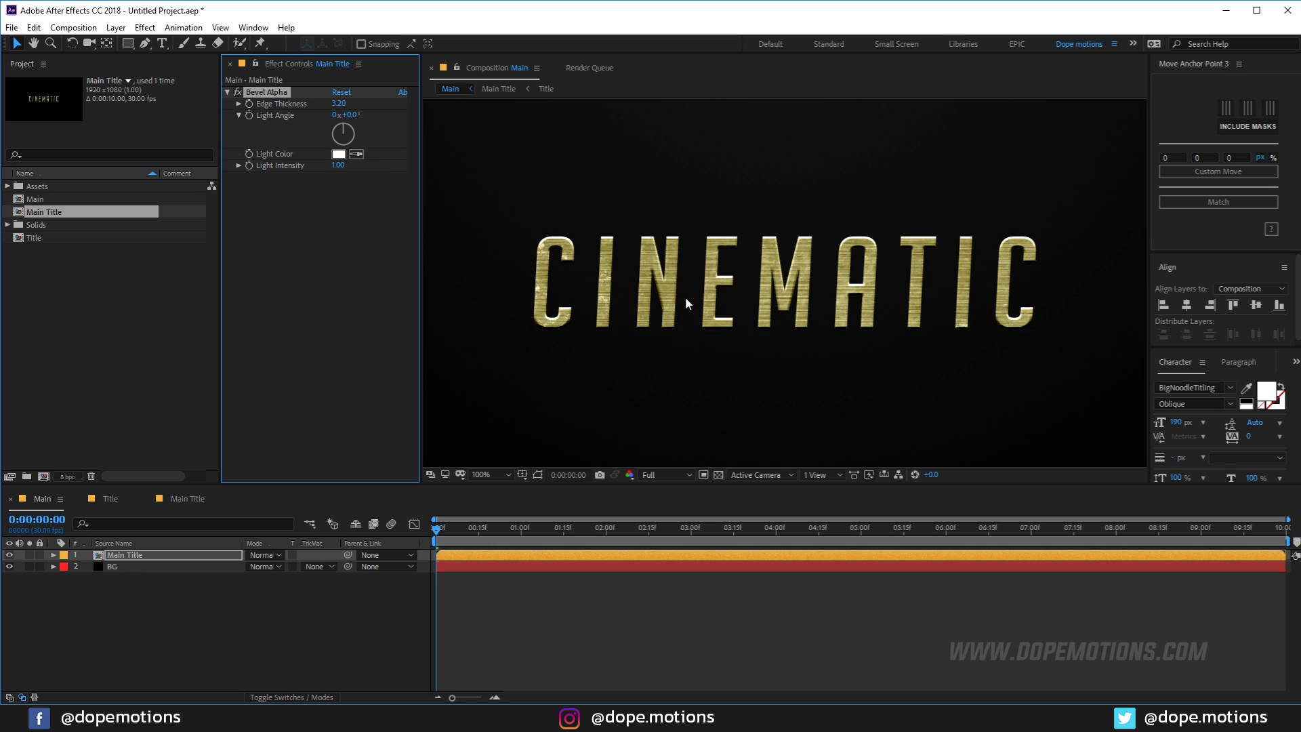
pyautogui.press(',')
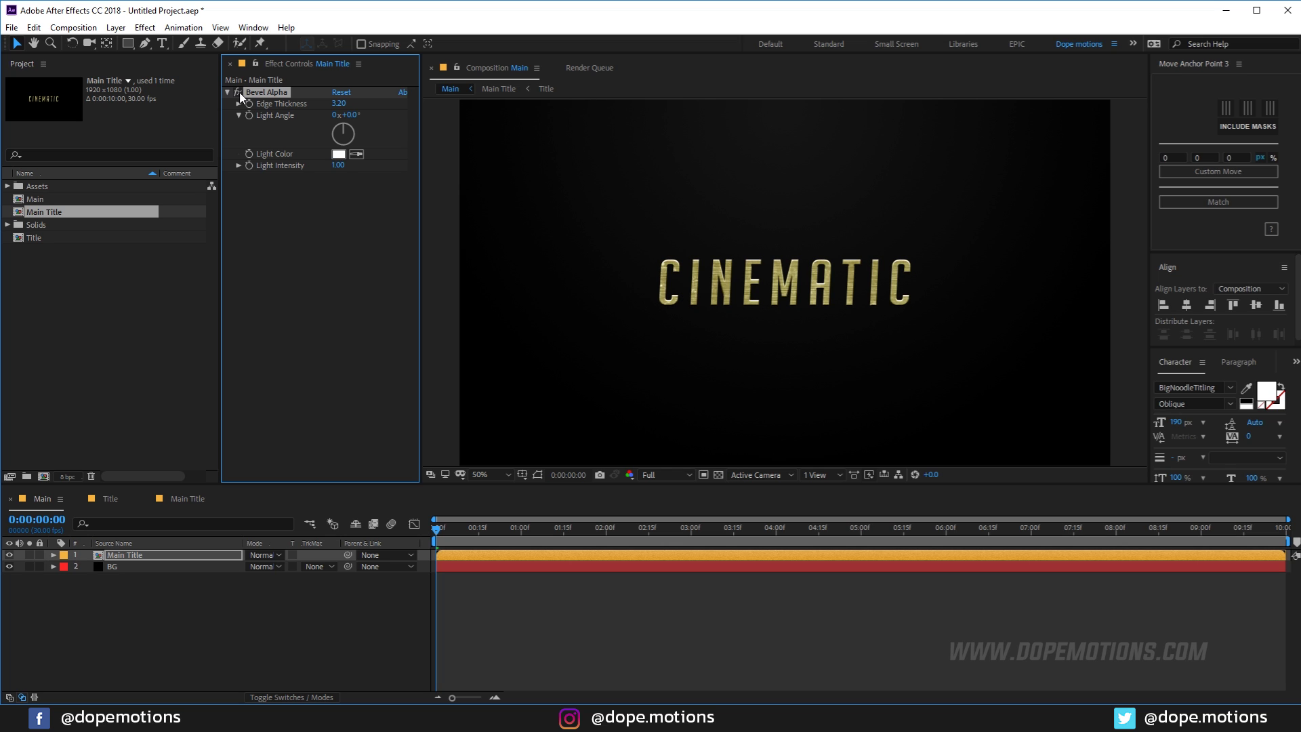
pyautogui.click(137, 553)
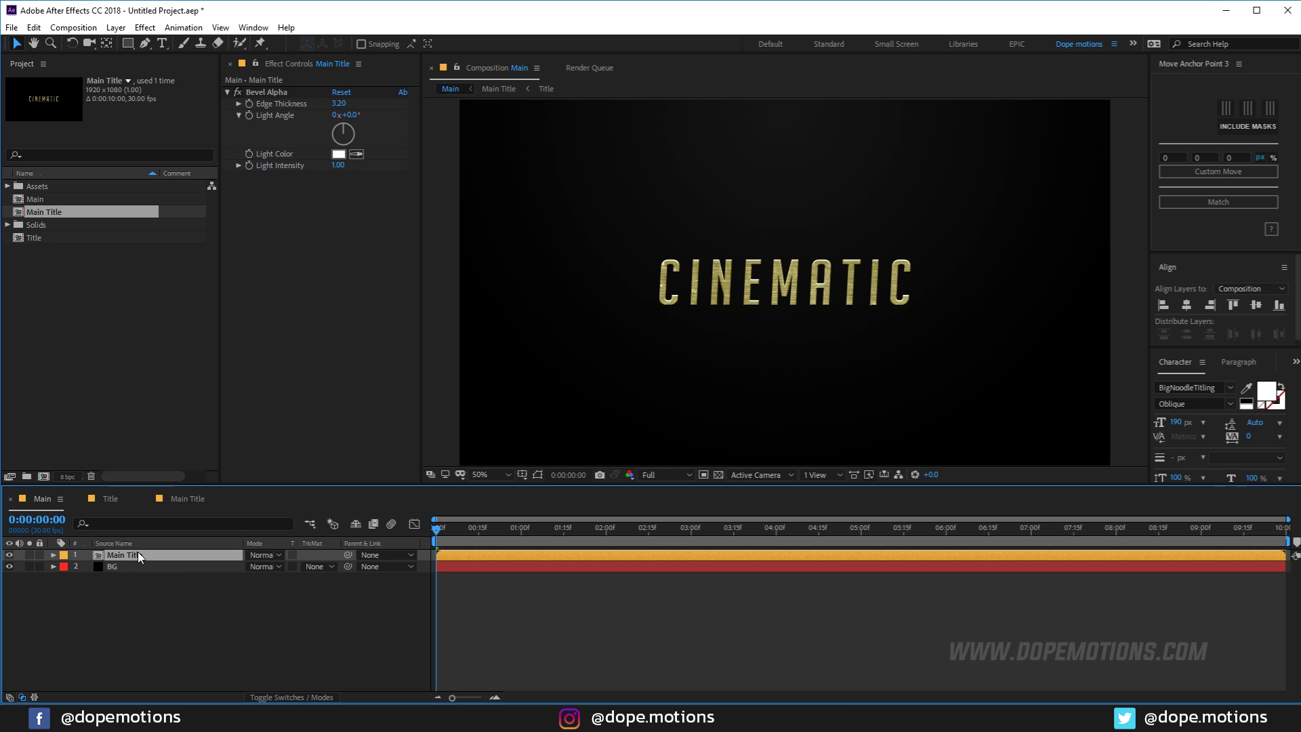
# Step: Apply CC Light Sweep to the Main Title layer and set its direction to 90°
pyautogui.hotkey('ctrl', 'space')
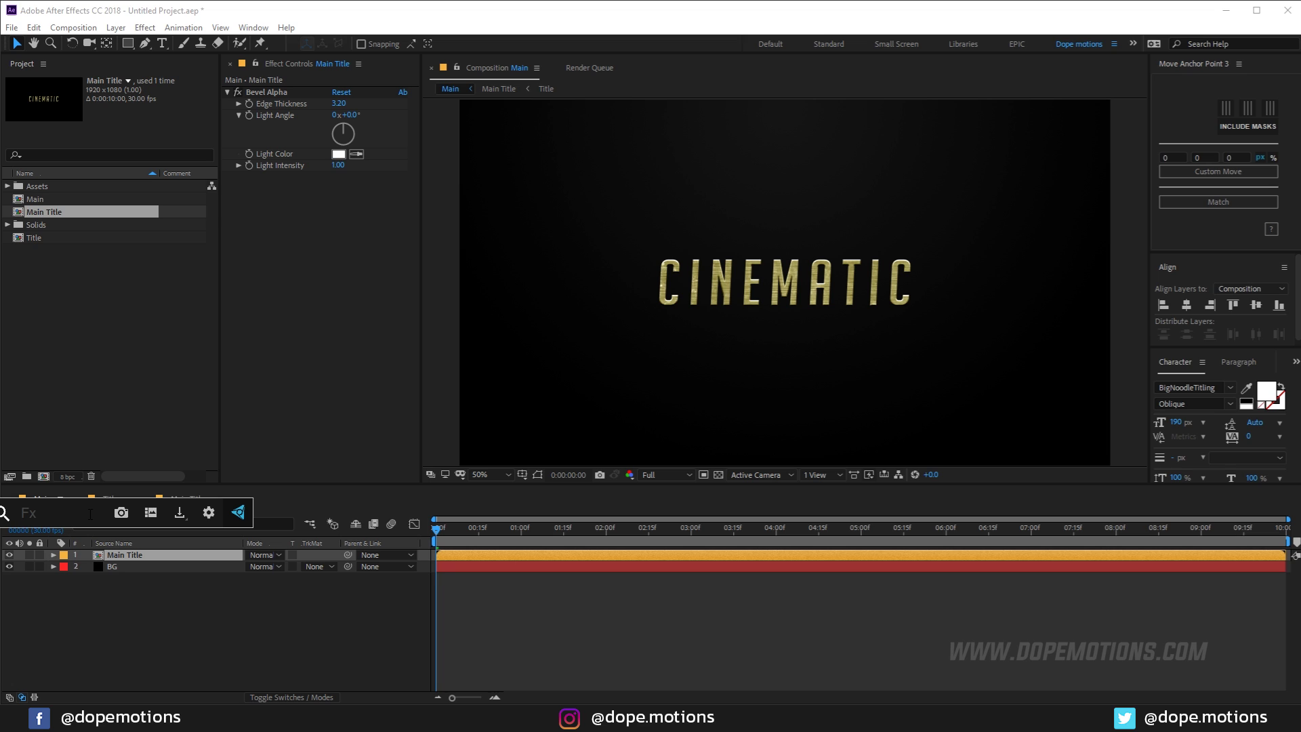
pyautogui.write('cc lig')
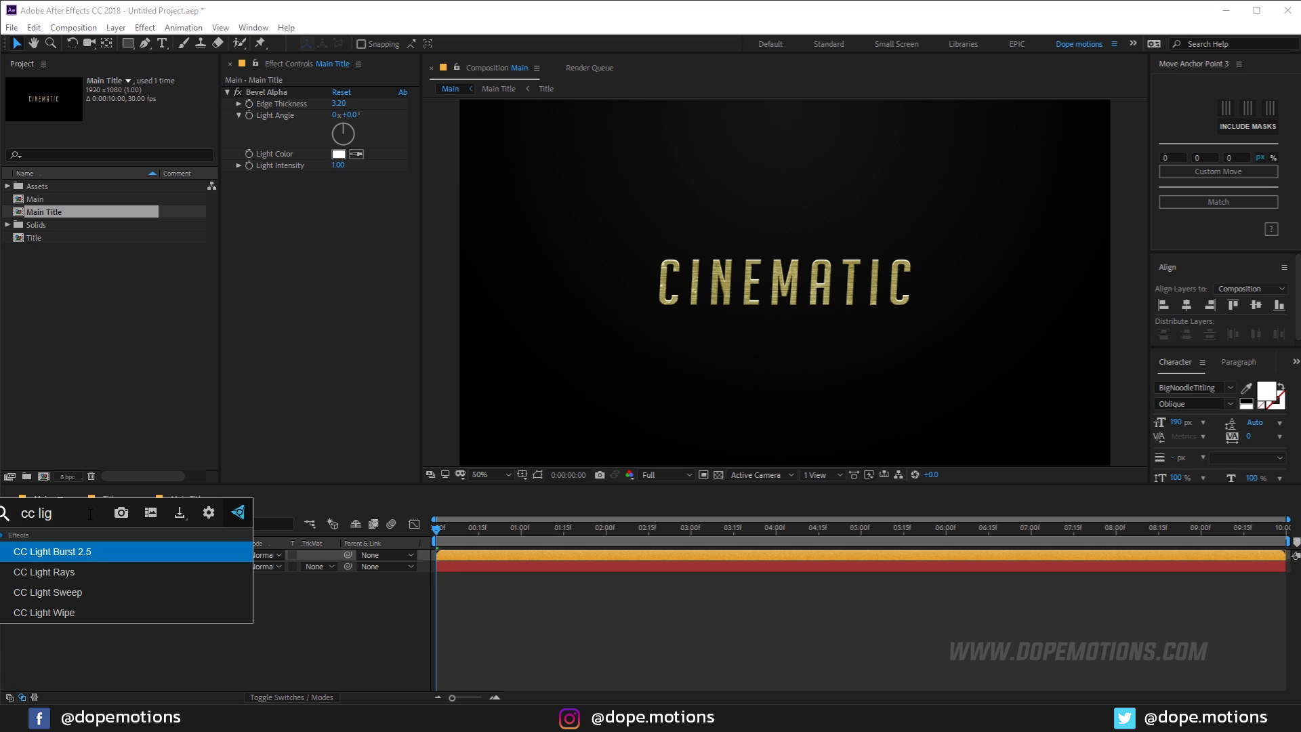
pyautogui.click(71, 594)
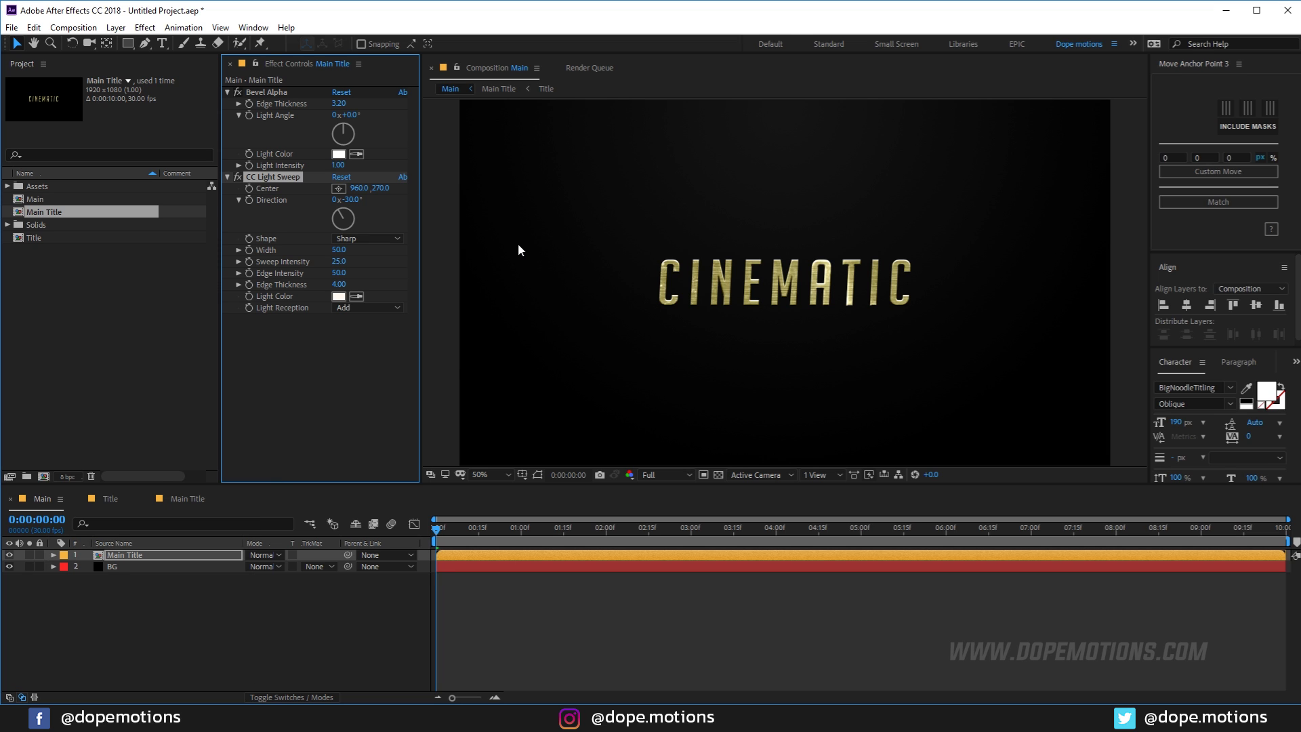
pyautogui.click(352, 199)
pyautogui.write('90')
pyautogui.press('Return')
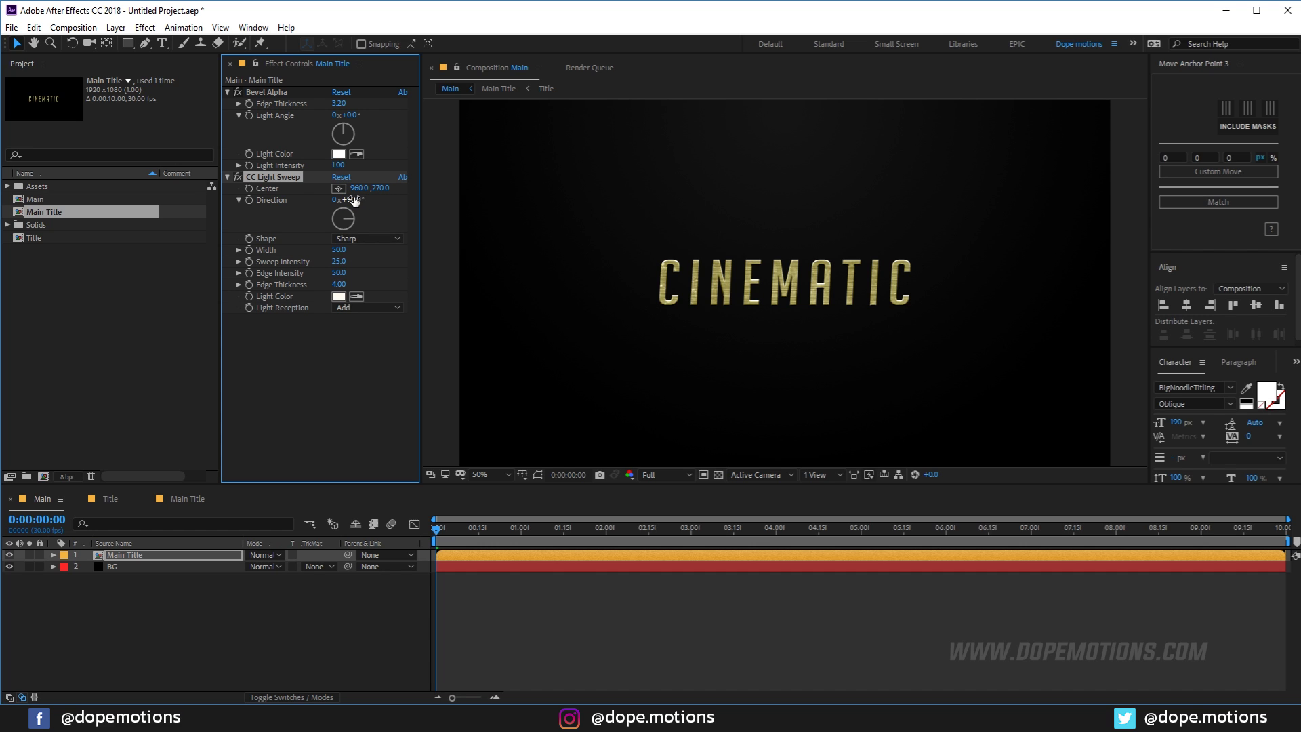
# Step: Move the light sweep's center down to the top edge of the title letters, at about 944, 472
pyautogui.click(303, 190)
pyautogui.moveTo(783, 194); pyautogui.dragTo(779, 261)
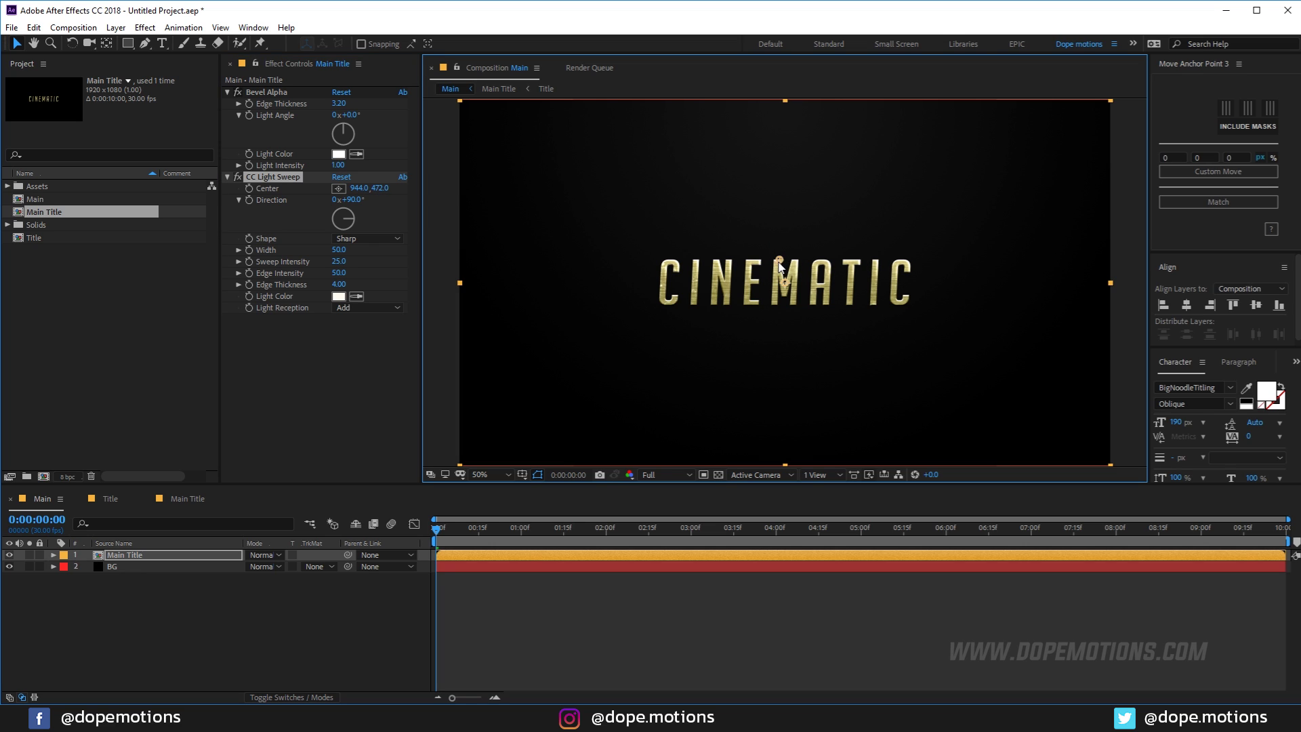
pyautogui.scroll(2, 779, 263)
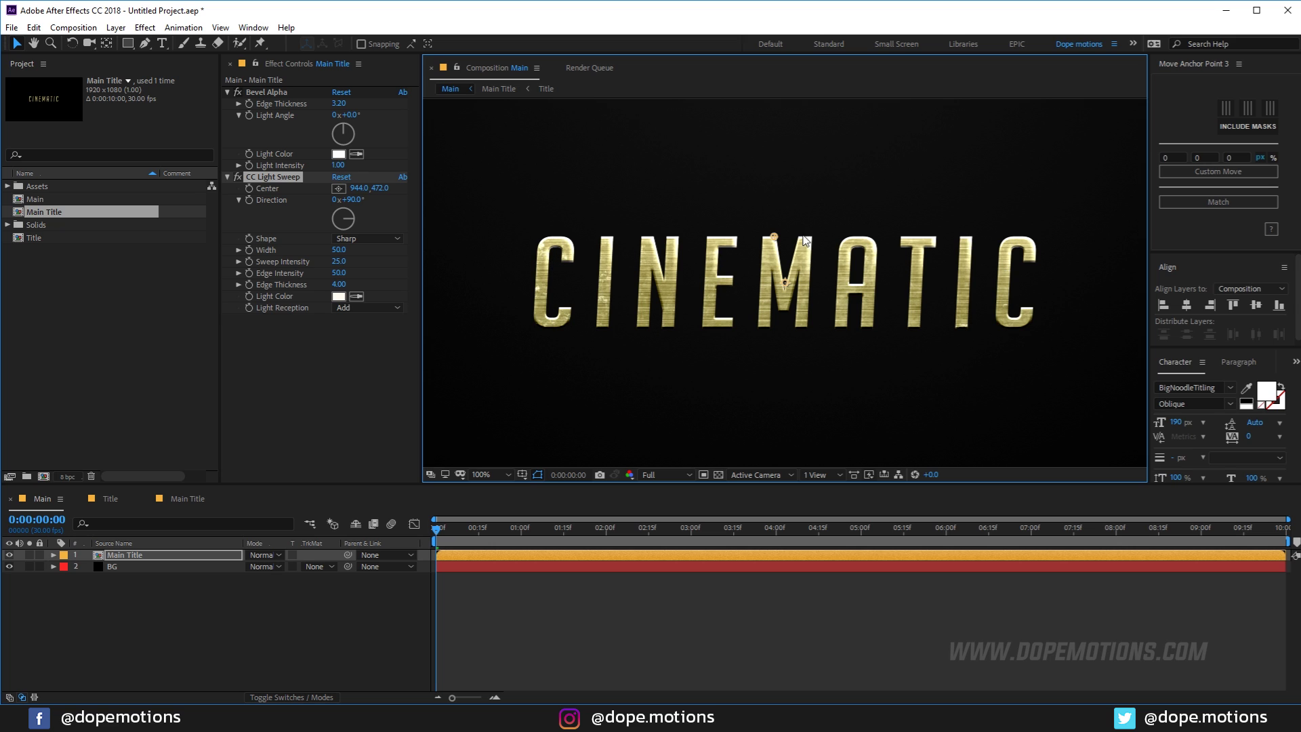
# Step: Set the light sweep's width to 100 and its sweep intensity to 70
pyautogui.click(338, 250)
pyautogui.write('100')
pyautogui.press('Return')
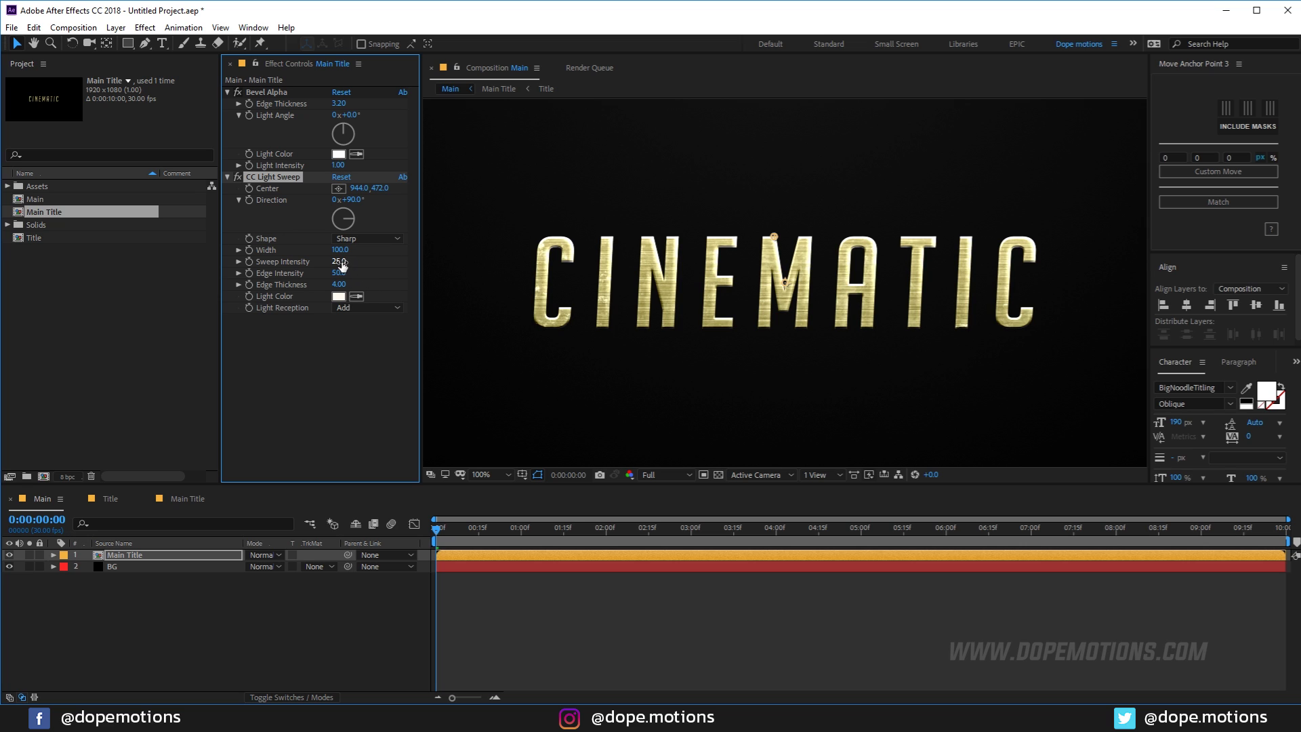
pyautogui.click(341, 261)
pyautogui.write('70')
pyautogui.press('Return')
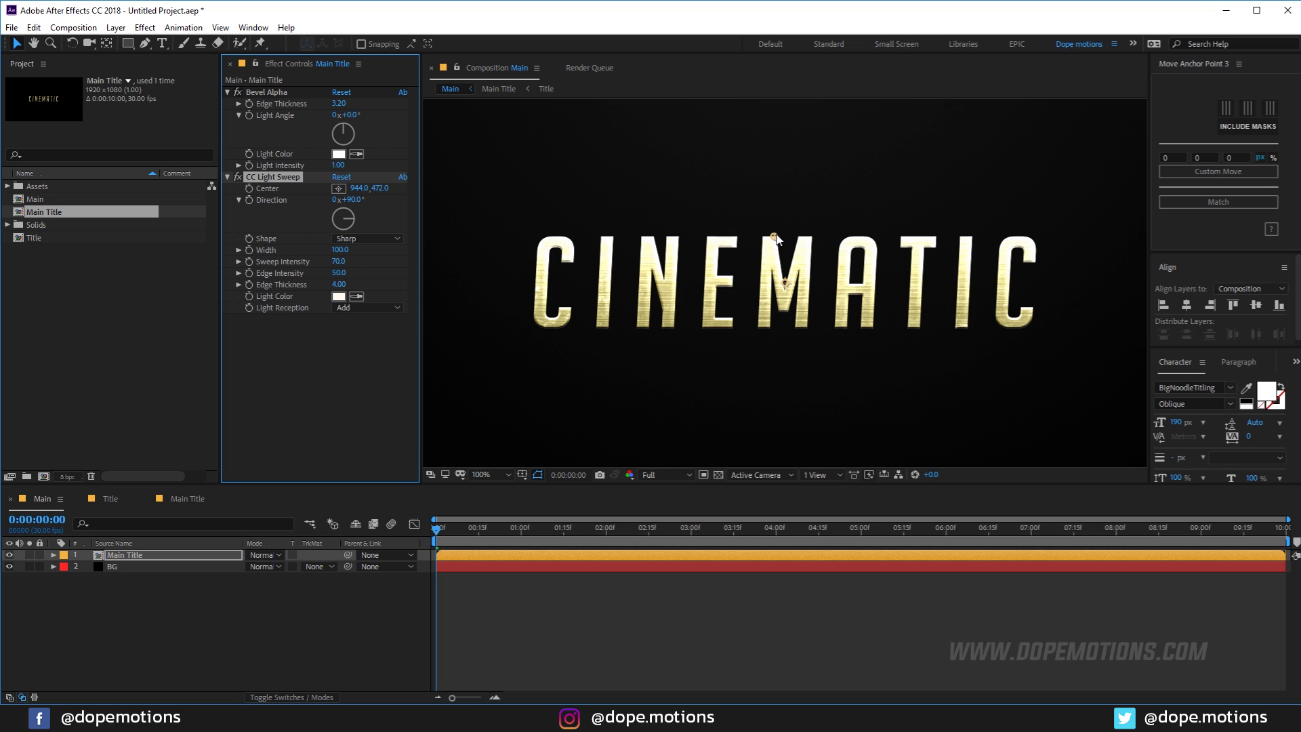
# Step: Raise the light sweep's center just above the letters to about 938, 433 and set its light color to light blue, 96D1FF
pyautogui.moveTo(774, 236)
pyautogui.mouseDown()
pyautogui.moveTo(773, 197)
pyautogui.moveTo(772, 214)
pyautogui.mouseUp()
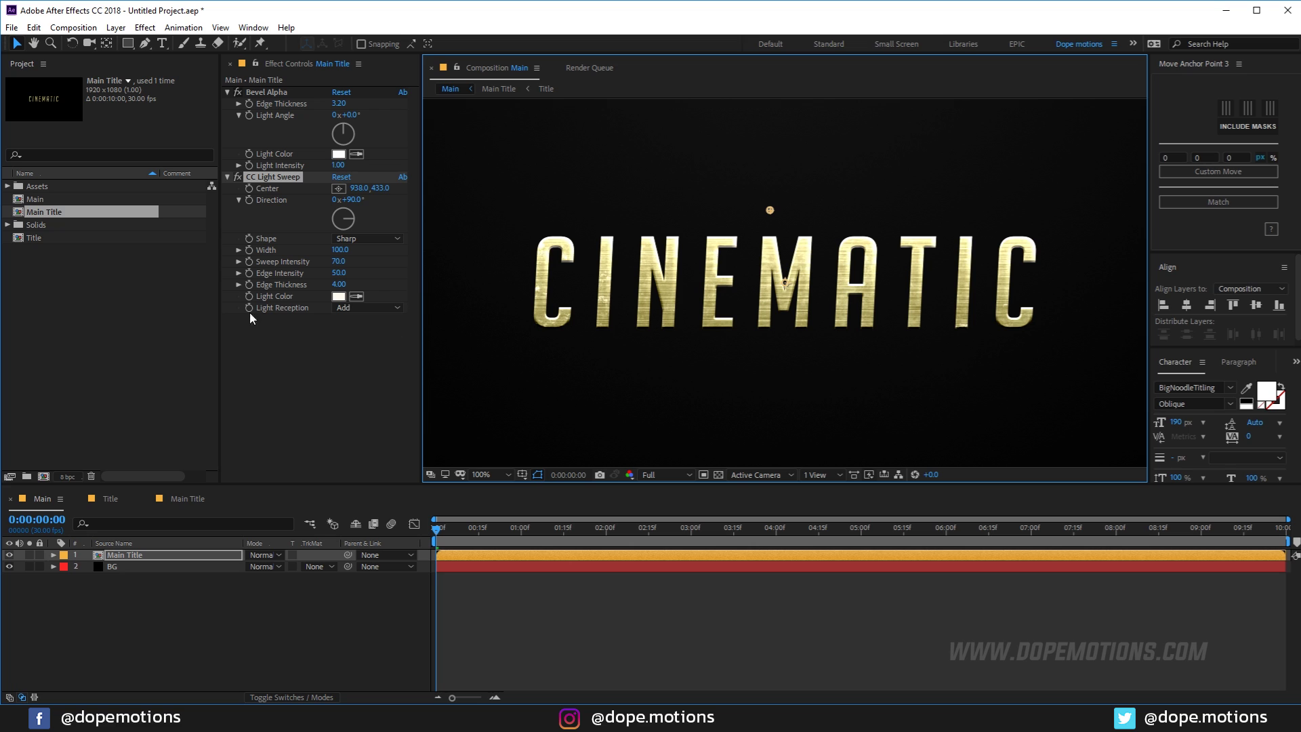
pyautogui.click(338, 296)
pyautogui.moveTo(322, 355); pyautogui.dragTo(322, 343)
pyautogui.click(198, 249)
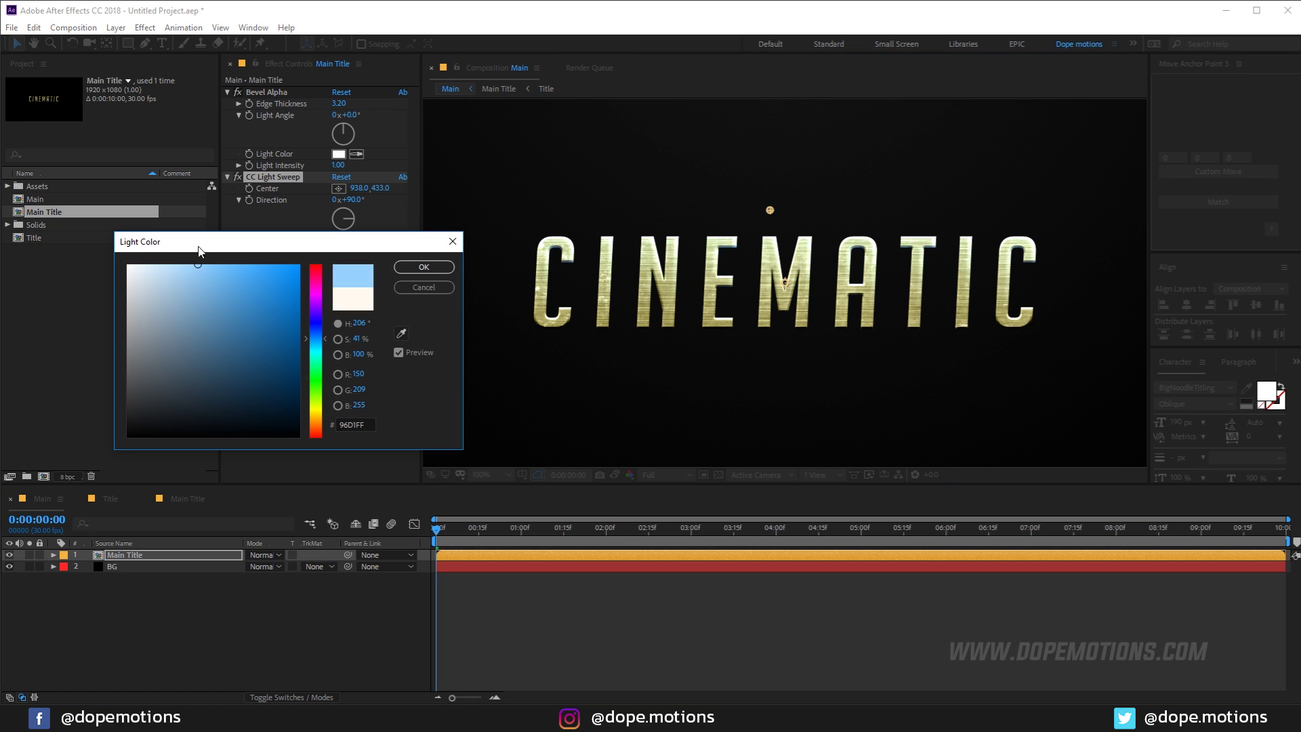
pyautogui.click(424, 267)
pyautogui.click(240, 573)
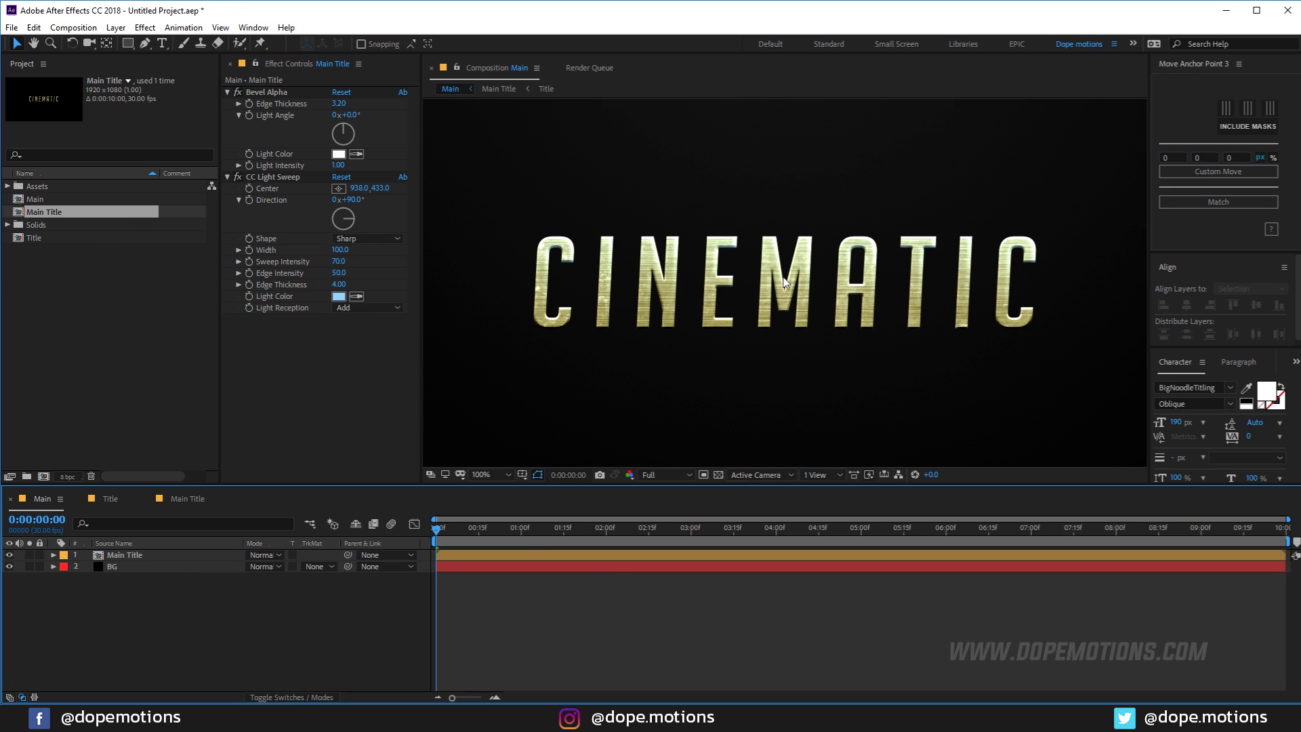
# Step: Preview the title animation from the start to about 4:20 with the light sweep applied
pyautogui.press(',')
pyautogui.press(',')
pyautogui.press('space')
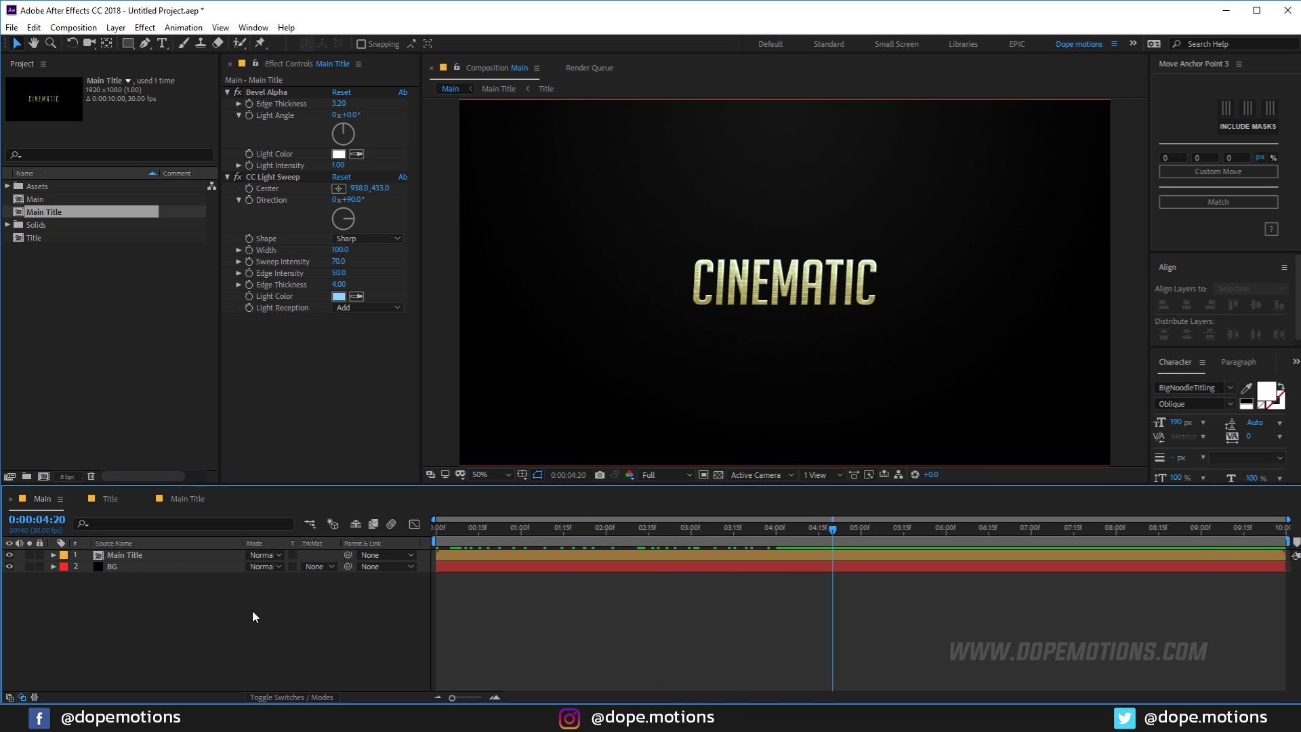
pyautogui.press('.')
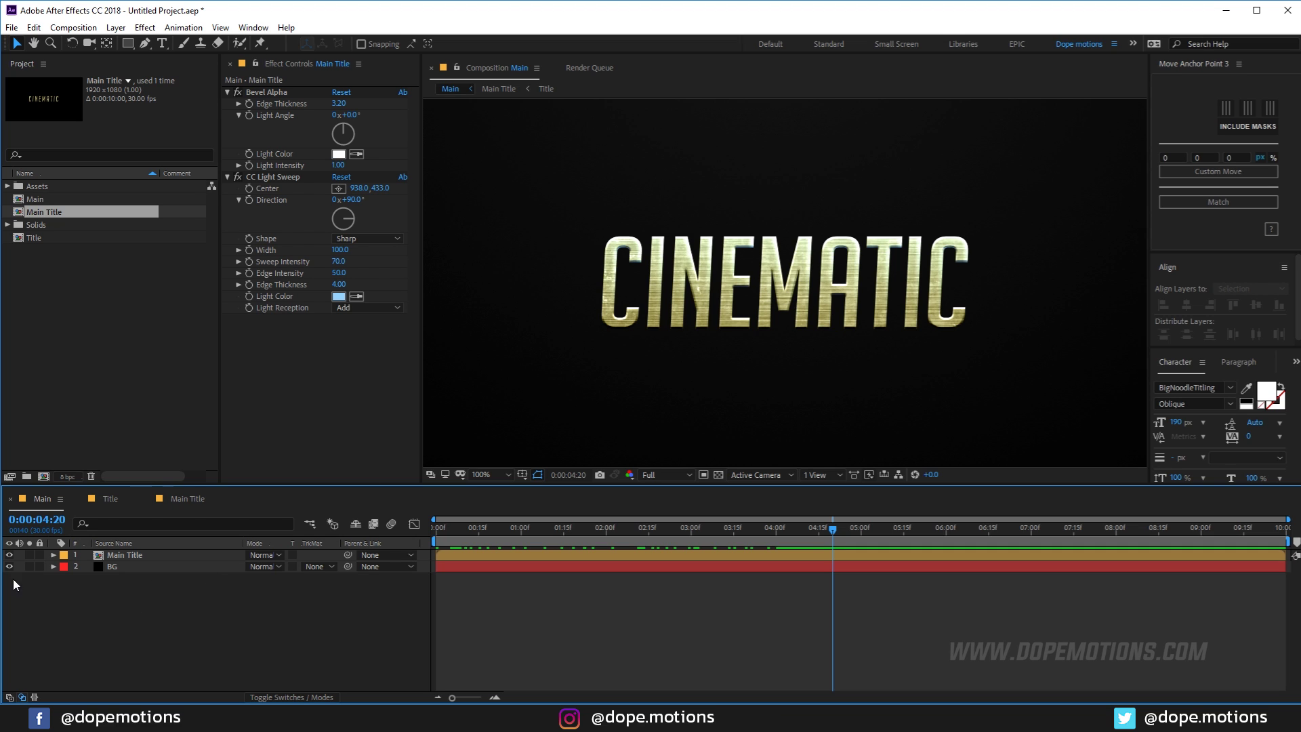
# Step: Duplicate the Main Title layer and rename the lower copy Shadow_01
pyautogui.click(168, 558)
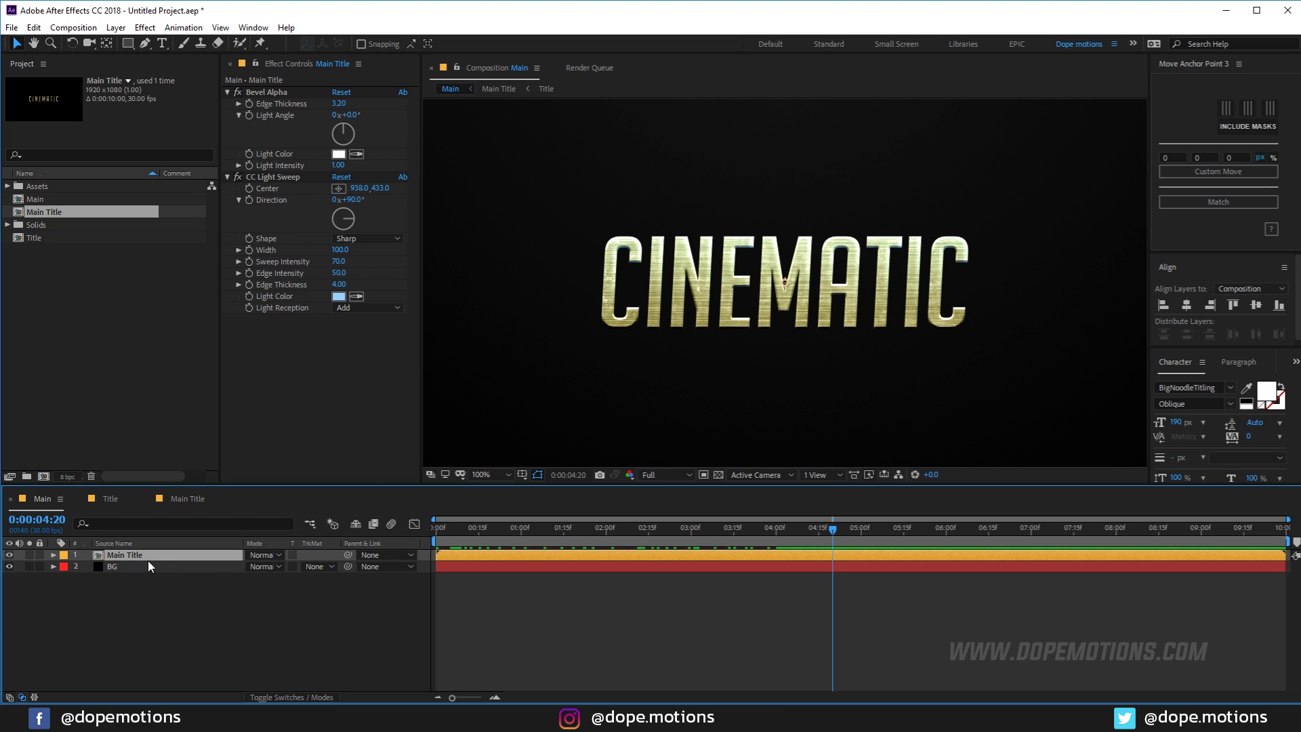
pyautogui.hotkey('ctrl', 'd')
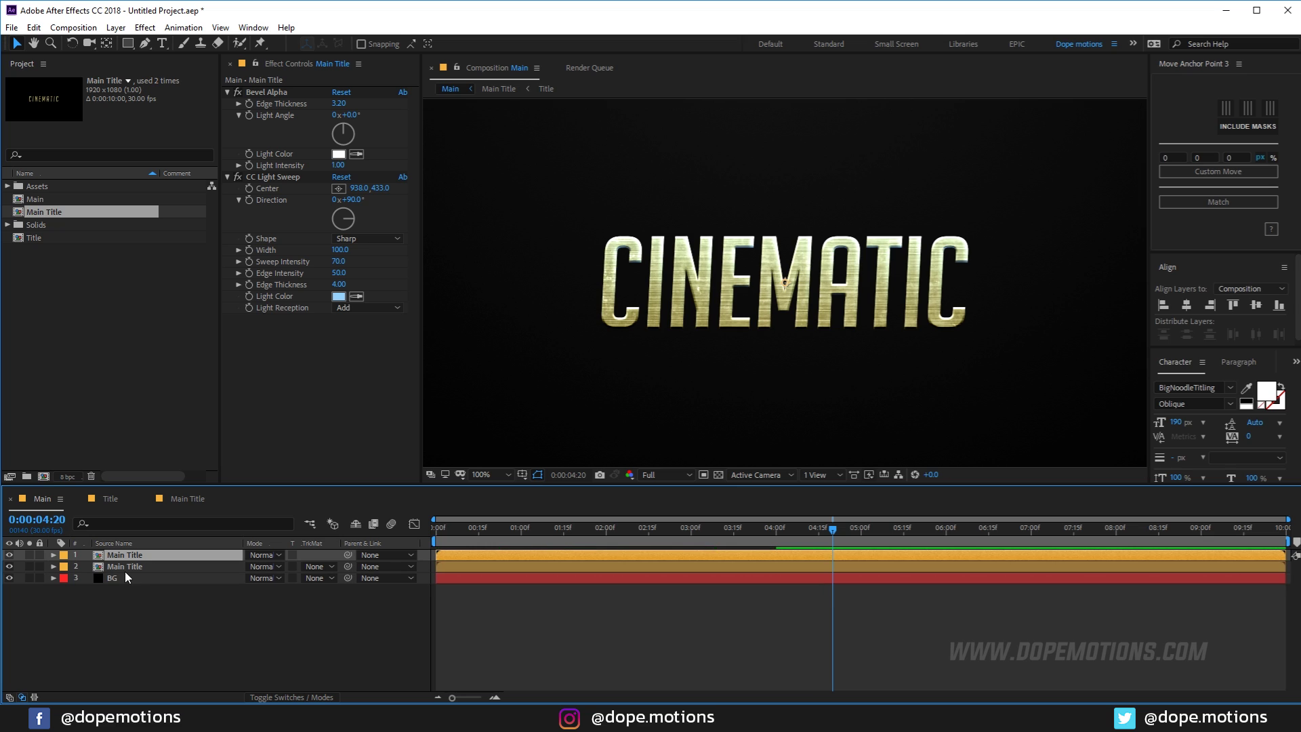
pyautogui.click(116, 568)
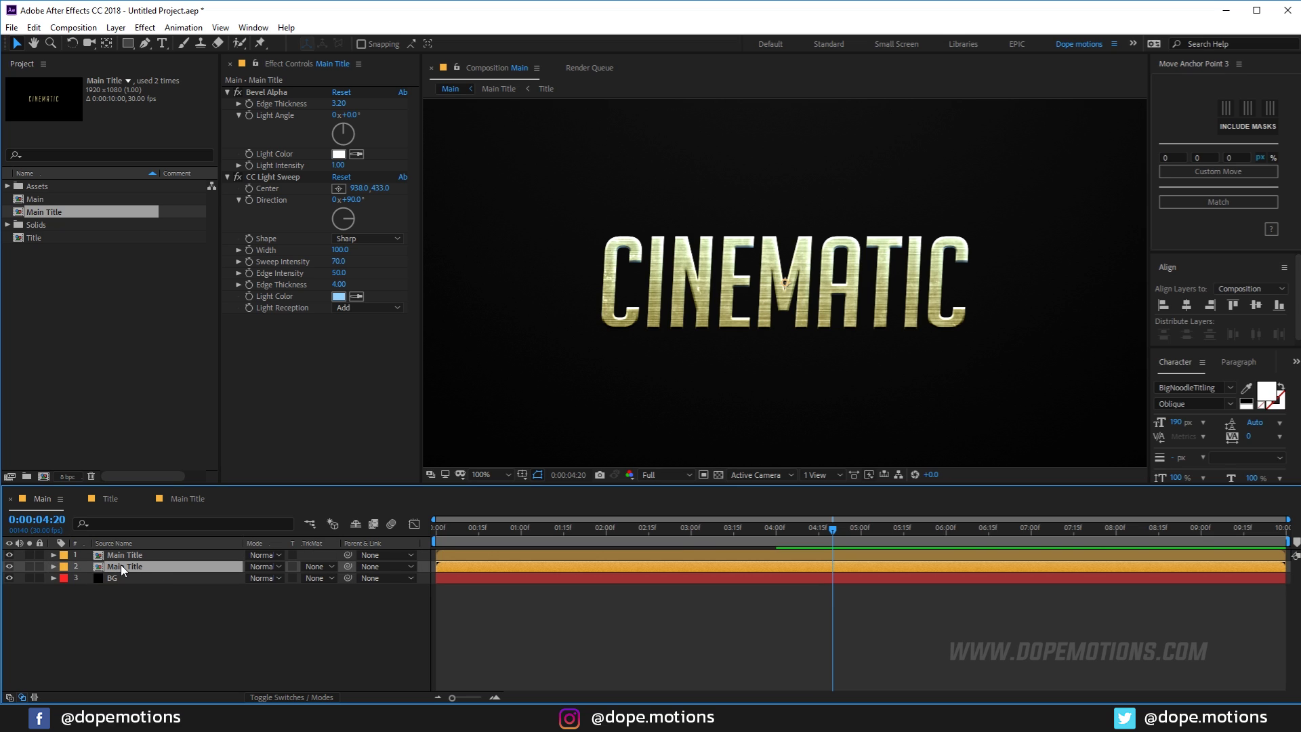
pyautogui.press('Return')
pyautogui.write('S')
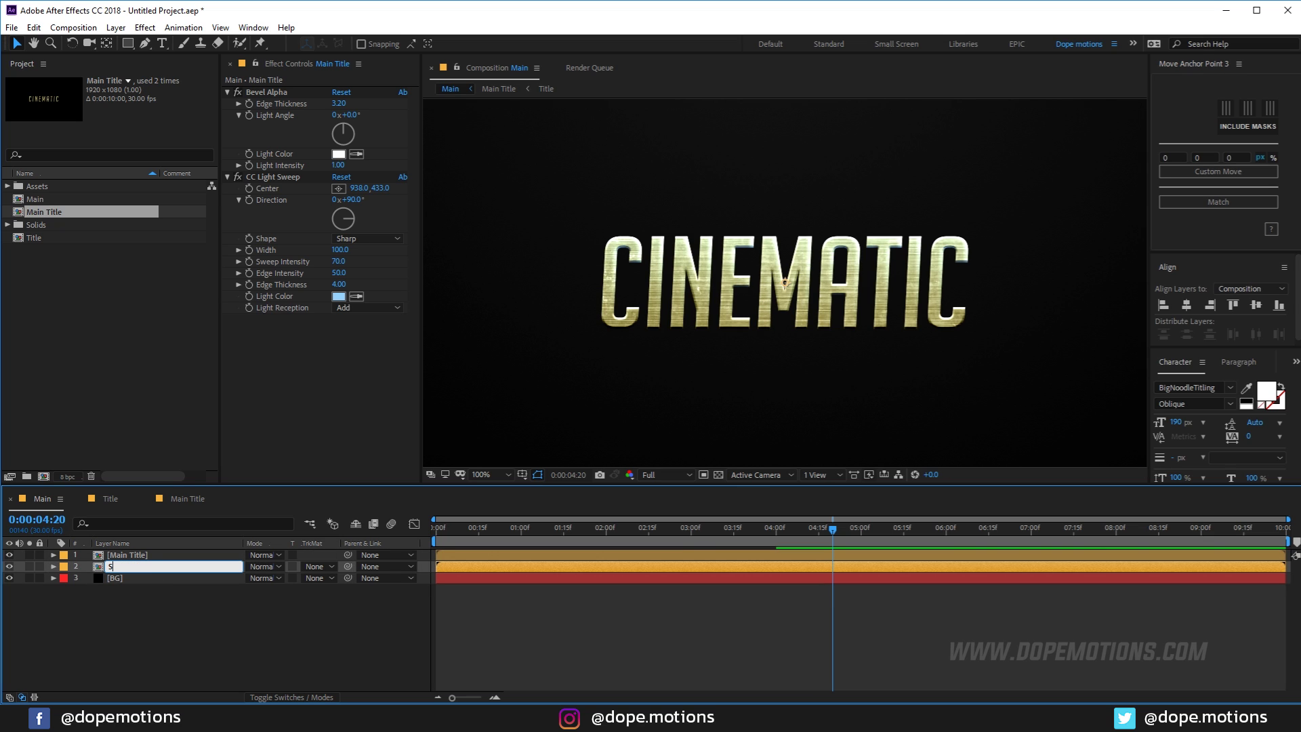
pyautogui.write('hadow_01')
pyautogui.press('Return')
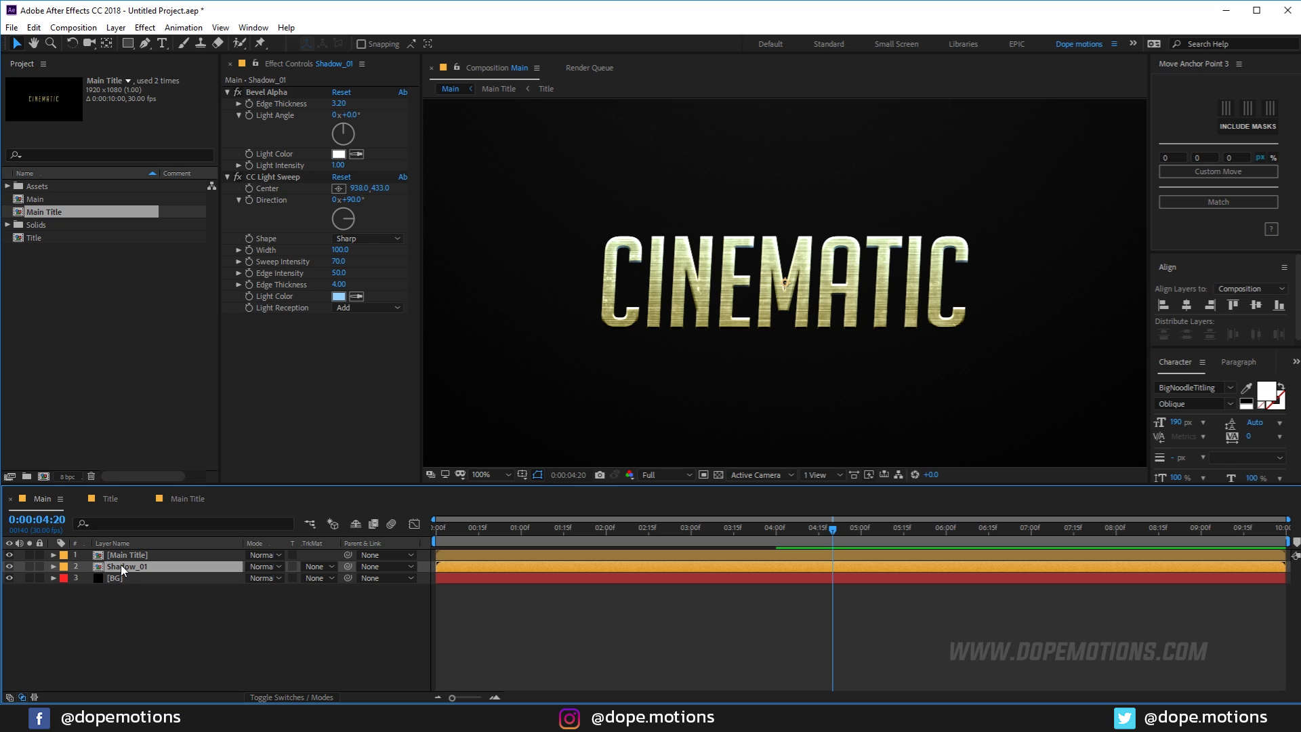
pyautogui.click(129, 605)
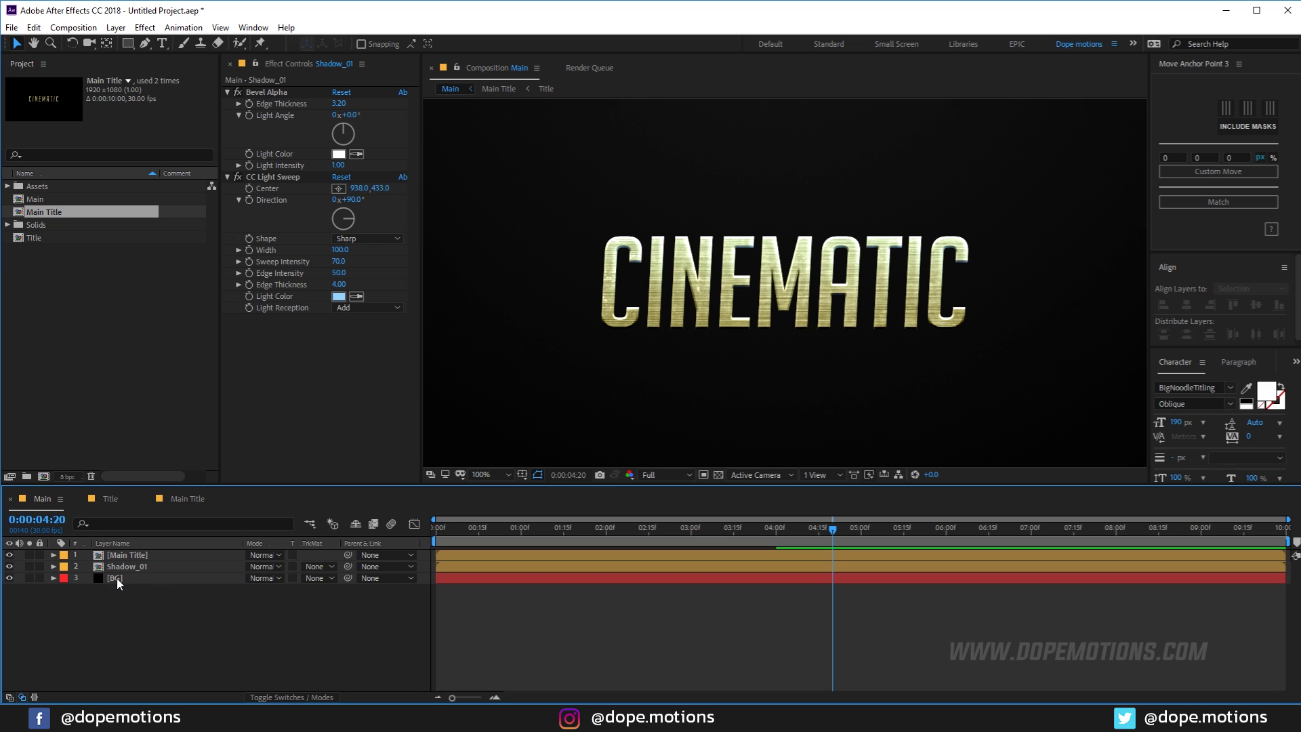
# Step: Delete the Bevel Alpha and CC Light Sweep effects from the Shadow_01 layer
pyautogui.click(120, 567)
pyautogui.click(273, 92)
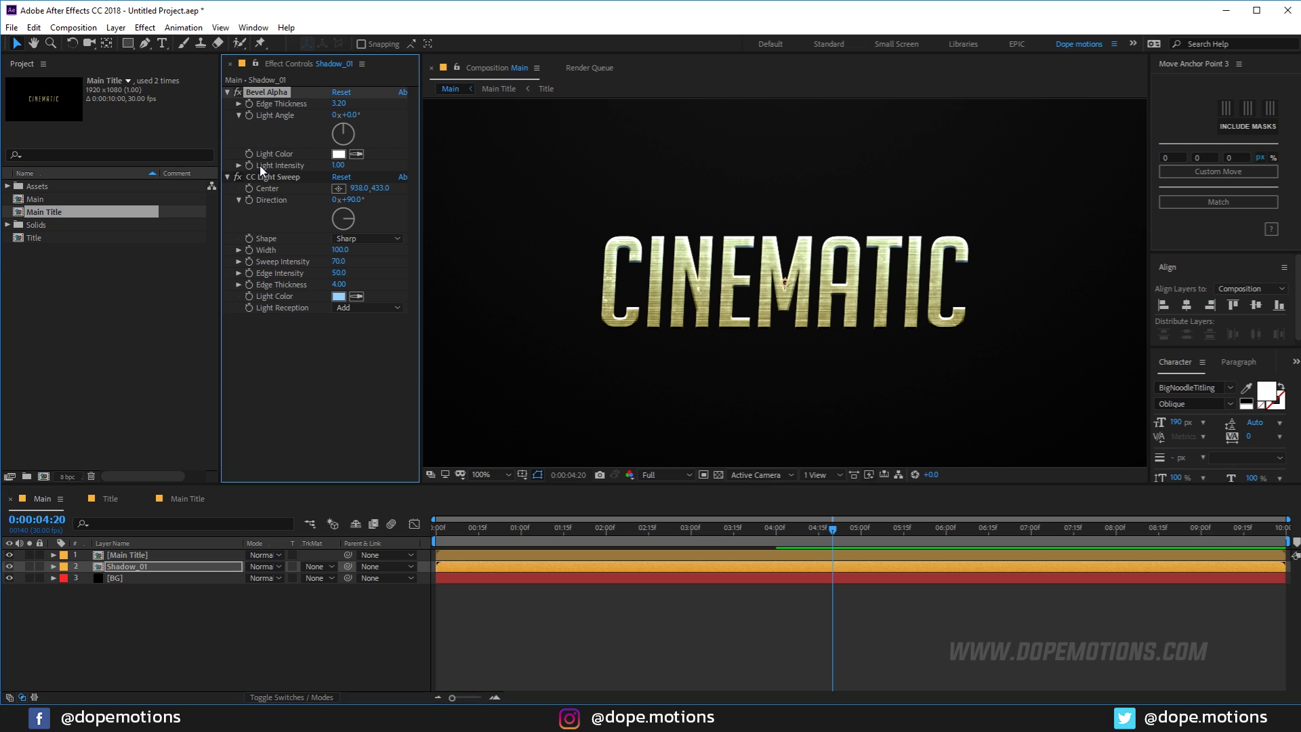
pyautogui.keyDown('shift'); pyautogui.click(266, 178); pyautogui.keyUp('shift')
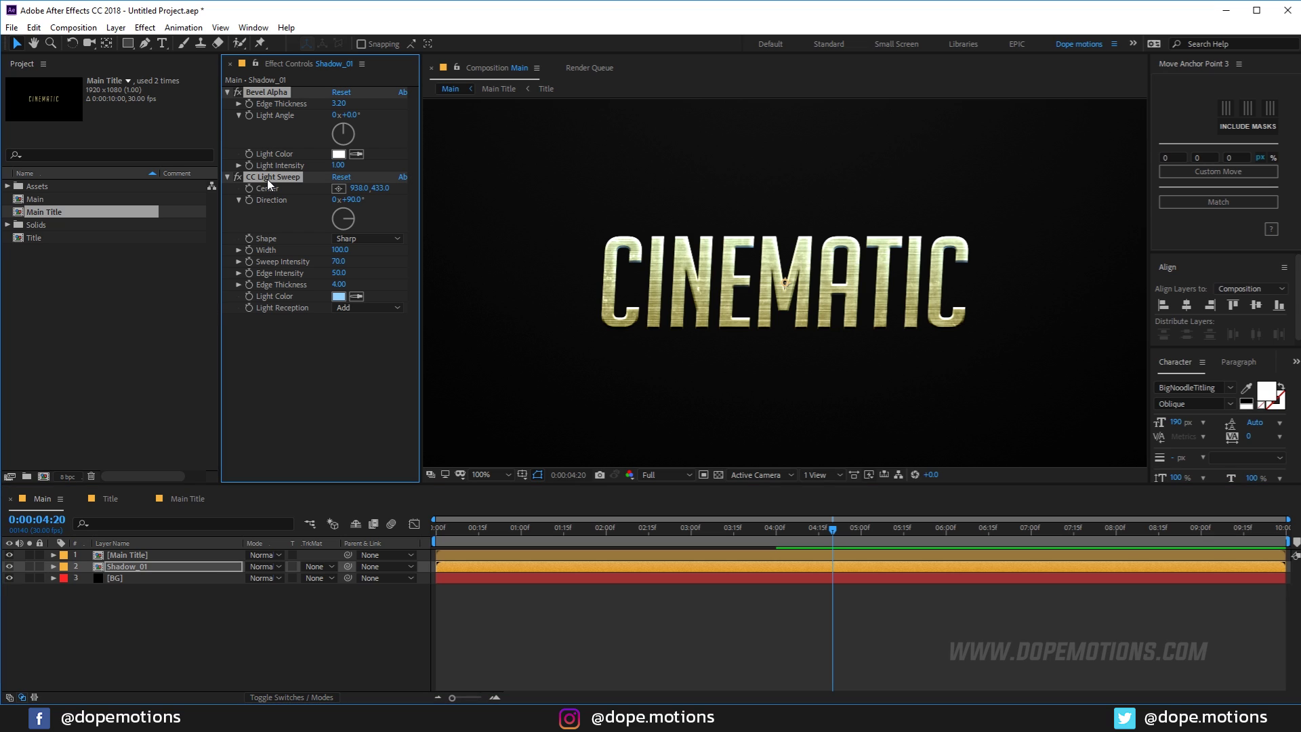
pyautogui.press('Delete')
# Step: Apply the Fill effect to the Shadow_01 layer and set its color to black, 000000
pyautogui.hotkey('ctrl', 'space')
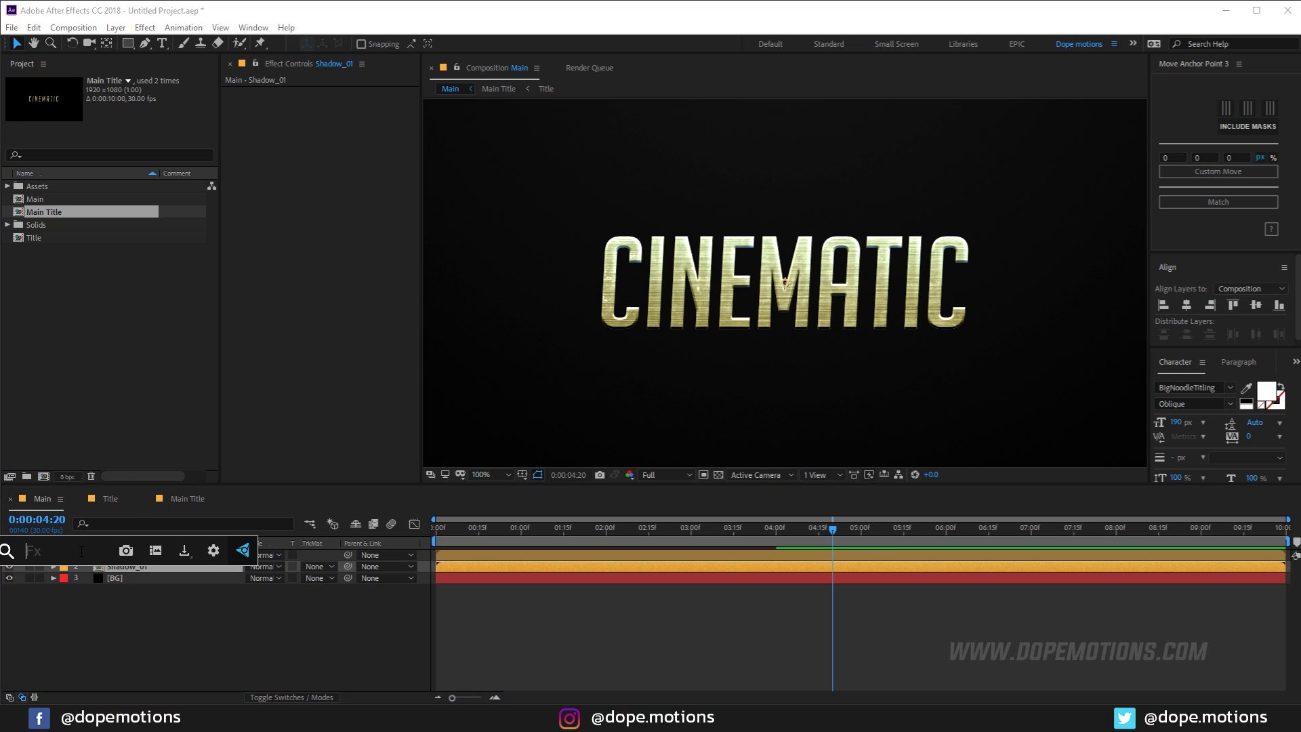
pyautogui.write('fill')
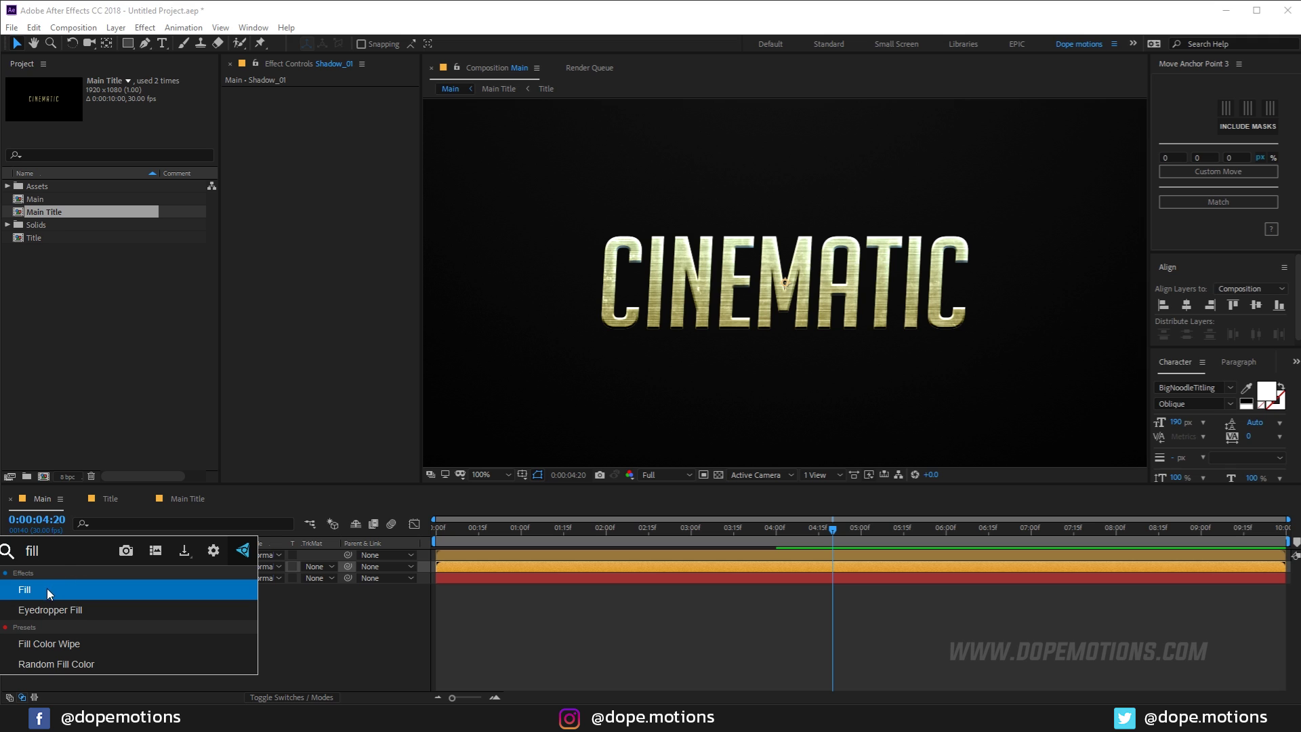
pyautogui.click(47, 588)
pyautogui.click(338, 127)
pyautogui.click(128, 436)
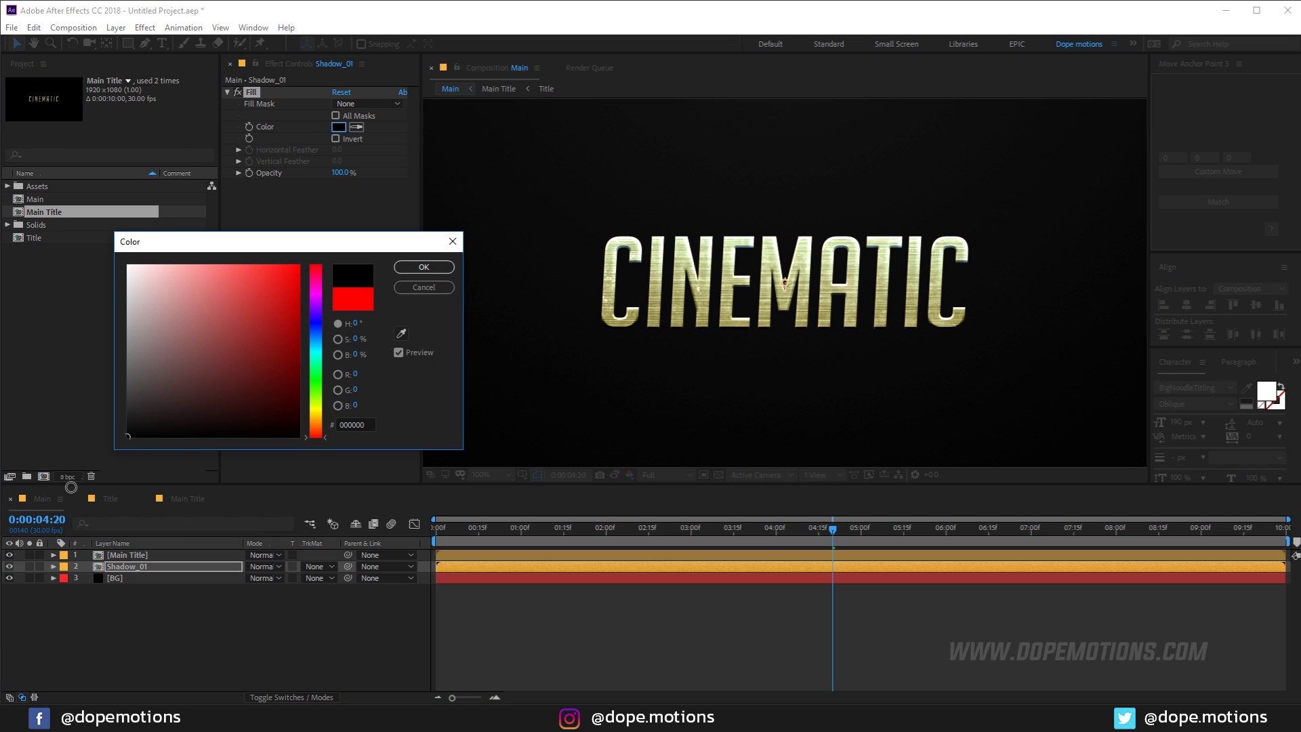
pyautogui.click(423, 267)
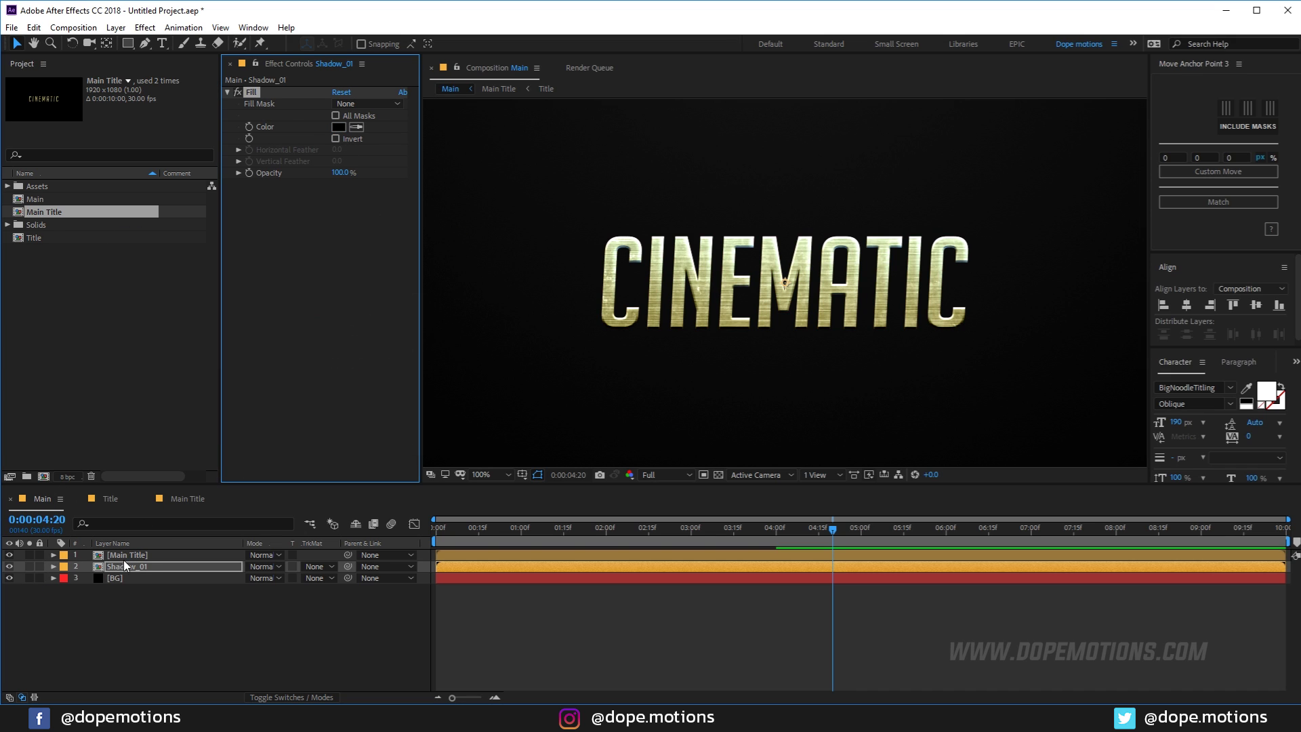
# Step: Apply Drop Shadow to the Shadow_01 layer with a distance of 20 and a softness of 20
pyautogui.hotkey('ctrl', 'space')
pyautogui.write('d')
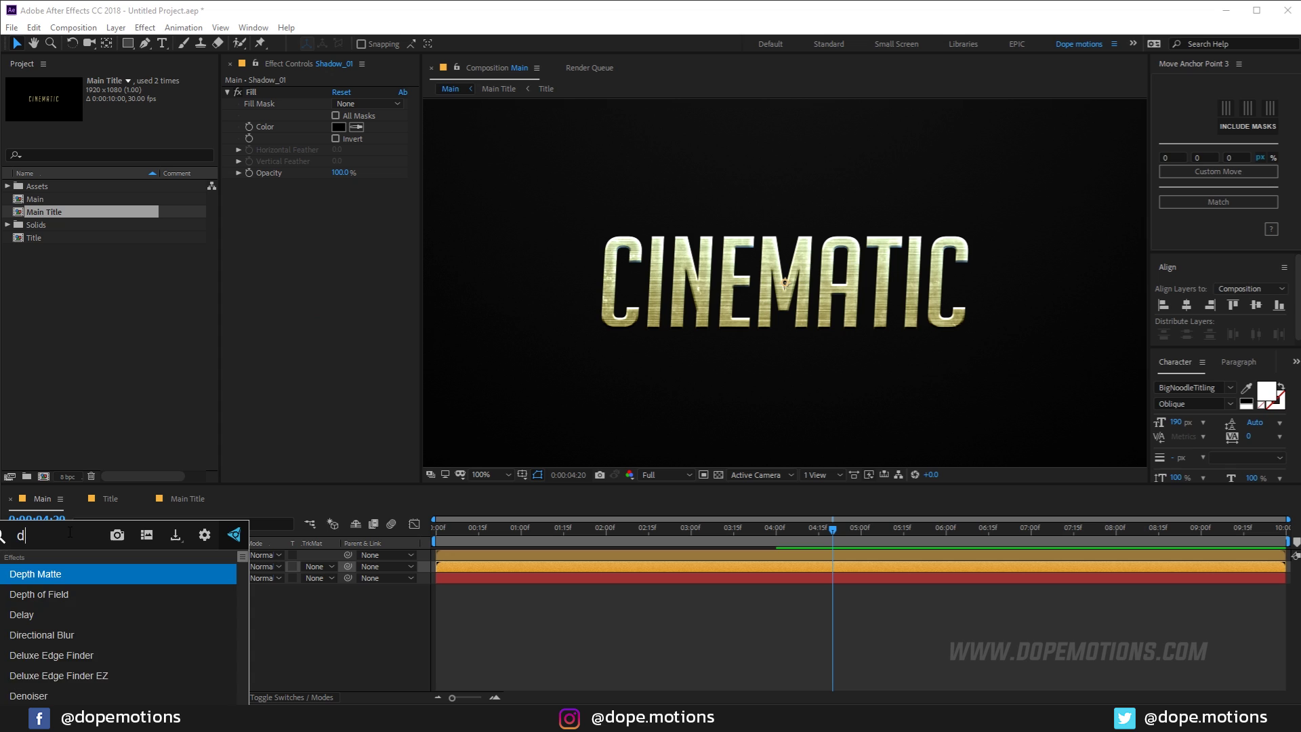
pyautogui.write('ro')
pyautogui.click(47, 573)
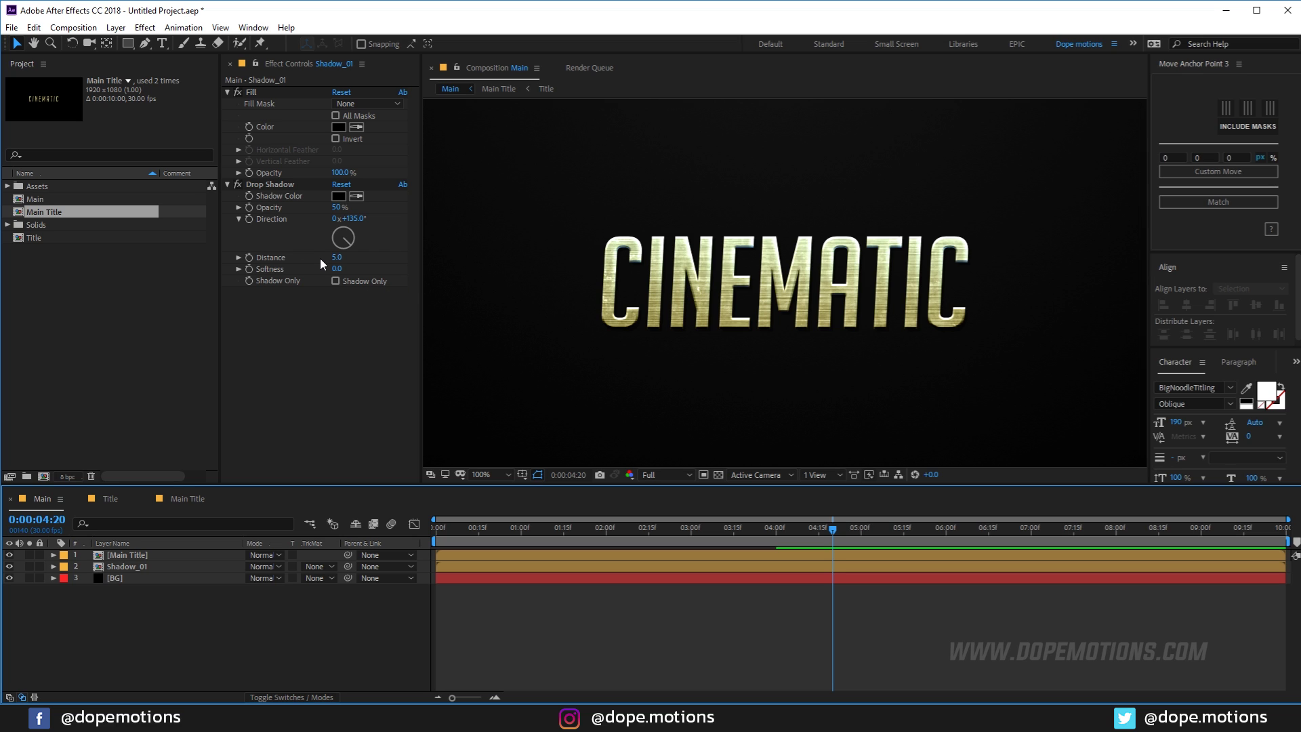
pyautogui.click(337, 256)
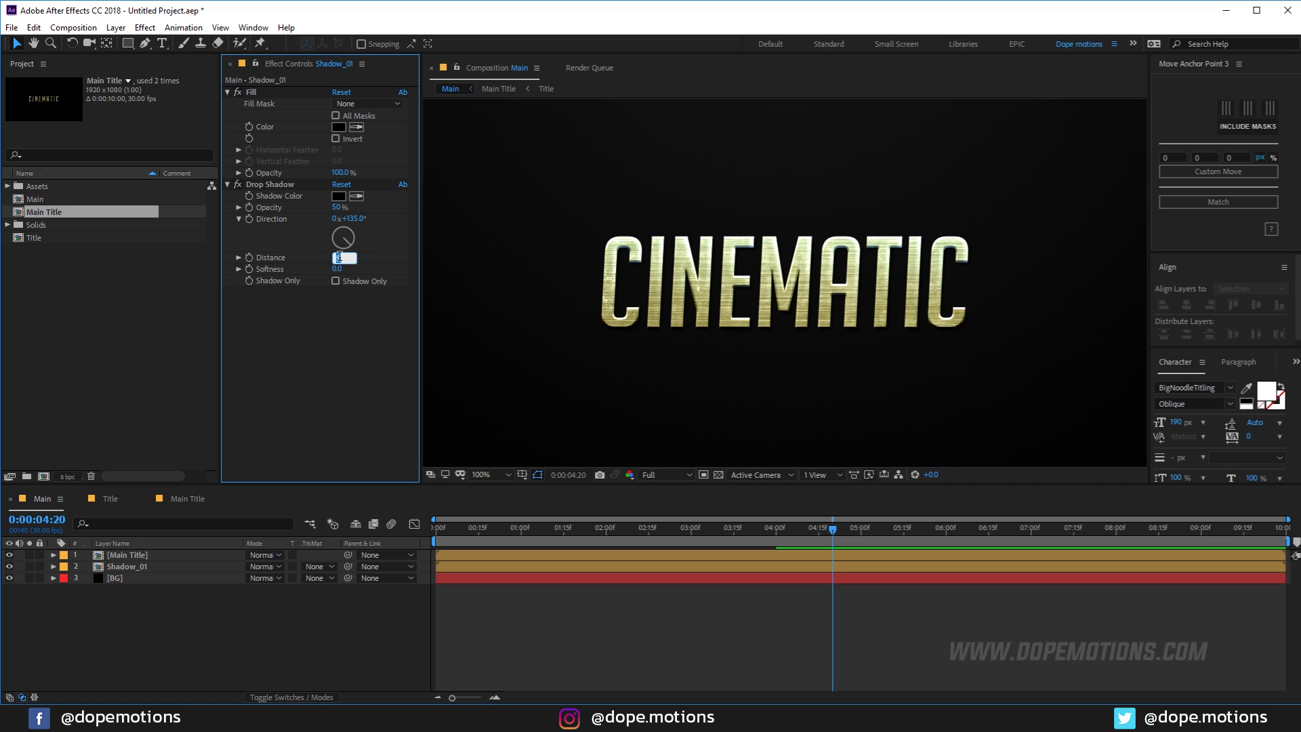
pyautogui.write('20')
pyautogui.press('Tab')
pyautogui.write('20')
pyautogui.press('Return')
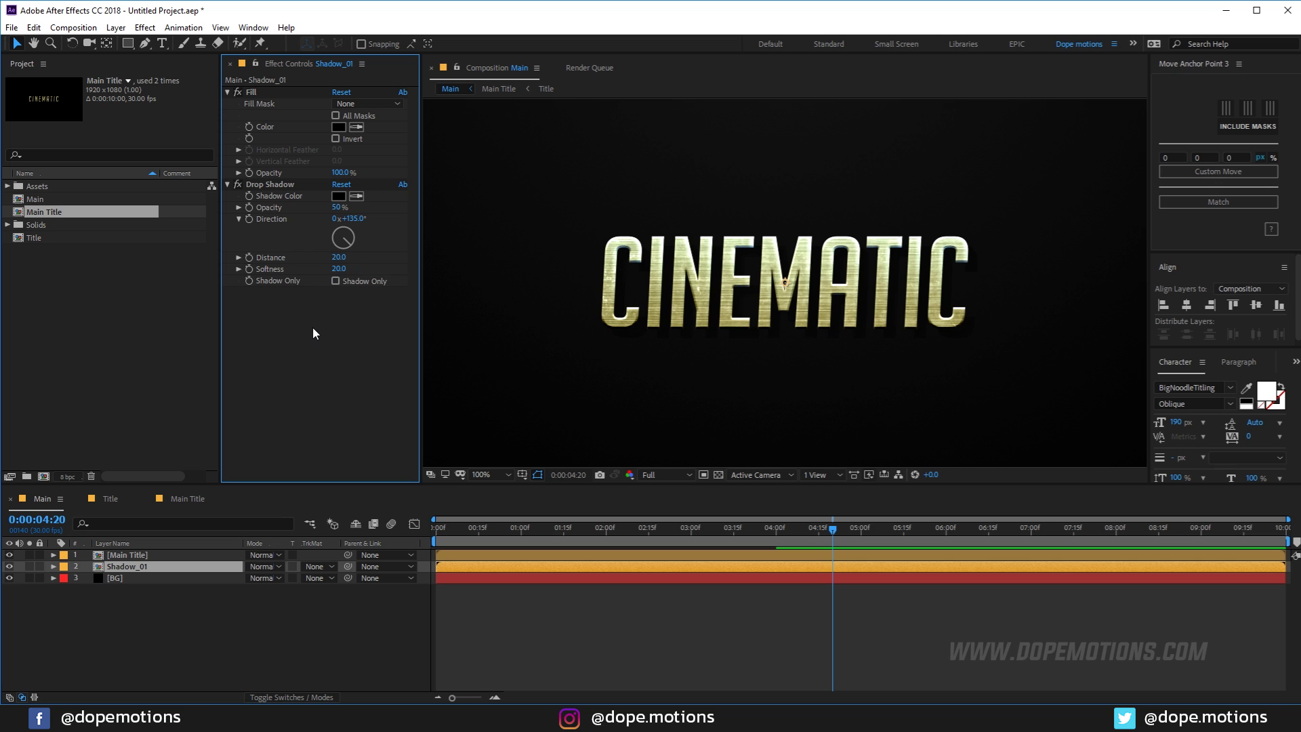
# Step: Temporarily hide the Main Title layer, raise the Shadow_01 drop shadow's opacity to 66%, and show the title again
pyautogui.scroll(1, 601, 344)
pyautogui.scroll(-1, 602, 343)
pyautogui.scroll(1, 660, 337)
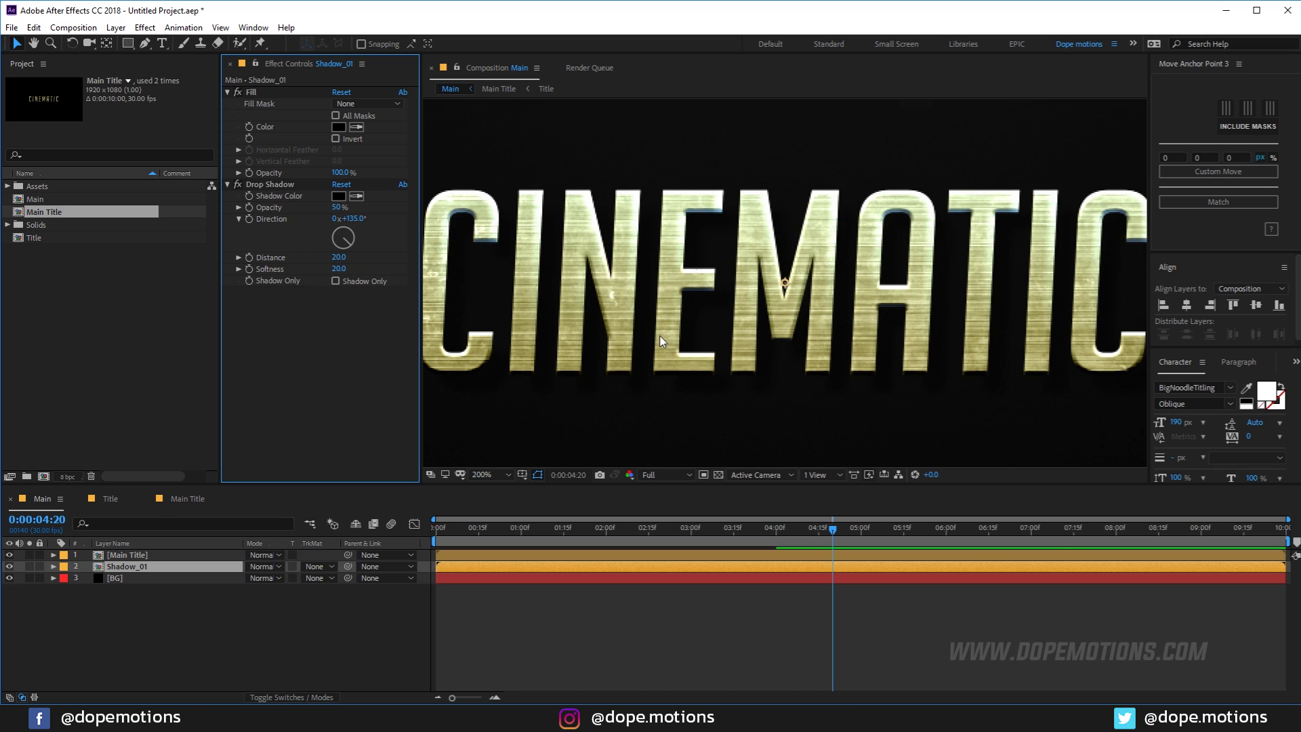
pyautogui.click(9, 554)
pyautogui.scroll(-1, 523, 404)
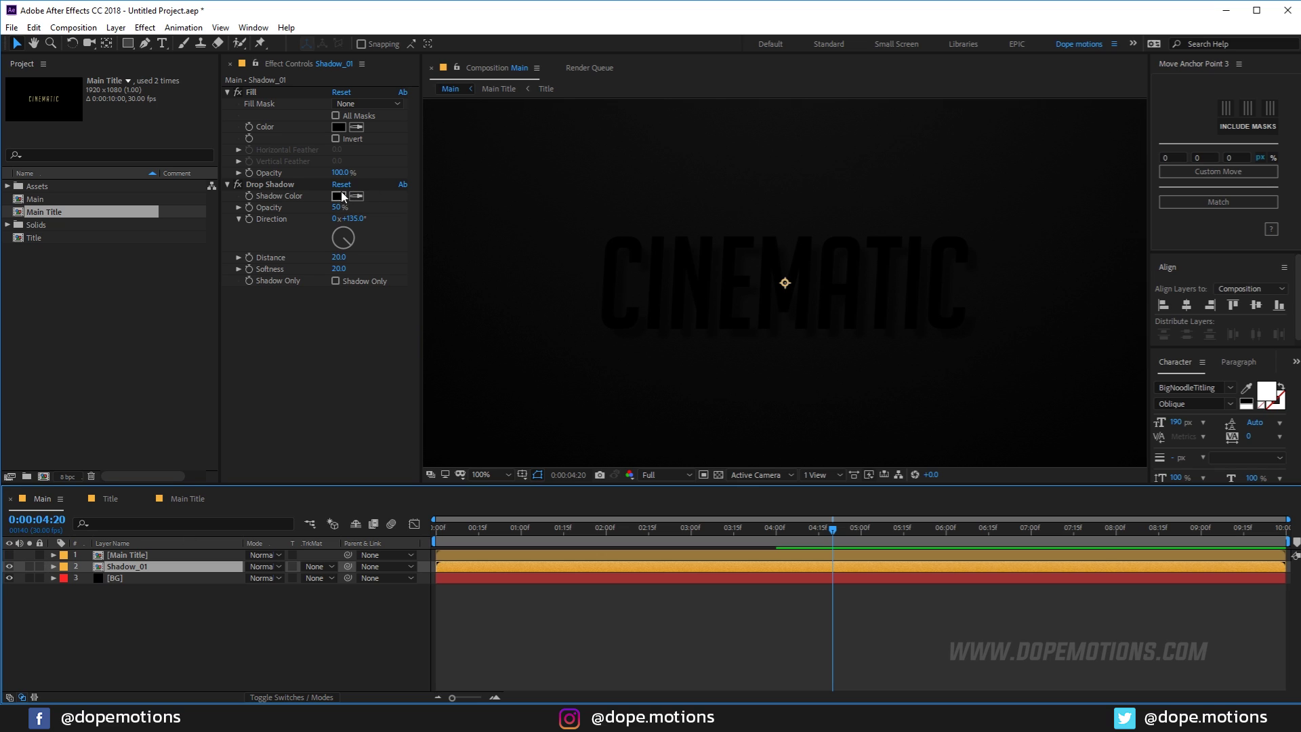
pyautogui.moveTo(336, 206); pyautogui.dragTo(389, 233)
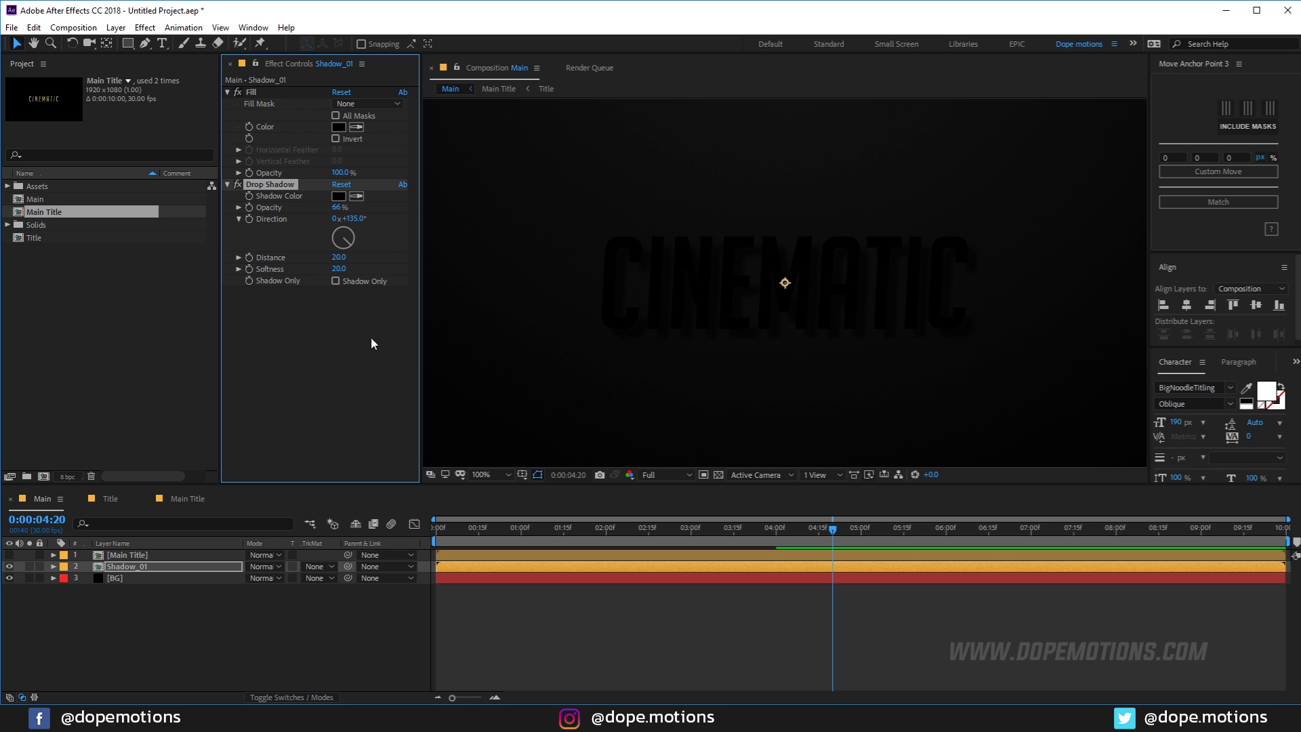
pyautogui.click(11, 555)
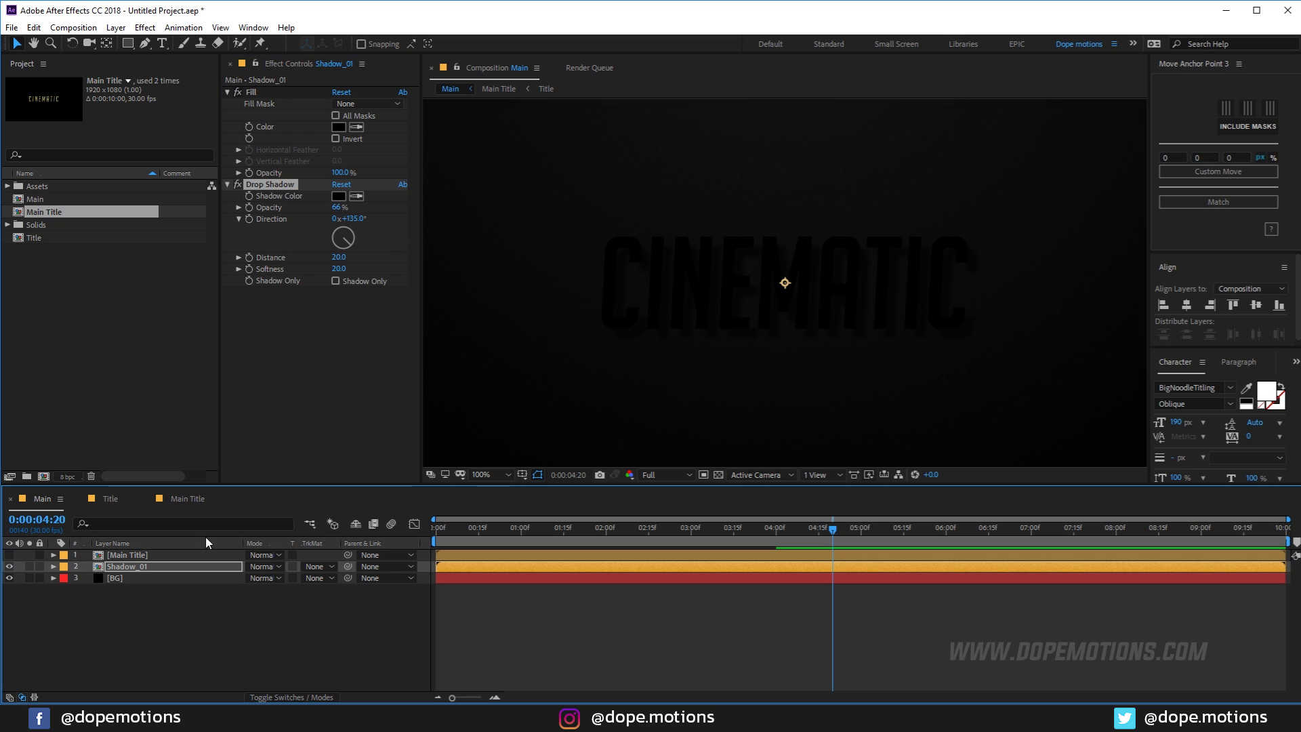
pyautogui.click(11, 554)
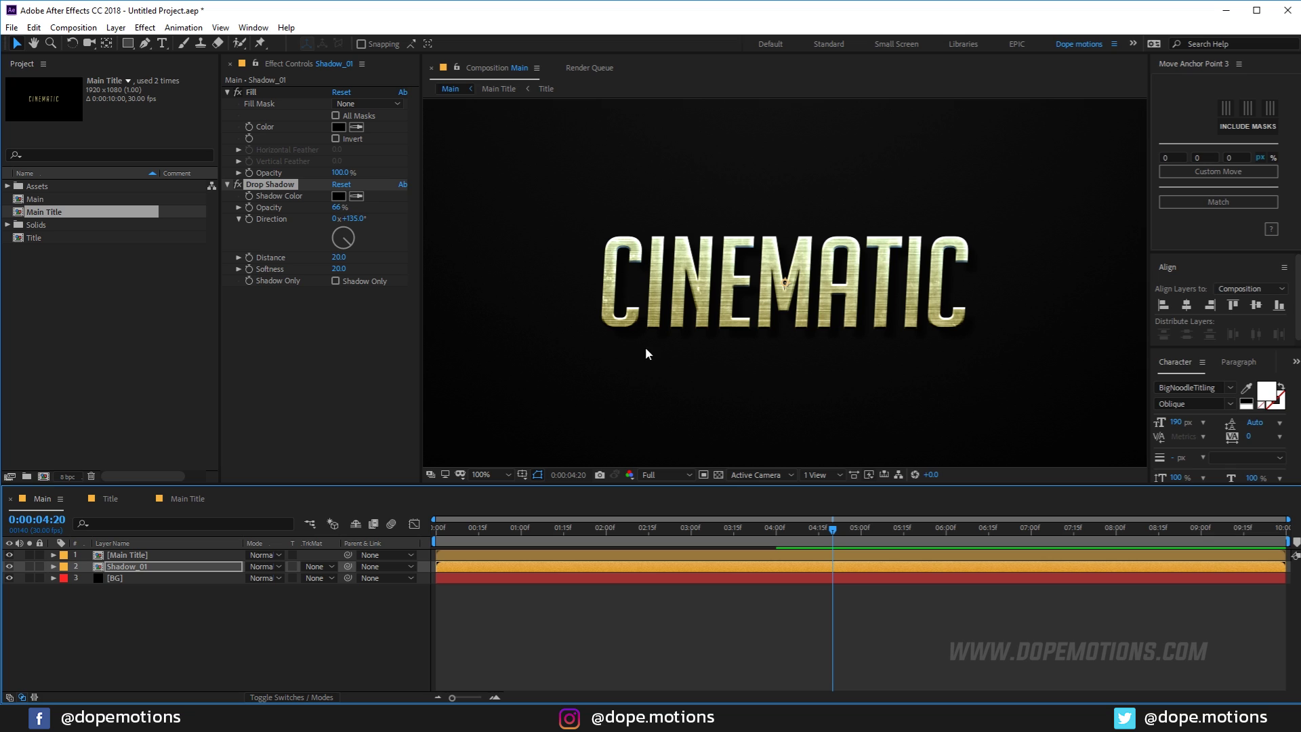
pyautogui.press('.')
pyautogui.press(',')
pyautogui.click(212, 621)
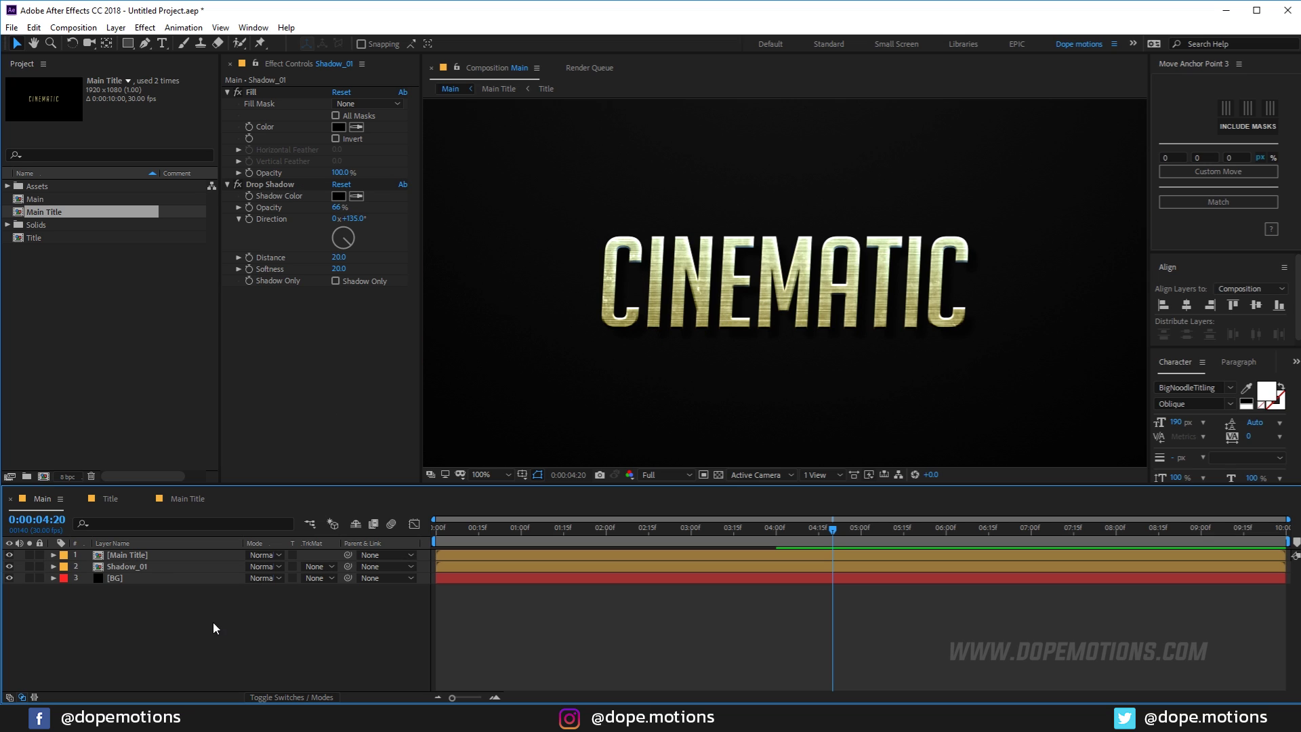
# Step: Duplicate the Shadow_01 layer and move the copy directly beneath the original
pyautogui.click(128, 566)
pyautogui.hotkey('ctrl', 'd')
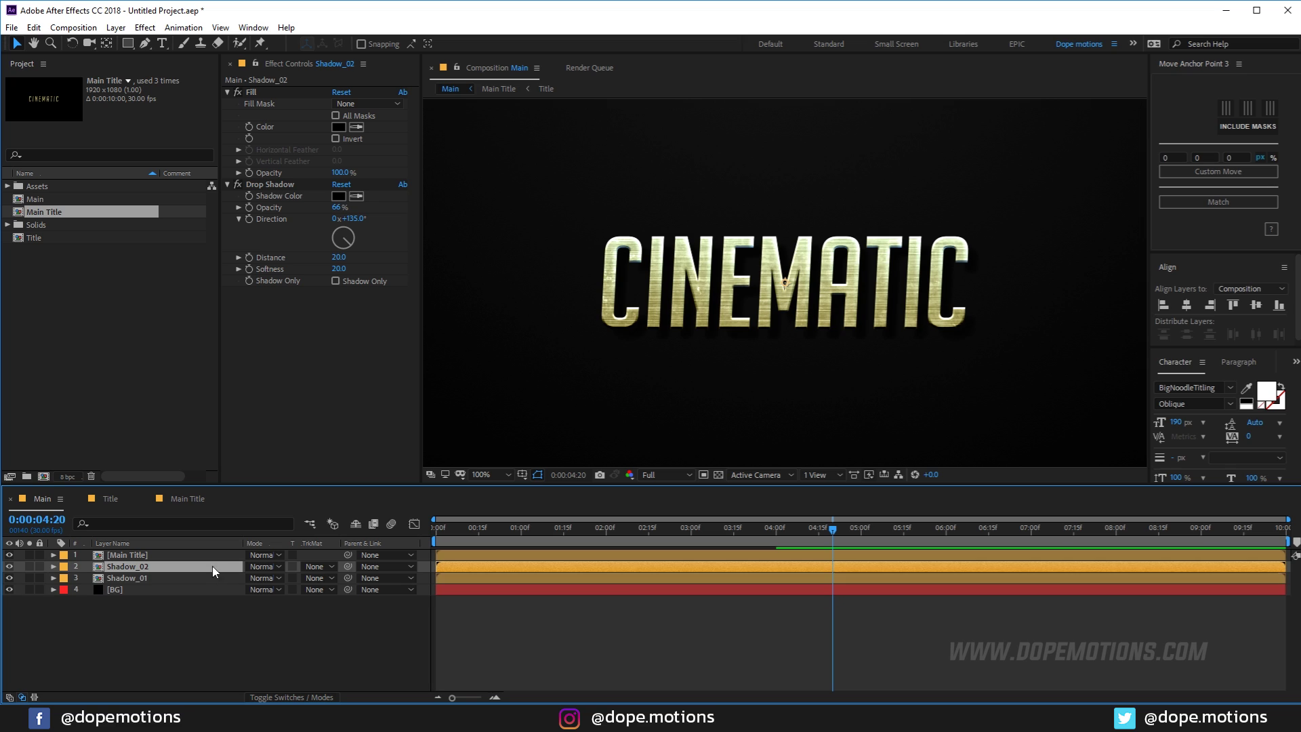
pyautogui.hotkey('ctrl', '[')
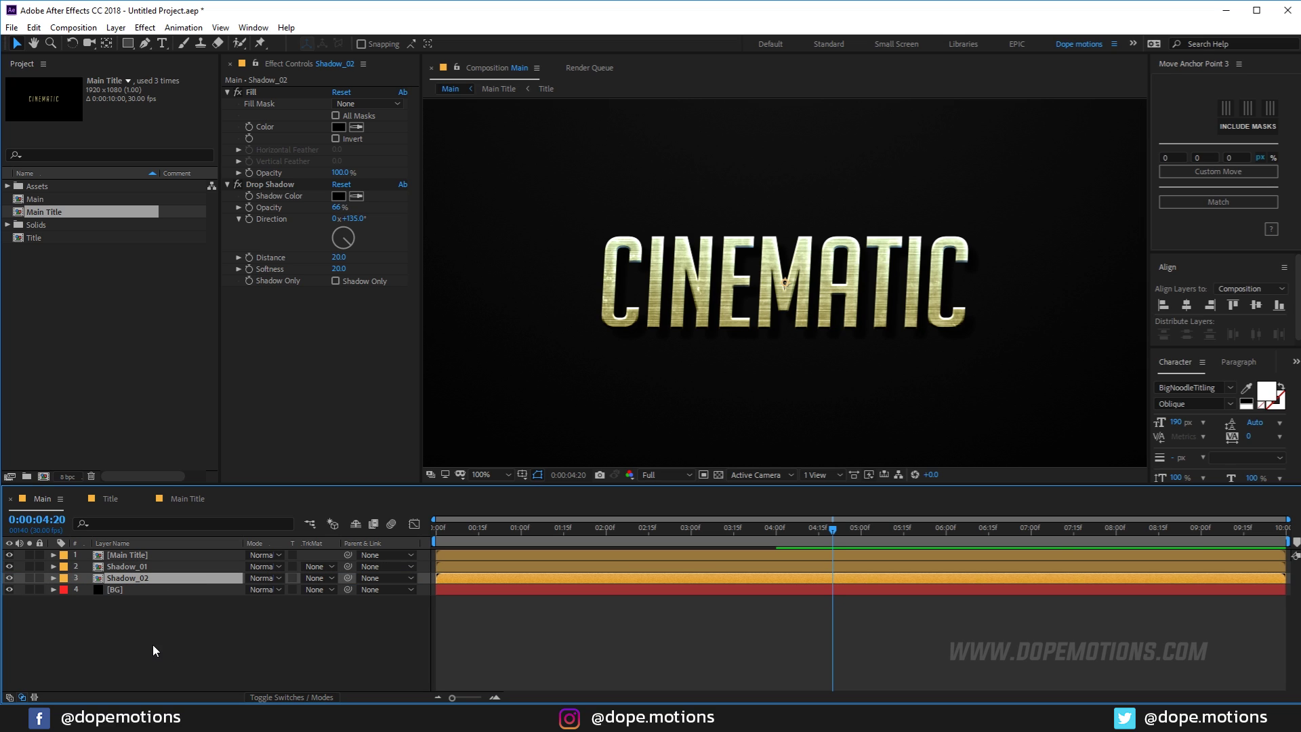
# Step: Delete the Drop Shadow effect from the Shadow_02 layer
pyautogui.click(138, 614)
pyautogui.click(127, 579)
pyautogui.click(268, 184)
pyautogui.press('Delete')
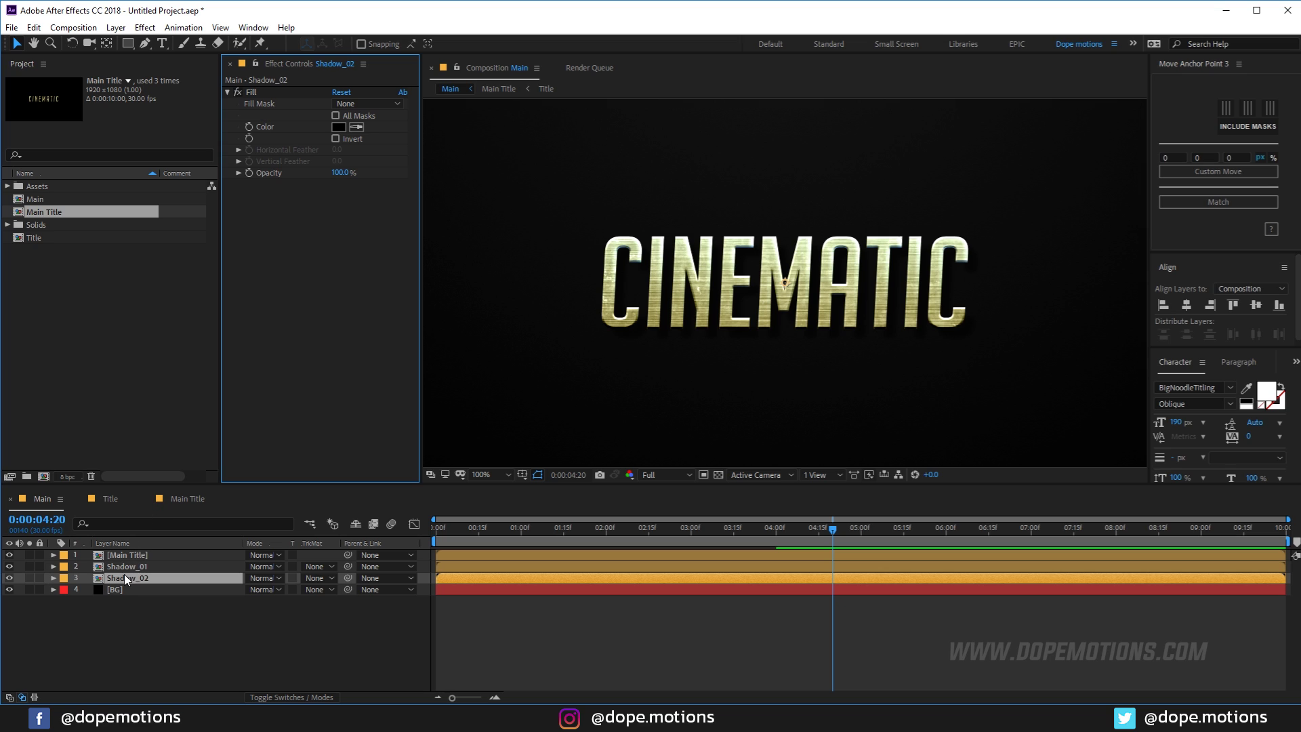
# Step: Apply the Directional Blur effect to the Shadow_02 layer
pyautogui.hotkey('ctrl', 'space')
pyautogui.write('c')
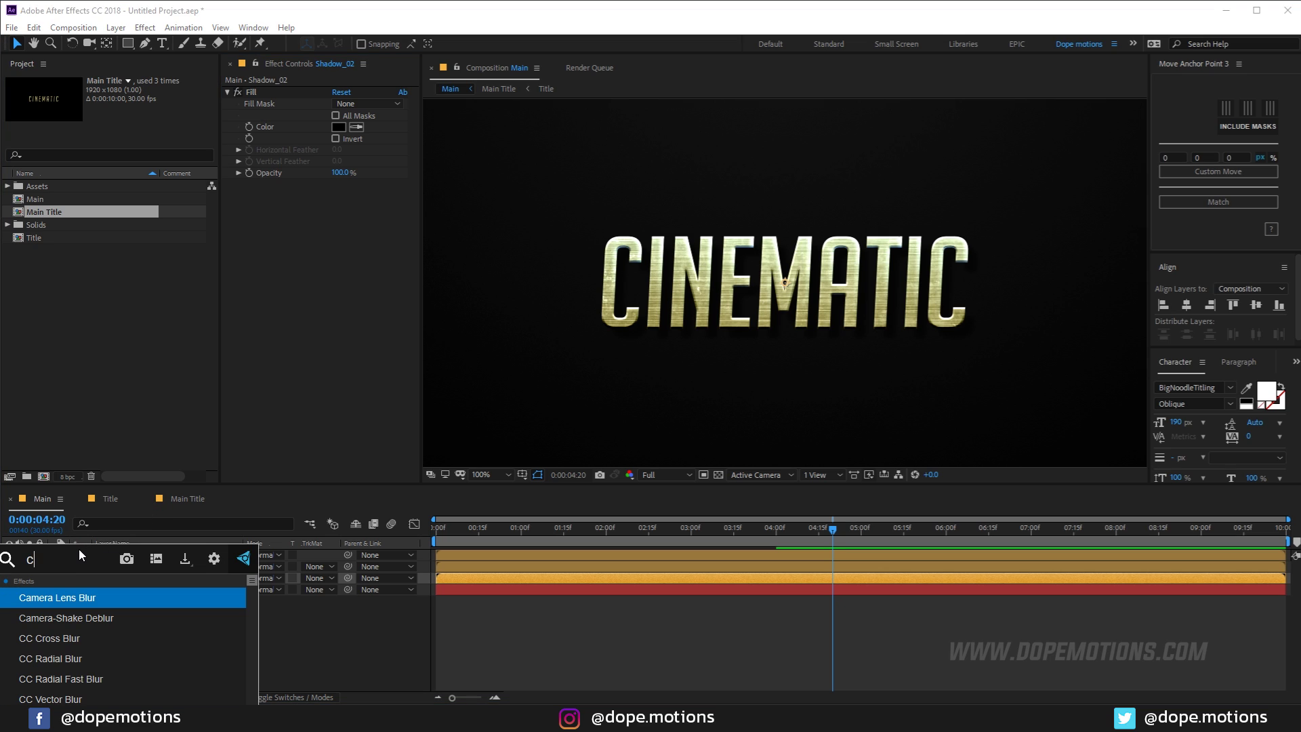
pyautogui.press('BackSpace')
pyautogui.write('dire')
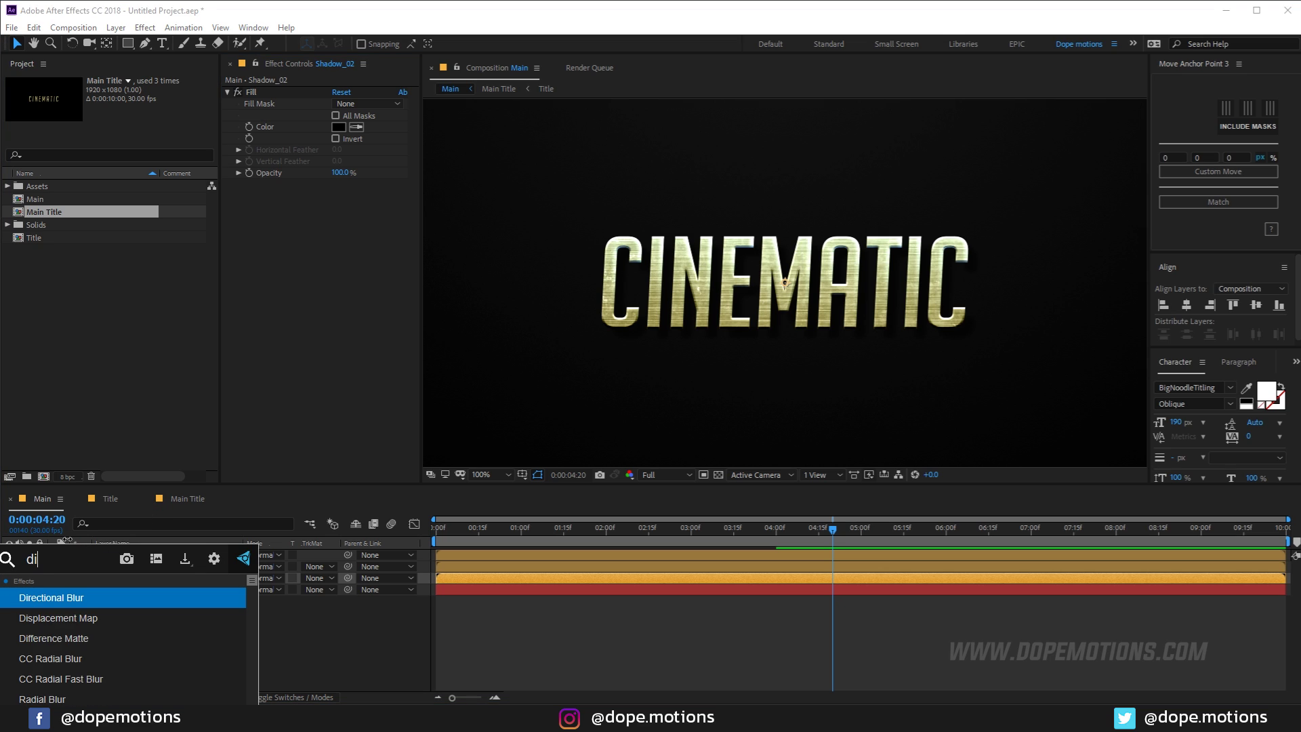
pyautogui.click(58, 599)
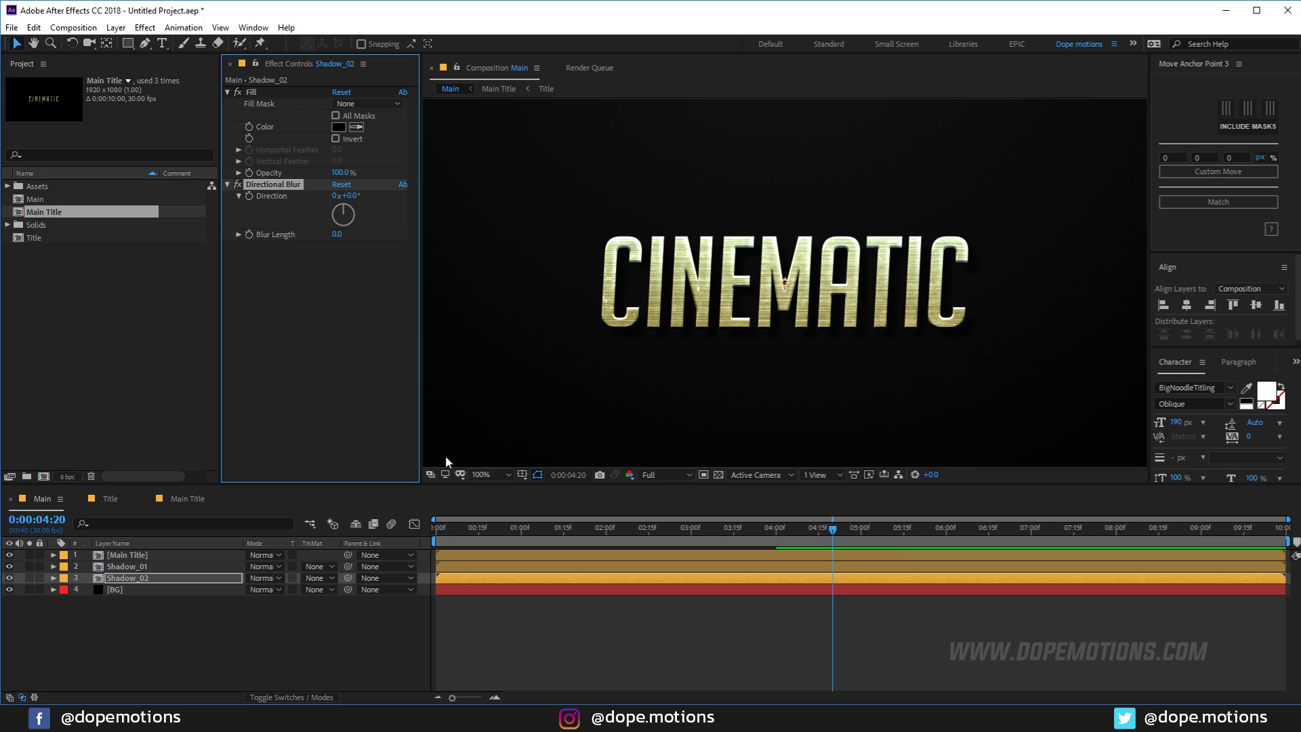
# Step: Solo the Shadow_02 layer over the transparency grid and set its Directional Blur length to 70
pyautogui.click(29, 578)
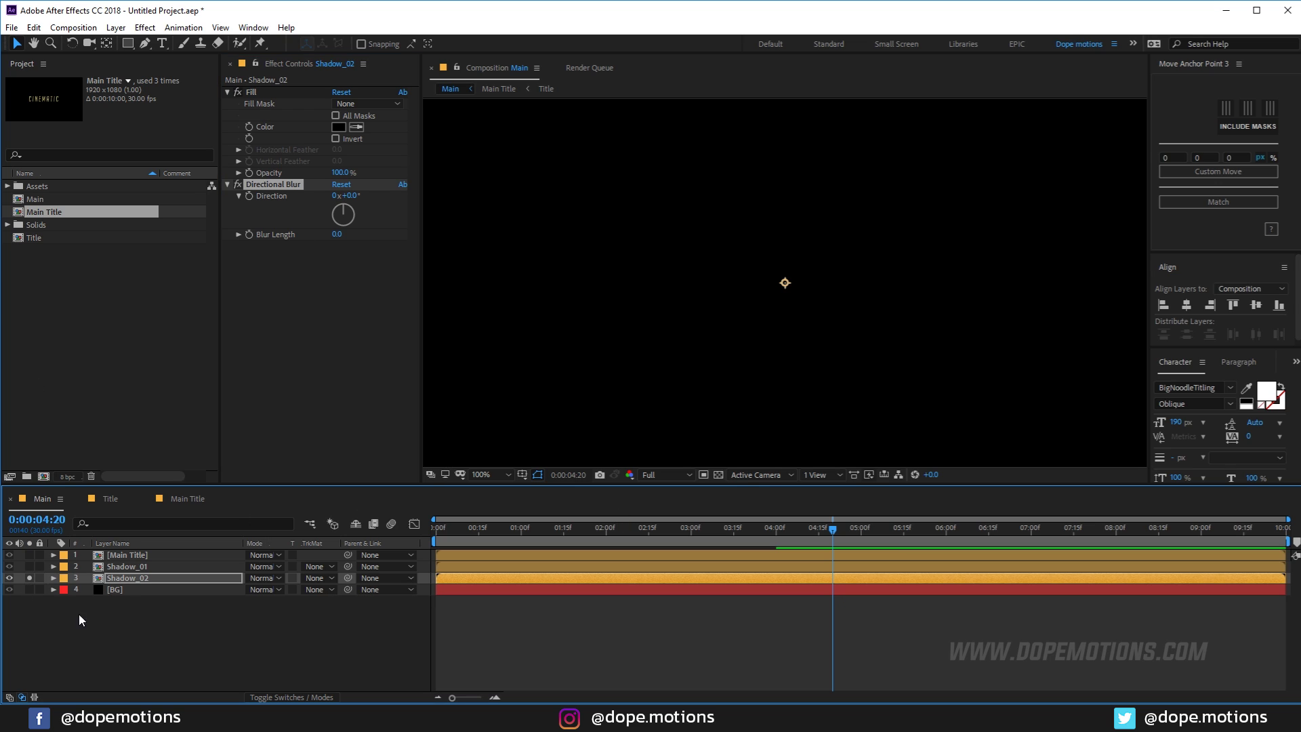
pyautogui.click(718, 474)
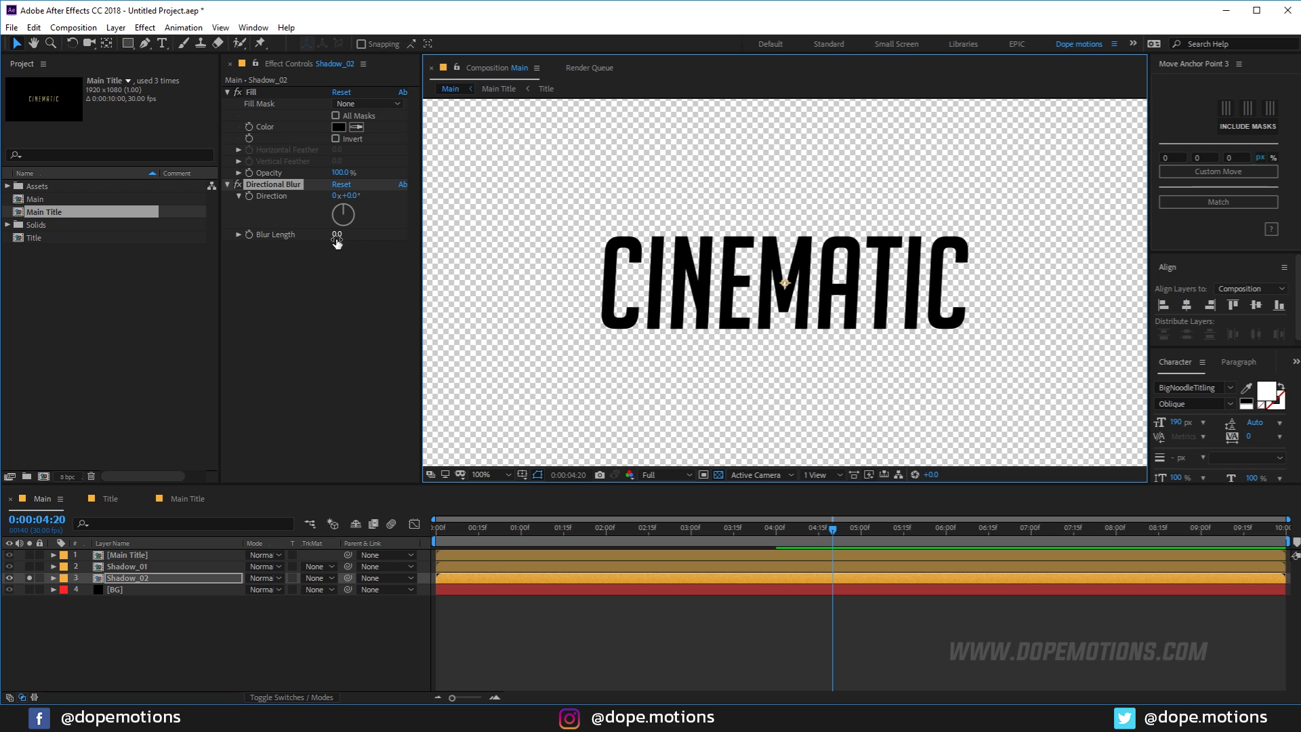
pyautogui.moveTo(337, 242); pyautogui.dragTo(355, 250)
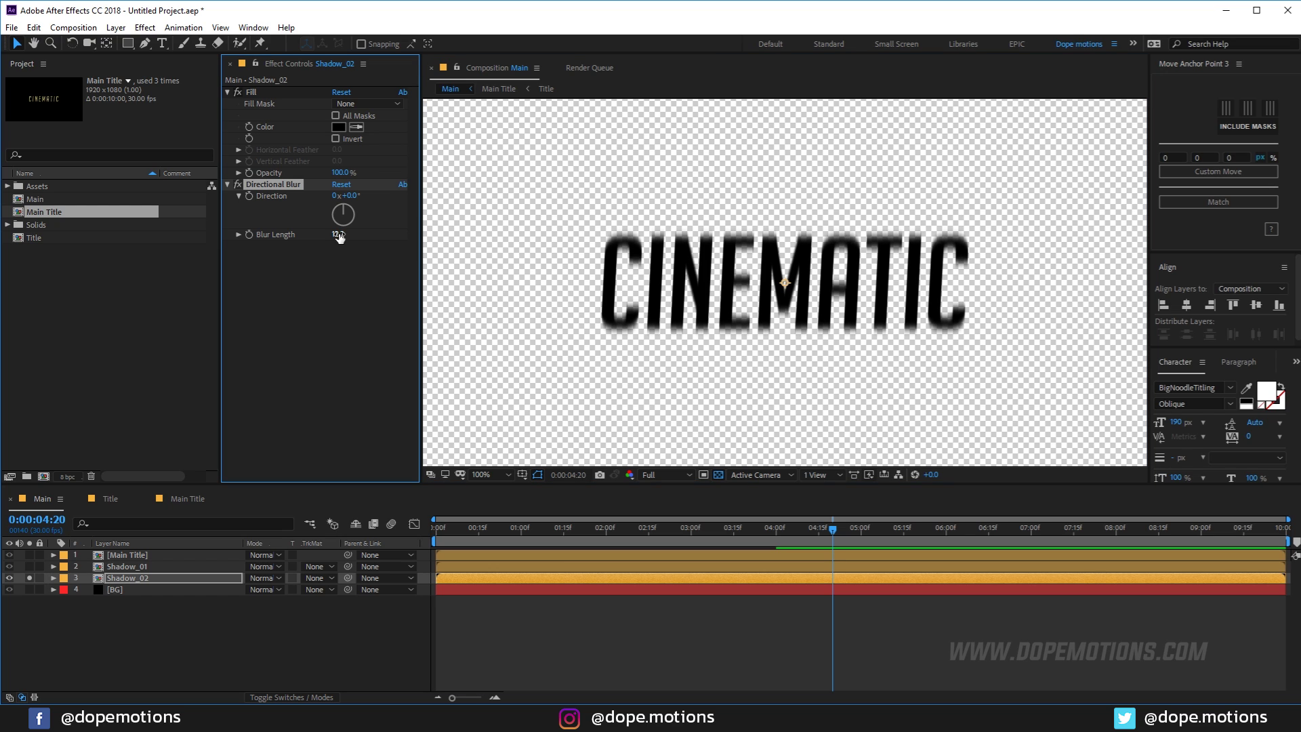
pyautogui.click(339, 235)
pyautogui.write('70')
pyautogui.press('Return')
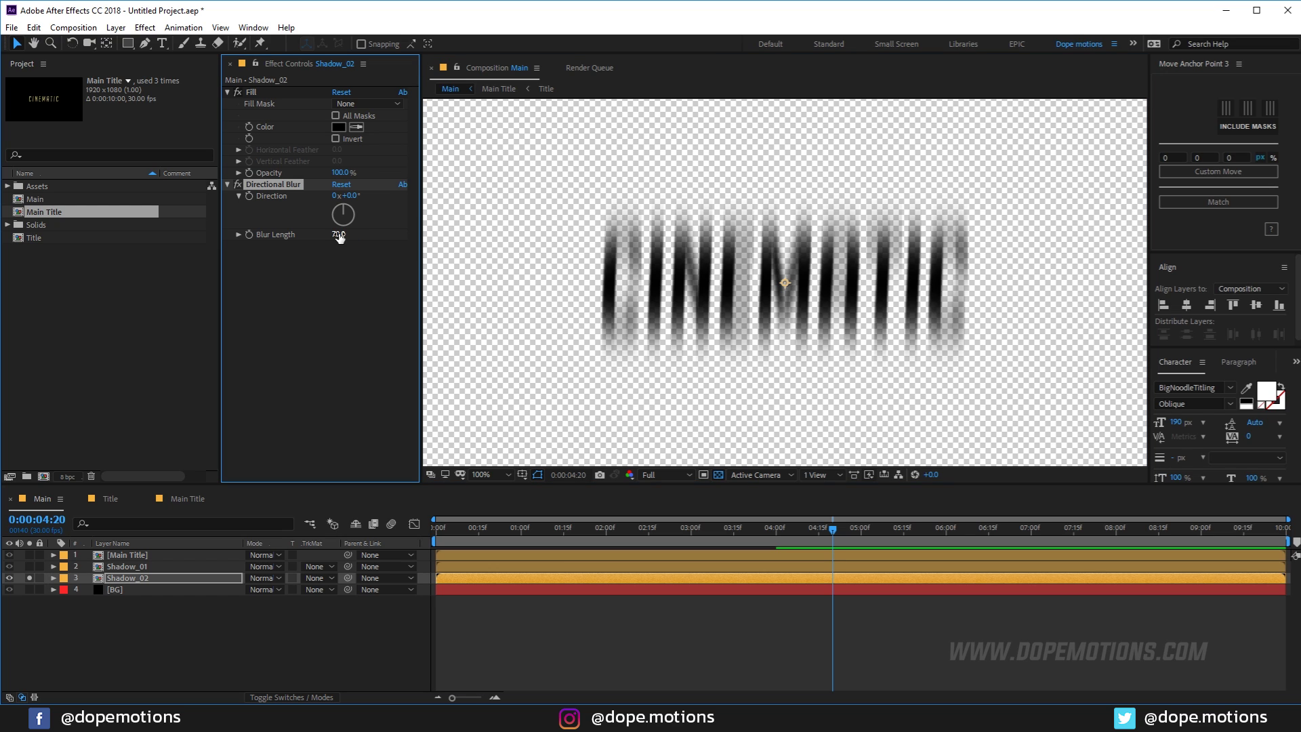
# Step: Apply Gaussian Blur with a blurriness of 16 to the Shadow_02 layer and turn off its solo
pyautogui.click(111, 580)
pyautogui.hotkey('ctrl', 'space')
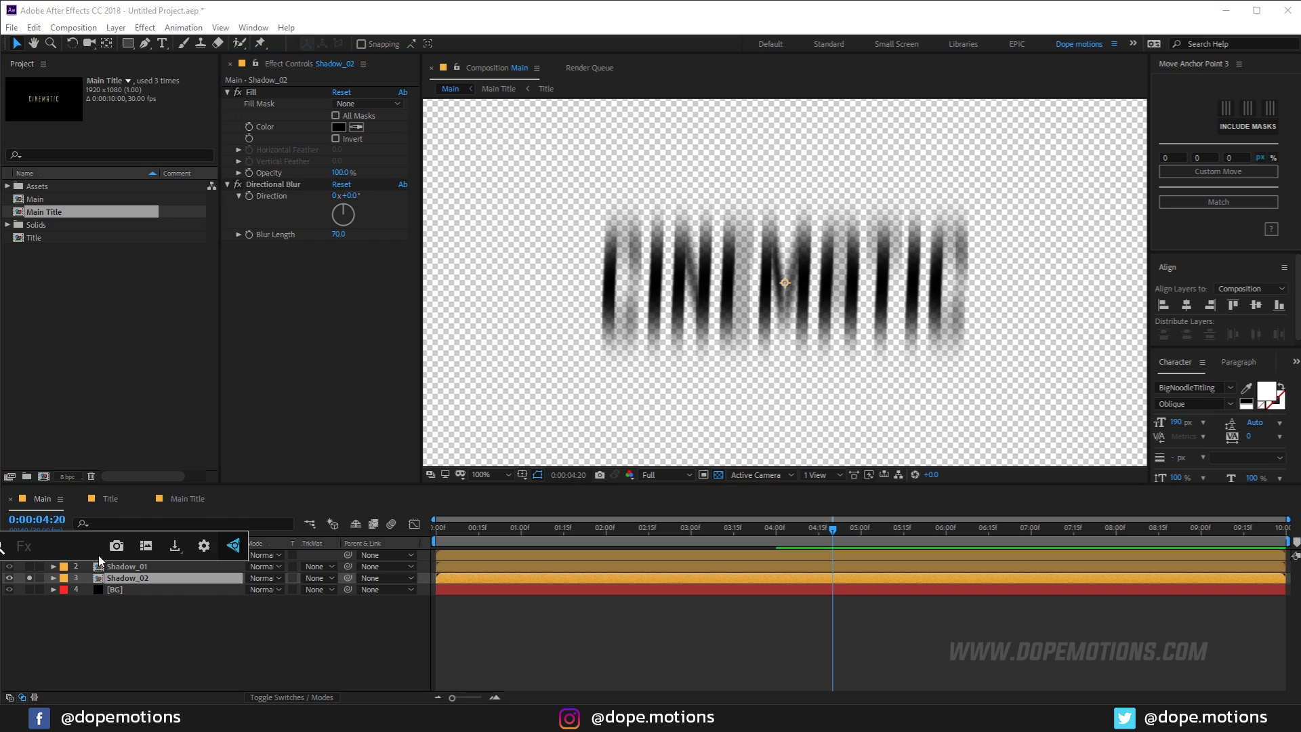
pyautogui.write('gaus')
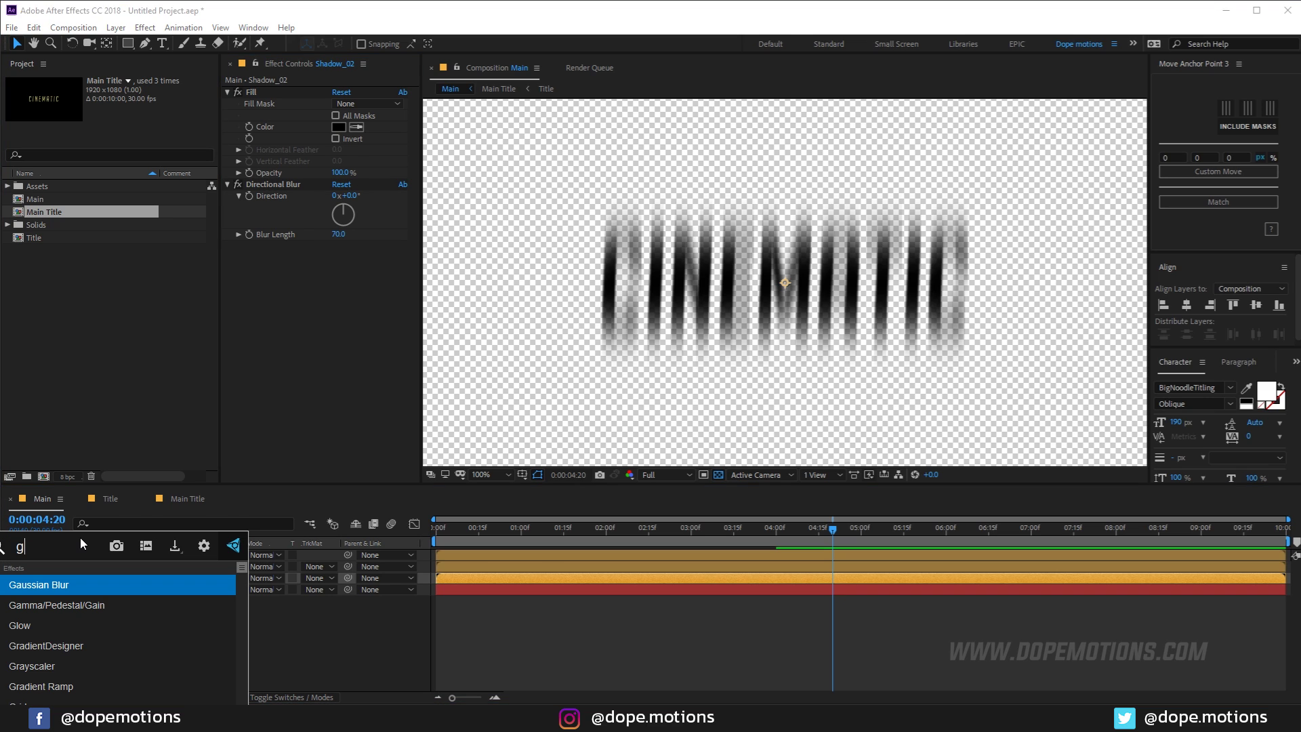
pyautogui.press('Return')
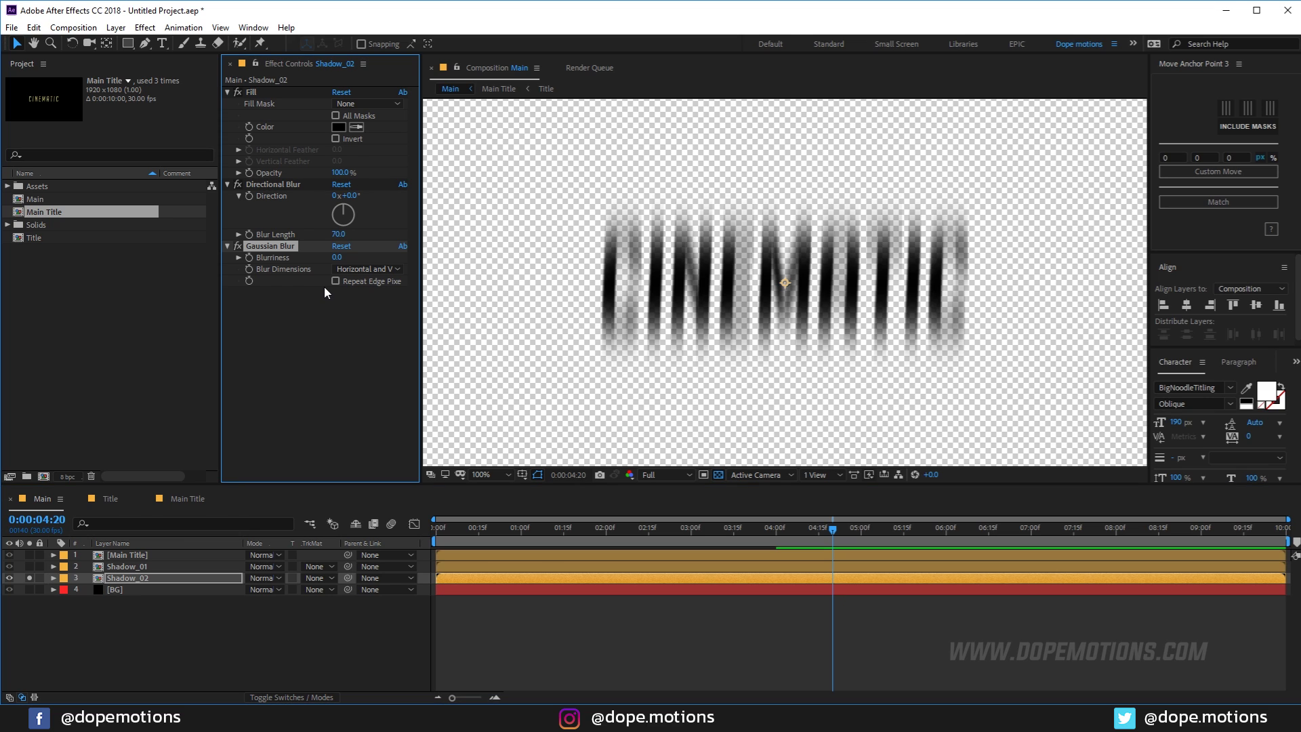
pyautogui.click(336, 257)
pyautogui.write('16')
pyautogui.press('Return')
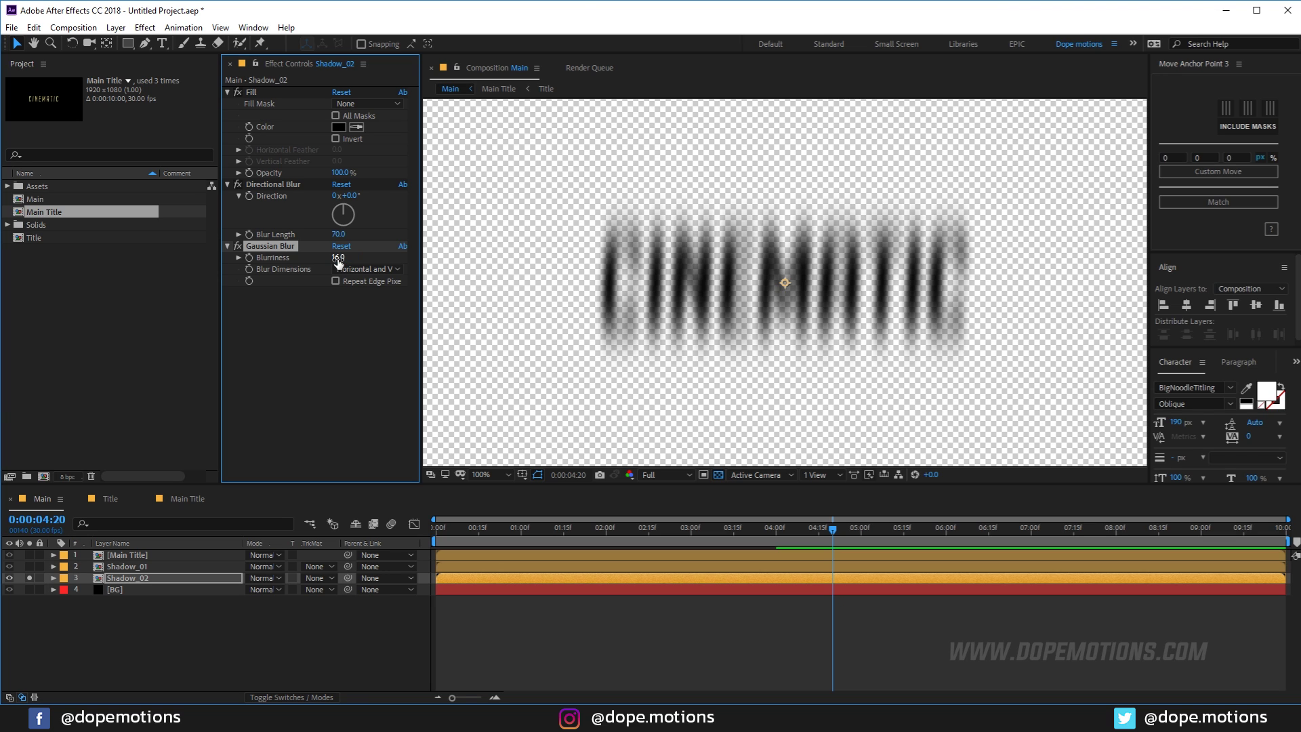
pyautogui.click(29, 578)
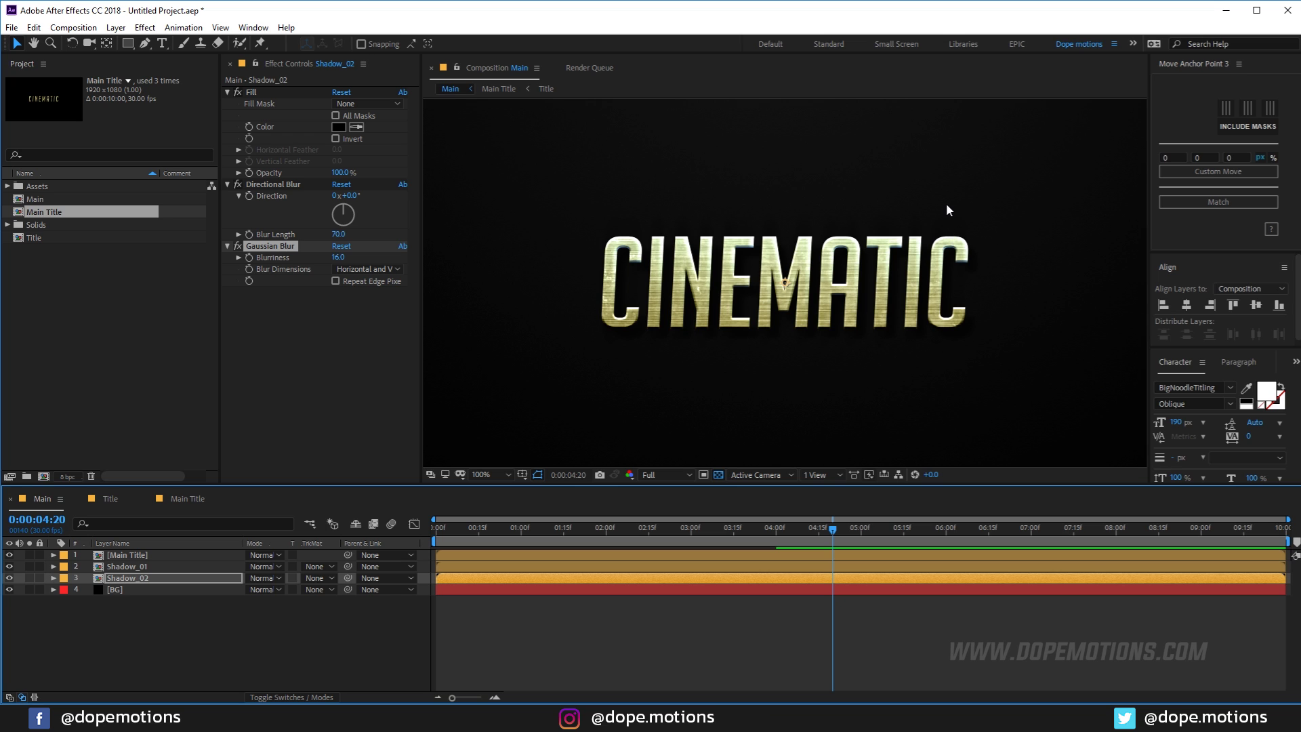
# Step: Set the end color of the BG layer's Gradient Ramp to dark blue, 131C2A
pyautogui.click(136, 590)
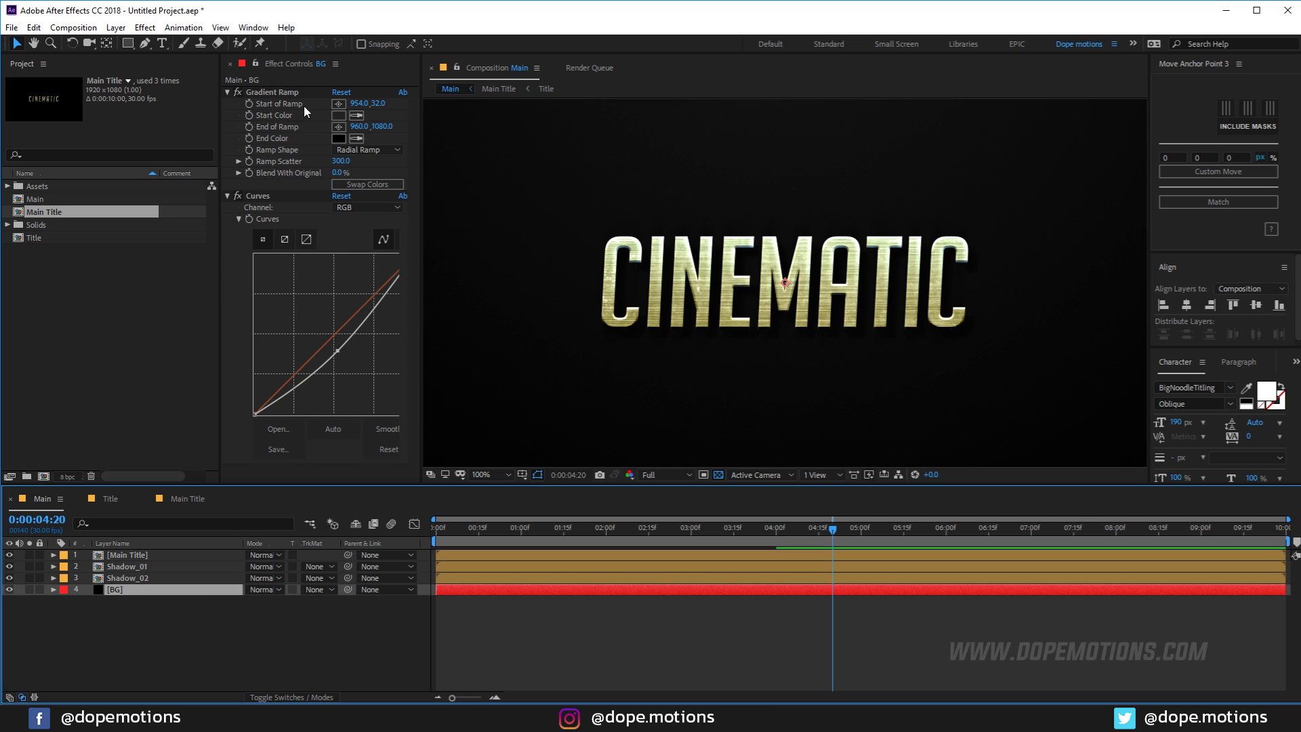
pyautogui.click(339, 138)
pyautogui.moveTo(319, 351); pyautogui.dragTo(319, 333)
pyautogui.moveTo(199, 411)
pyautogui.mouseDown()
pyautogui.moveTo(172, 416)
pyautogui.moveTo(223, 409)
pyautogui.mouseUp()
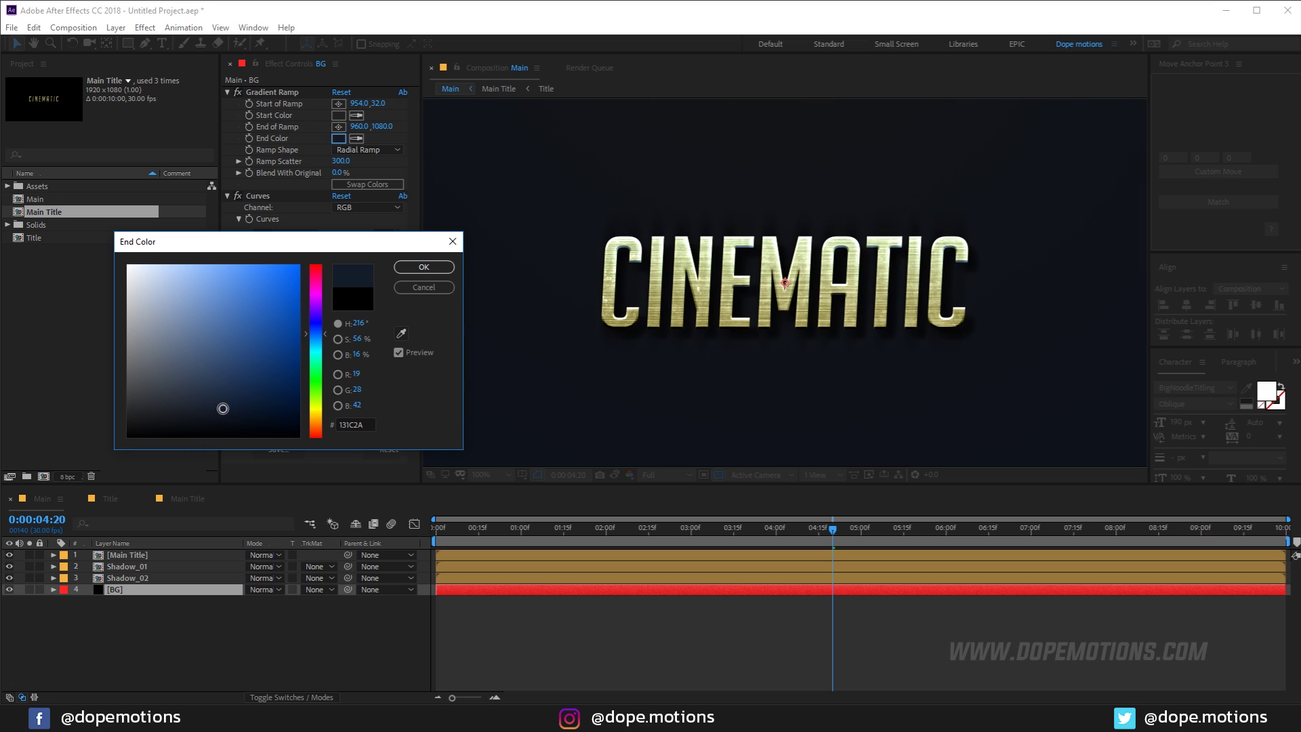
pyautogui.click(423, 267)
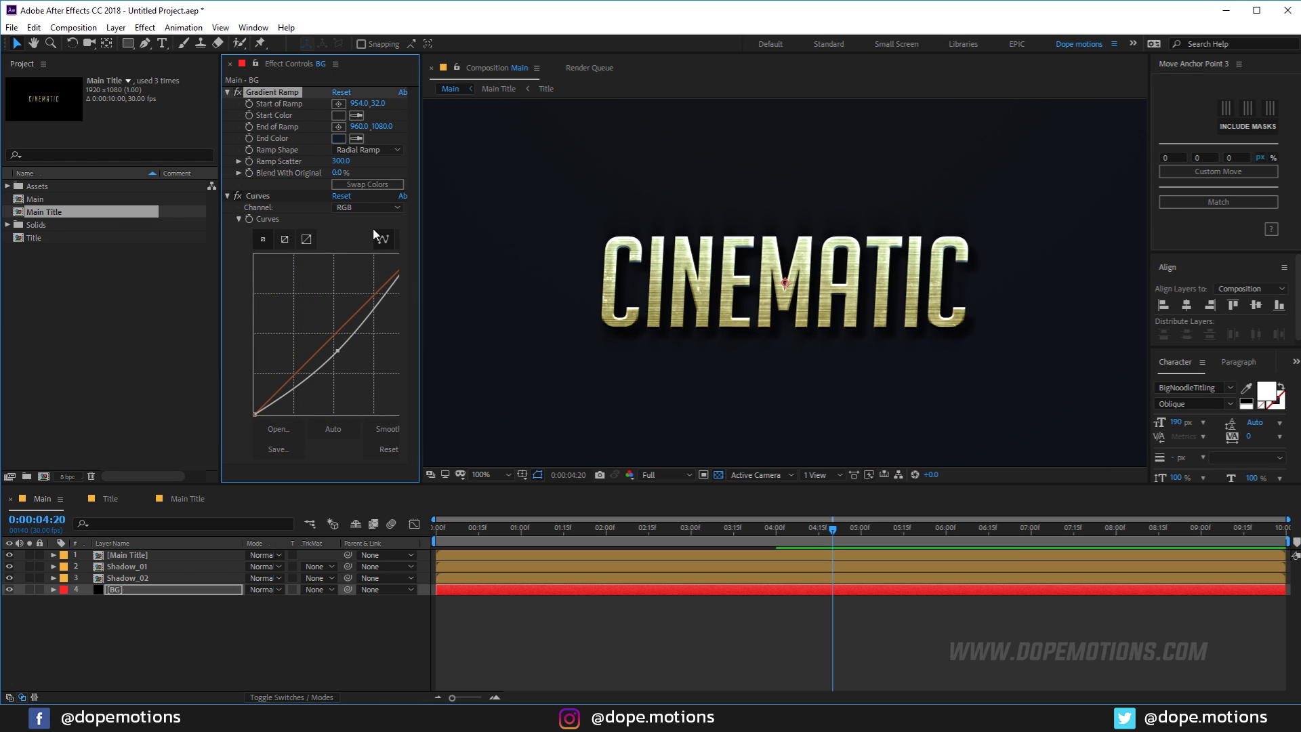
# Step: Make the BG gradient's end color less saturated and slightly darker, 161C25
pyautogui.click(338, 139)
pyautogui.moveTo(218, 404); pyautogui.dragTo(198, 412)
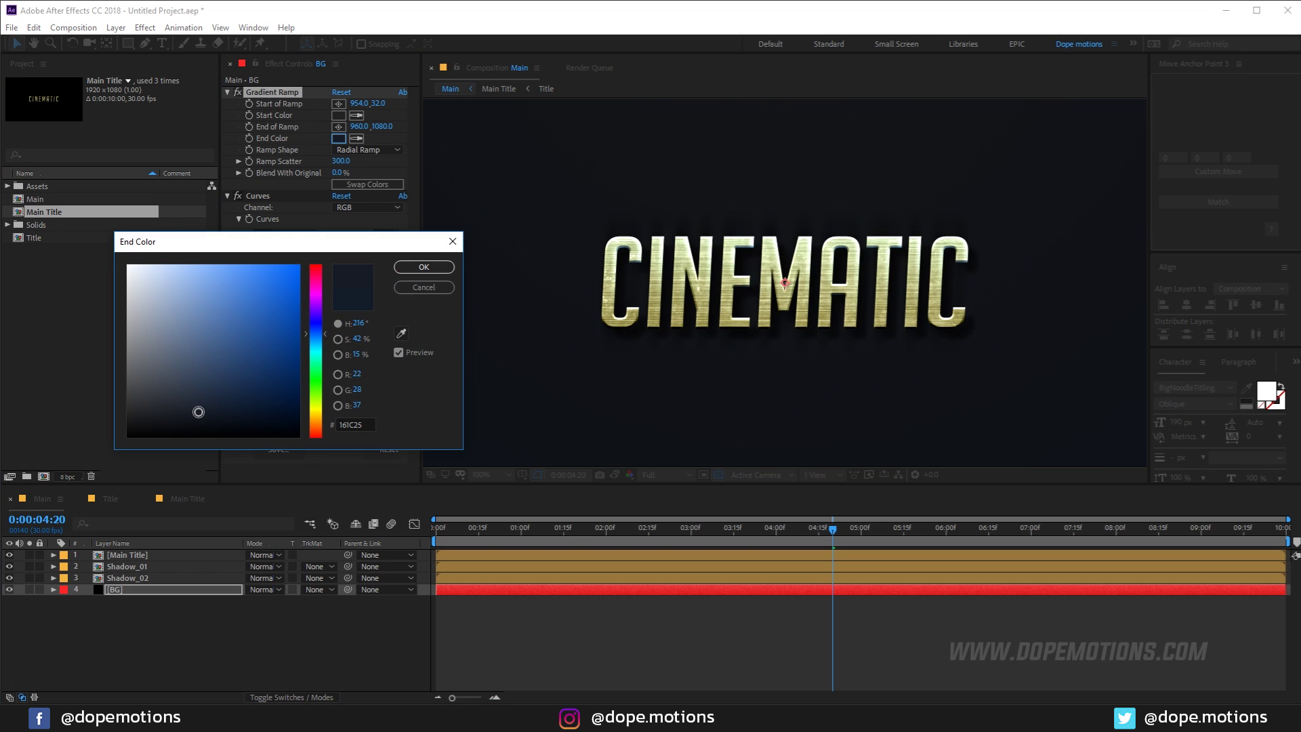
pyautogui.click(402, 270)
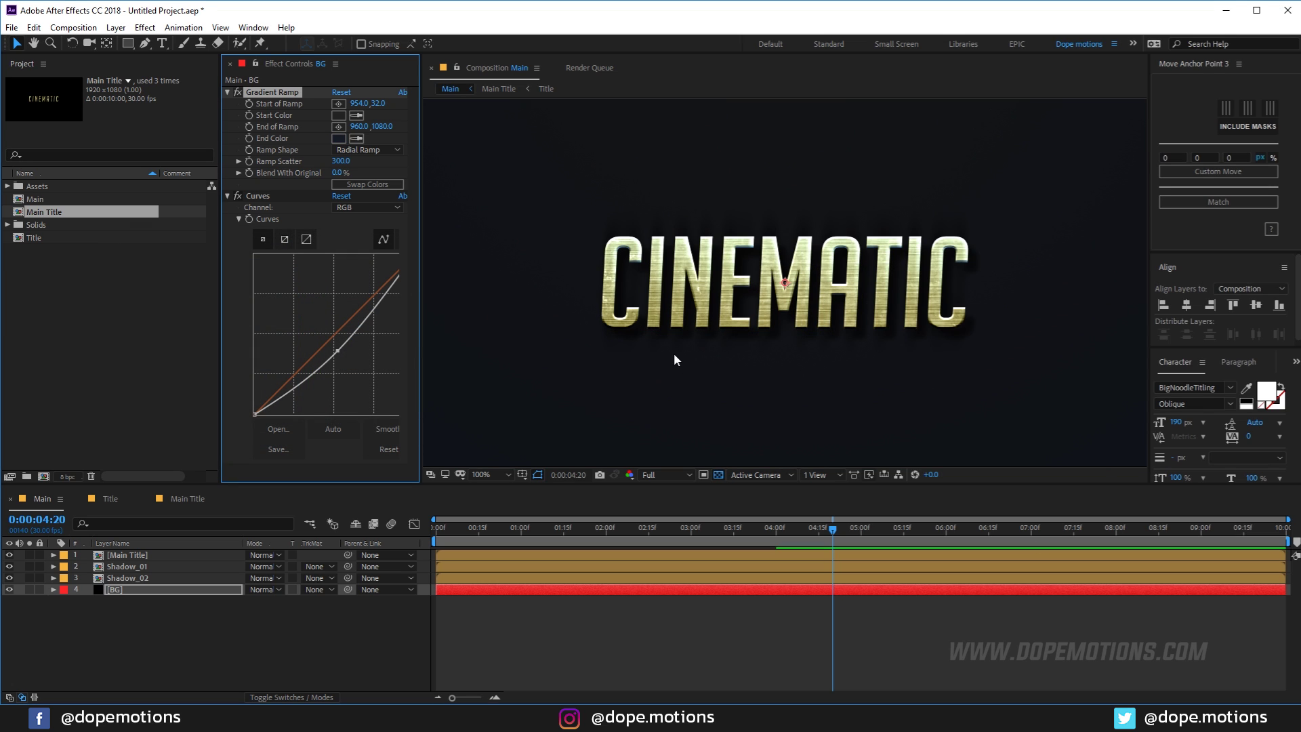
# Step: Hide and reshow the Main Title layer to check the shadows beneath it, and view the whole composition
pyautogui.click(9, 555)
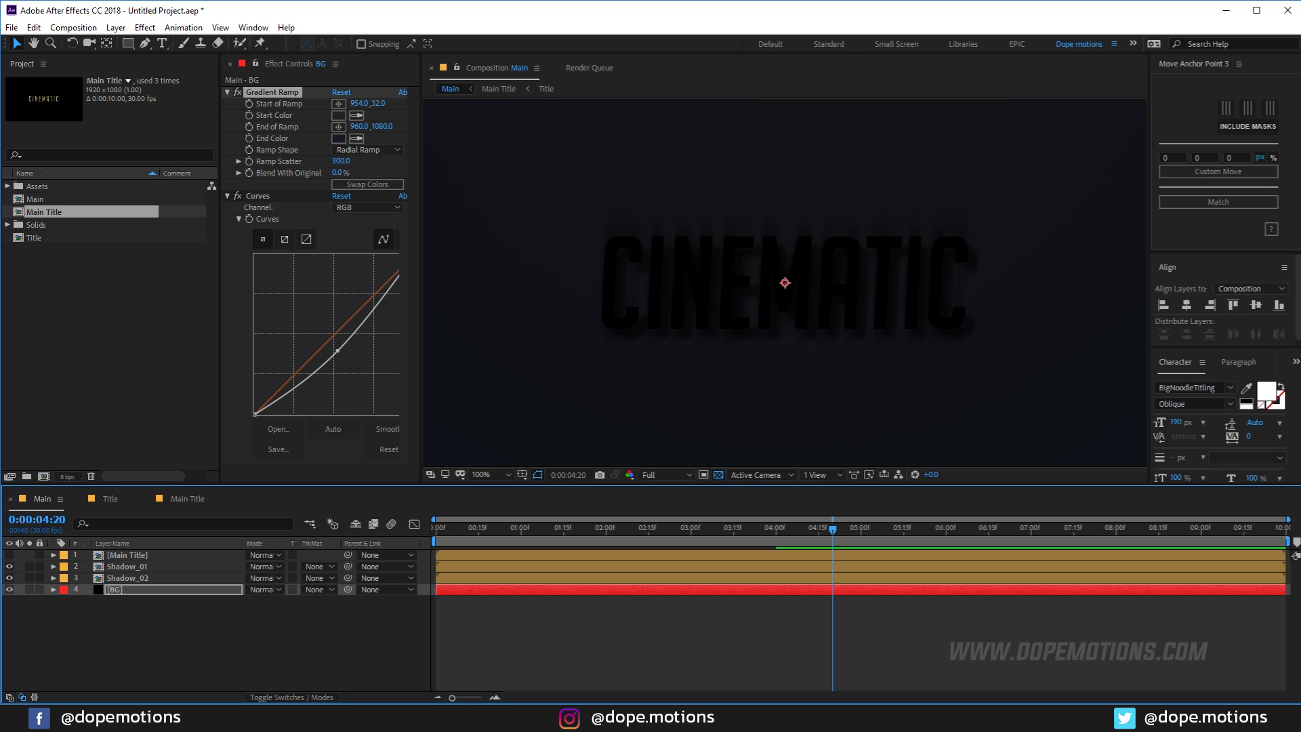
pyautogui.click(9, 555)
pyautogui.click(177, 640)
pyautogui.scroll(-2, 681, 364)
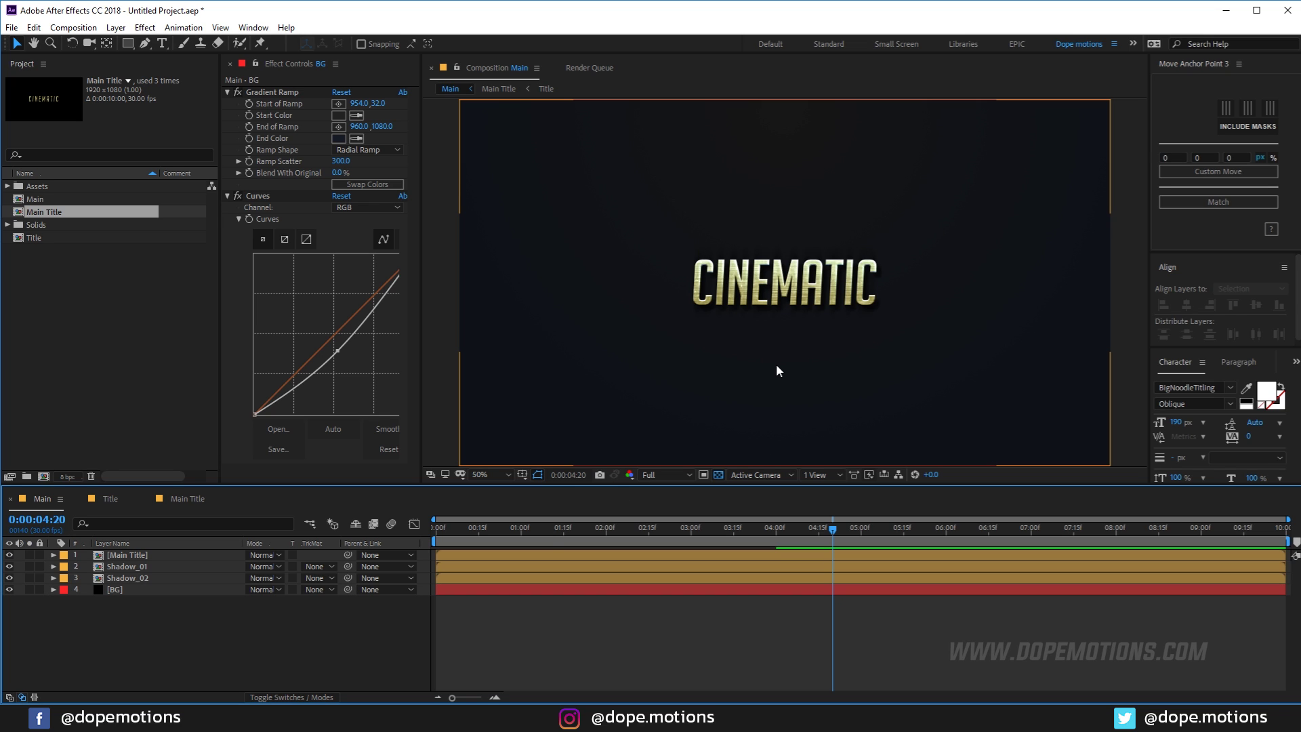
pyautogui.scroll(1, 777, 366)
pyautogui.scroll(-1, 771, 355)
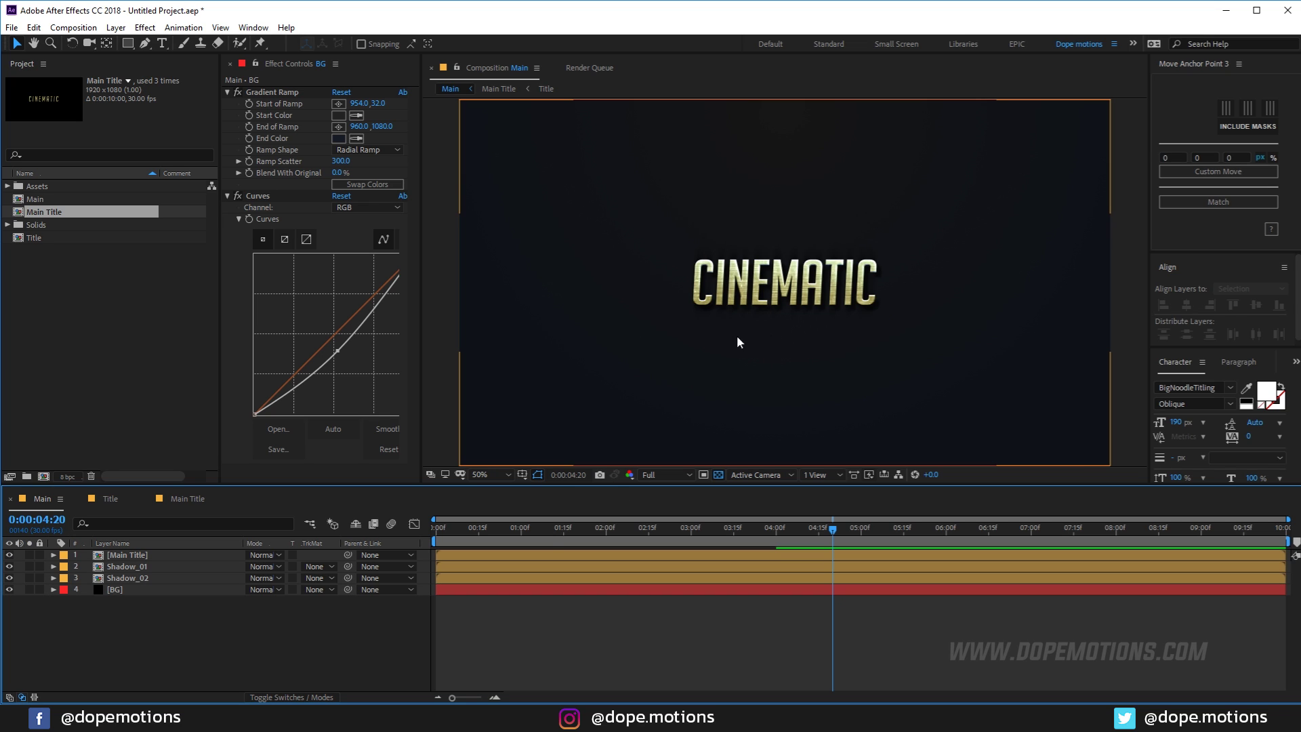
# Step: Change the BG gradient's end color to a dark gray-blue, 171B20
pyautogui.click(339, 138)
pyautogui.moveTo(160, 411)
pyautogui.mouseDown()
pyautogui.moveTo(188, 413)
pyautogui.moveTo(175, 415)
pyautogui.mouseUp()
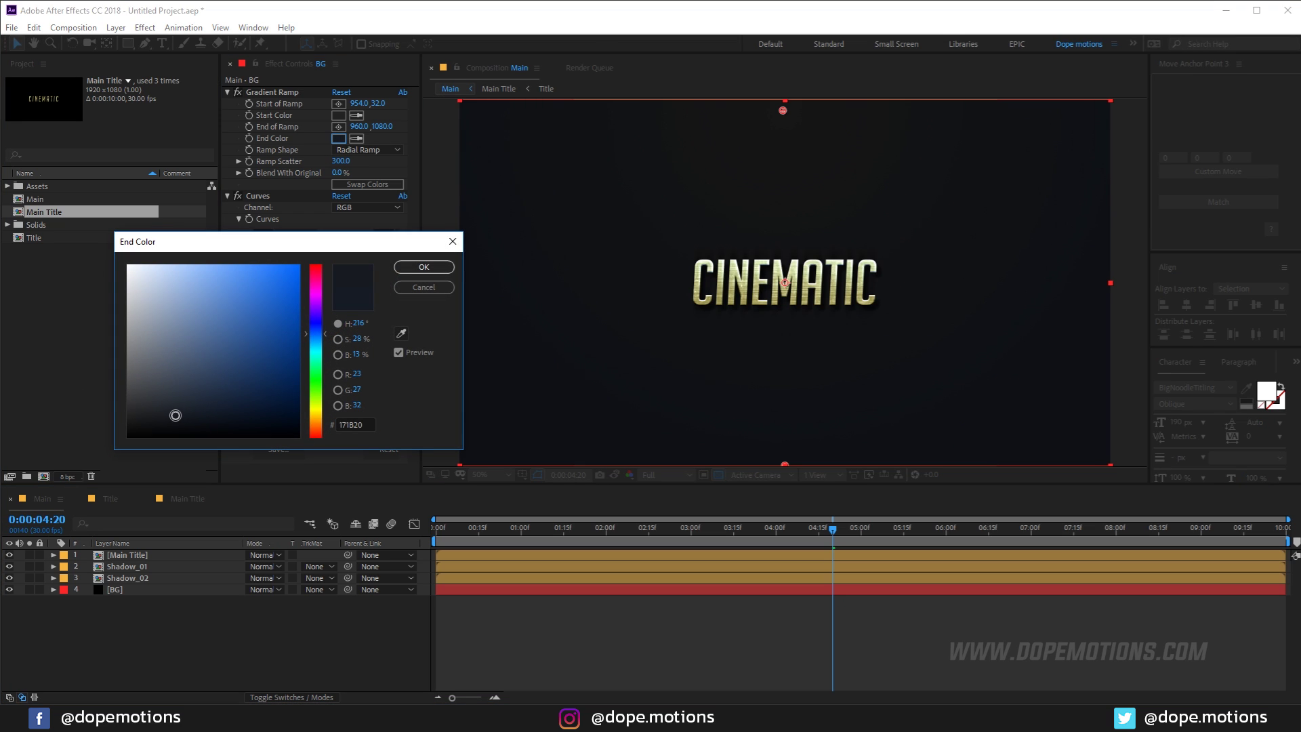
pyautogui.click(424, 267)
# Step: Switch the project's color depth to 16 bits per channel and inspect the background gradient
pyautogui.keyDown('alt'); pyautogui.click(67, 476); pyautogui.keyUp('alt')
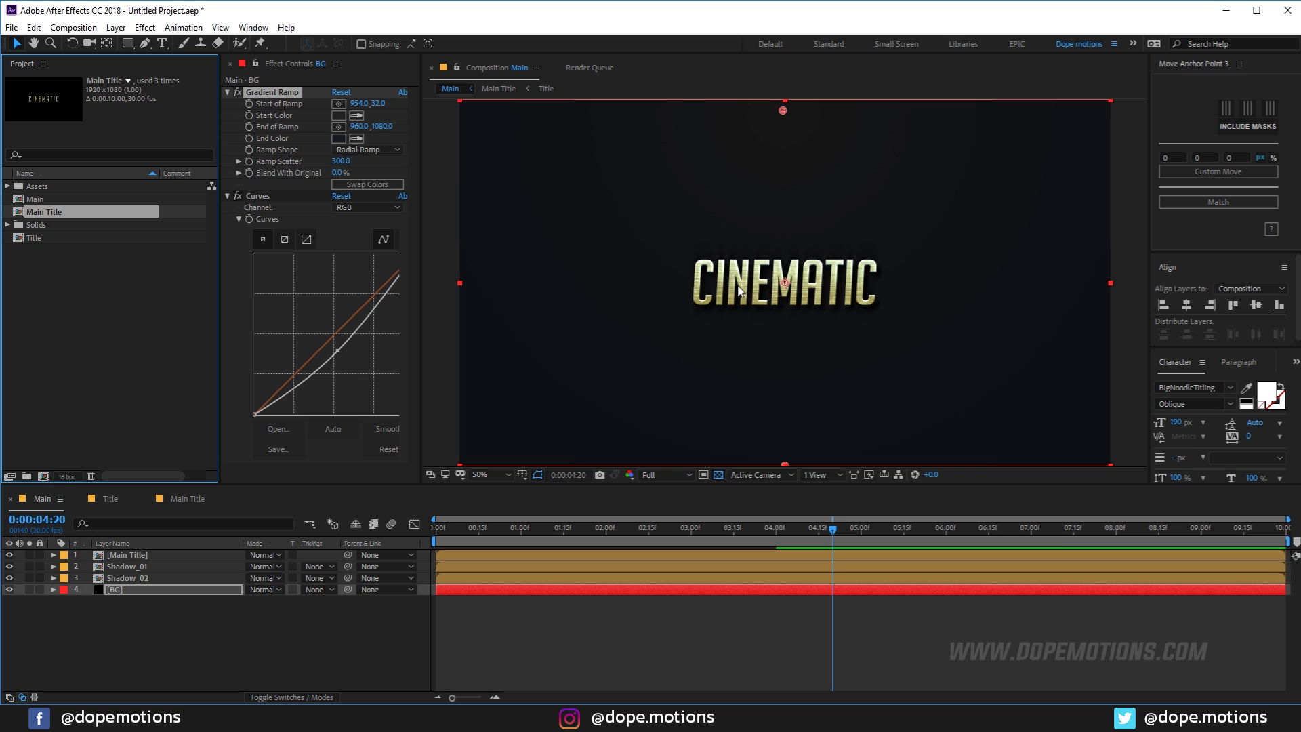
pyautogui.scroll(1, 739, 292)
pyautogui.scroll(-1, 739, 291)
pyautogui.scroll(1, 994, 217)
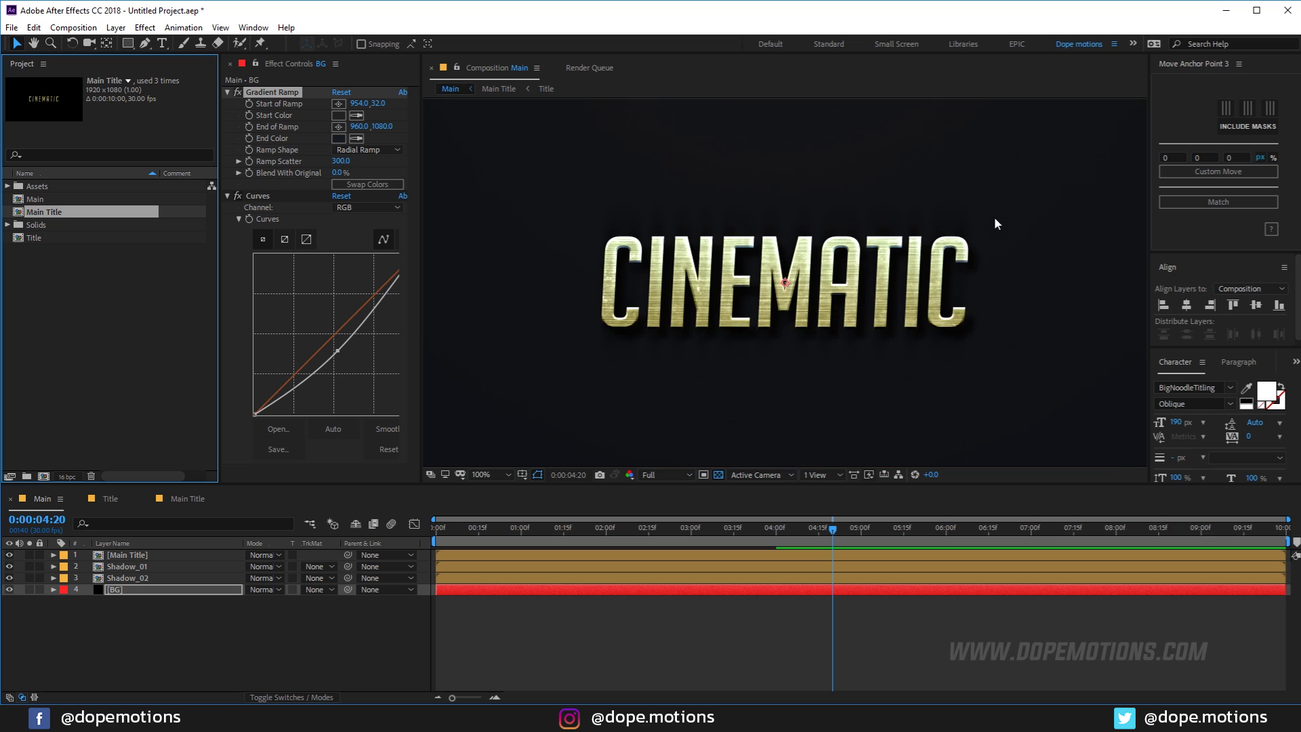
pyautogui.scroll(-1, 993, 217)
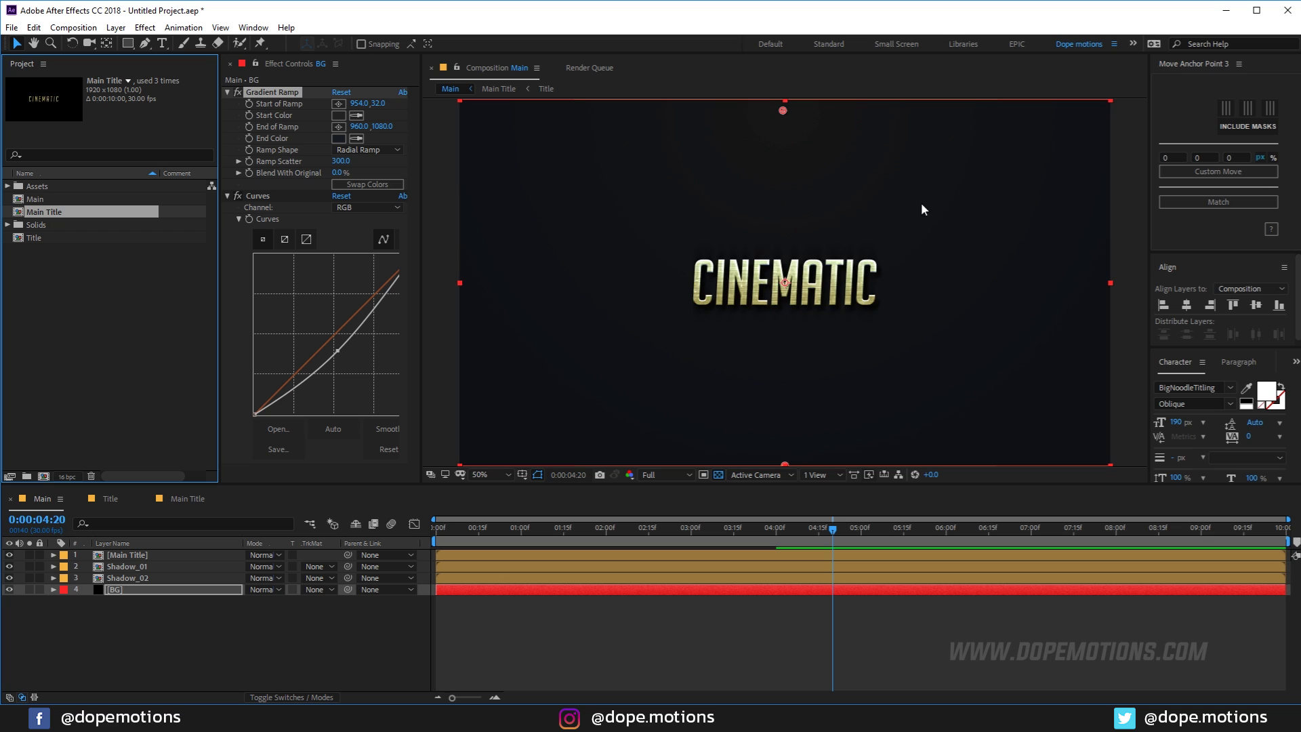
# Step: Set the BG gradient's ramp scatter to 500 and delete the layer's Curves effect
pyautogui.click(342, 162)
pyautogui.write('500')
pyautogui.press('Return')
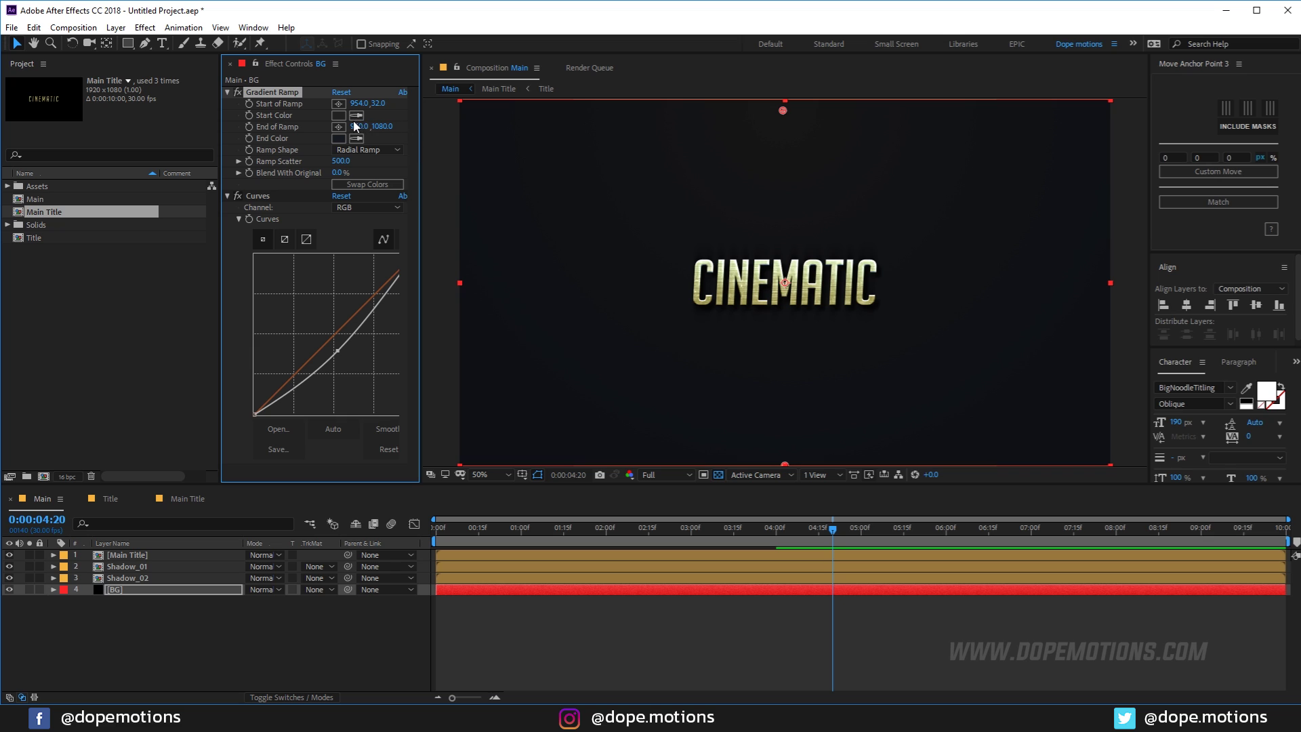
pyautogui.click(257, 197)
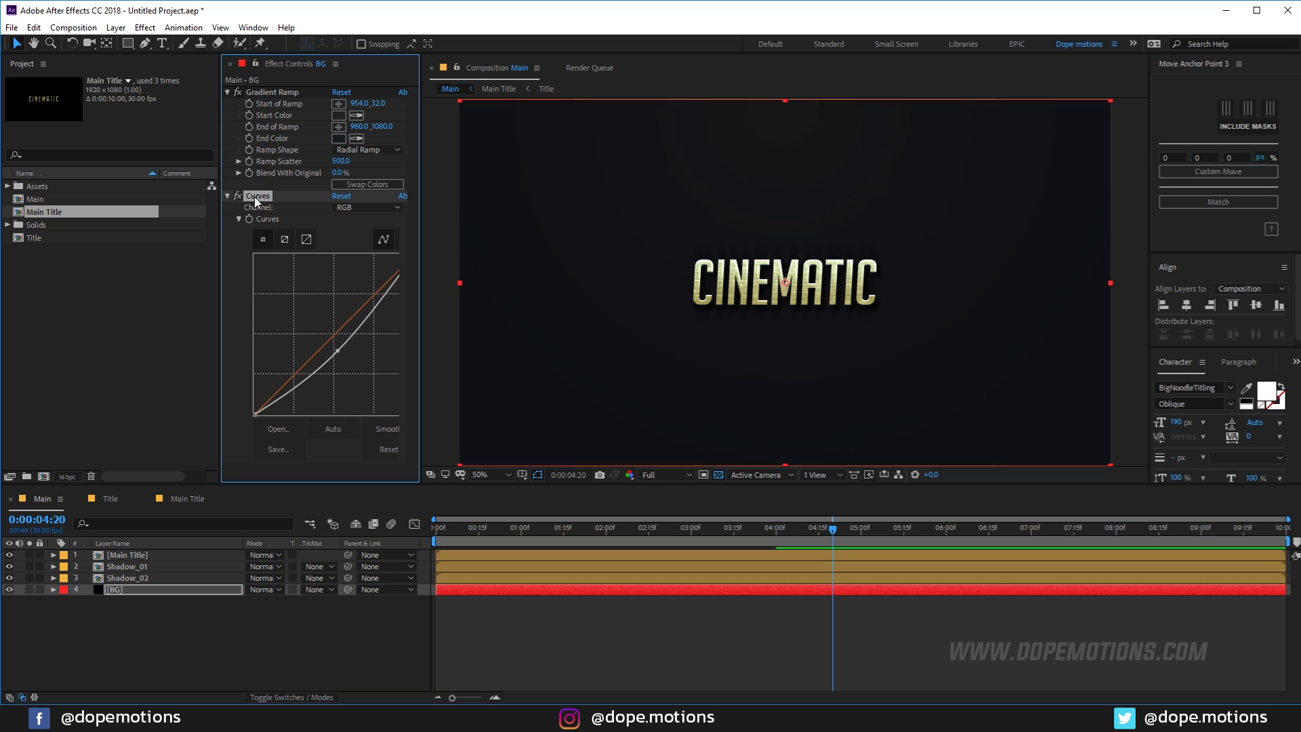
pyautogui.press('Delete')
# Step: Set the BG gradient's end color to black, 000000, and deselect the layer
pyautogui.click(338, 138)
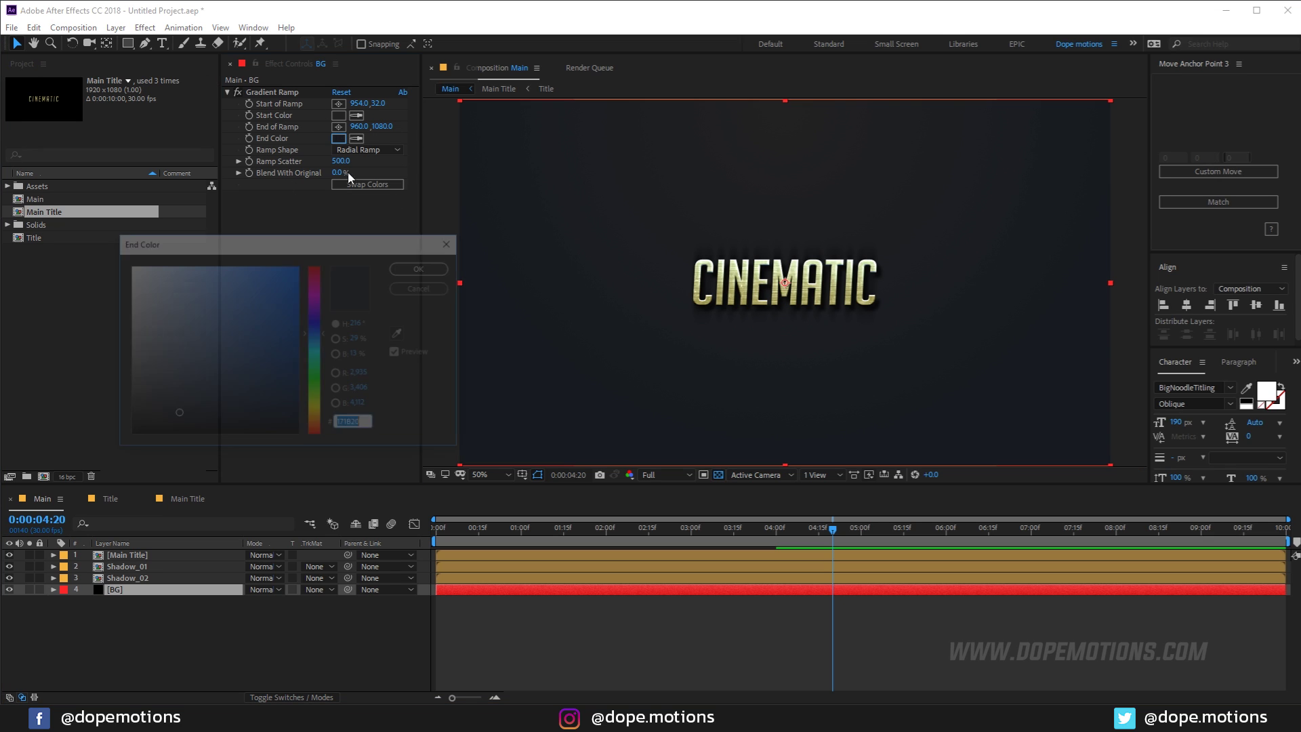
pyautogui.moveTo(166, 415); pyautogui.dragTo(73, 471)
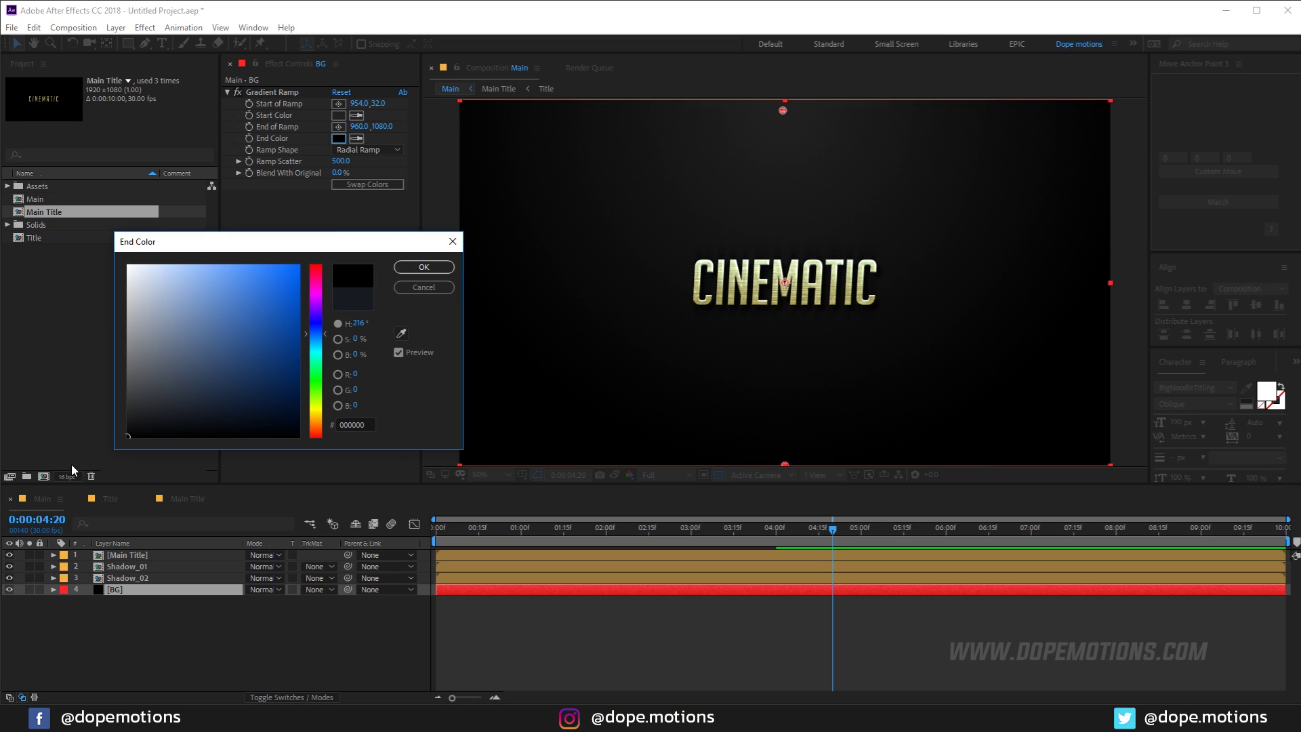
pyautogui.click(420, 269)
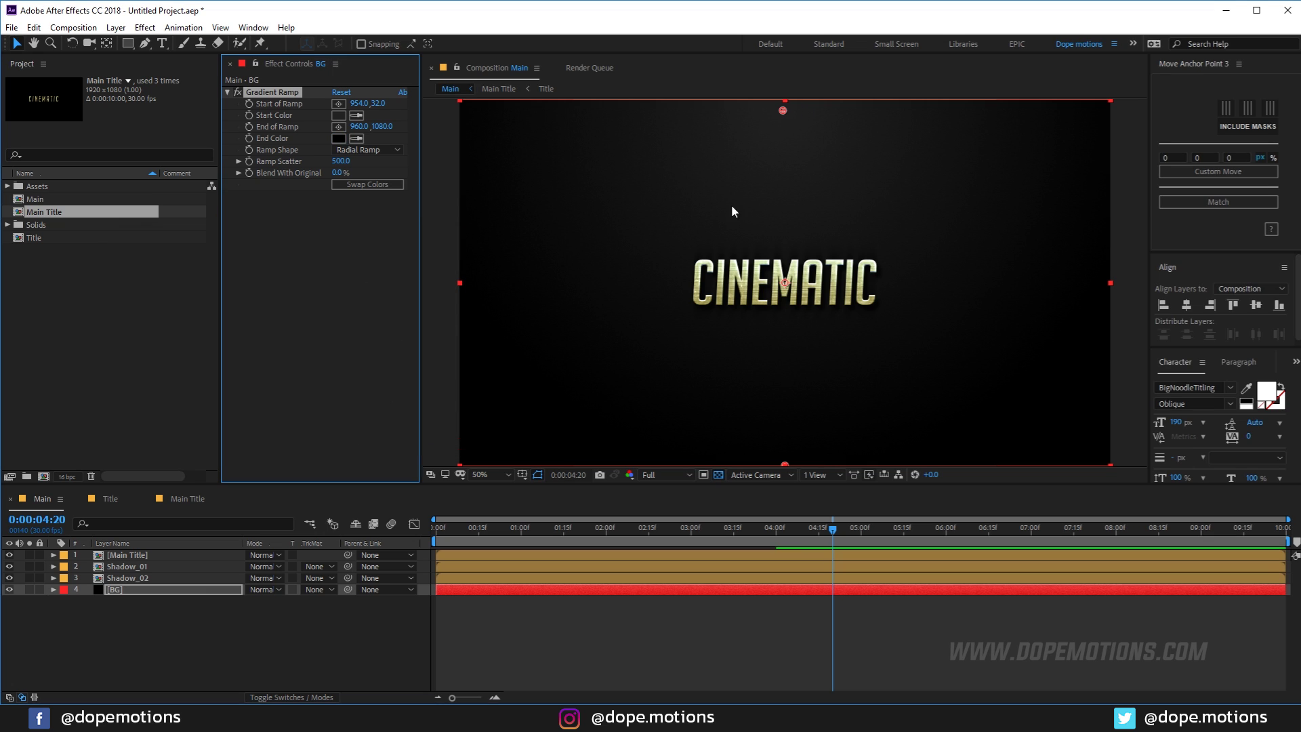
pyautogui.click(136, 611)
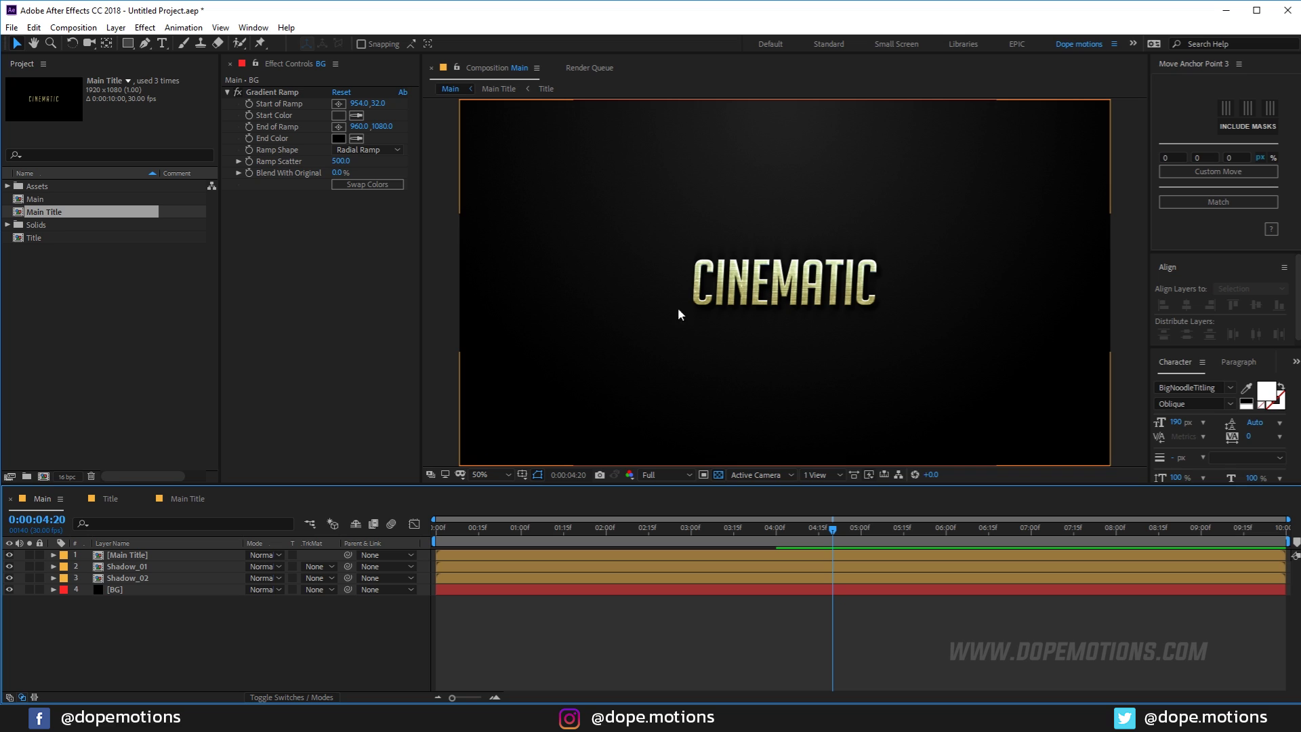
# Step: Move the CC Light Sweep center on the Main Title layer to 942, 407 and scrub the animation up to 0:00:03:18
pyautogui.click(129, 555)
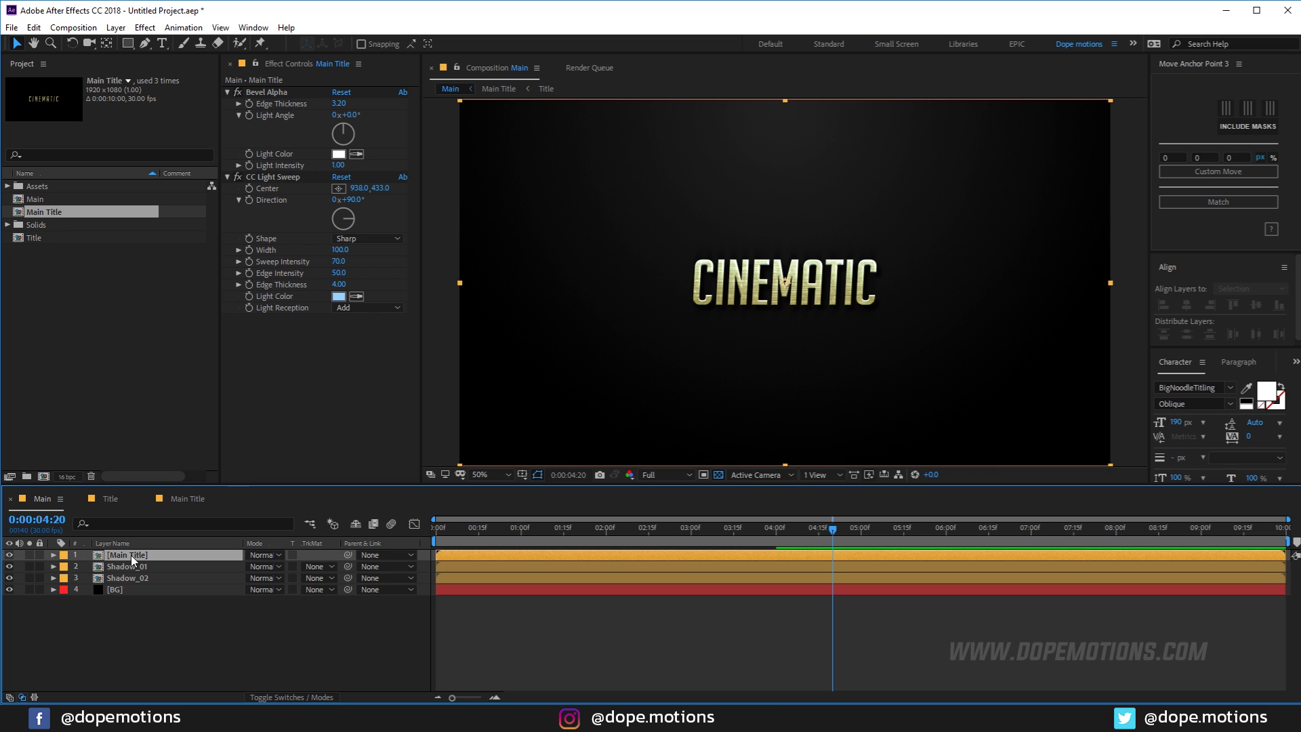
pyautogui.click(269, 177)
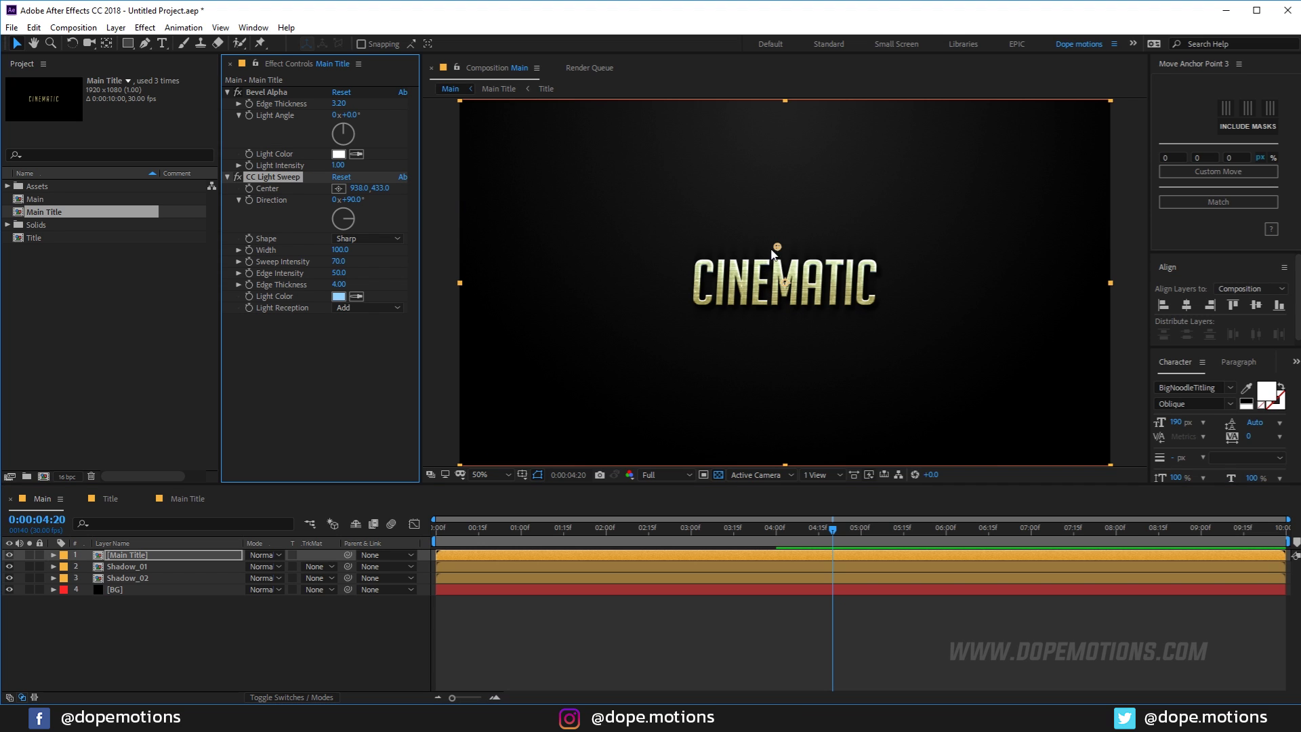
pyautogui.moveTo(777, 246); pyautogui.dragTo(778, 238)
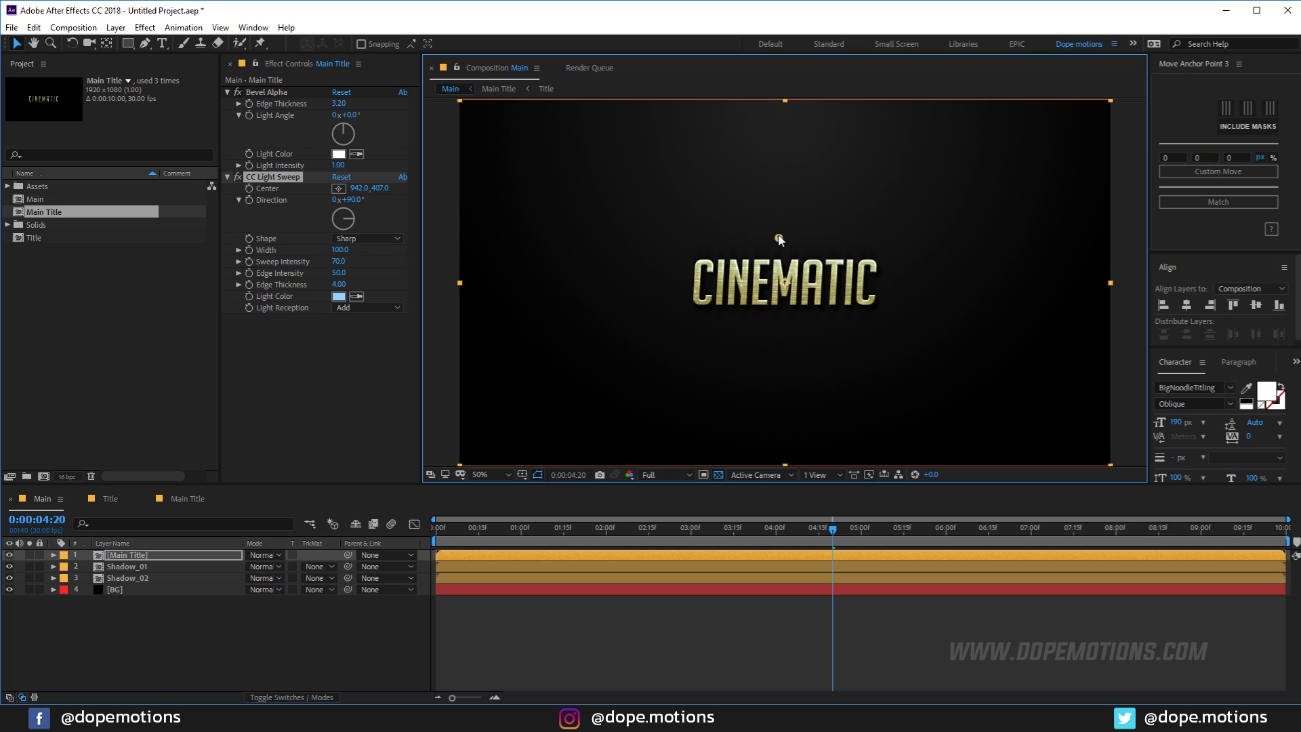
pyautogui.click(217, 656)
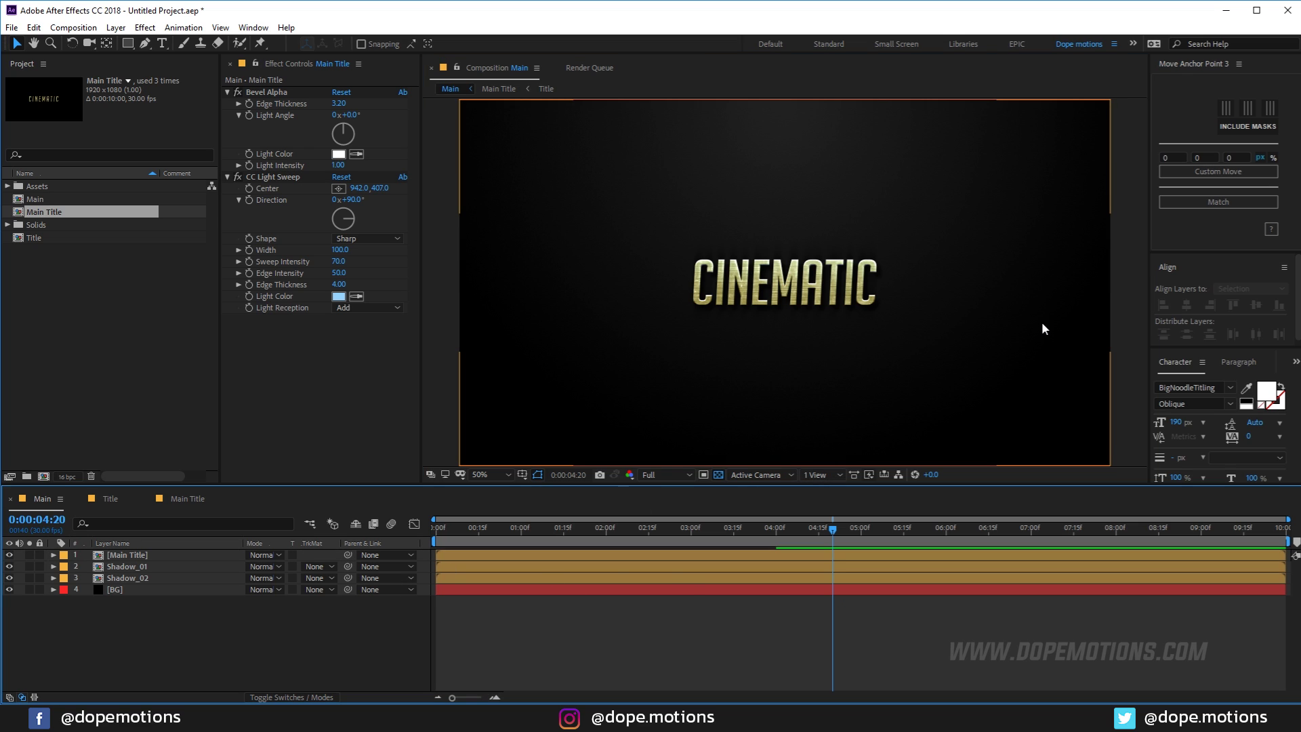
pyautogui.click(473, 530)
pyautogui.moveTo(488, 538); pyautogui.dragTo(742, 532)
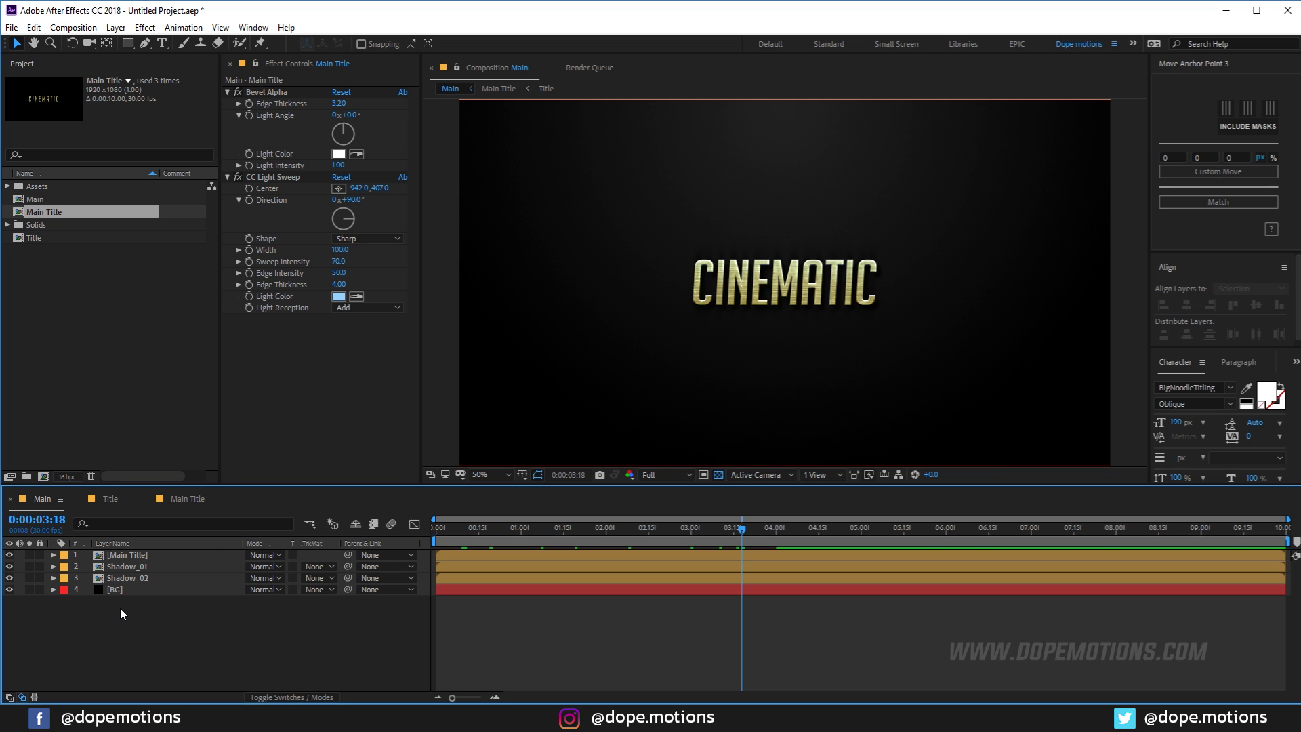
# Step: Create a black solid named Optical Flares_01 above the other layers and set its blending mode to Screen
pyautogui.hotkey('ctrl', 'y')
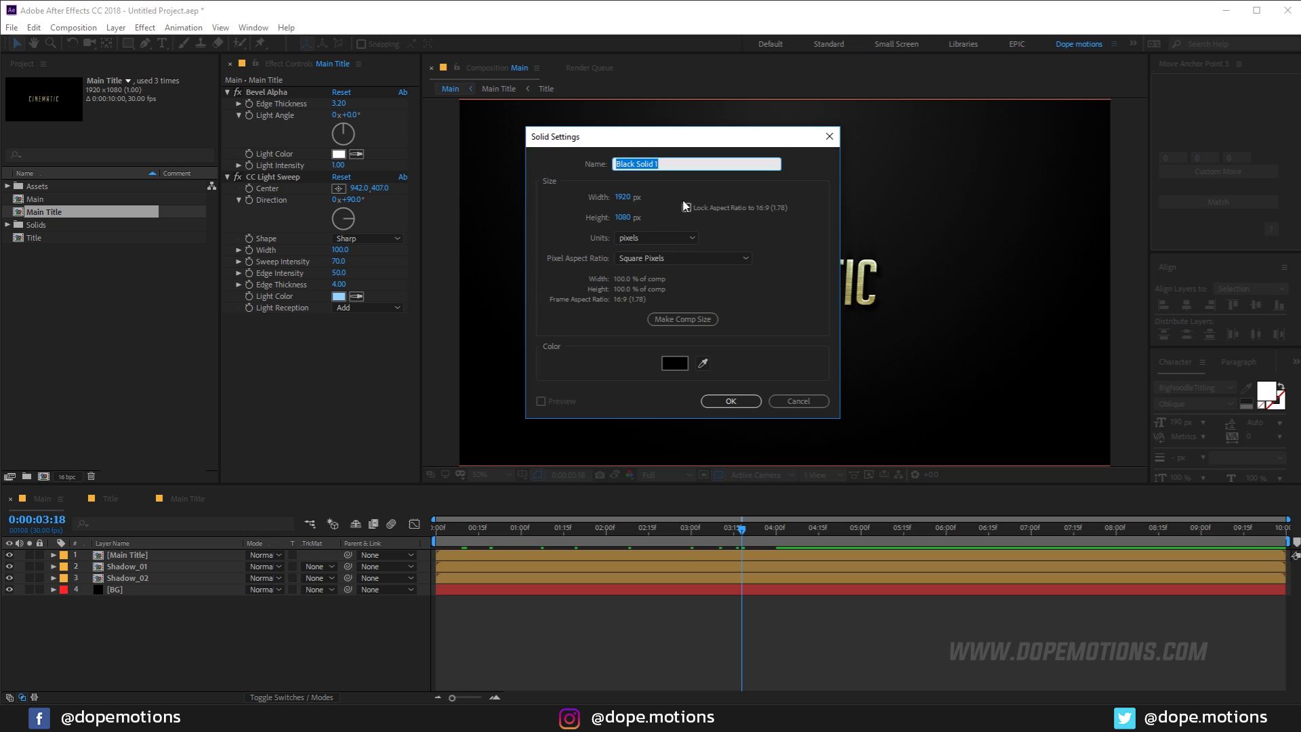
pyautogui.write('Optical Flares_01')
pyautogui.press('Return')
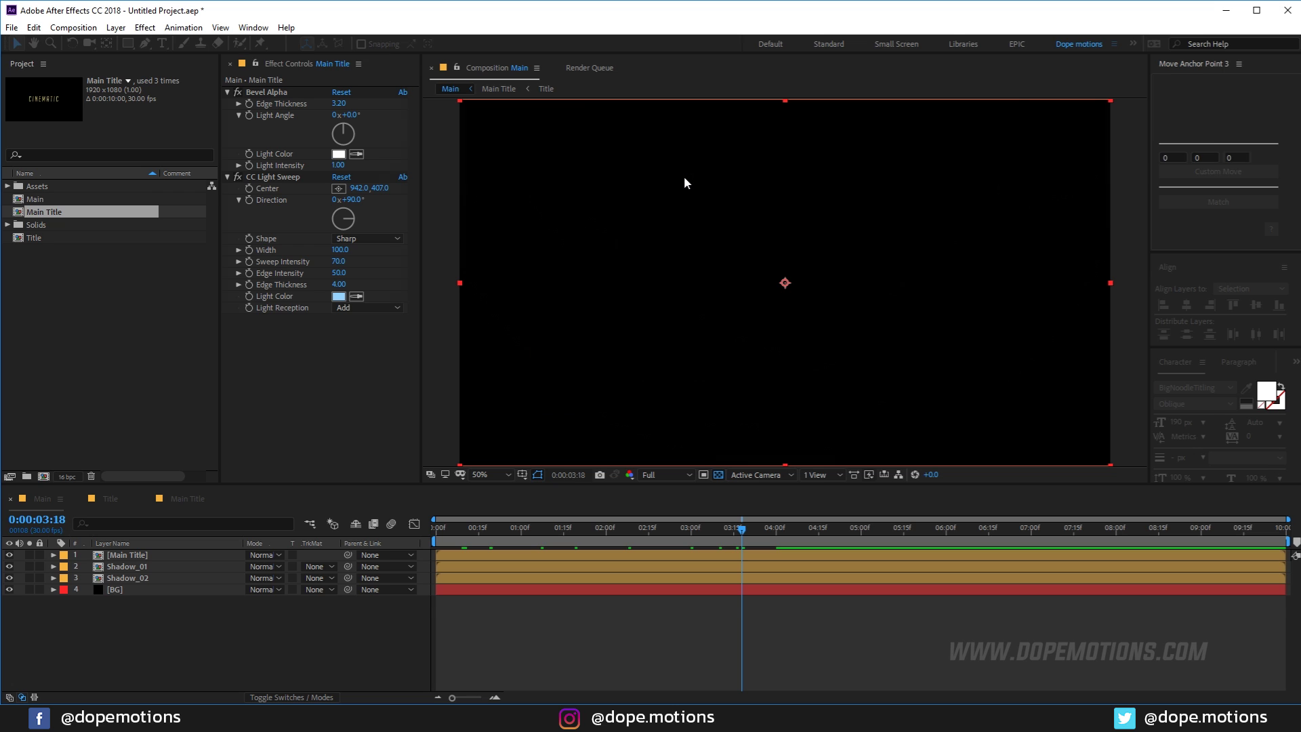
pyautogui.click(263, 554)
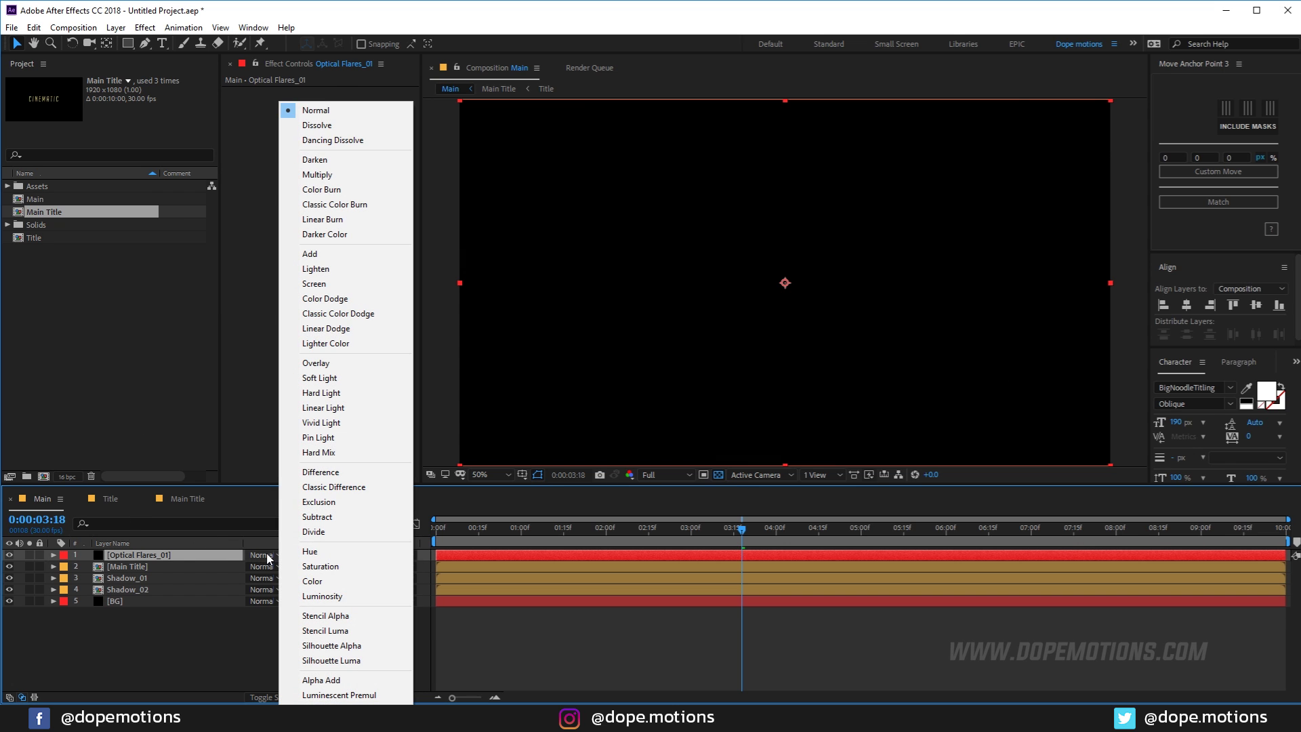
pyautogui.click(321, 283)
# Step: Apply the Optical Flares effect to the Optical Flares_01 solid
pyautogui.hotkey('ctrl', 'space')
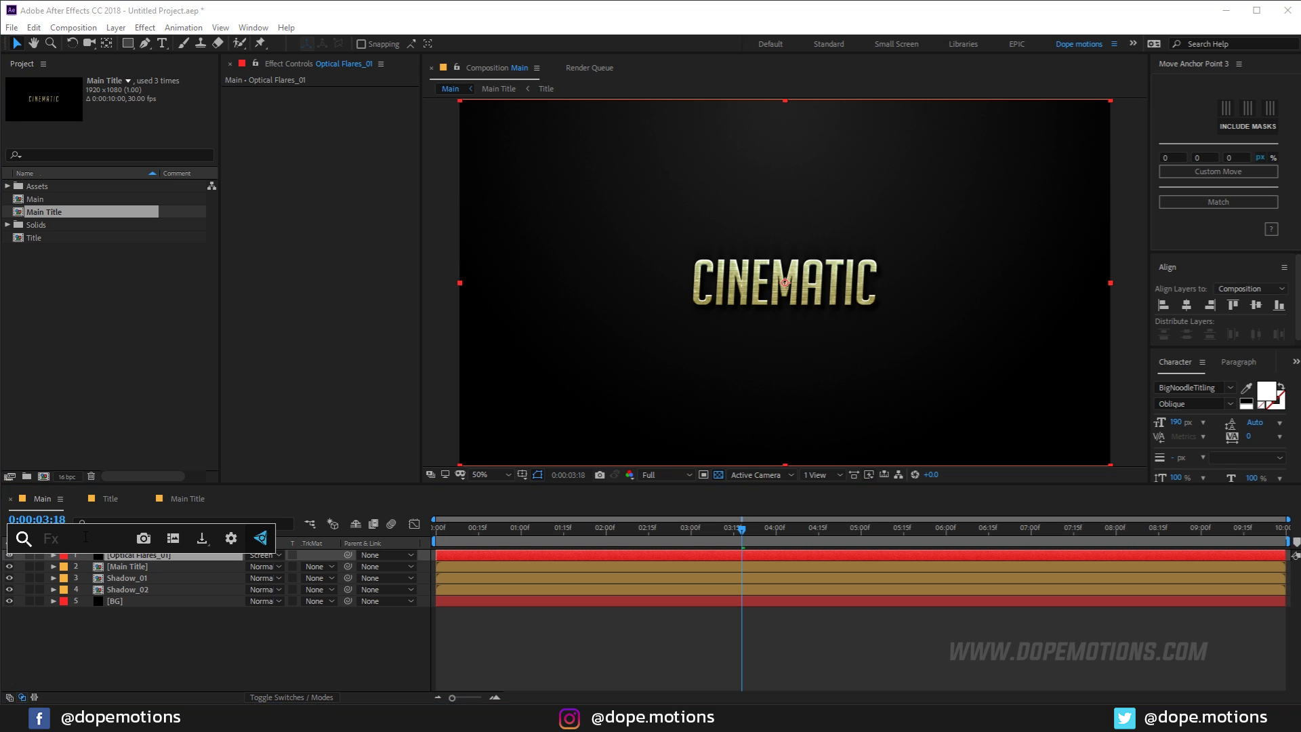
pyautogui.write('opti')
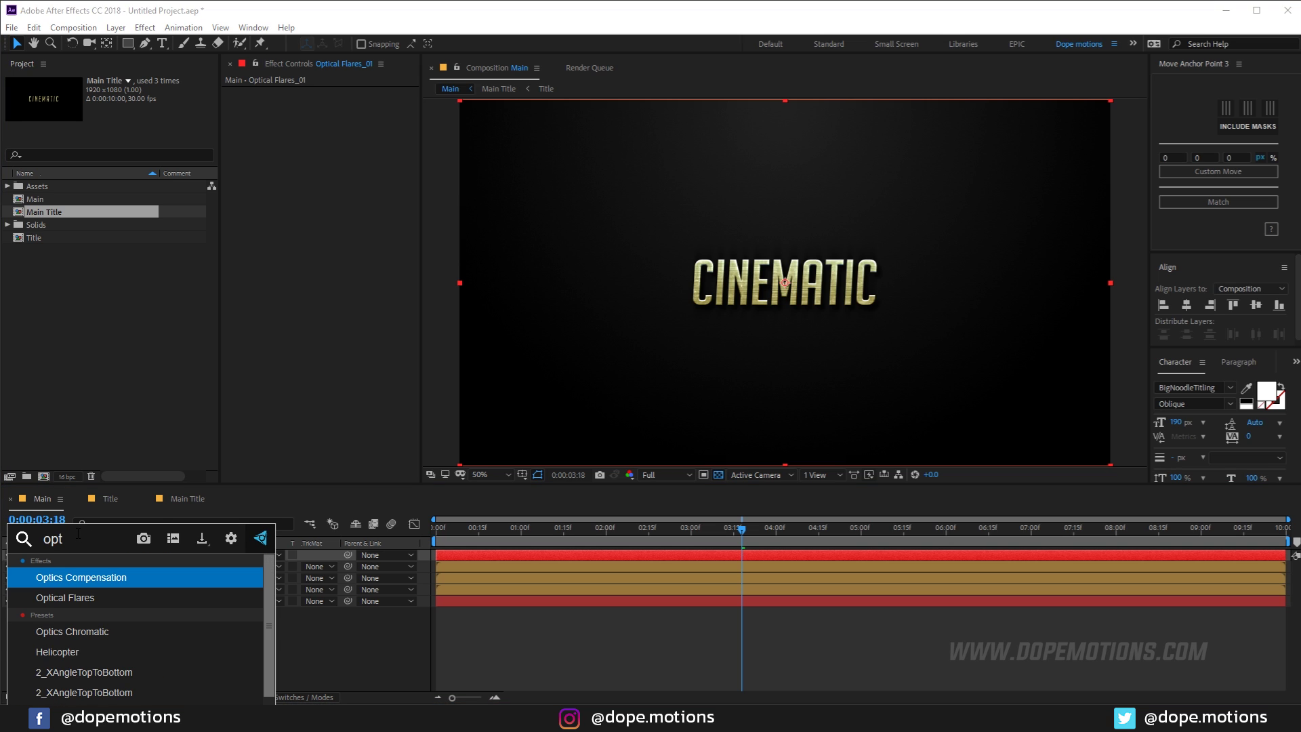
pyautogui.click(82, 599)
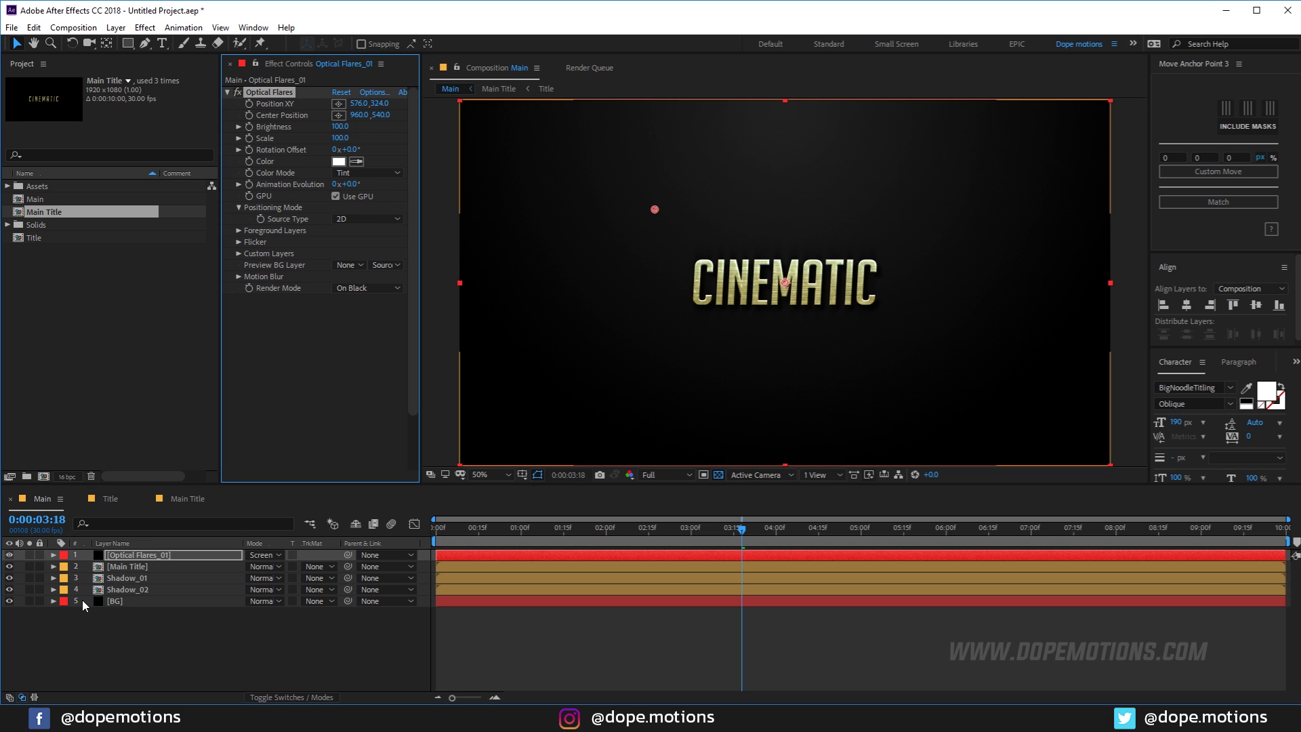
# Step: Clear all elements from the default flare in the Optical Flares options and add a single Glow object
pyautogui.click(374, 92)
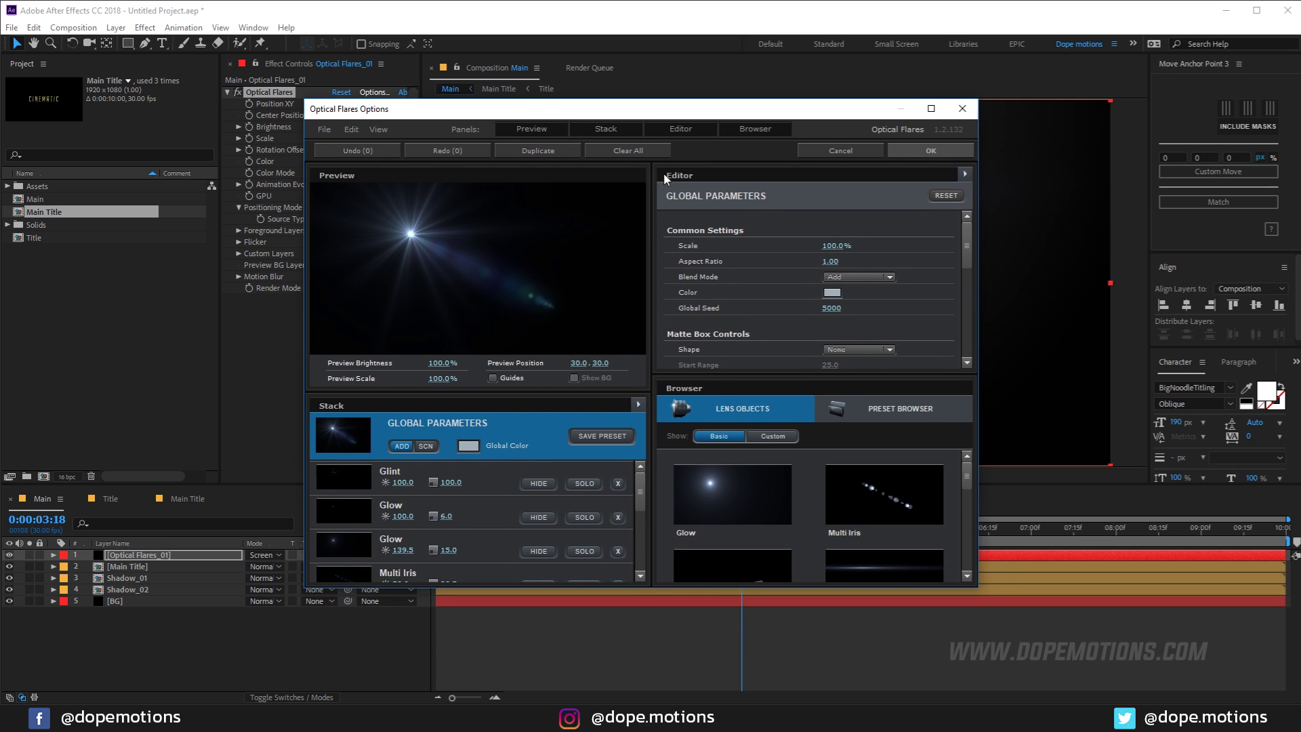
pyautogui.click(630, 150)
pyautogui.click(597, 364)
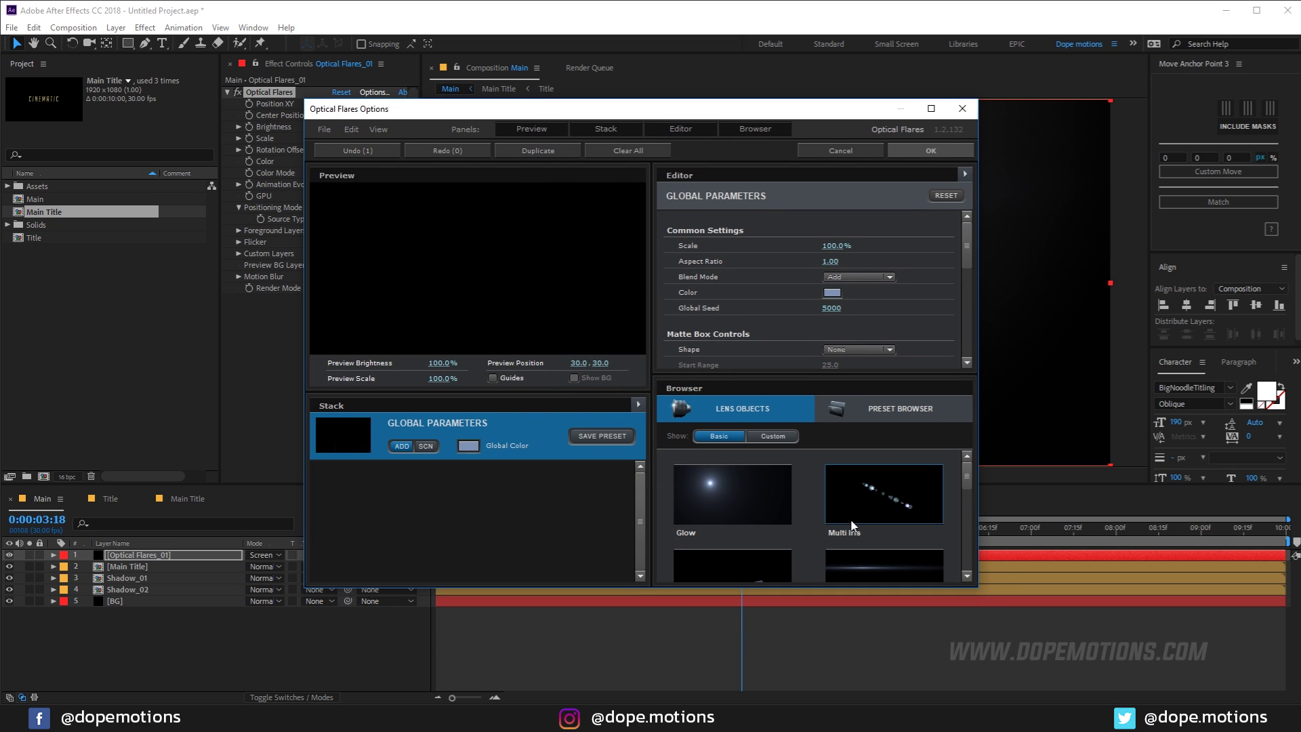
pyautogui.click(737, 502)
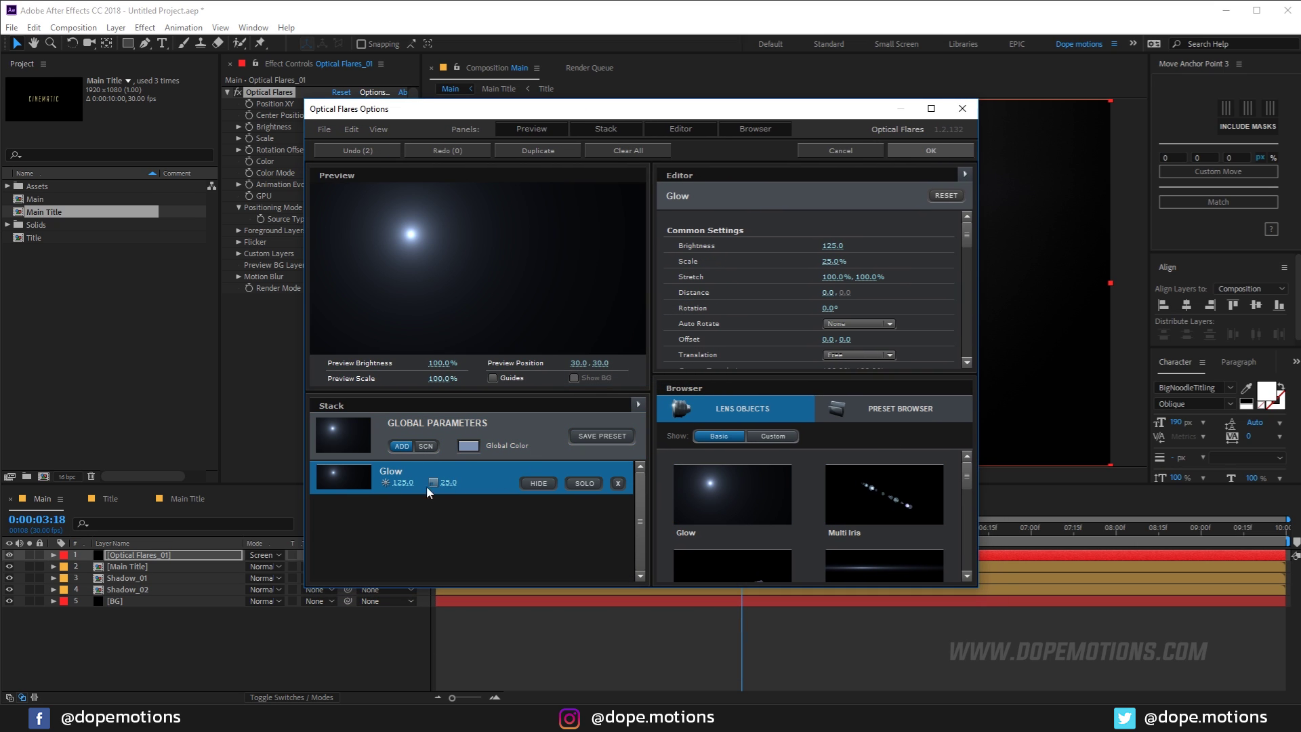
# Step: Set the Glow's scale to 8% and its stretch to 1000% by 200%, and accept the flare options
pyautogui.click(834, 261)
pyautogui.press('Return')
pyautogui.click(837, 278)
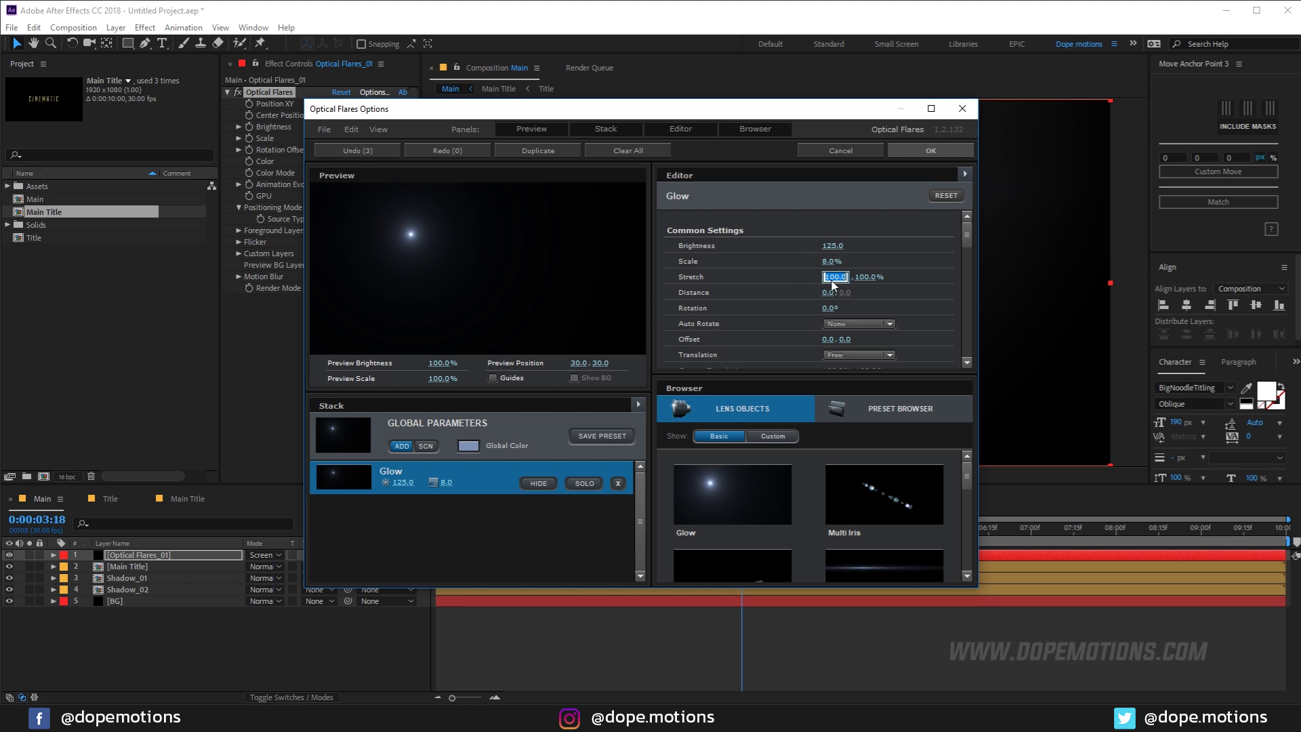
pyautogui.write('1000')
pyautogui.press('Return')
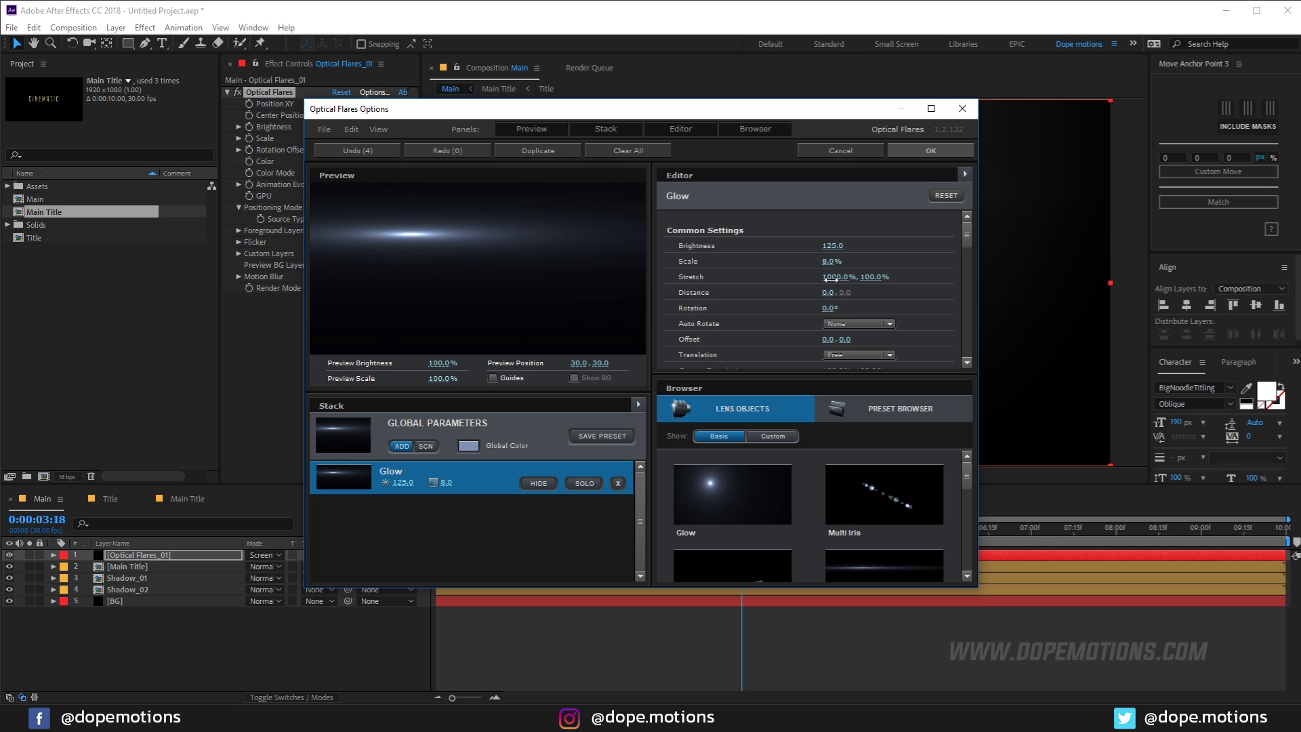
pyautogui.click(874, 277)
pyautogui.write('300')
pyautogui.press('Return')
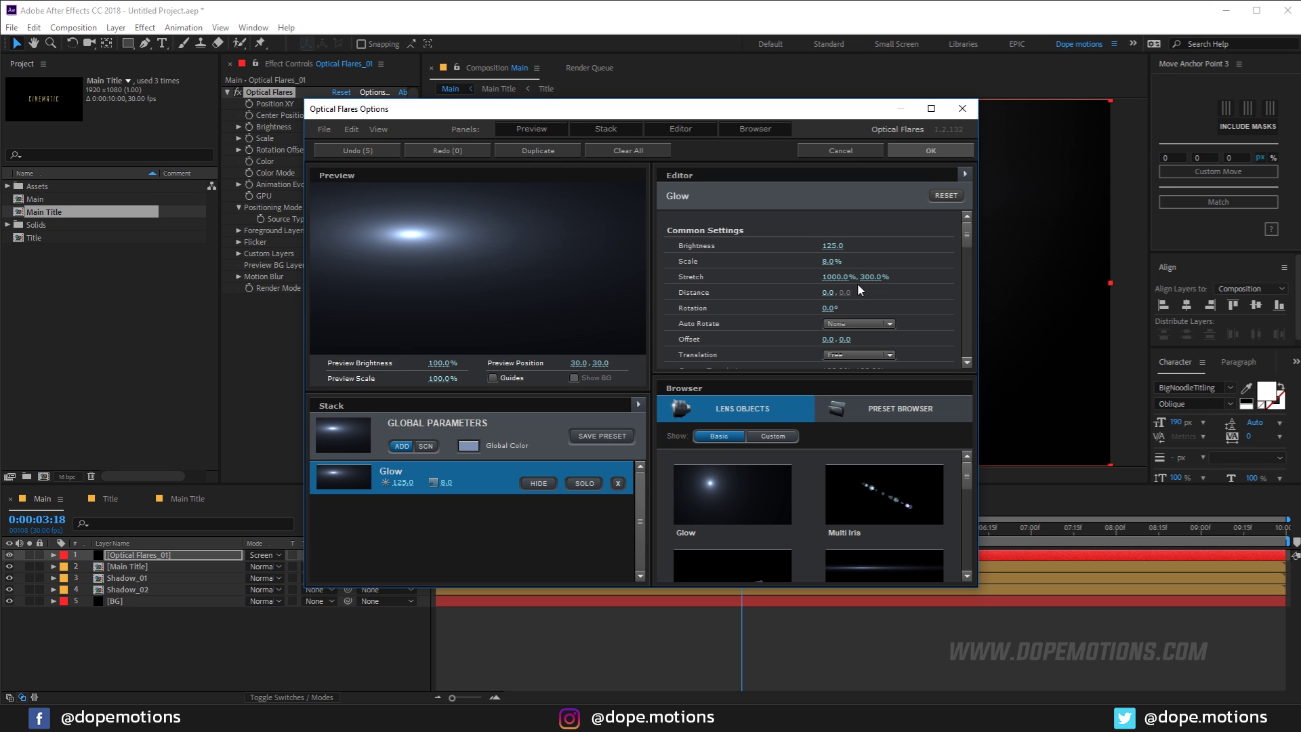
pyautogui.click(925, 149)
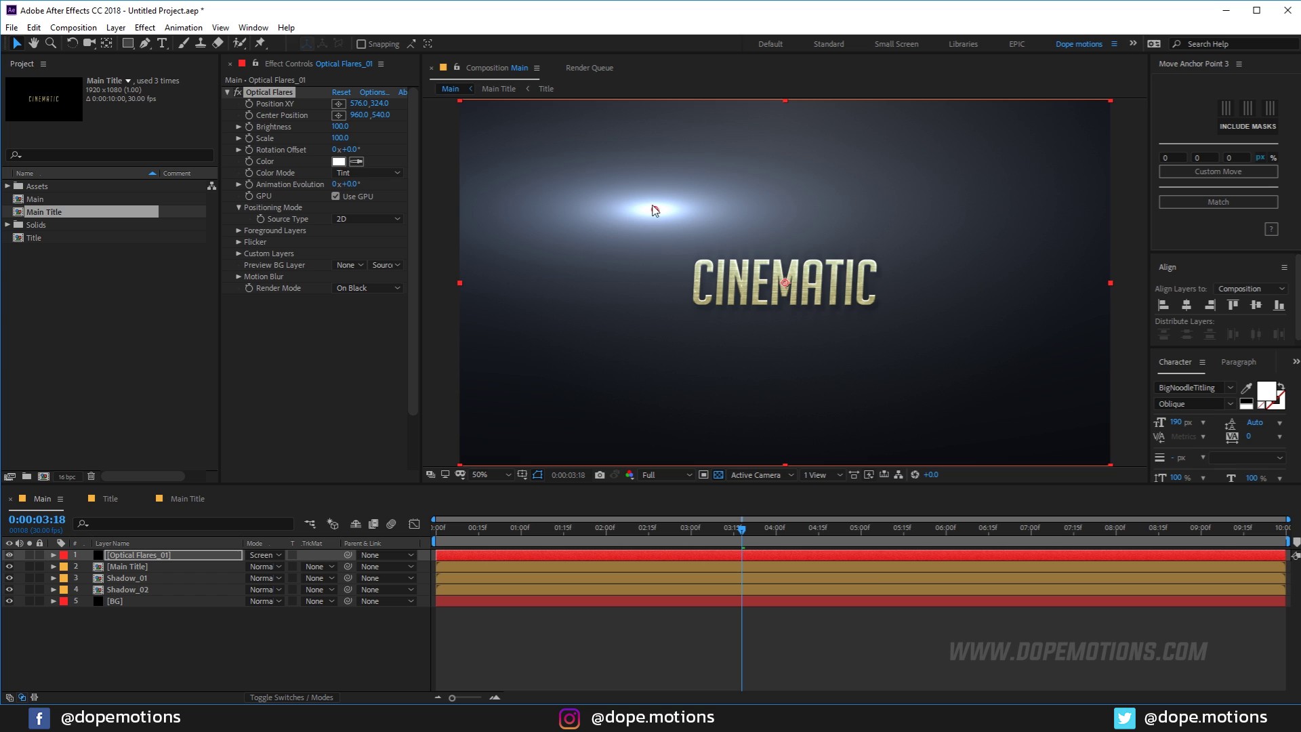
# Step: Move the flare below the frame to 1012, 1218 and tint it light red, FC7E7E
pyautogui.moveTo(655, 209); pyautogui.dragTo(801, 511)
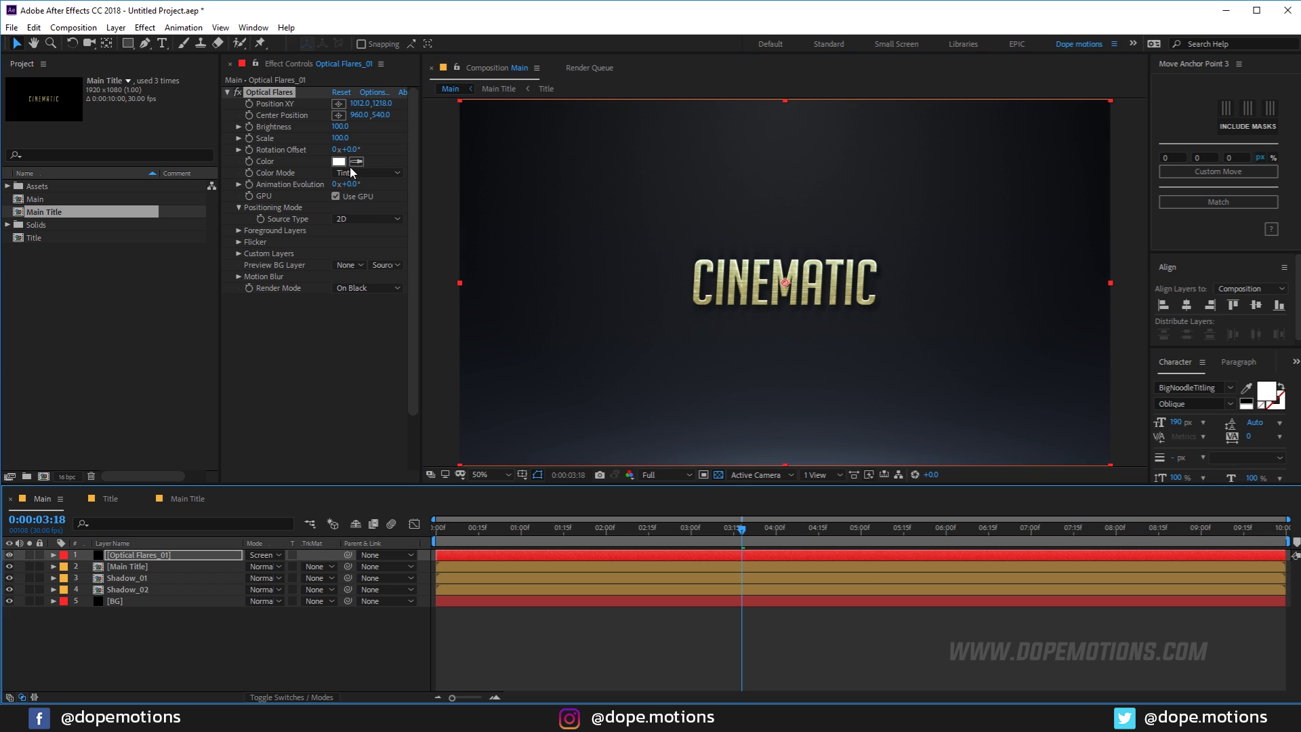
pyautogui.click(339, 161)
pyautogui.moveTo(256, 270)
pyautogui.mouseDown()
pyautogui.moveTo(225, 256)
pyautogui.moveTo(213, 267)
pyautogui.mouseUp()
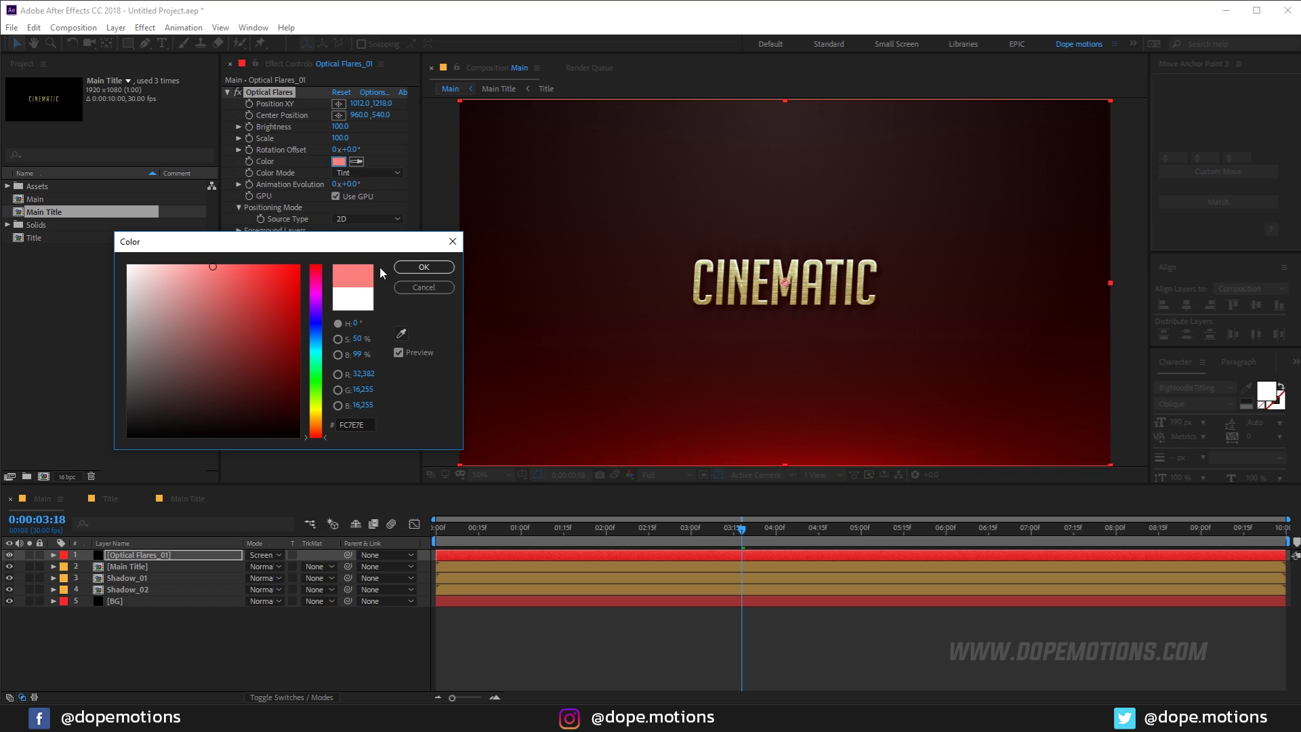
pyautogui.click(424, 267)
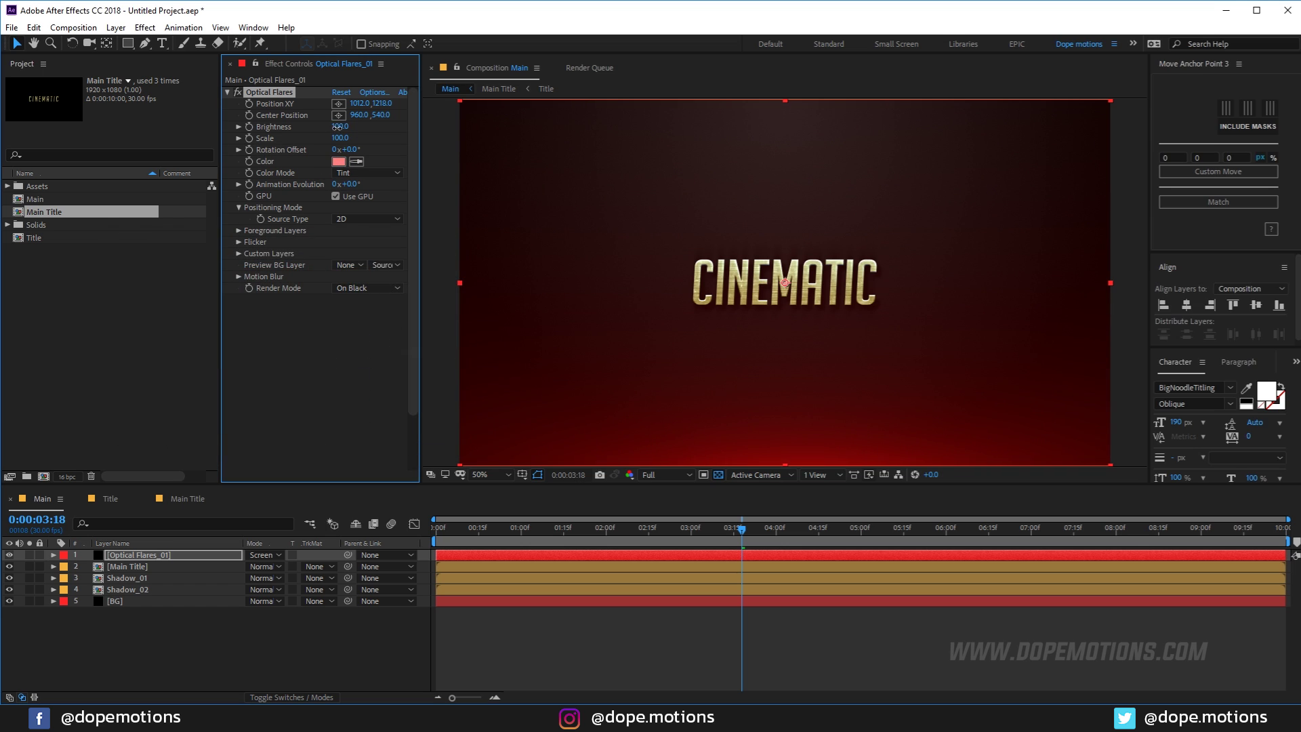
# Step: Set the red flare's brightness to 55
pyautogui.moveTo(337, 126); pyautogui.dragTo(336, 130)
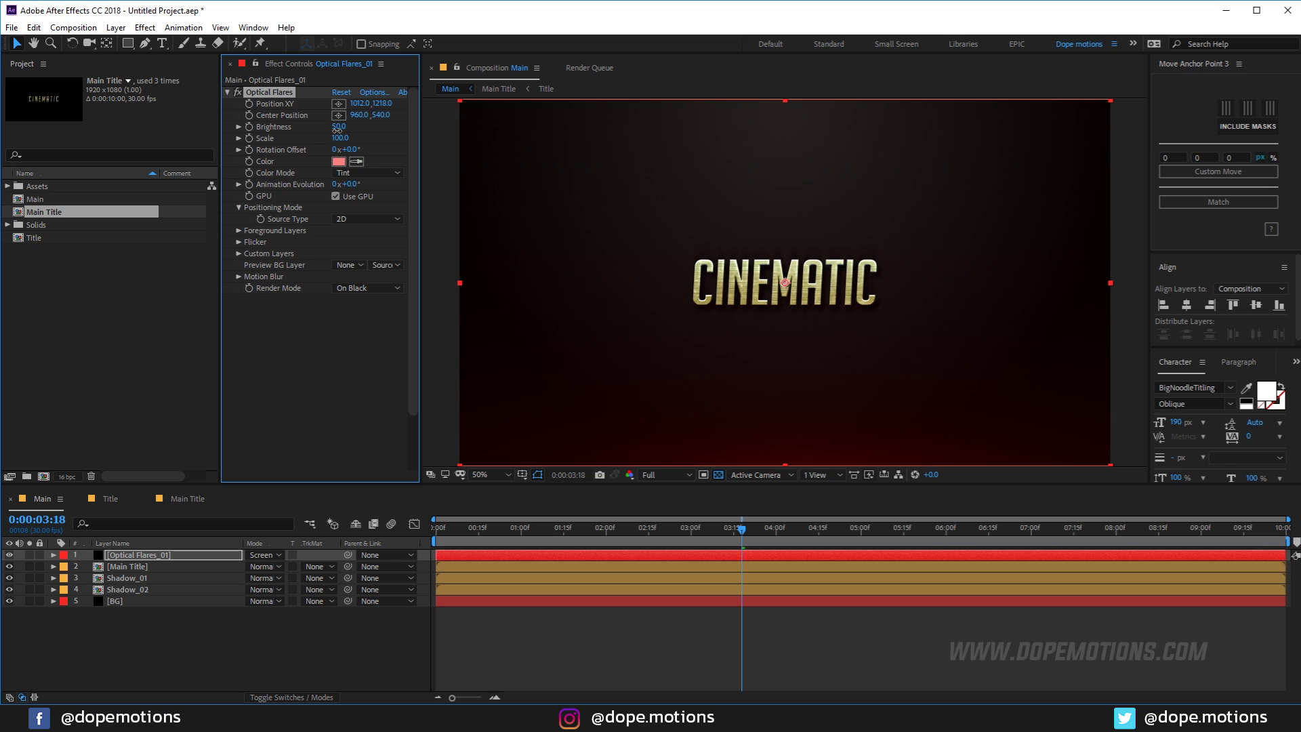
pyautogui.click(337, 126)
pyautogui.write('5')
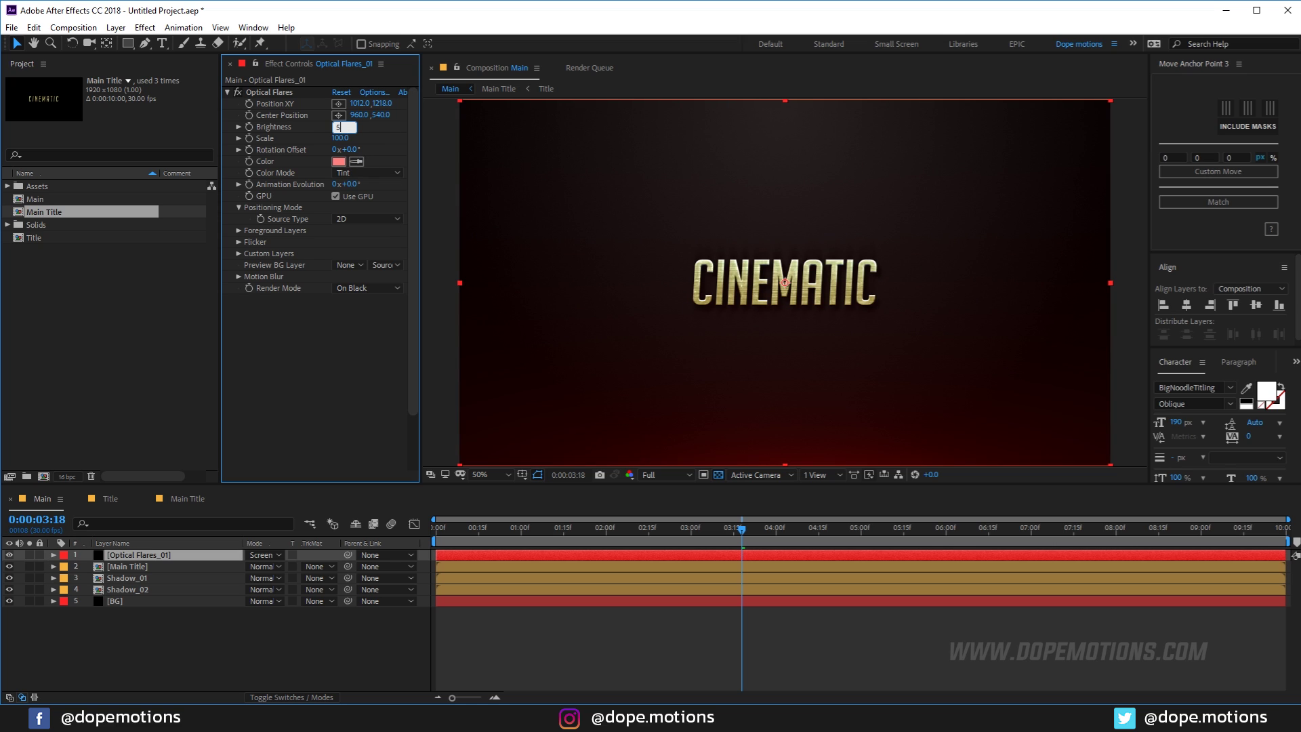
pyautogui.write('5')
pyautogui.press('Return')
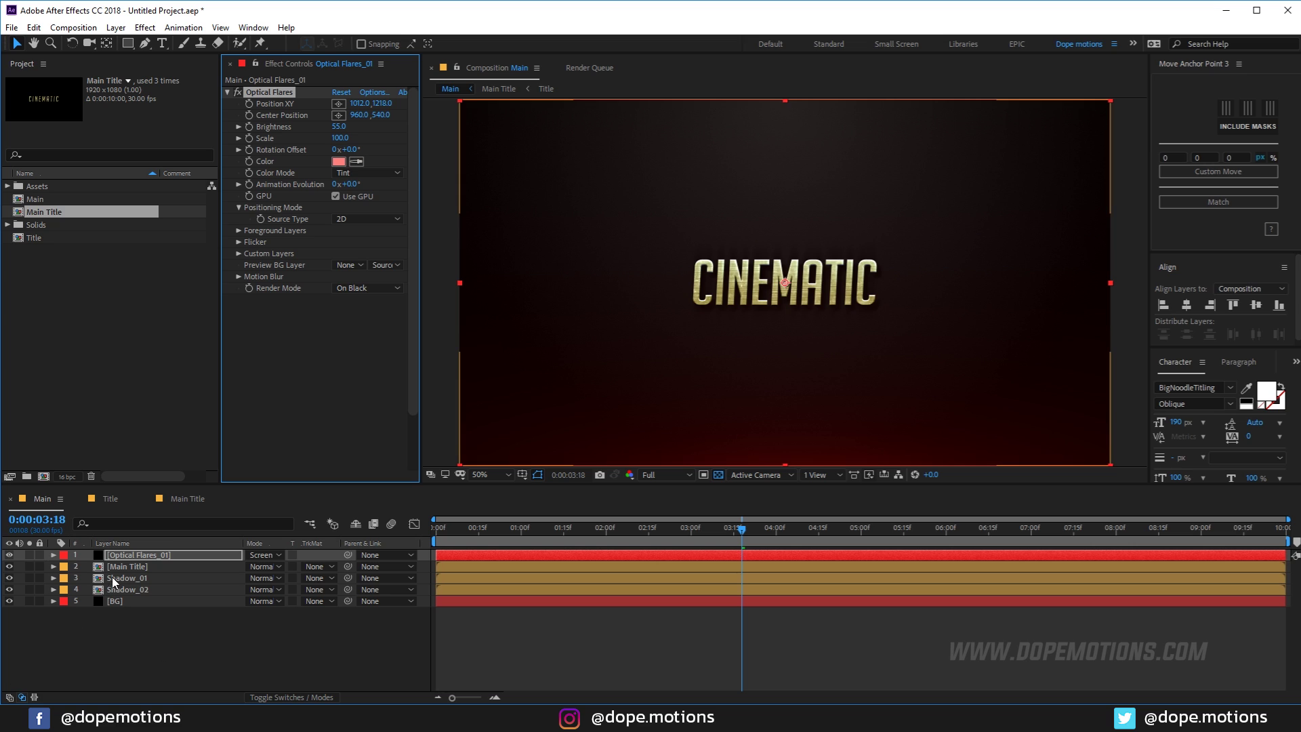
# Step: Duplicate the Optical Flares_01 layer and move the copy's flare above the frame to 992, -126
pyautogui.click(206, 553)
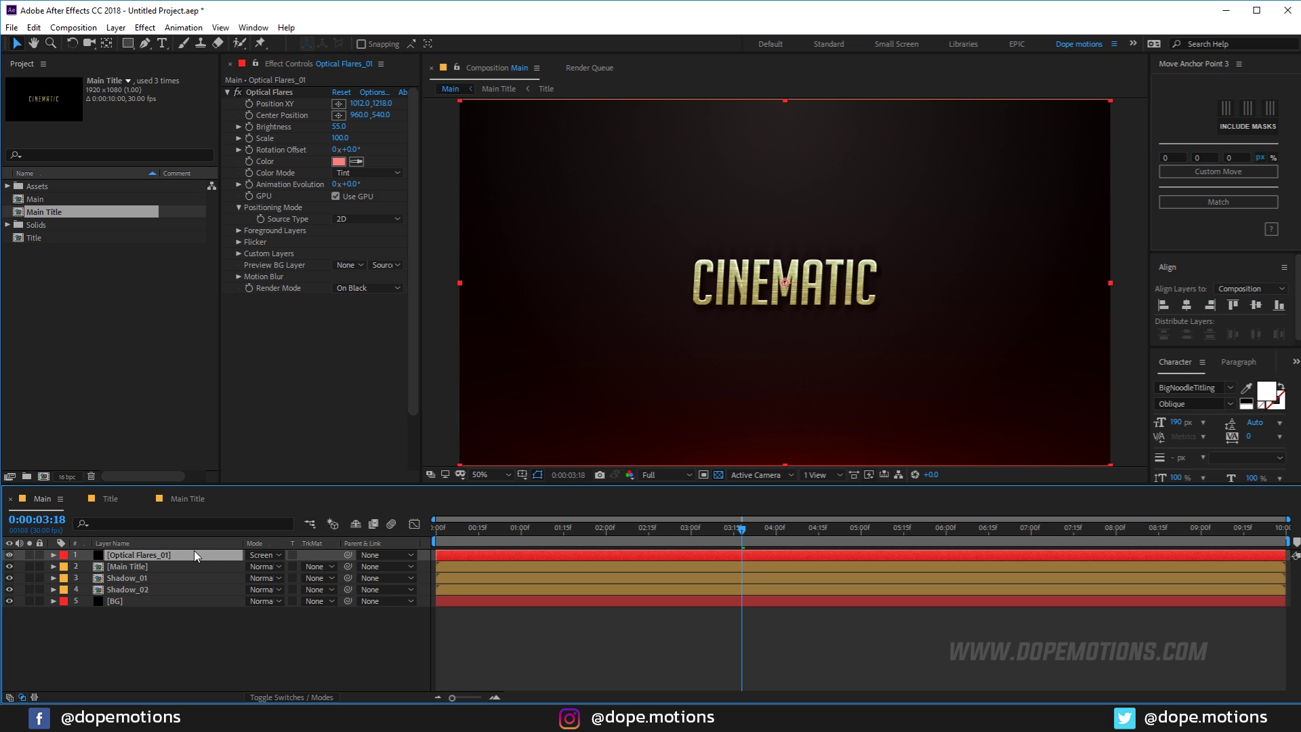
pyautogui.hotkey('ctrl', 'd')
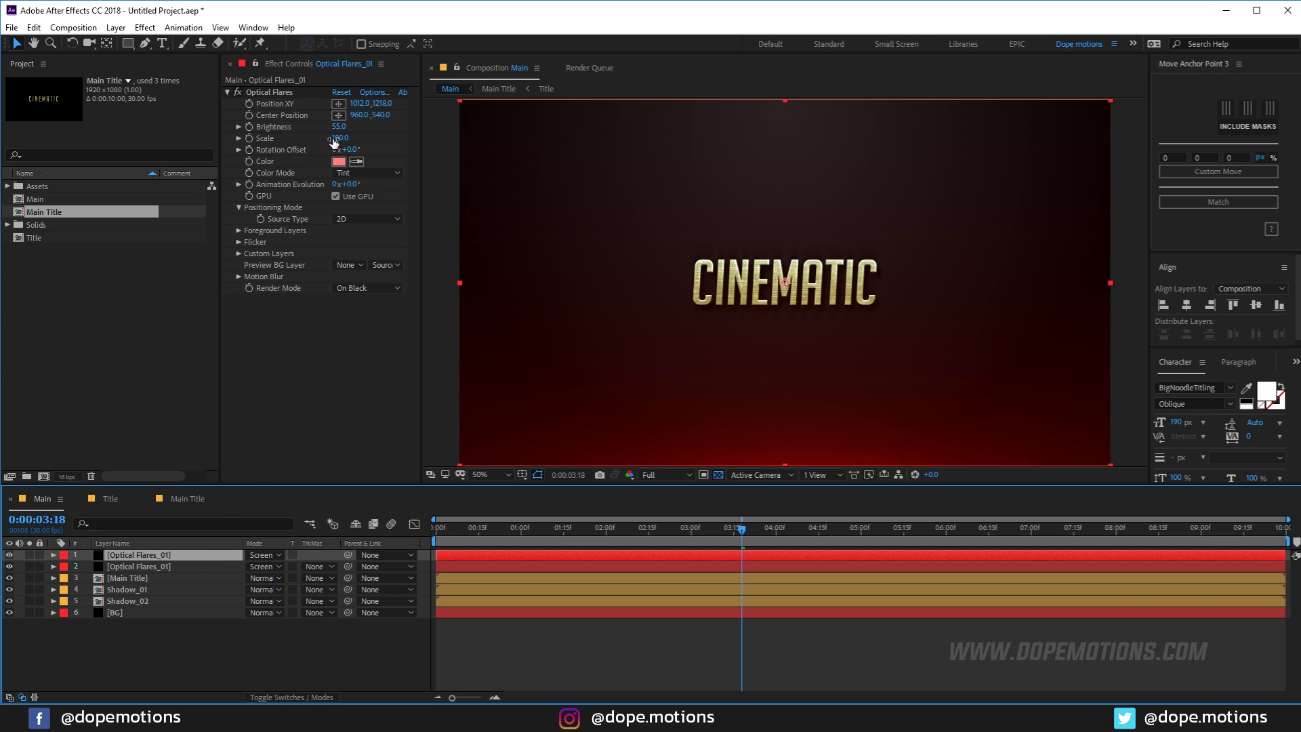
pyautogui.scroll(-2, 810, 349)
pyautogui.click(269, 92)
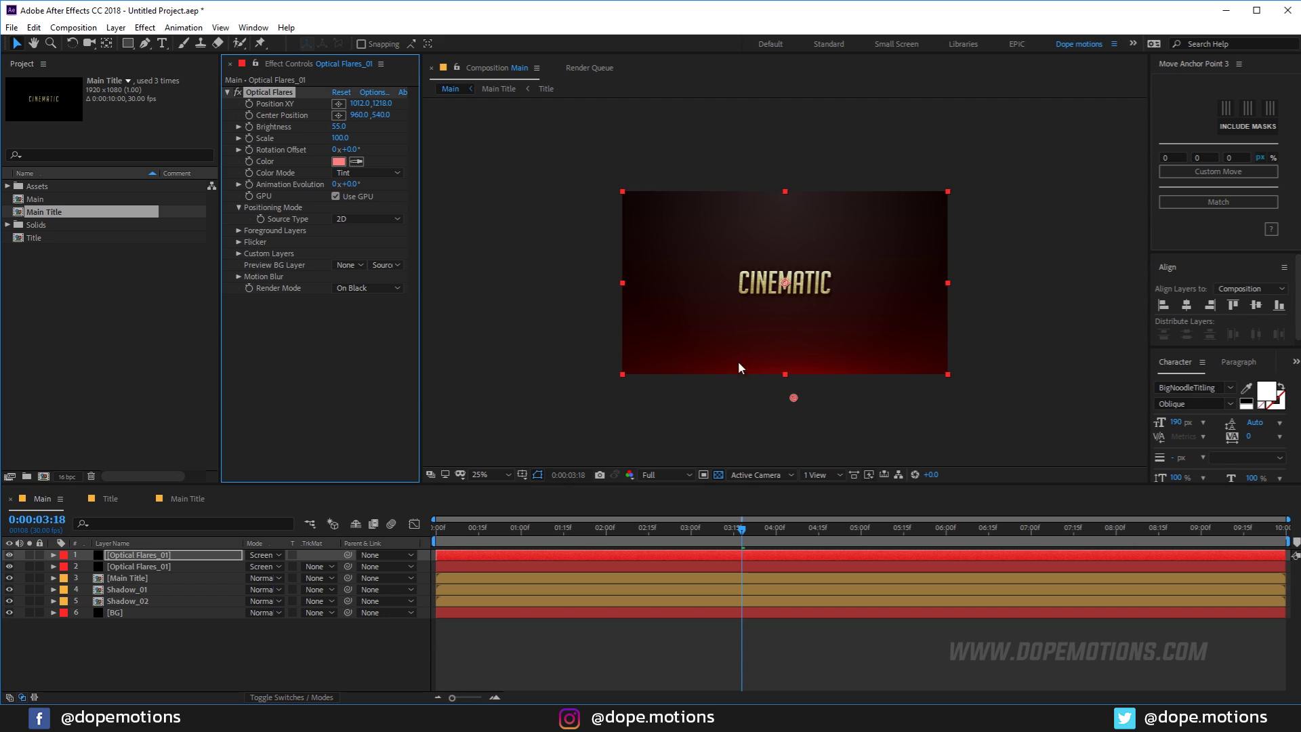
pyautogui.moveTo(791, 398); pyautogui.dragTo(791, 175)
# Step: Change the upper flare's color to blue, 124FFF, and scrub the animation up to 0:00:02:00
pyautogui.click(338, 161)
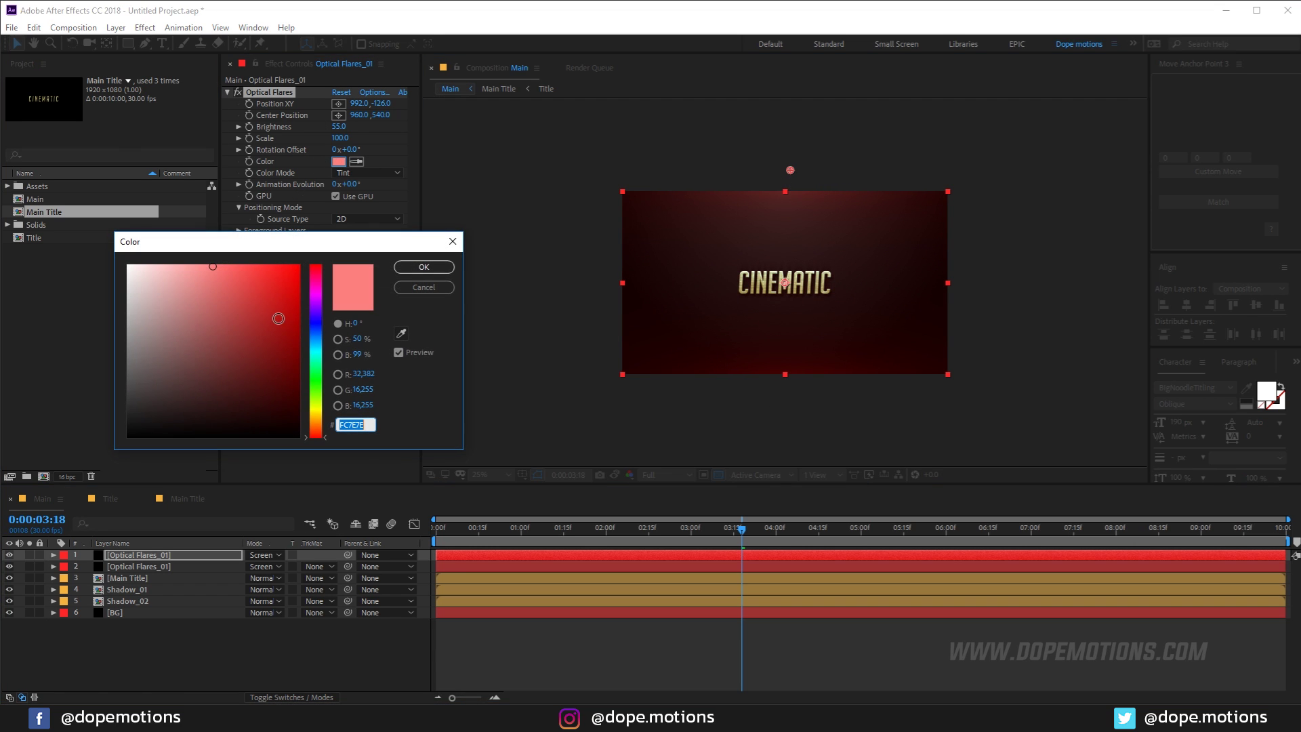
pyautogui.click(321, 331)
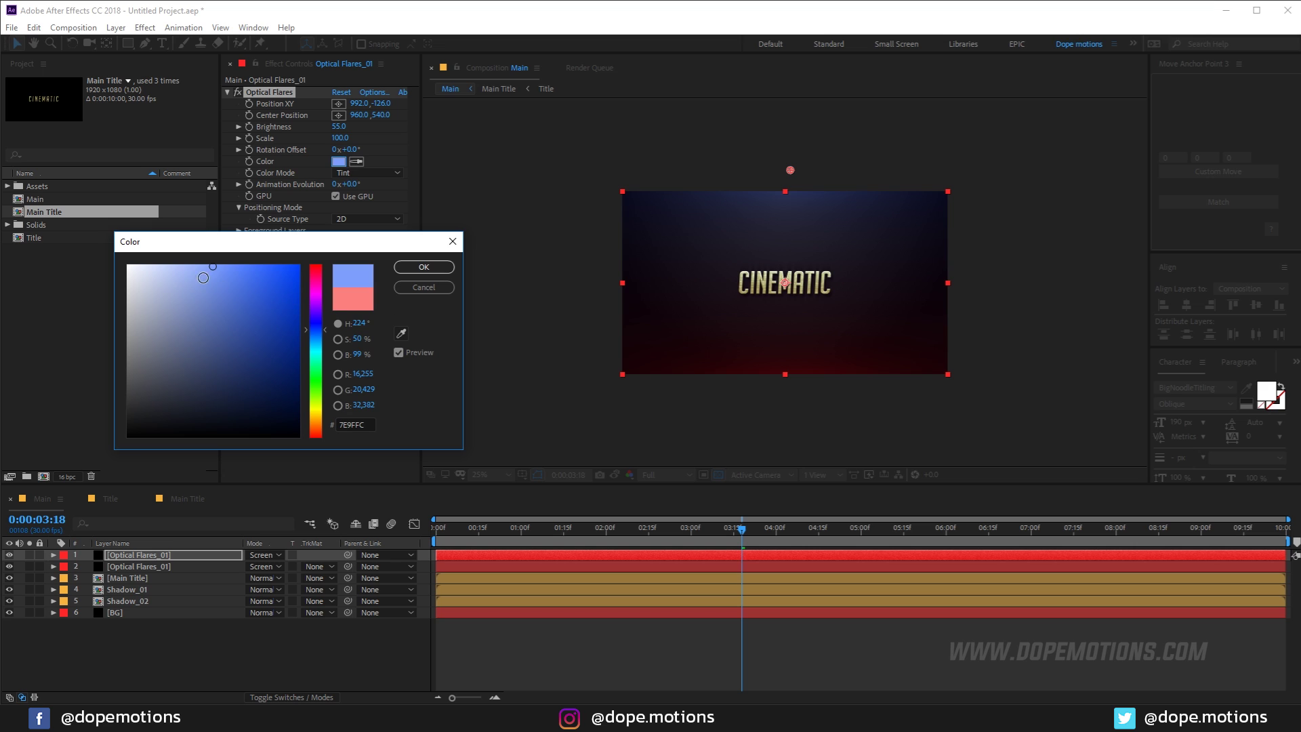
pyautogui.moveTo(204, 276); pyautogui.dragTo(288, 264)
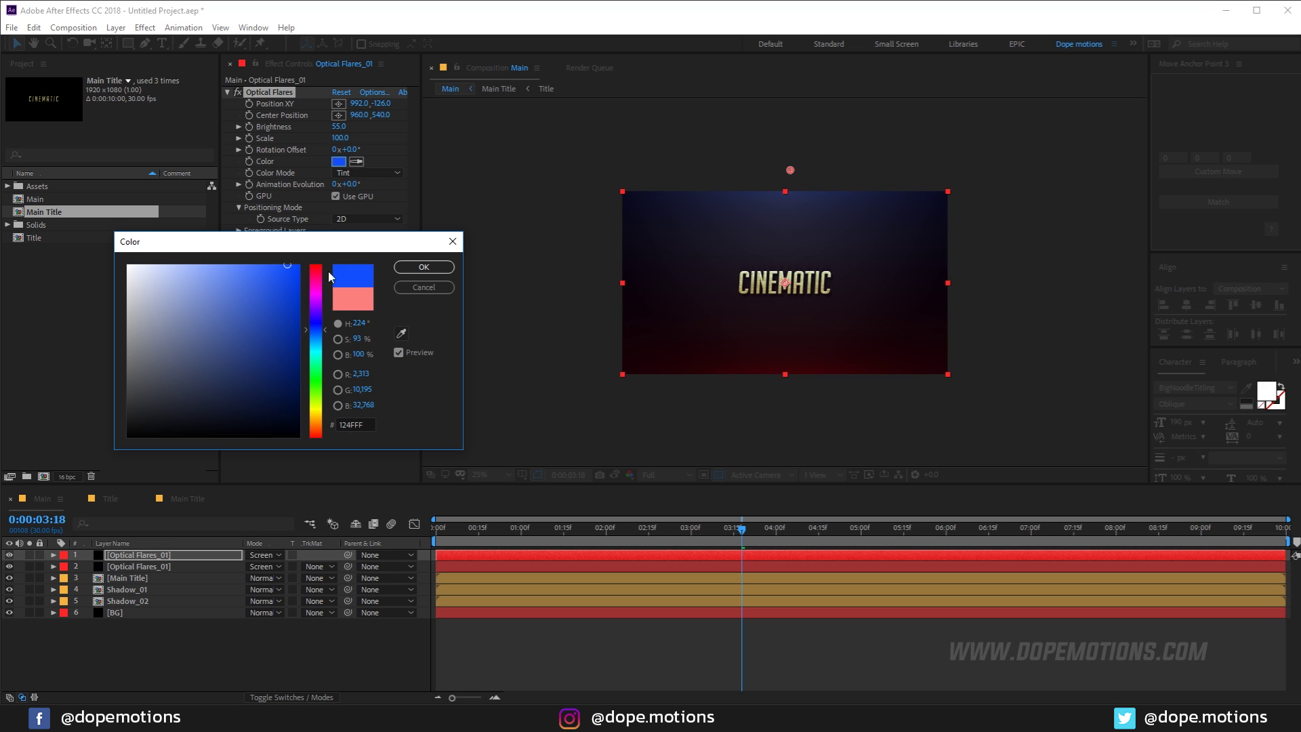
pyautogui.click(413, 267)
pyautogui.press('.')
pyautogui.press('.')
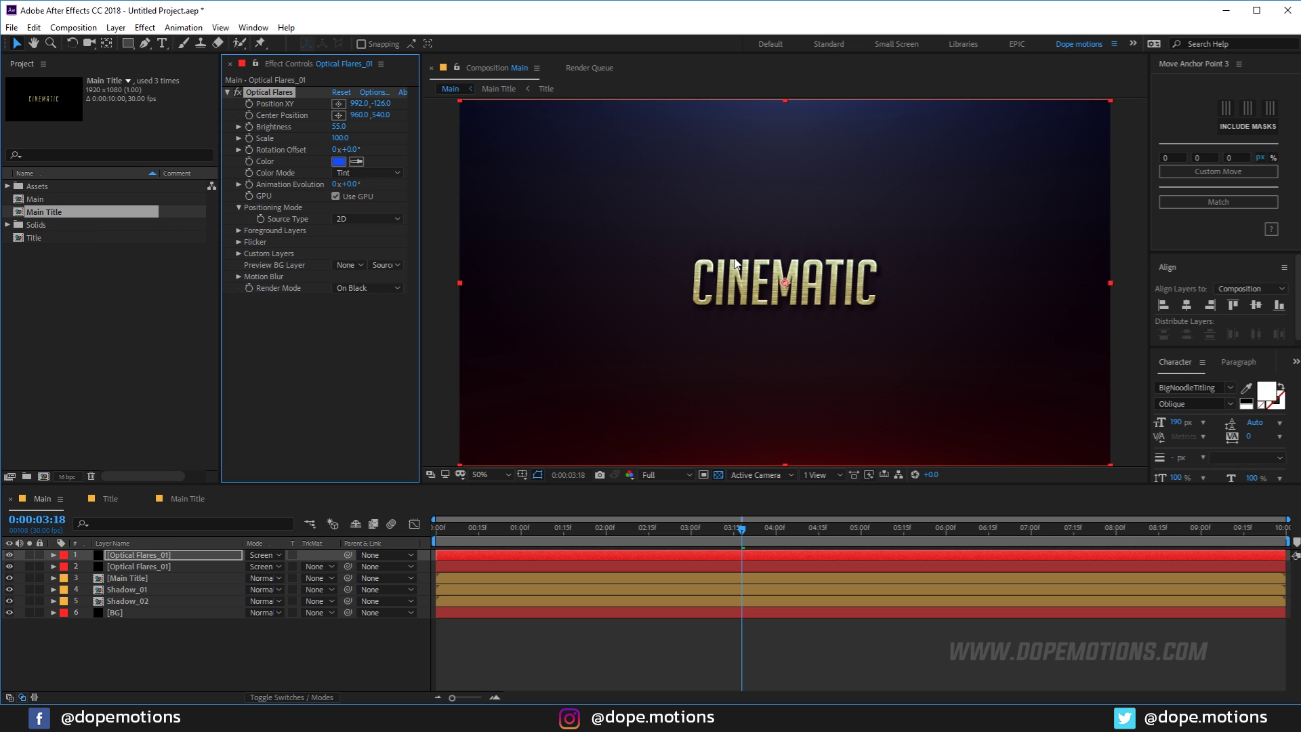
pyautogui.moveTo(482, 528); pyautogui.dragTo(606, 532)
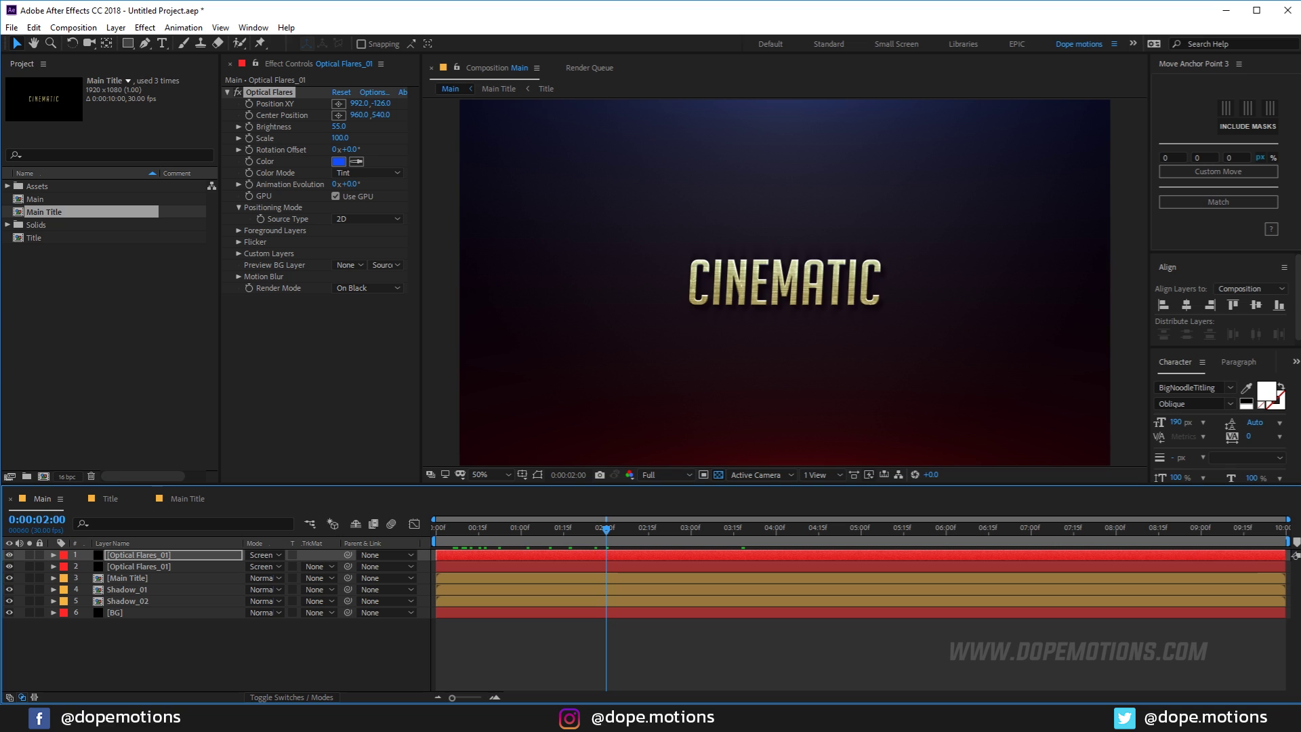
# Step: Add an adjustment layer on top of the Main composition's layer stack and rename it Light
pyautogui.click(1297, 493)
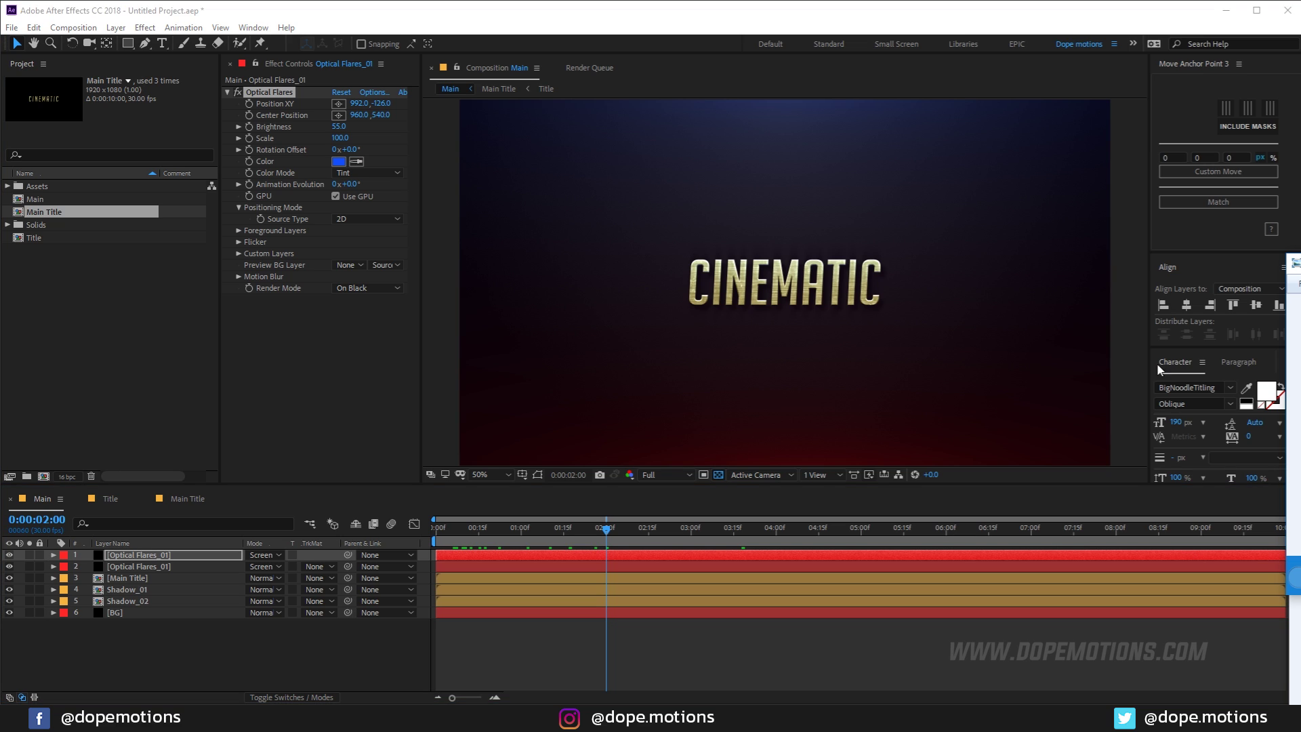
pyautogui.click(324, 653)
pyautogui.rightClick(226, 652)
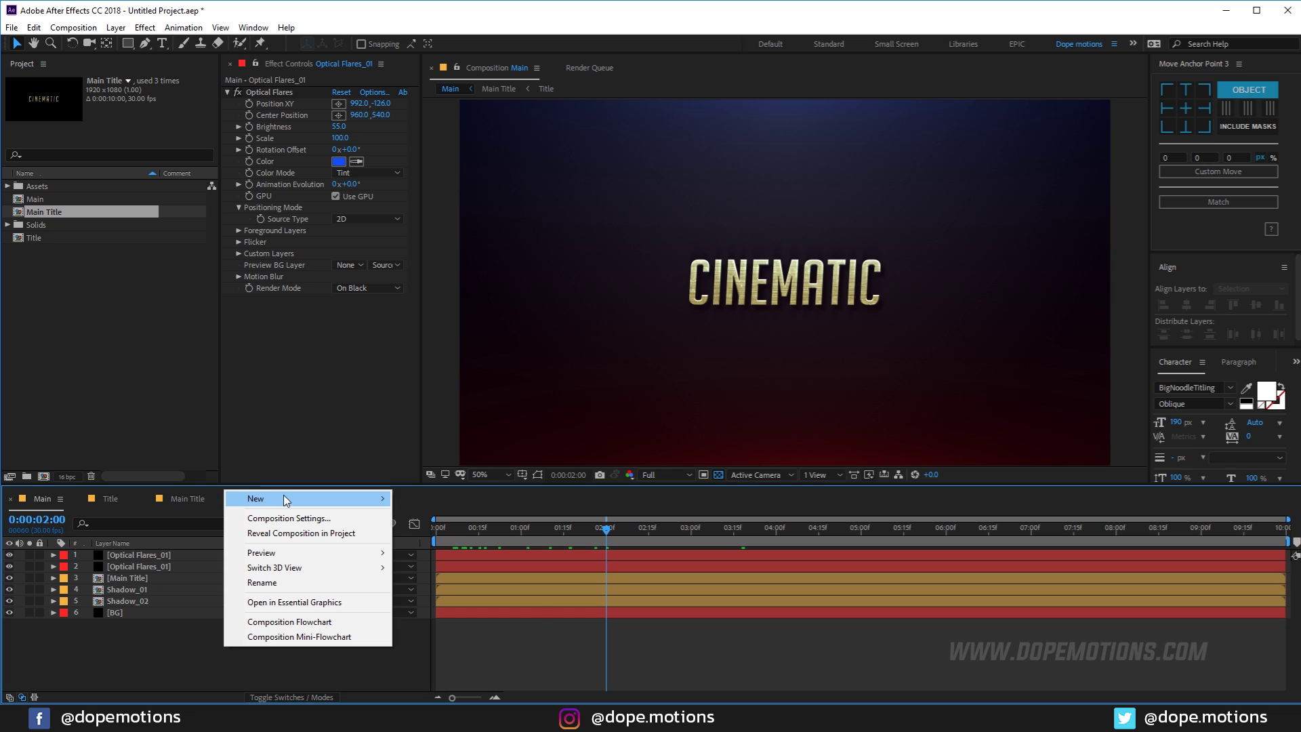
pyautogui.moveTo(304, 498)
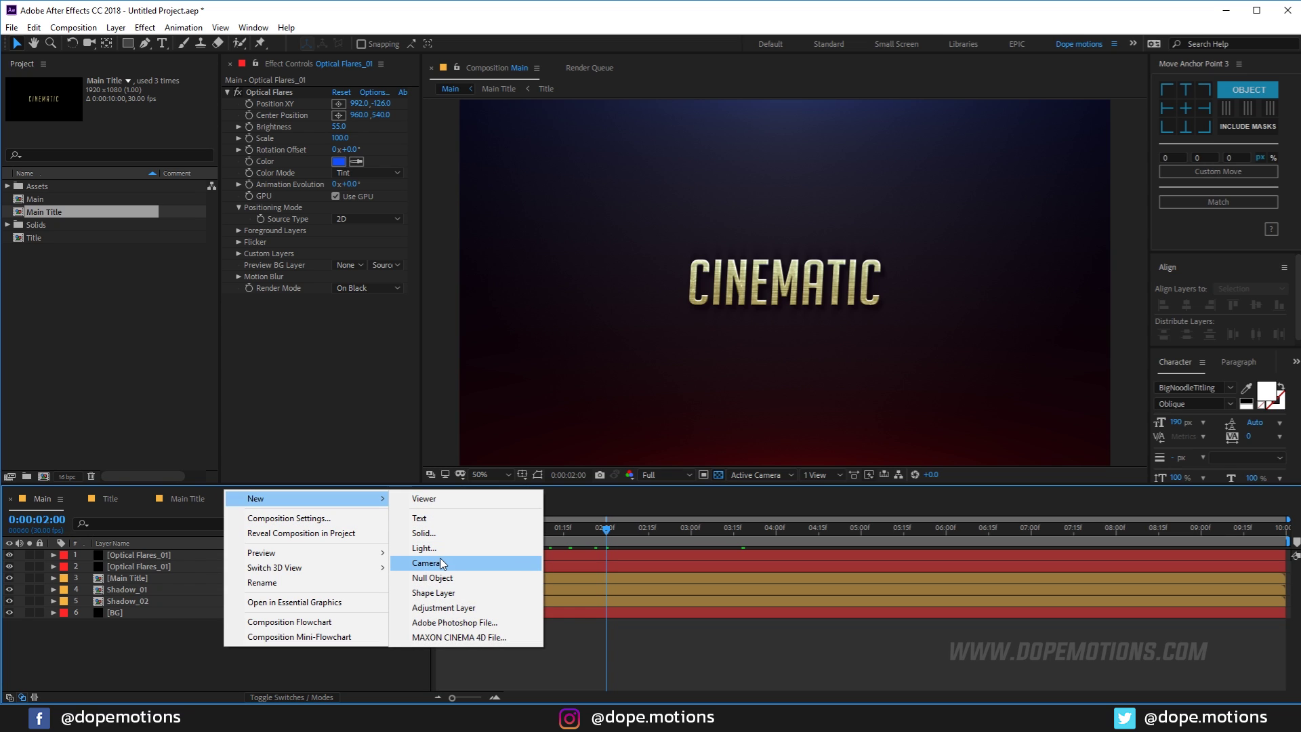
pyautogui.click(452, 607)
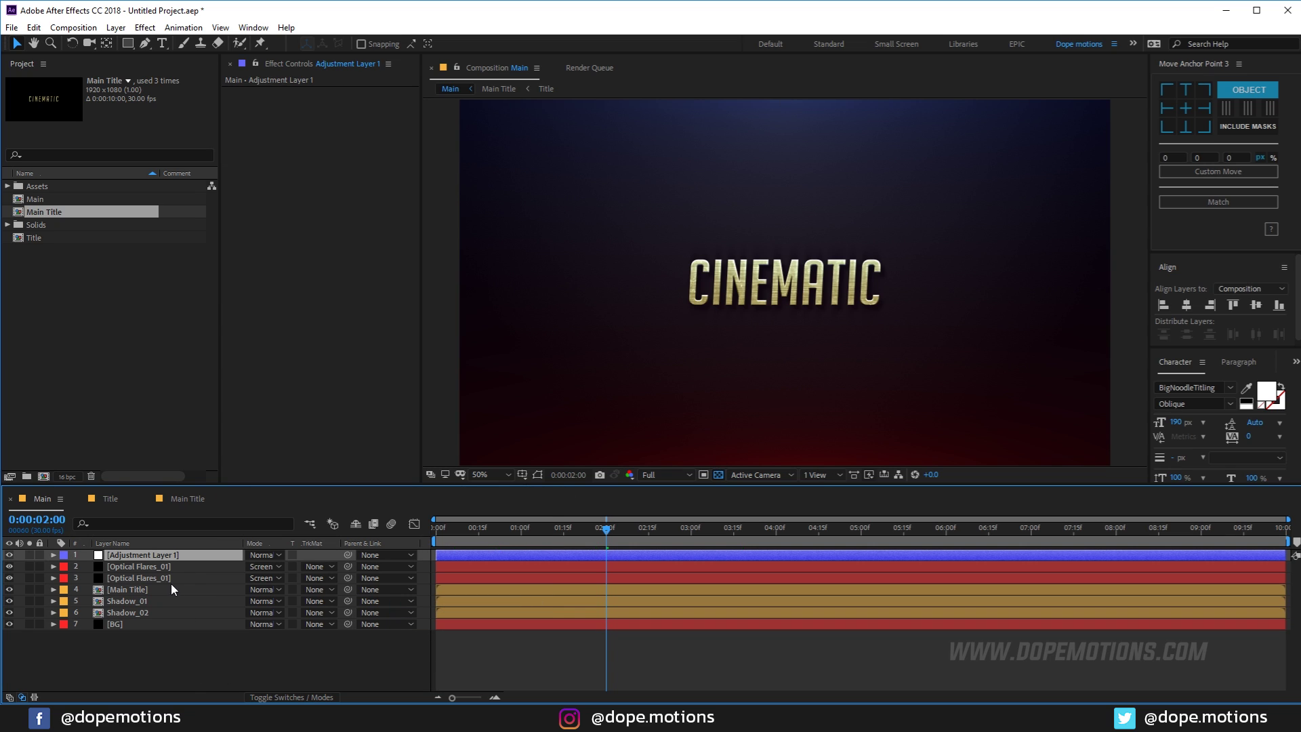
pyautogui.press('Return')
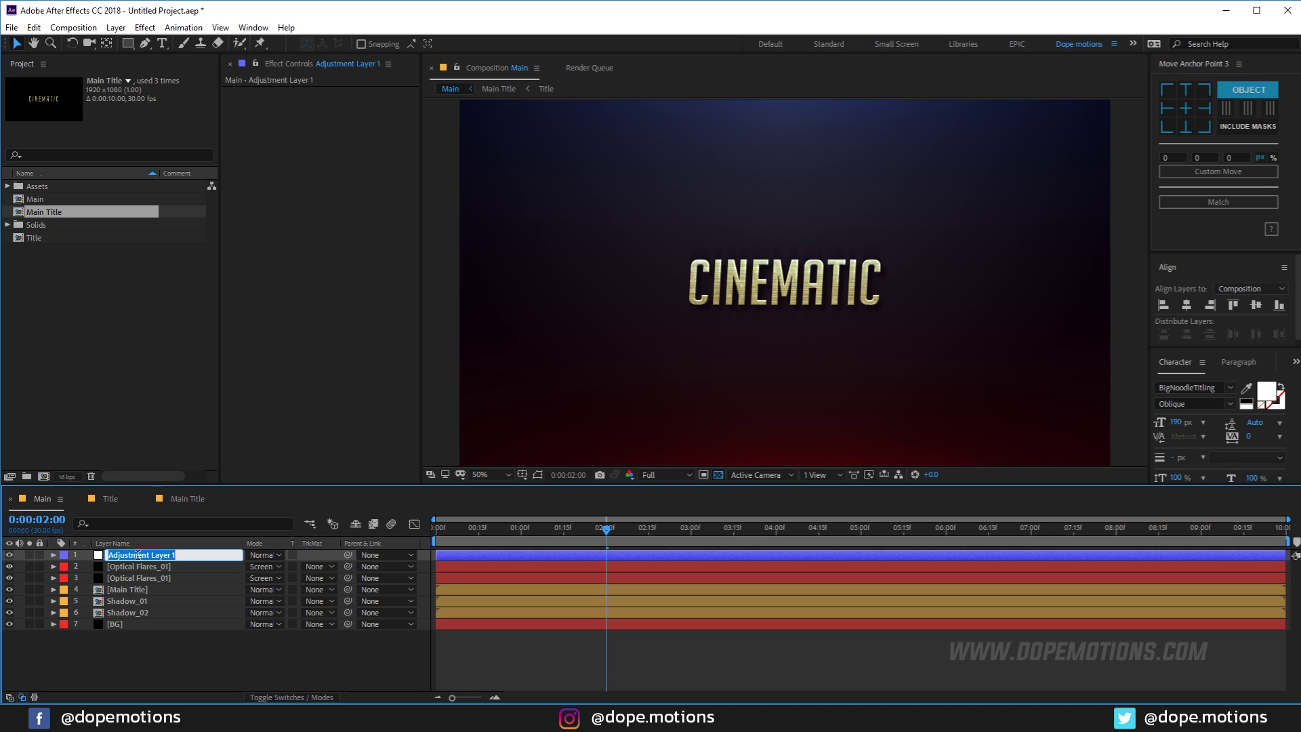
pyautogui.write('Light')
pyautogui.press('Return')
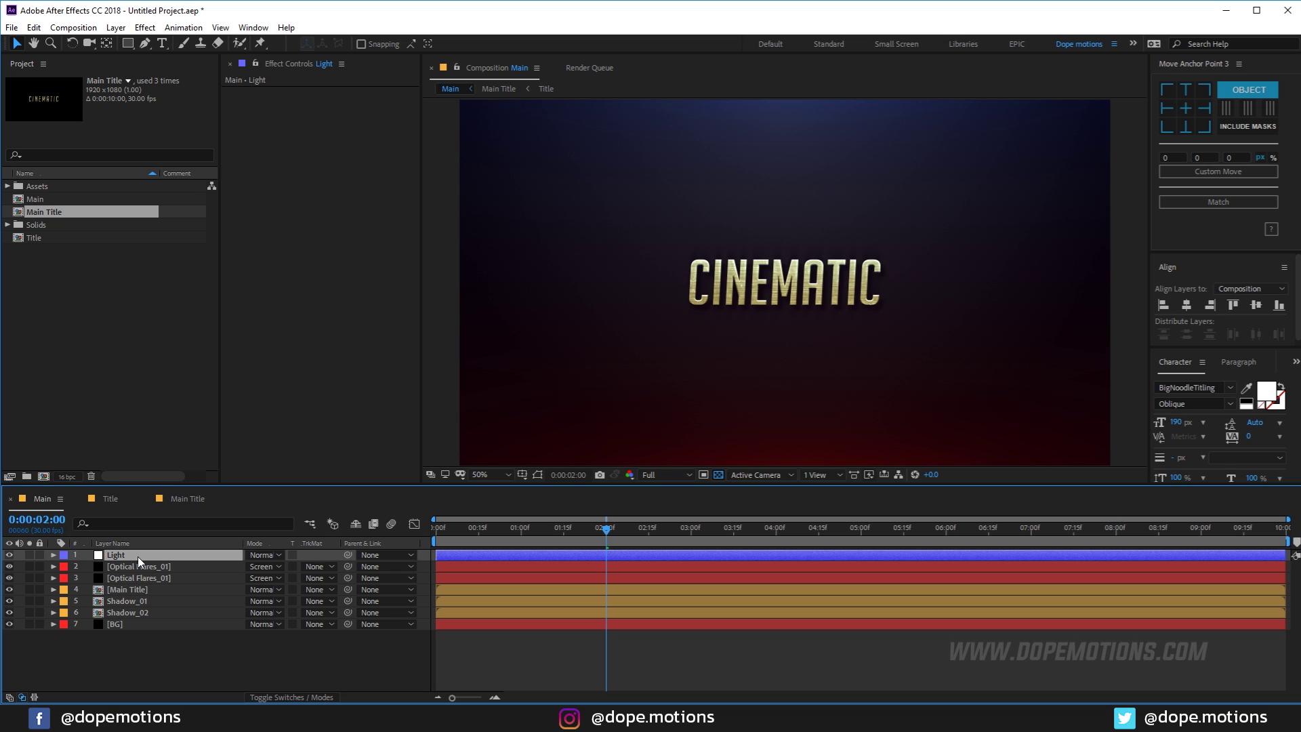
# Step: Apply the CC Spotlight effect to the Light adjustment layer
pyautogui.hotkey('ctrl', 'space')
pyautogui.write('cc ')
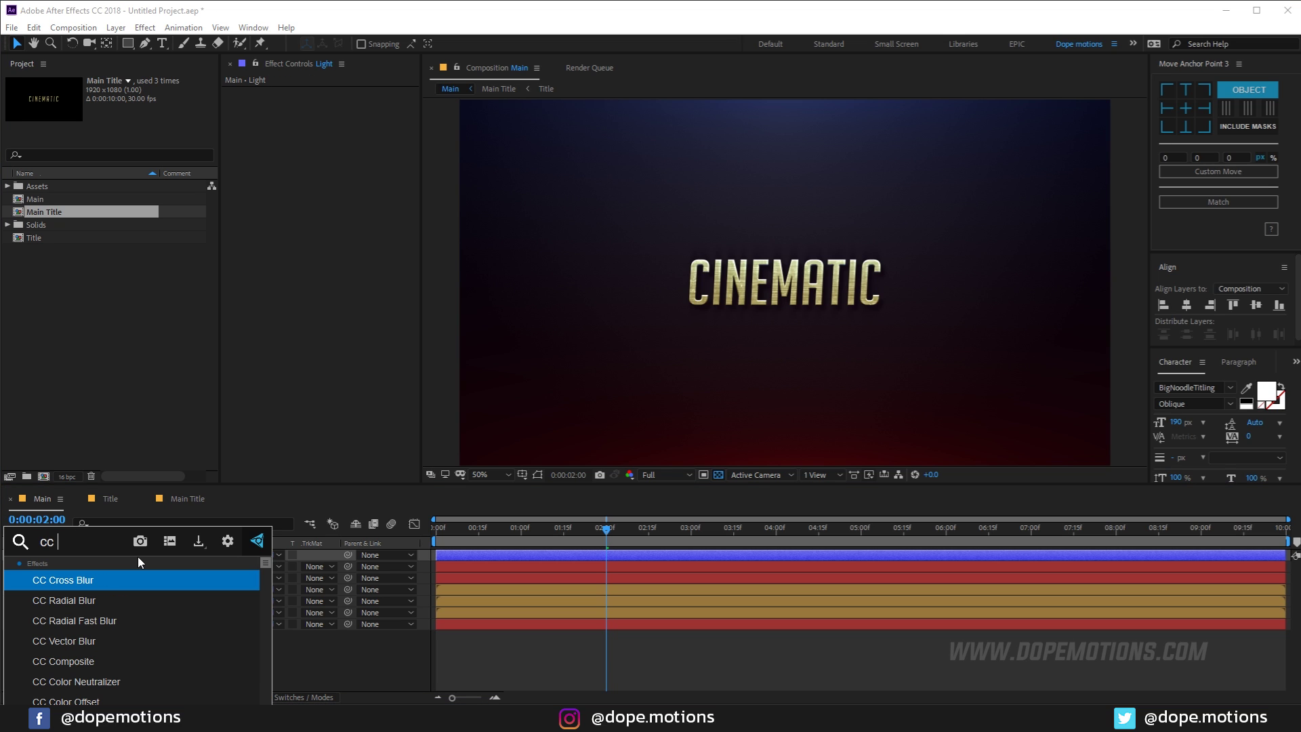
pyautogui.write('sp')
pyautogui.click(92, 644)
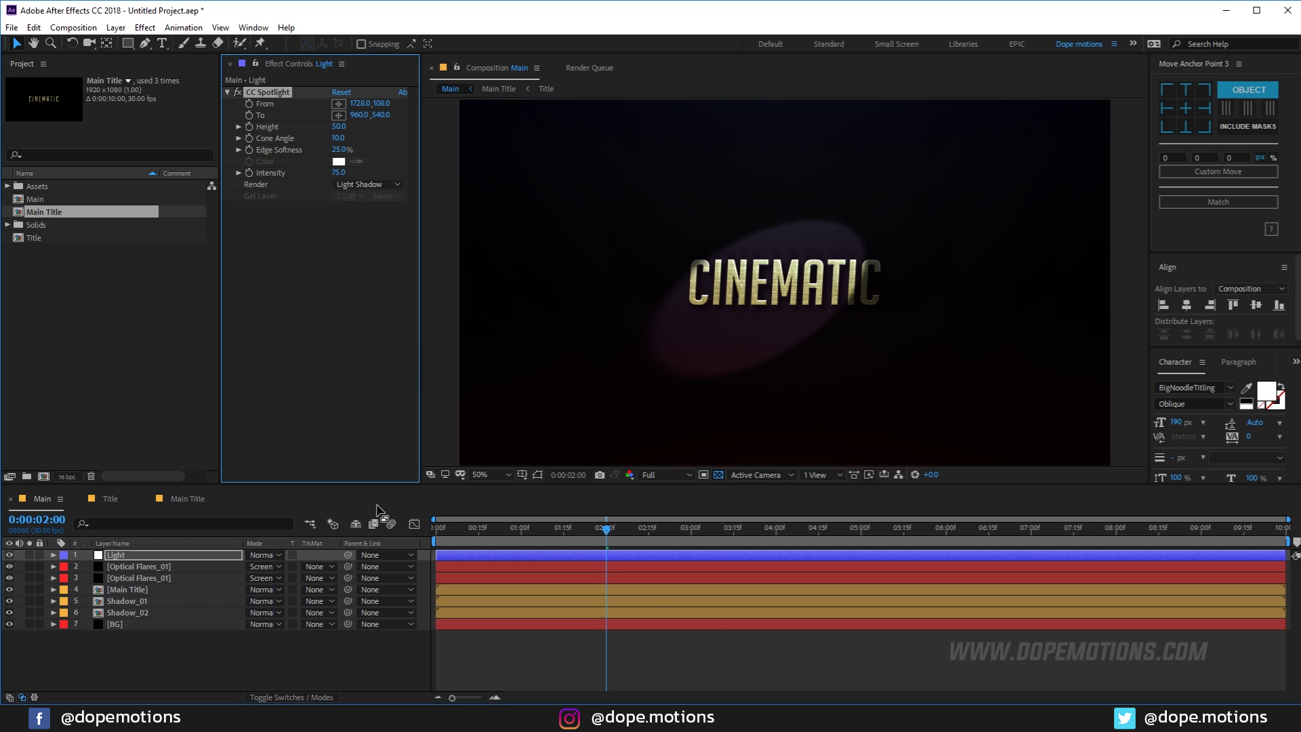
pyautogui.click(1196, 718)
pyautogui.click(1093, 691)
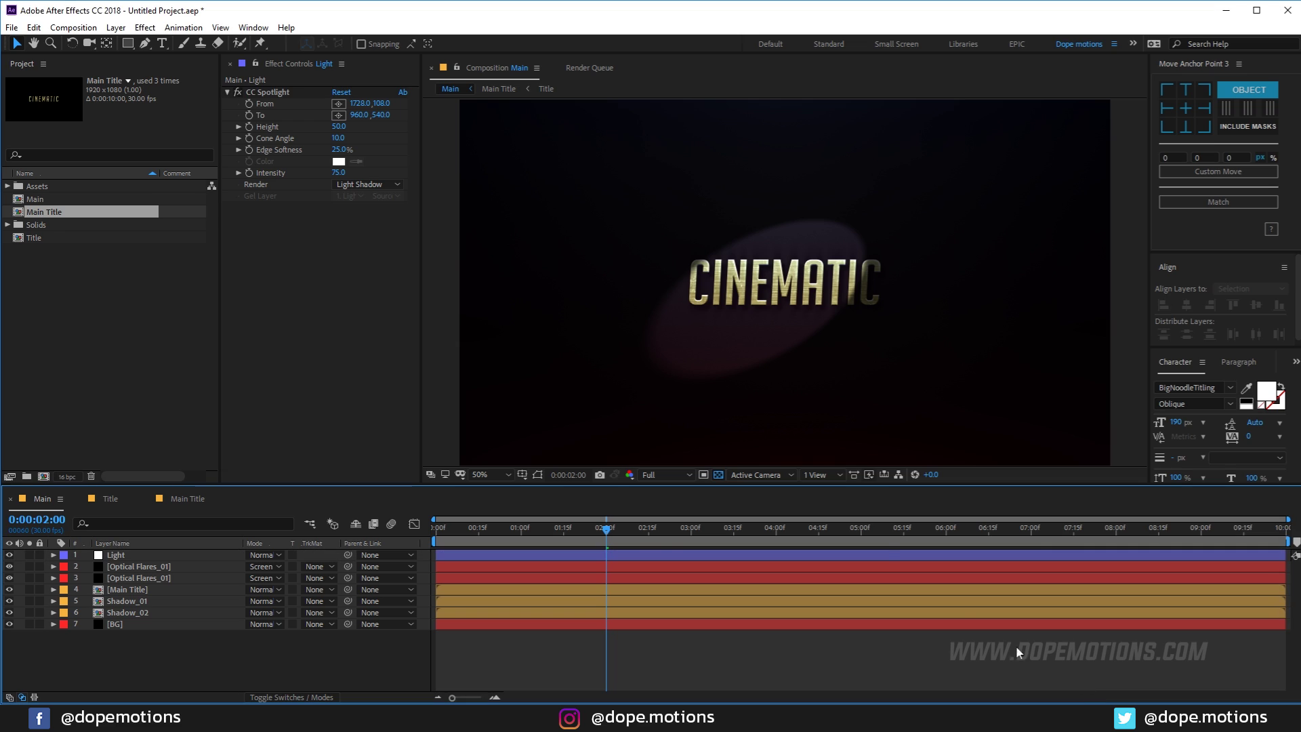
# Step: Set the spotlight's From position to 930, -500 so the light shines down from above the frame
pyautogui.click(357, 104)
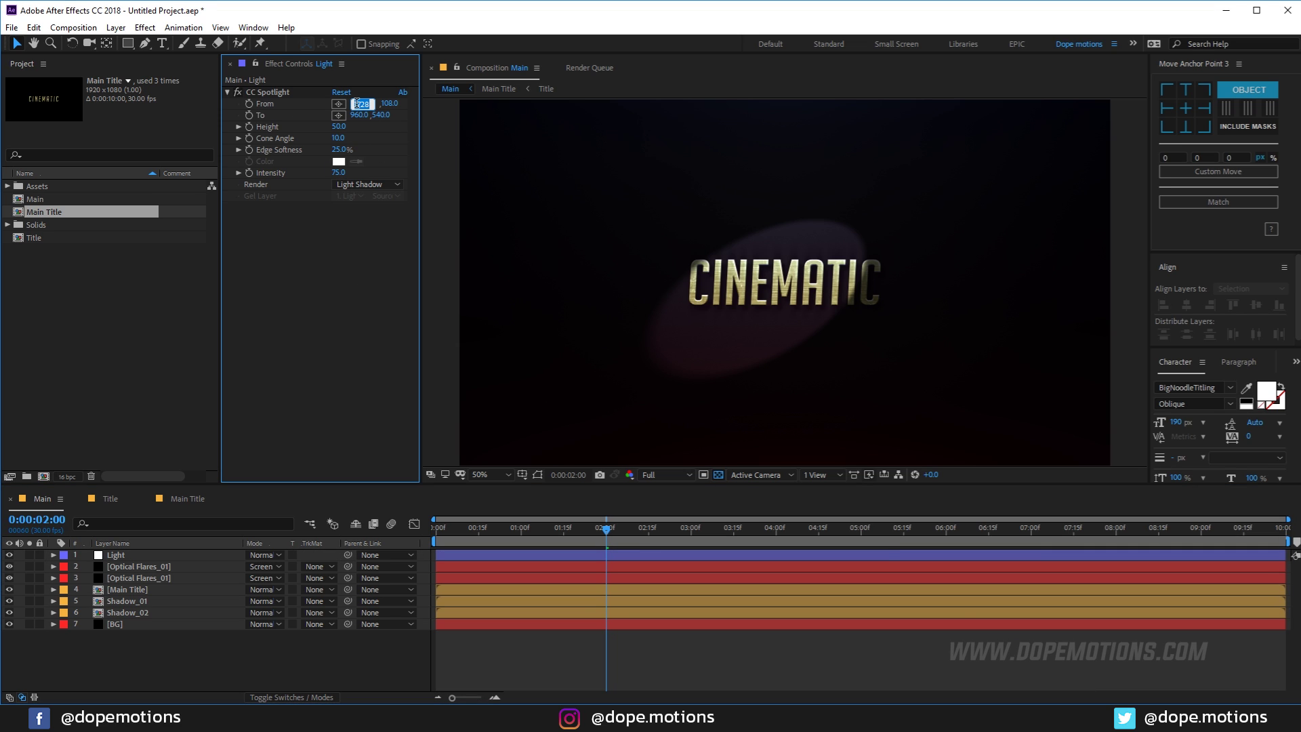
pyautogui.write('930')
pyautogui.press('Return')
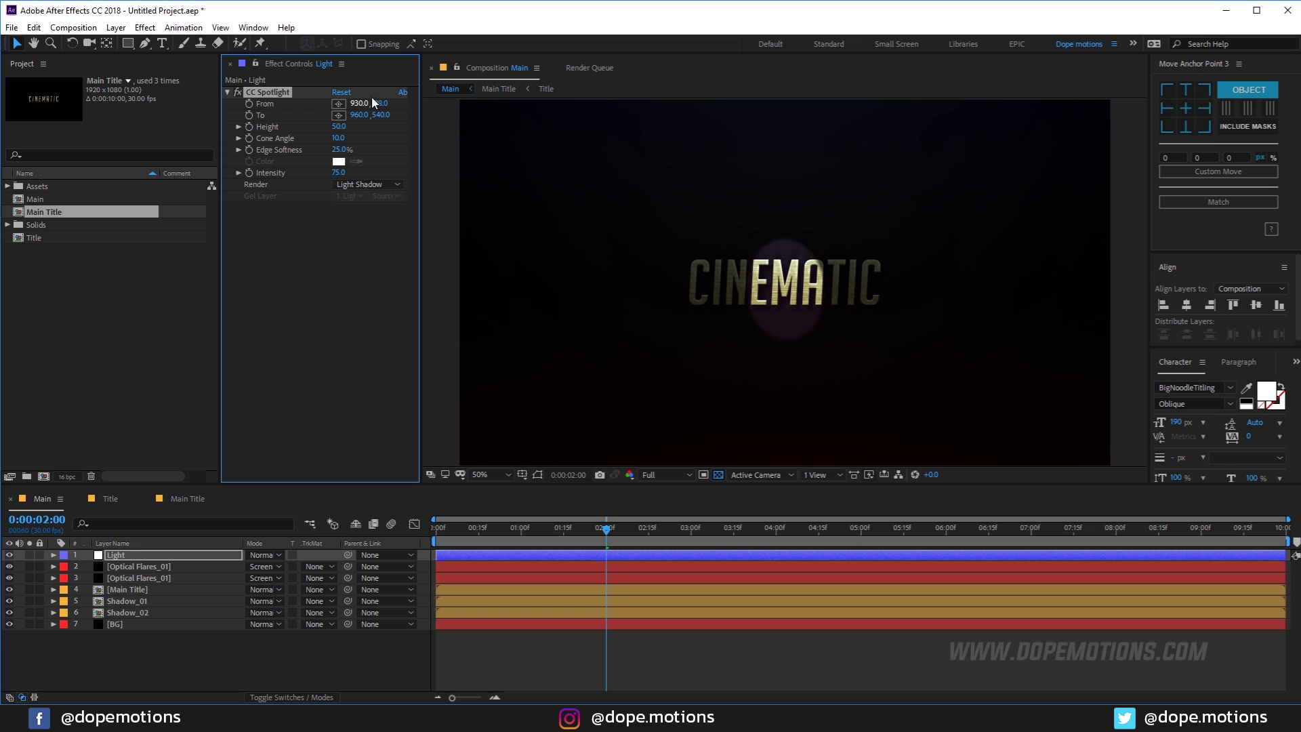
pyautogui.click(378, 104)
pyautogui.press('BackSpace')
pyautogui.write('-500')
pyautogui.press('Return')
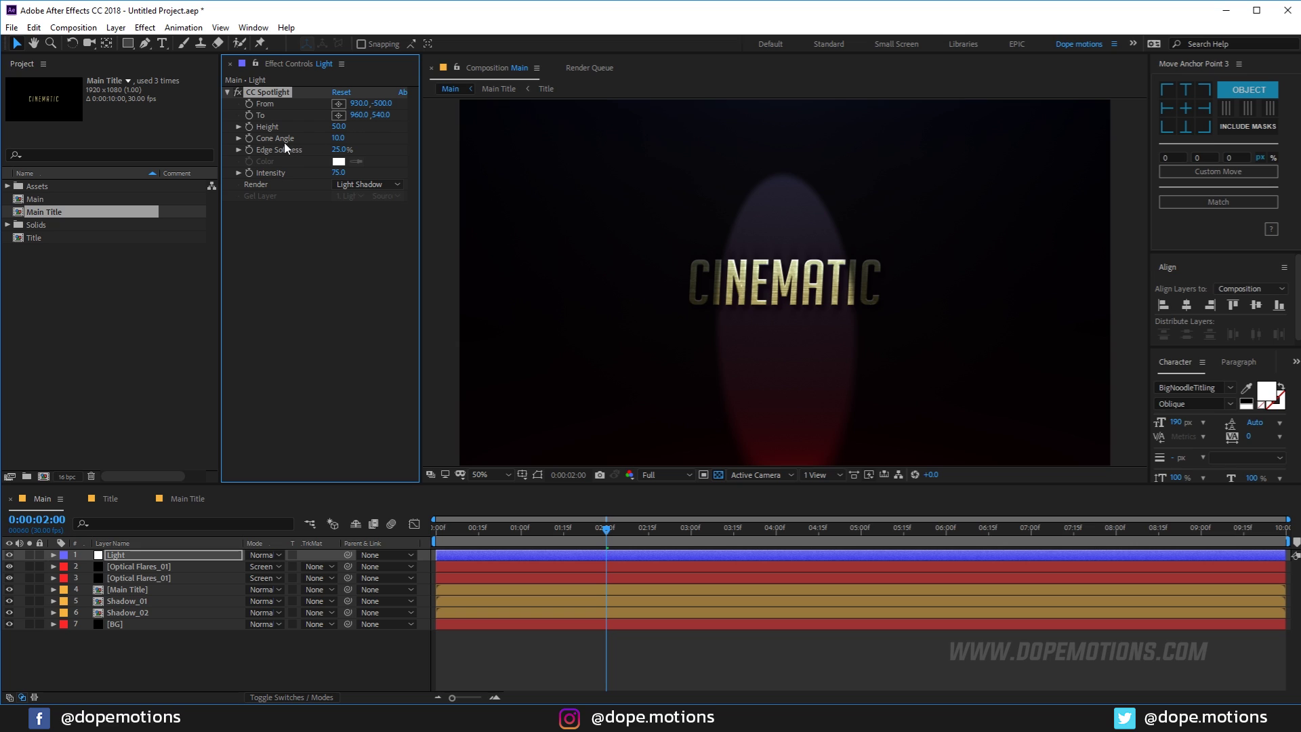
# Step: Set the spotlight's height to 100, edge softness to 100% and cone angle to about 38.7
pyautogui.click(337, 126)
pyautogui.press('Return')
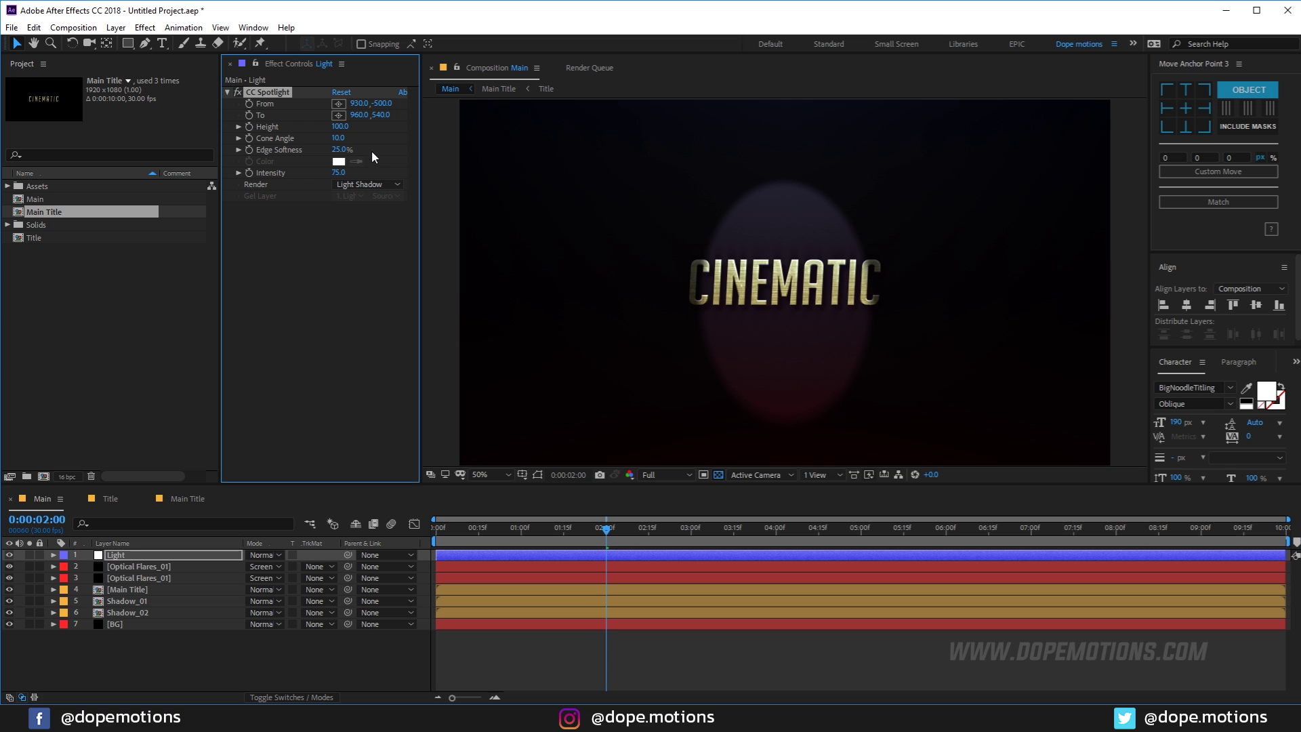
pyautogui.moveTo(338, 138); pyautogui.dragTo(432, 144)
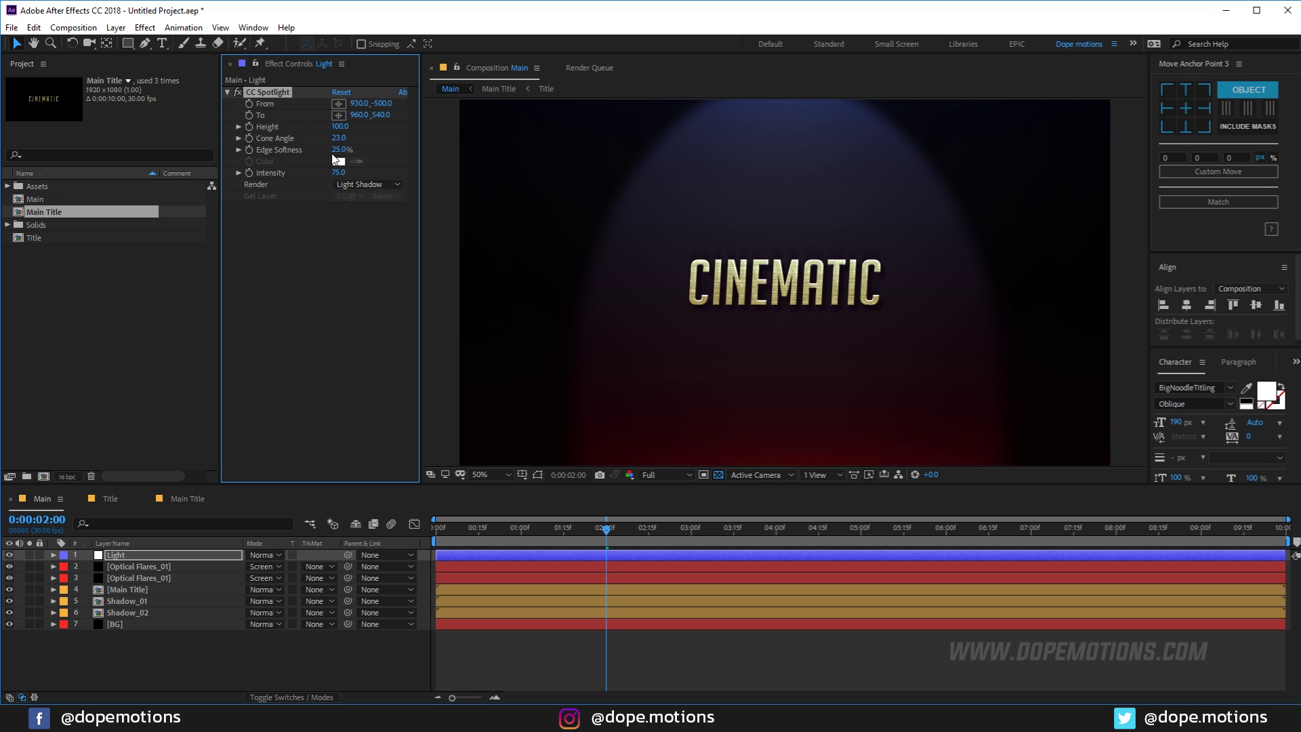
pyautogui.moveTo(338, 150); pyautogui.dragTo(416, 141)
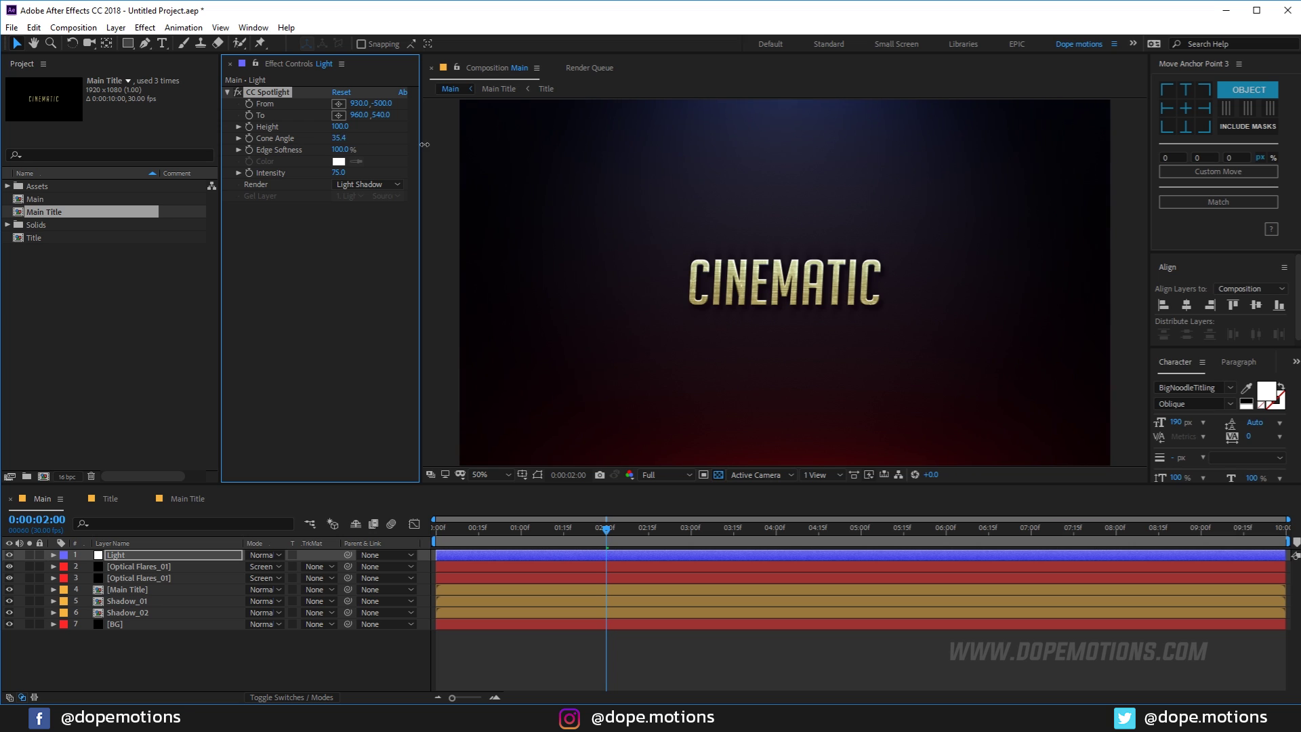
pyautogui.click(450, 151)
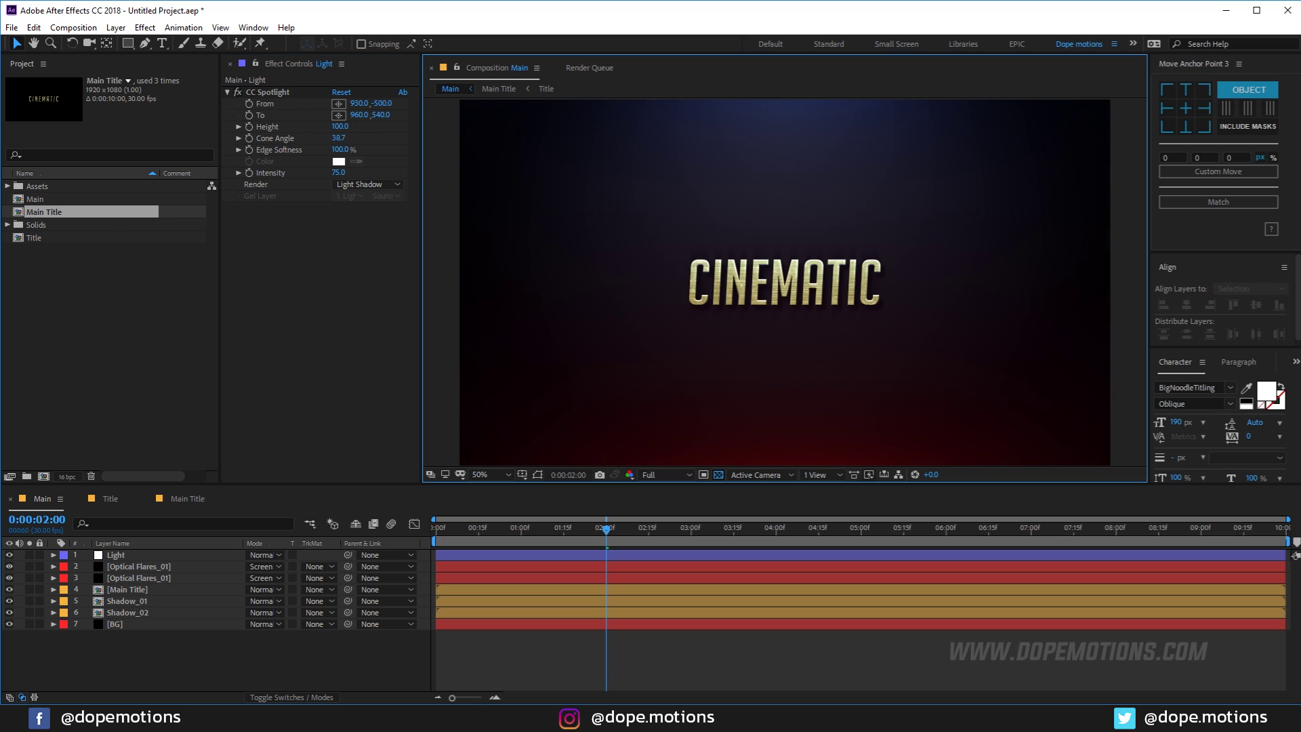
# Step: Compare the frame with the Light layer hidden and shown, and widen the spotlight's cone angle to about 51.6
pyautogui.click(10, 557)
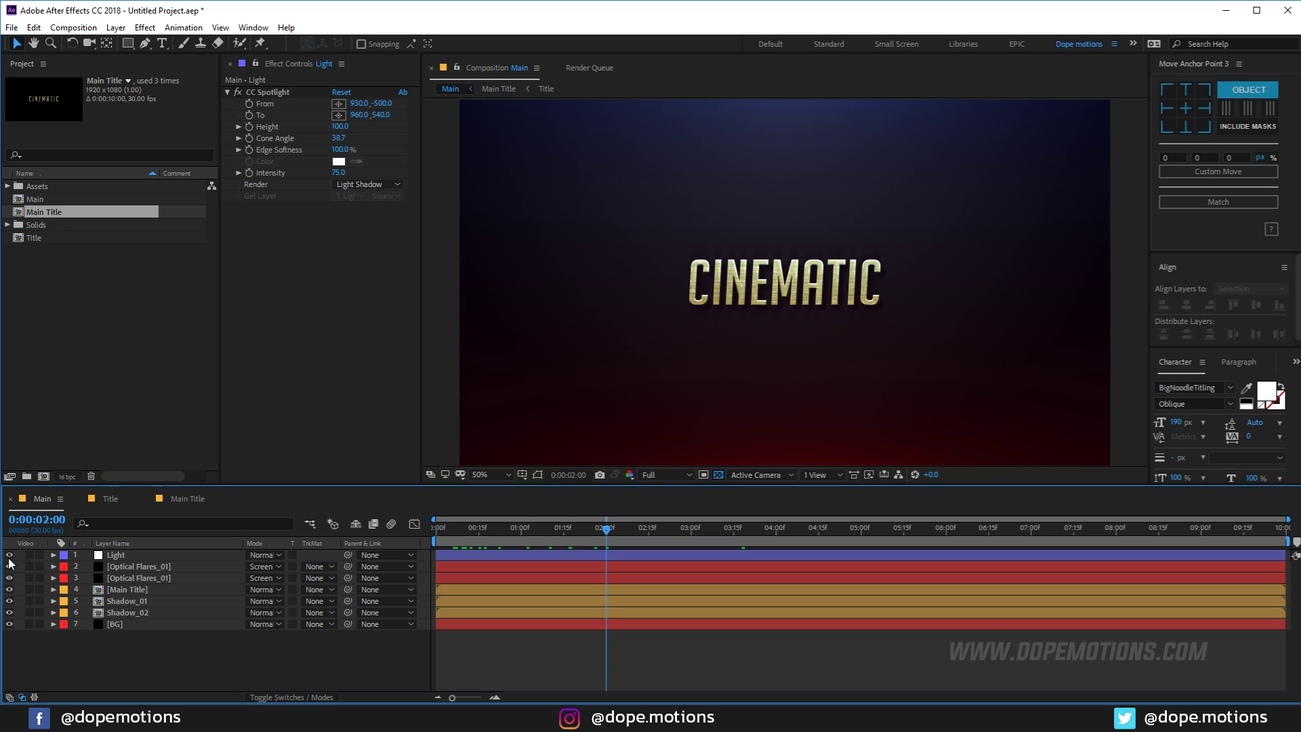
pyautogui.click(10, 556)
pyautogui.moveTo(338, 138)
pyautogui.mouseDown()
pyautogui.moveTo(345, 152)
pyautogui.moveTo(344, 141)
pyautogui.mouseUp()
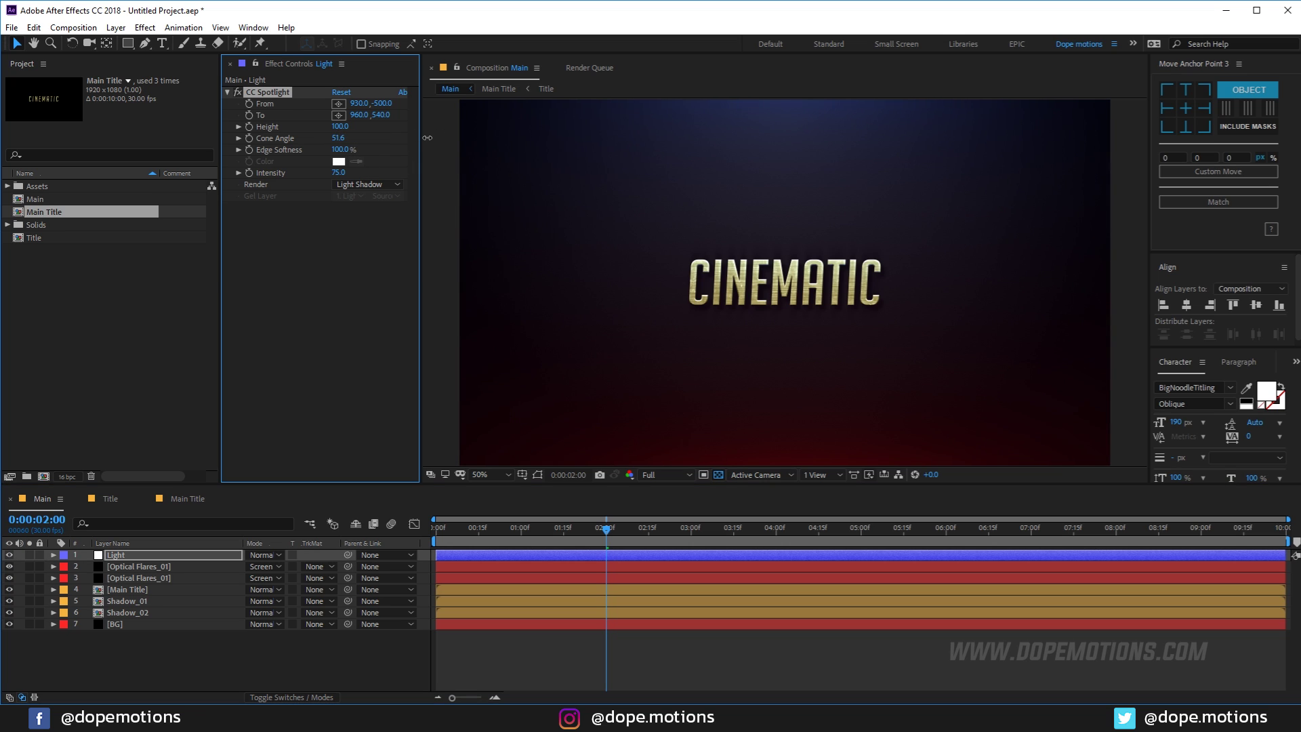
# Step: Set the brightness of both the blue and the red optical flares to 65
pyautogui.click(140, 565)
pyautogui.click(336, 127)
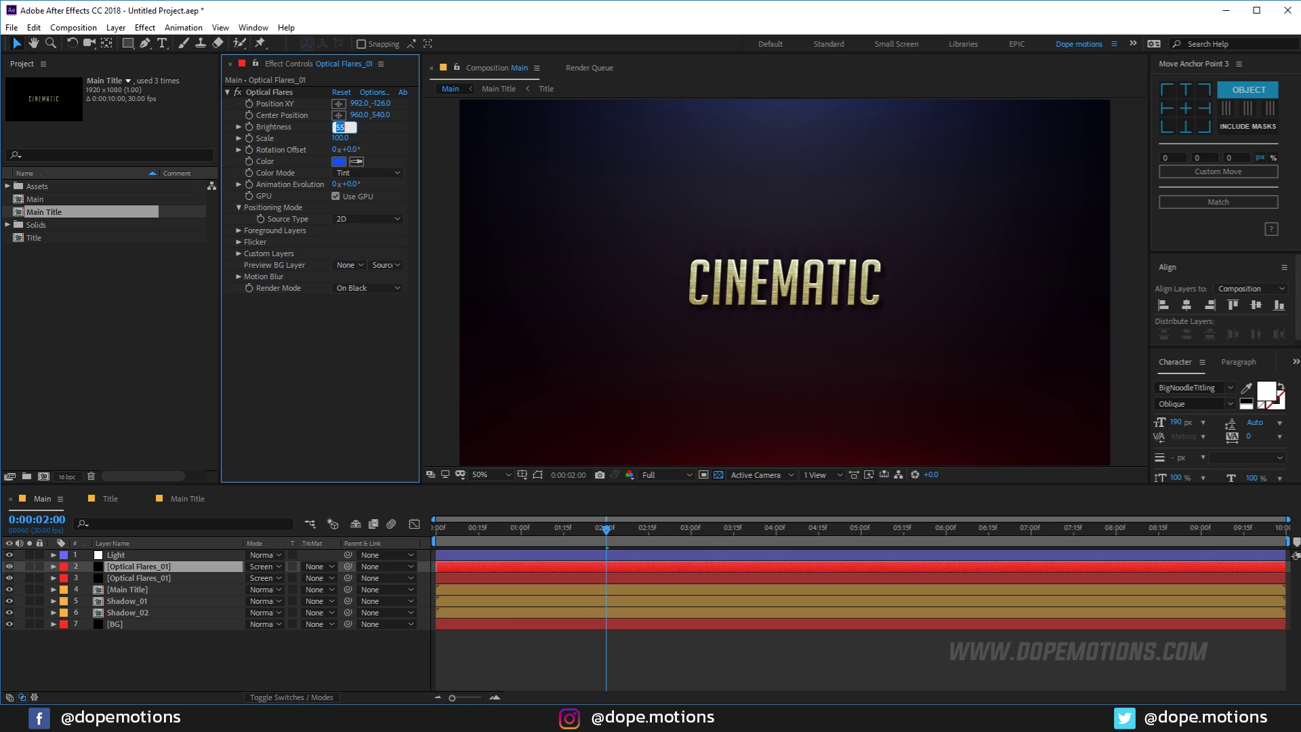
pyautogui.write('45')
pyautogui.press('Return')
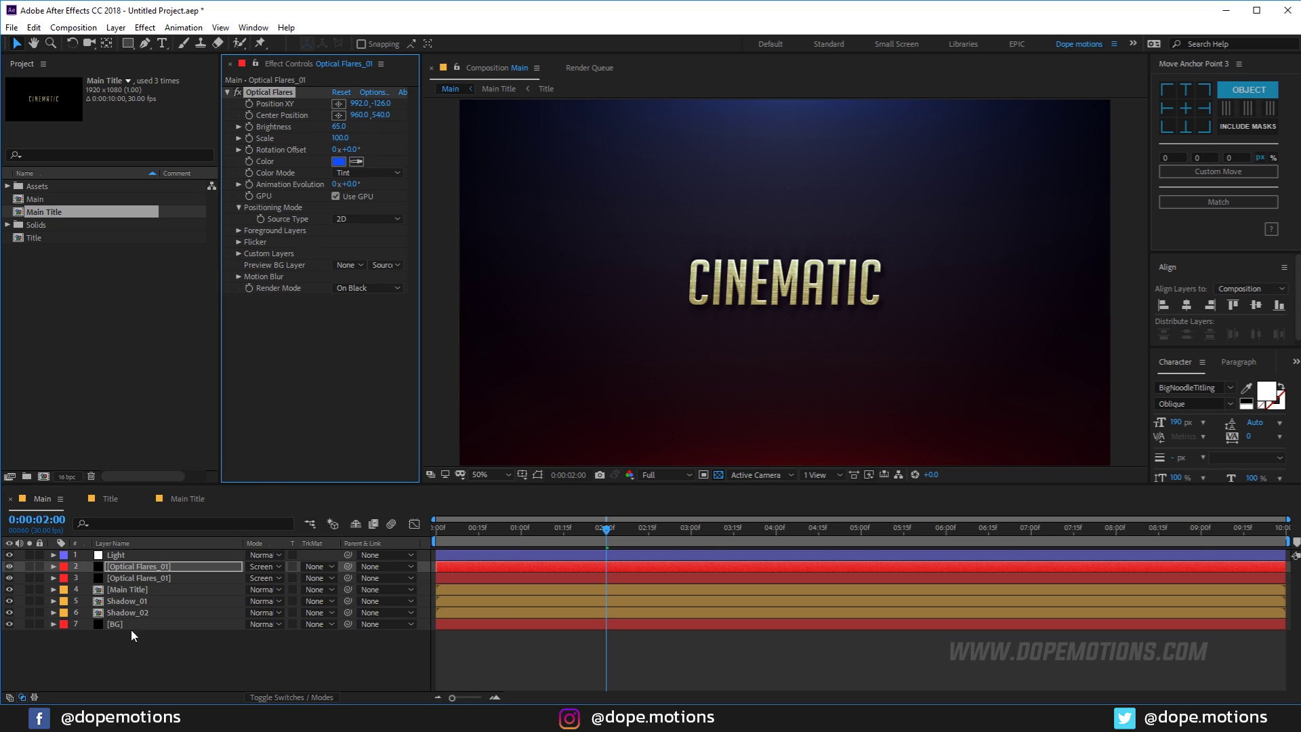
pyautogui.click(111, 578)
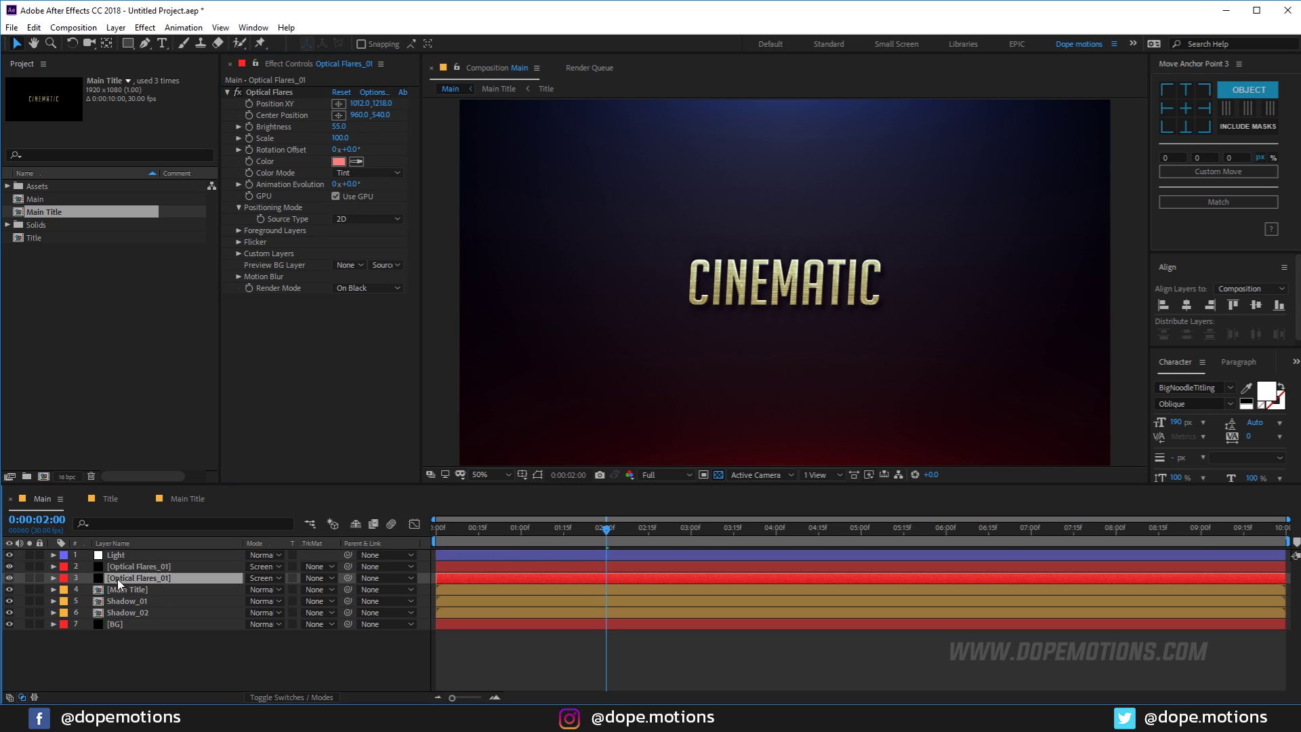
pyautogui.click(338, 127)
pyautogui.press('Return')
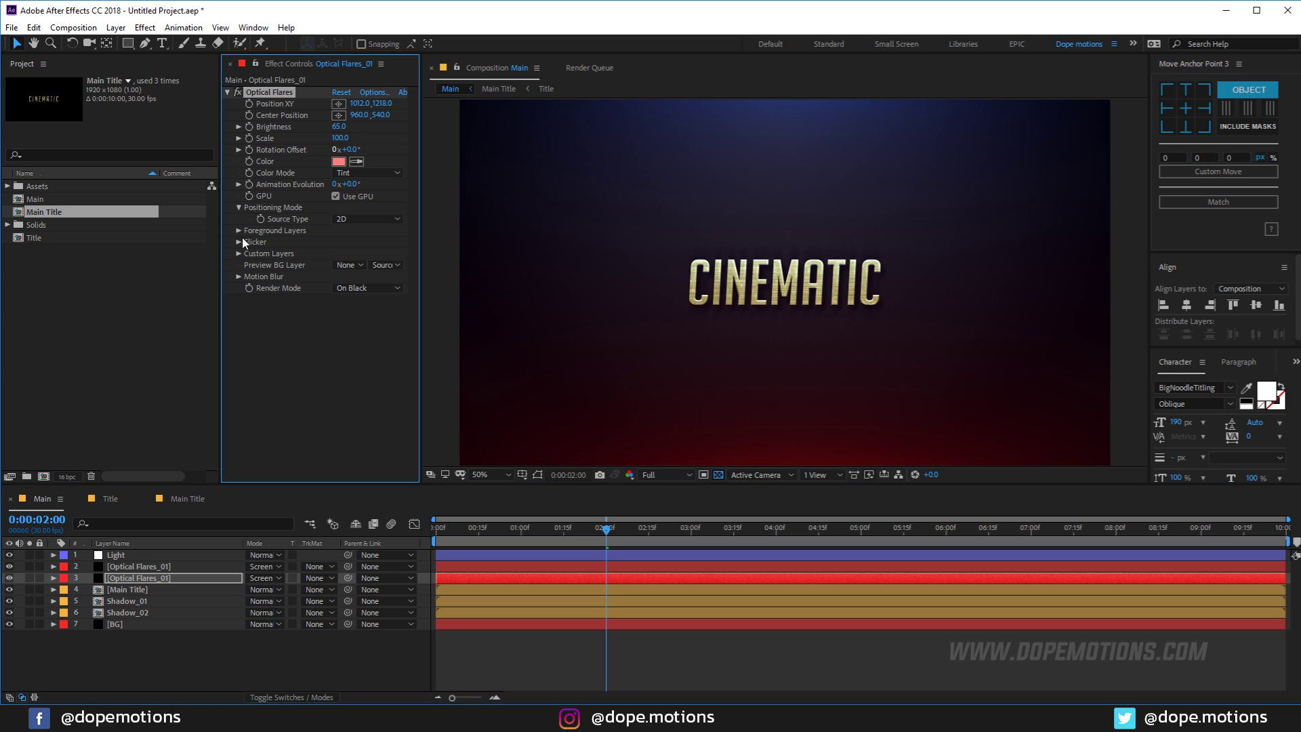
pyautogui.click(123, 656)
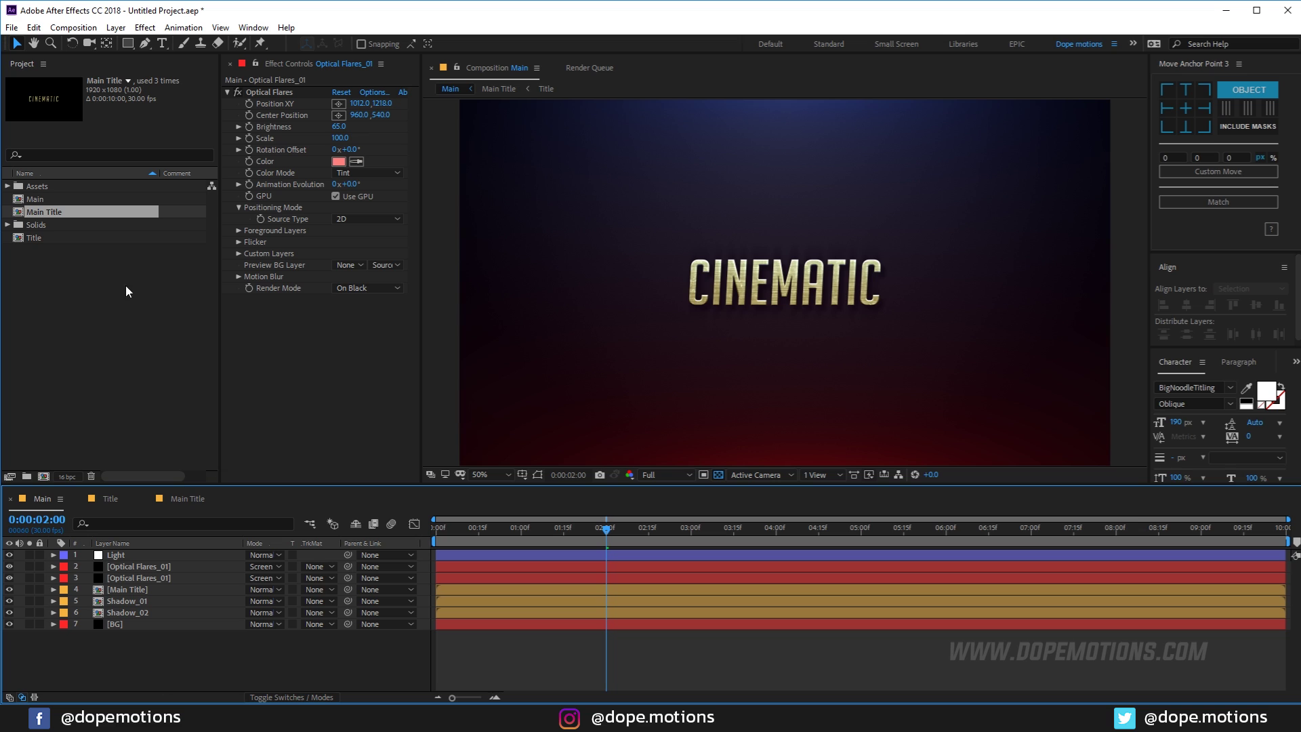
# Step: Place dust_particles.mov from the Assets folder at the top of the Main composition's layer stack
pyautogui.click(8, 188)
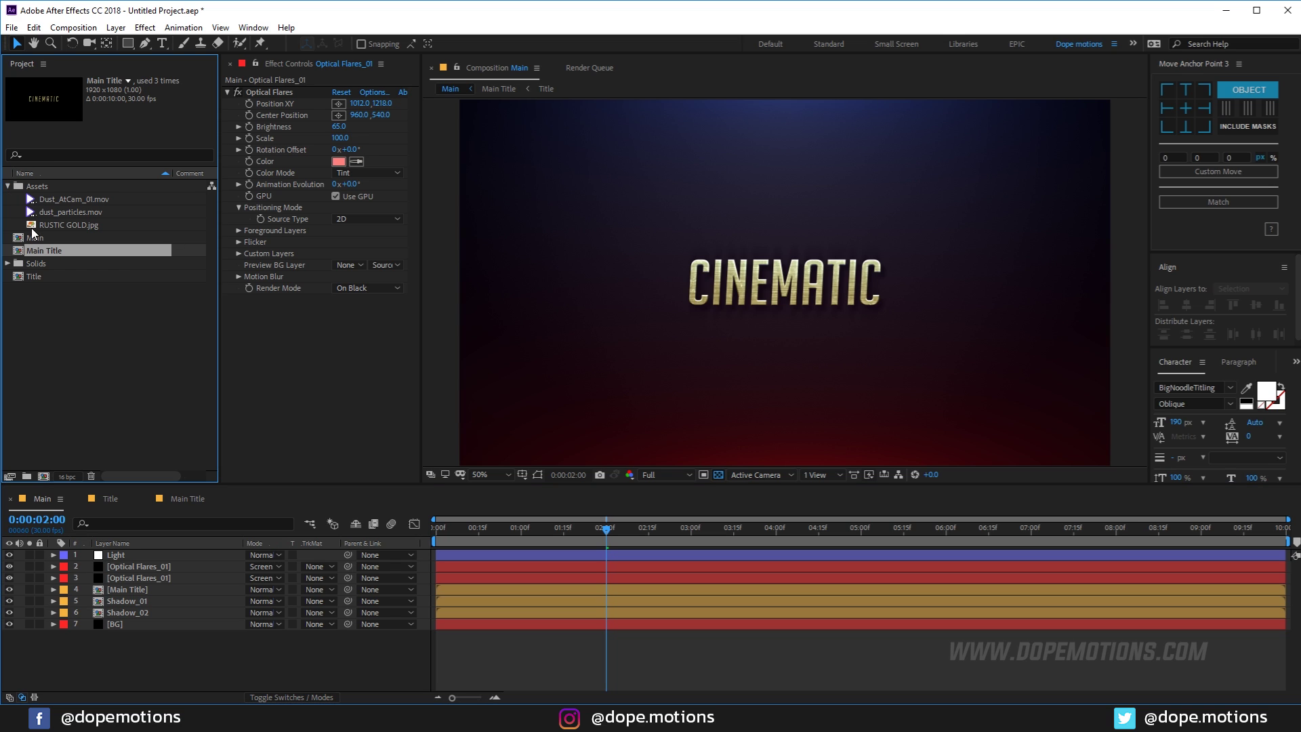
pyautogui.click(70, 214)
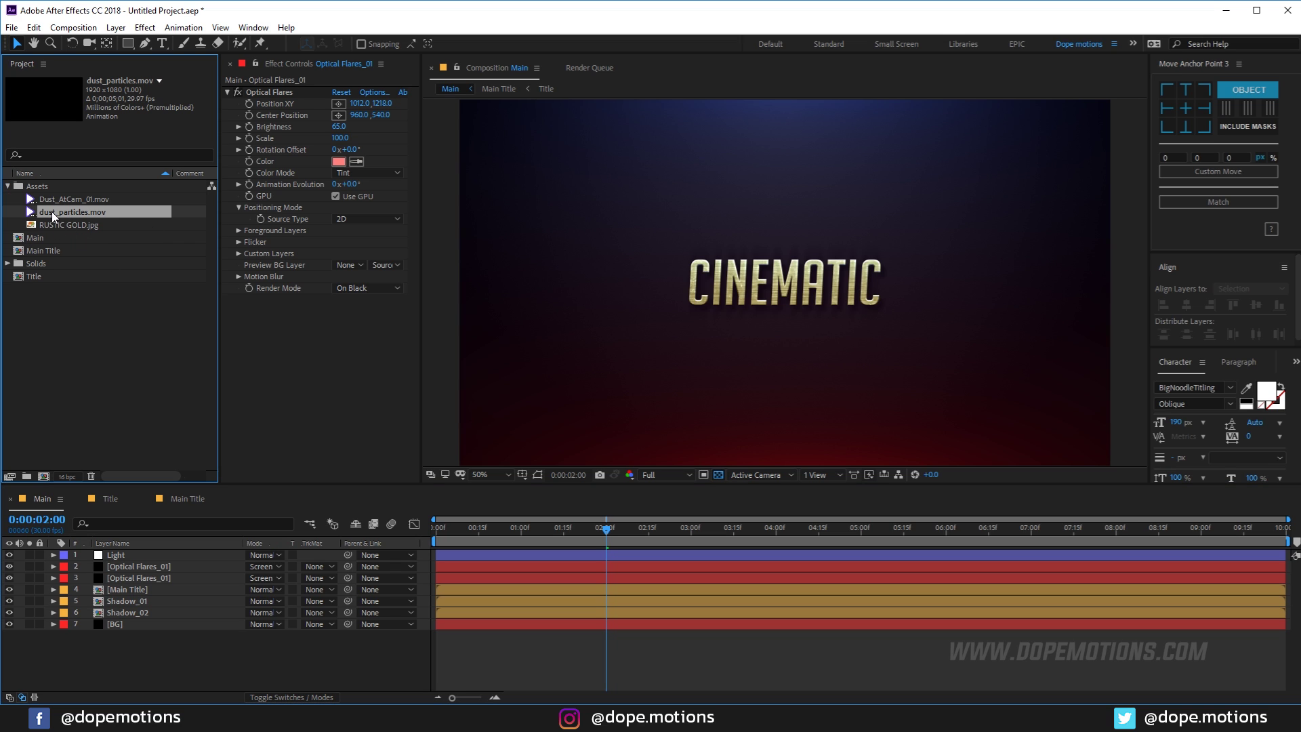
pyautogui.moveTo(53, 215); pyautogui.dragTo(131, 552)
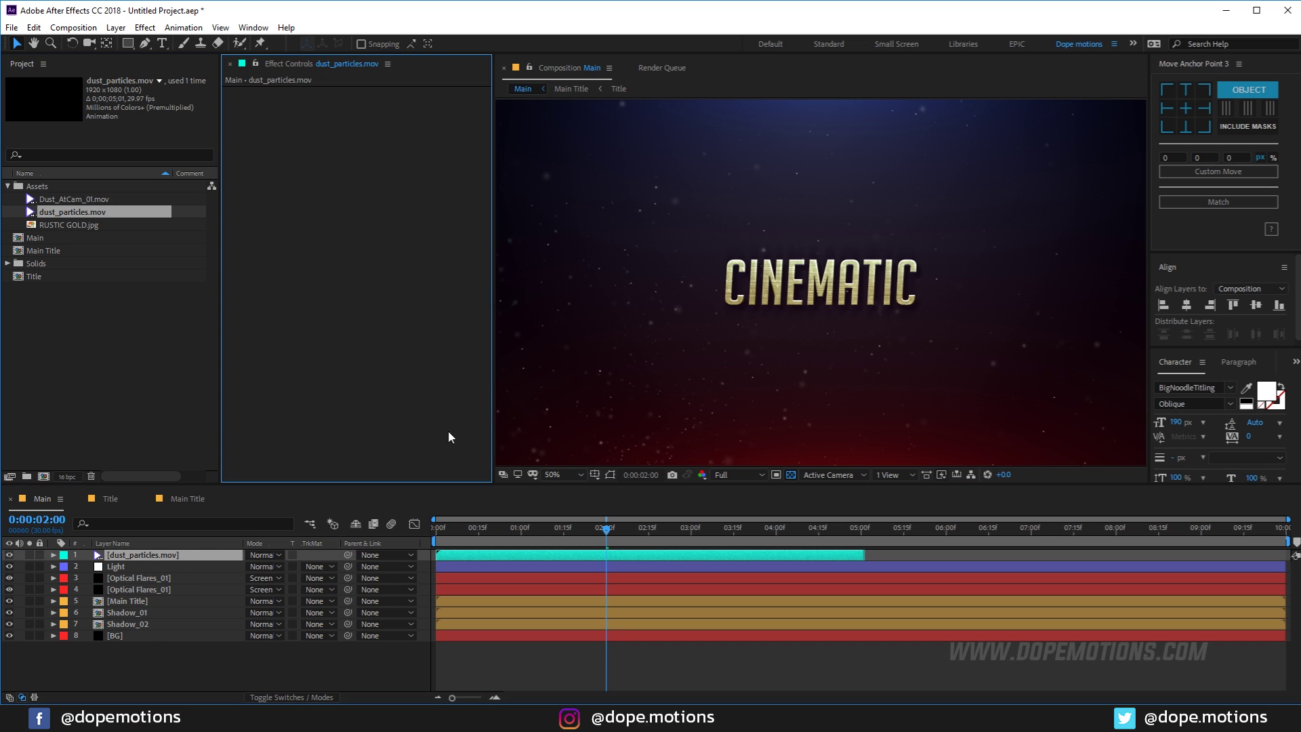
# Step: Apply the Tritone effect to the dust_particles.mov layer
pyautogui.hotkey('ctrl', 'space')
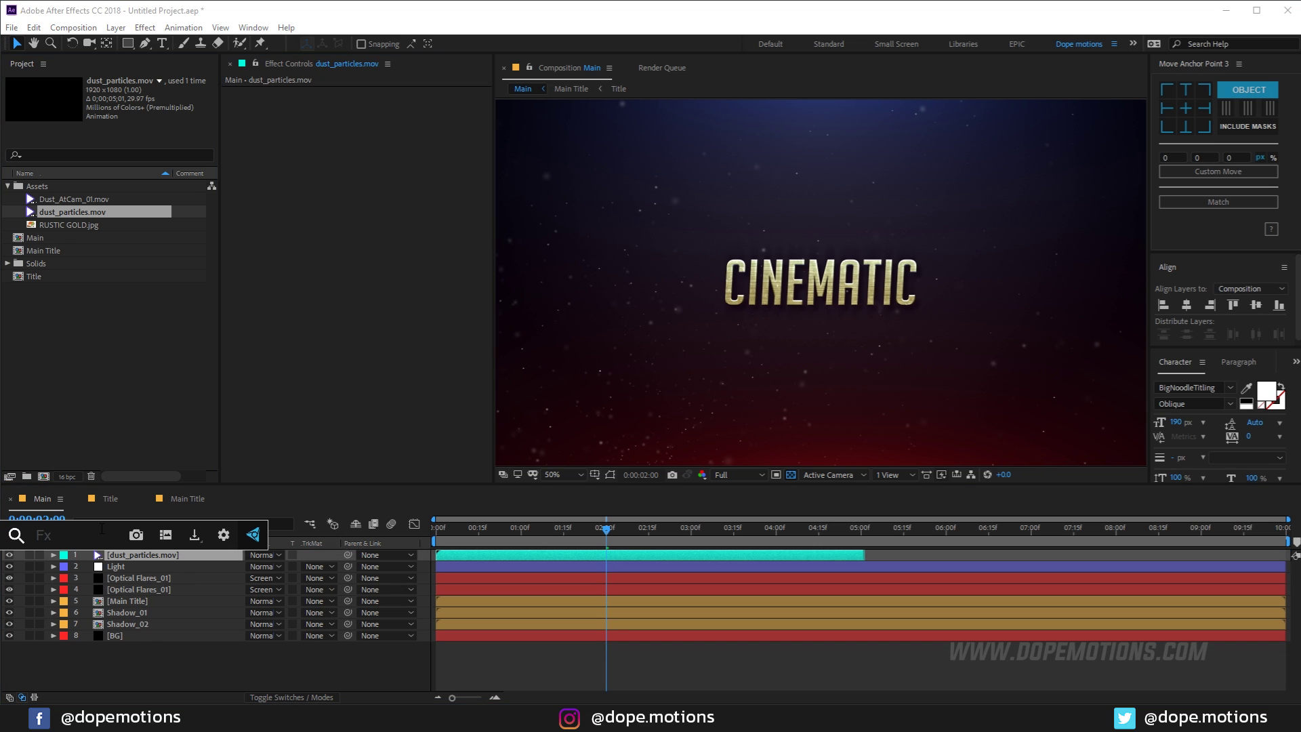
pyautogui.write('tri')
pyautogui.click(93, 573)
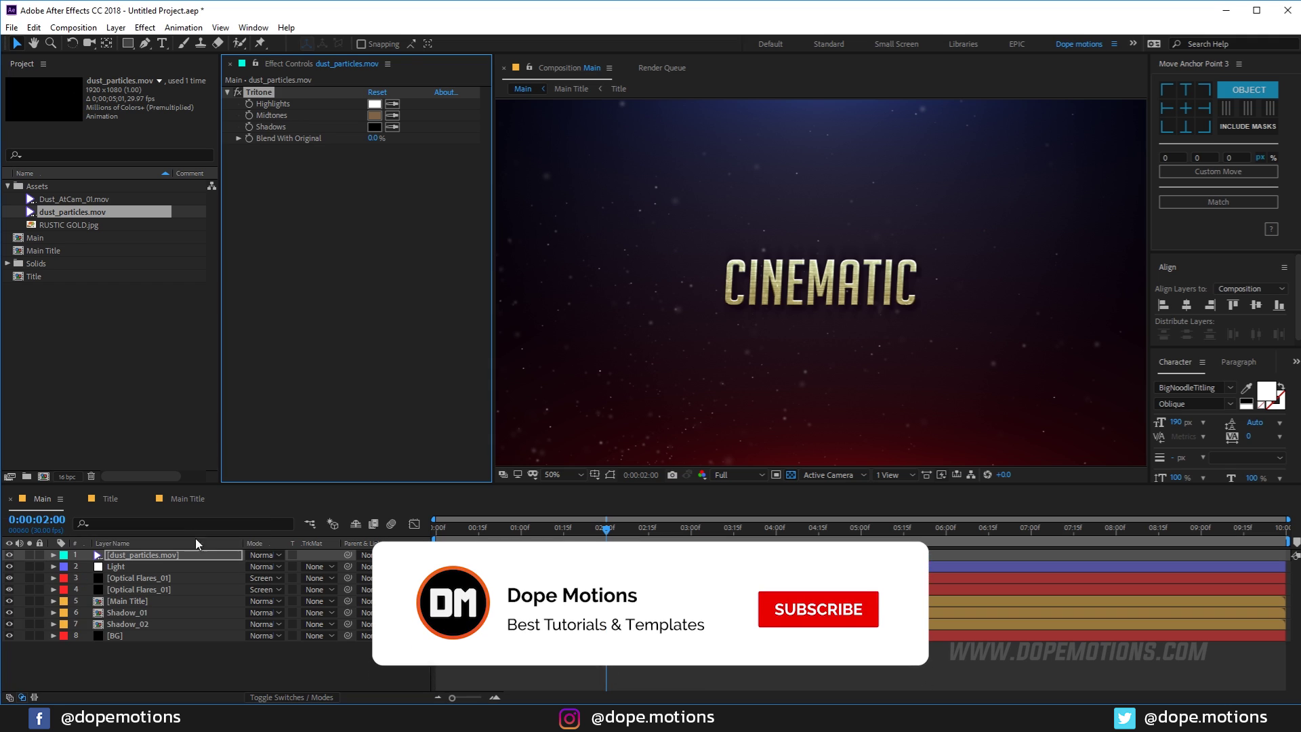
# Step: Change the Tritone midtones to a bright light orange and sample that color for the highlights
pyautogui.click(374, 115)
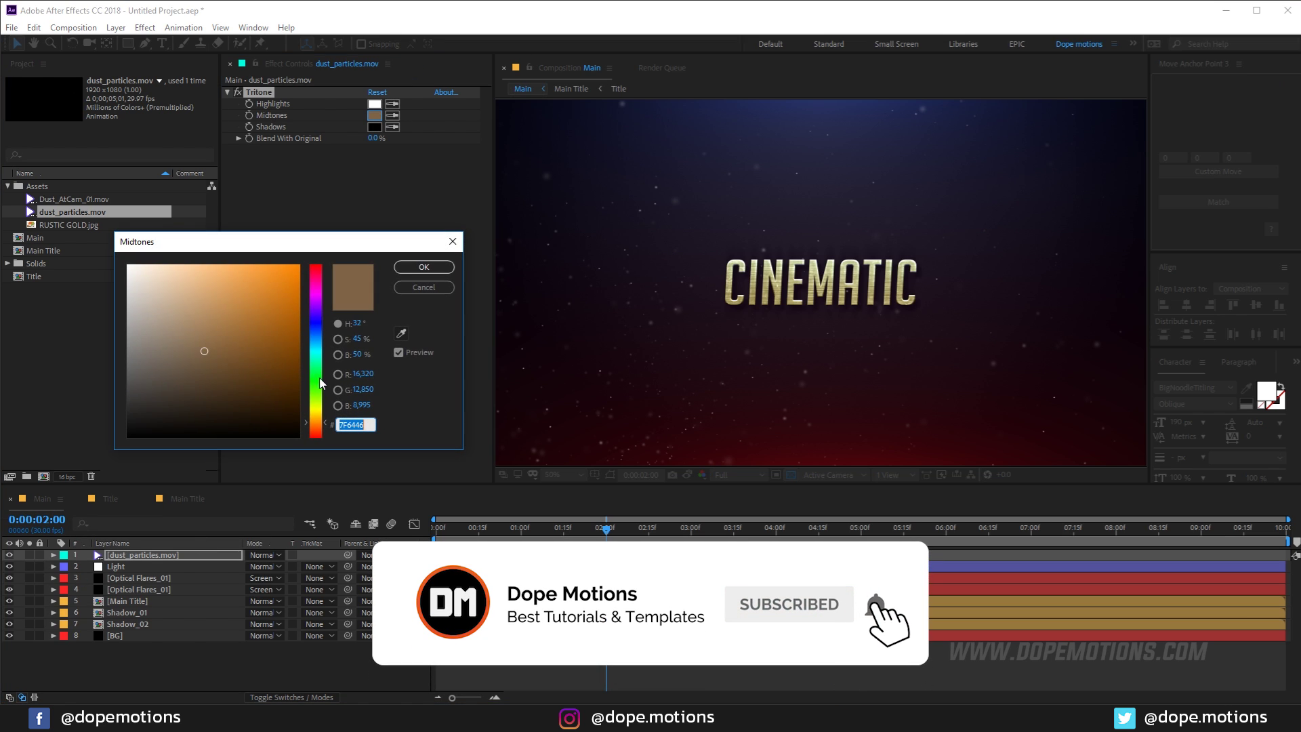
pyautogui.moveTo(319, 381); pyautogui.dragTo(317, 421)
pyautogui.moveTo(239, 293); pyautogui.dragTo(252, 256)
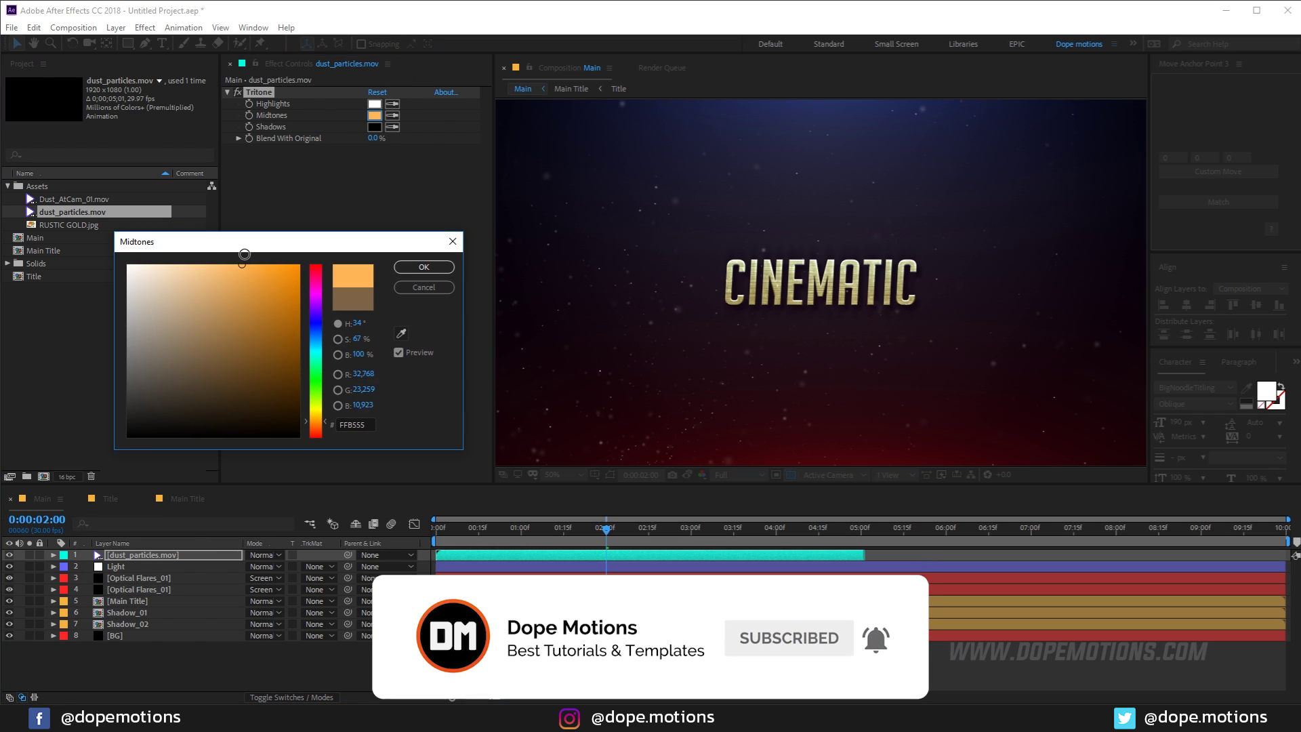
pyautogui.click(423, 268)
pyautogui.click(392, 104)
pyautogui.click(377, 119)
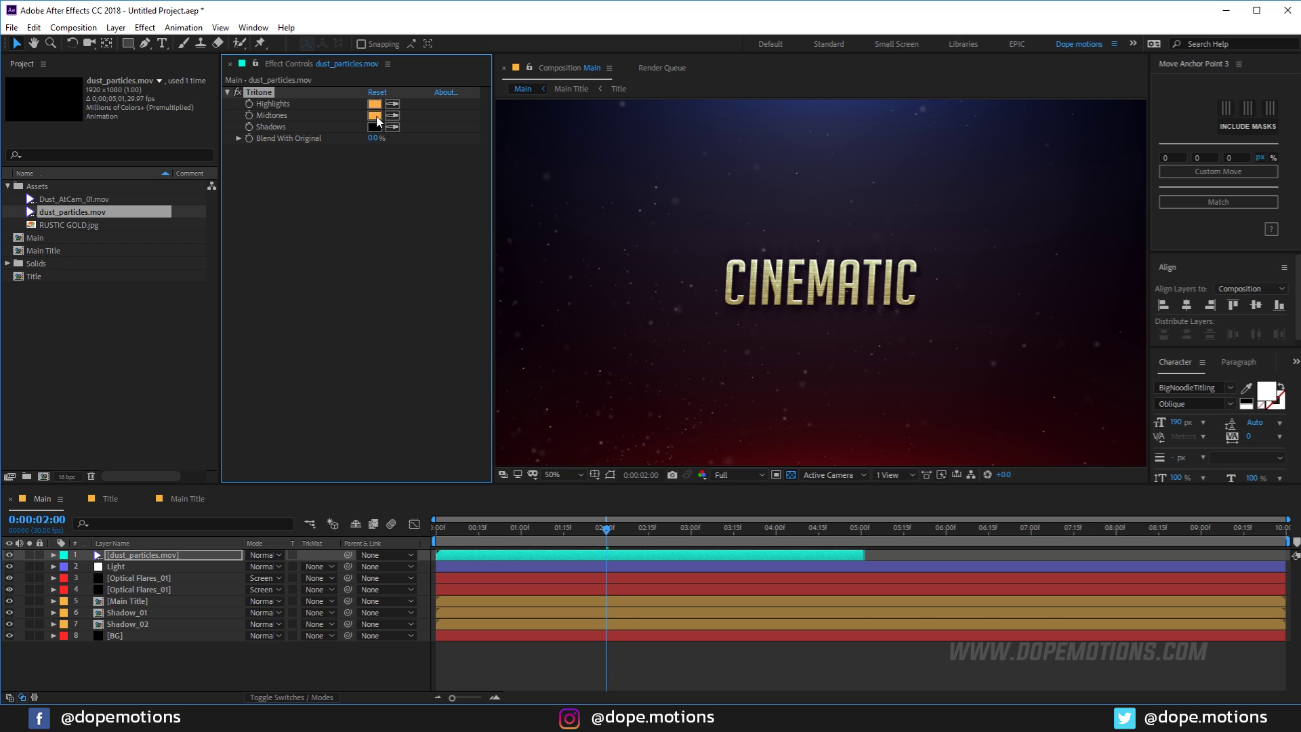
# Step: Preview the tinted dust and shift the Tritone highlights to a redder orange, FF8C46
pyautogui.click(466, 530)
pyautogui.press('space')
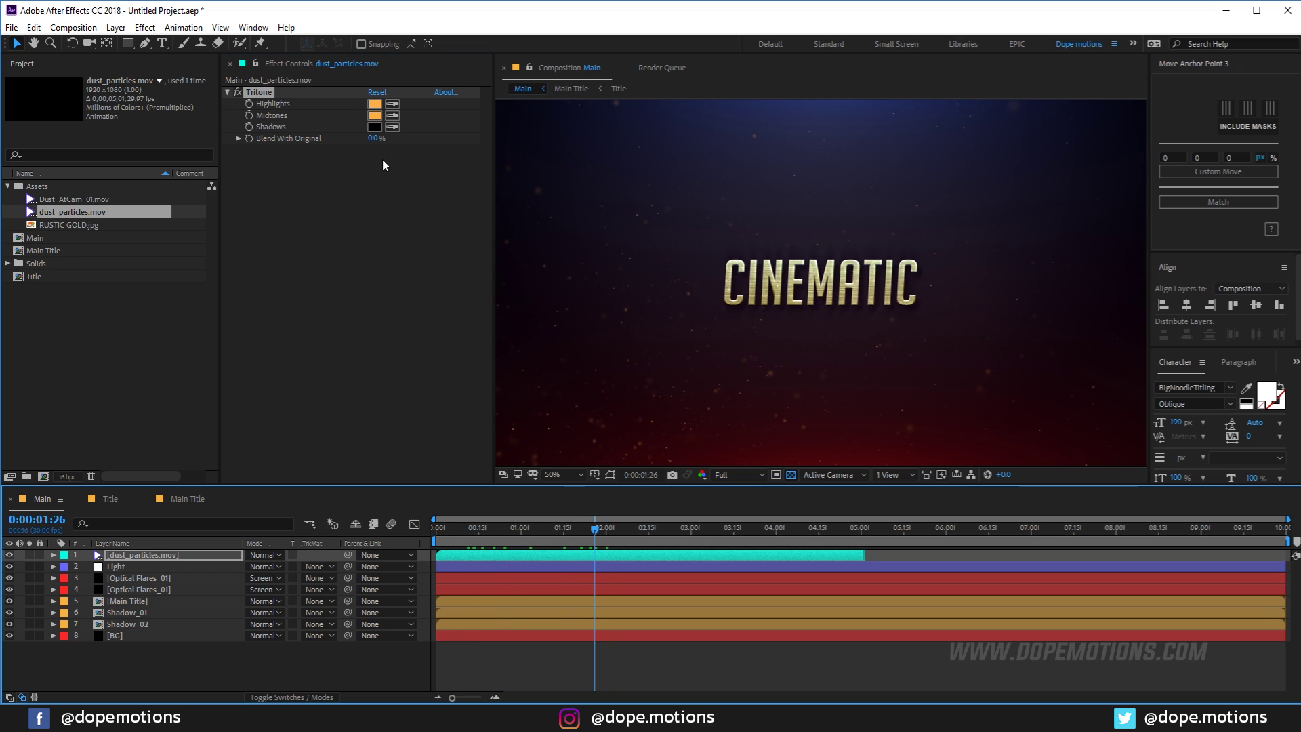
pyautogui.click(374, 104)
pyautogui.moveTo(319, 408); pyautogui.dragTo(319, 428)
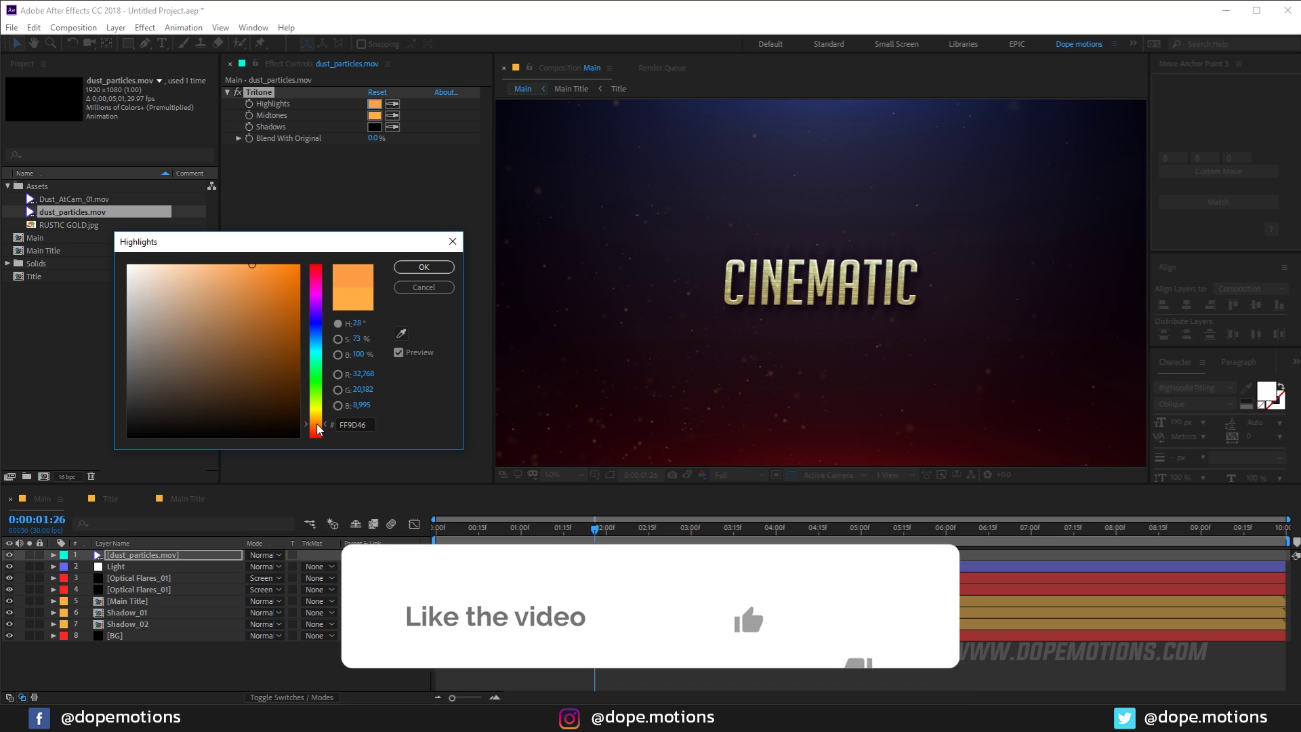
pyautogui.click(317, 427)
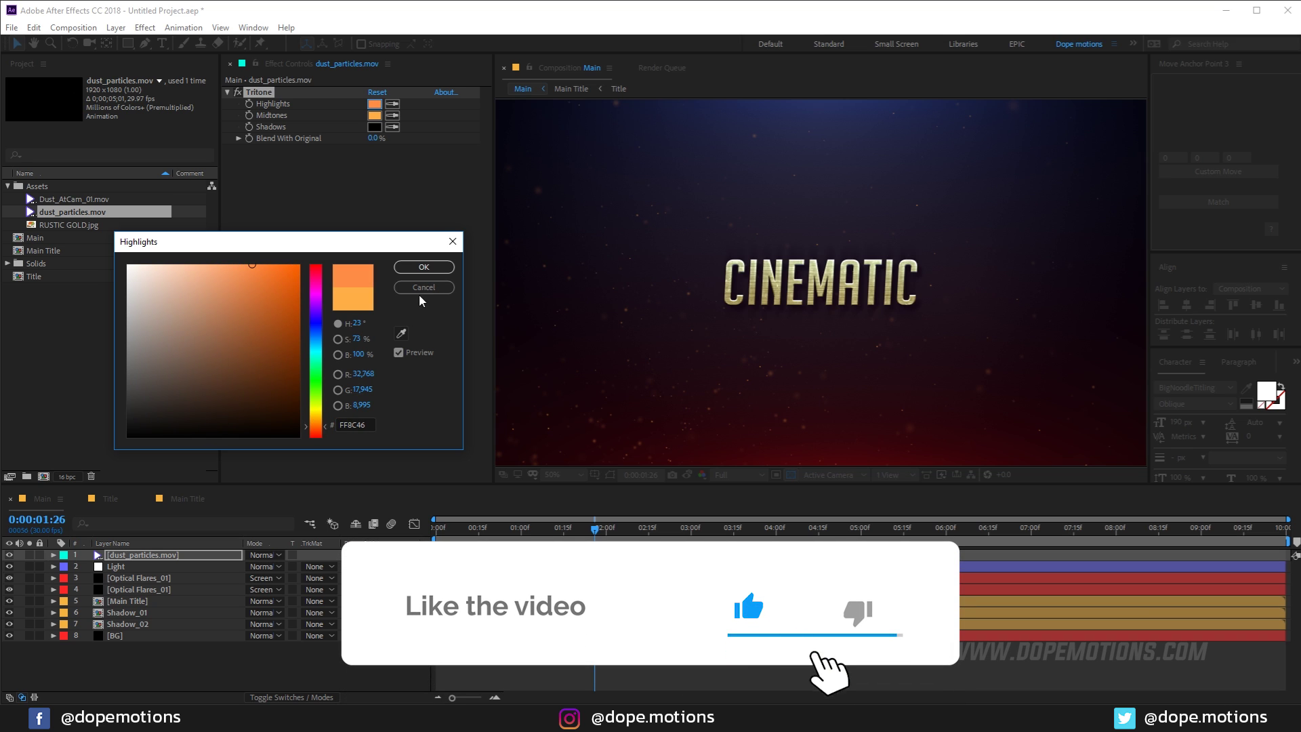
pyautogui.click(423, 267)
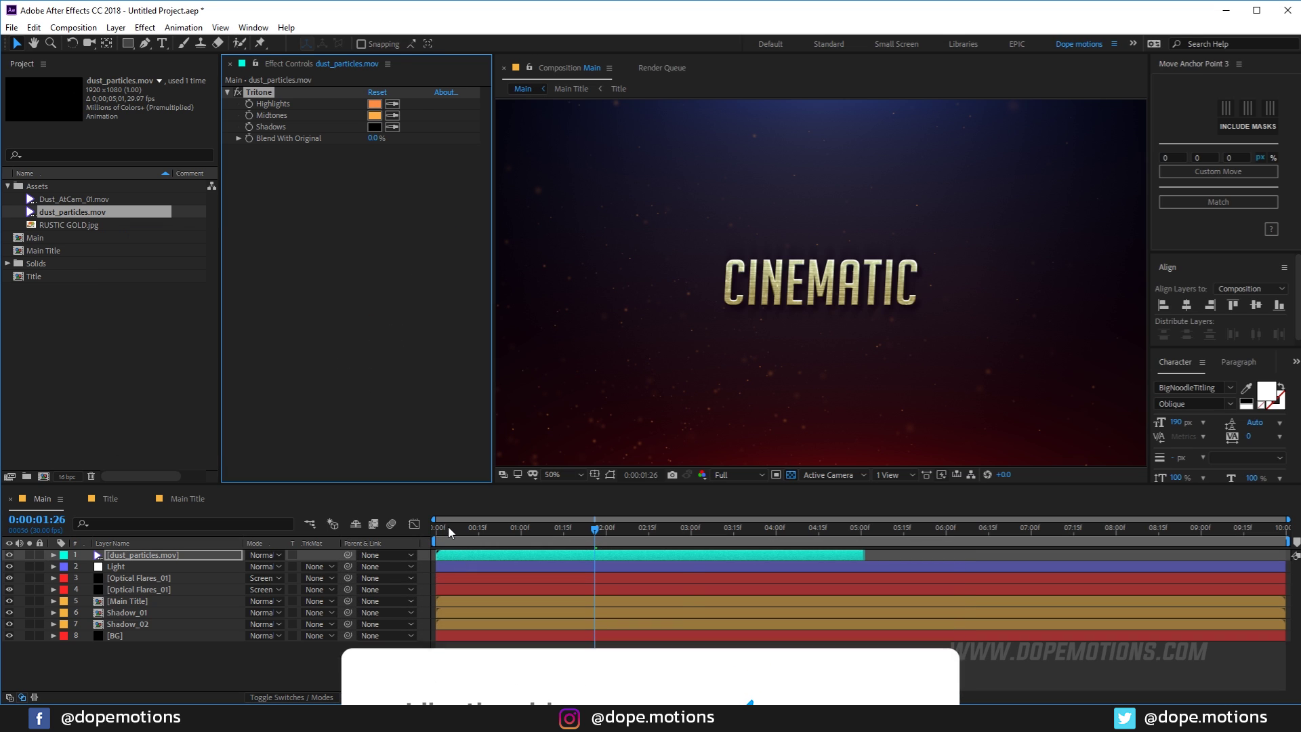
# Step: Play back the tinted dust animation and enlarge the composition viewer to inspect the title up close
pyautogui.press('space')
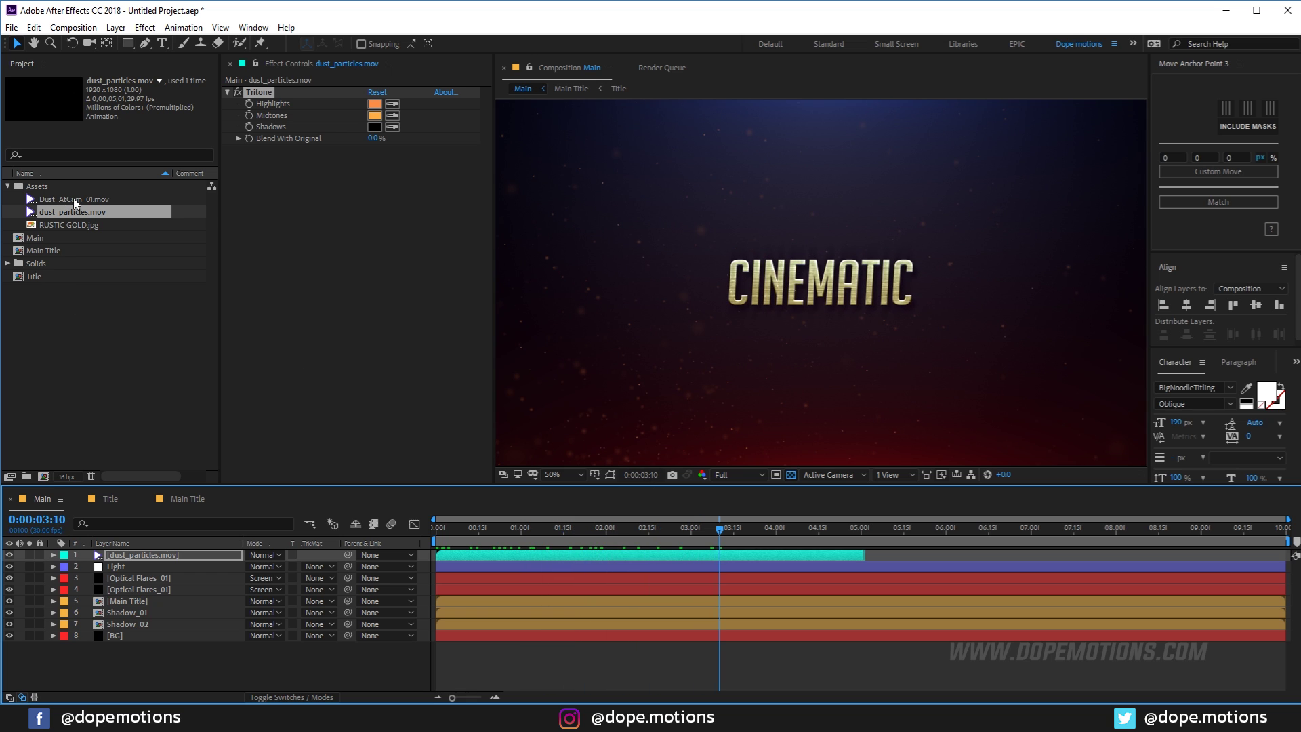
pyautogui.click(124, 660)
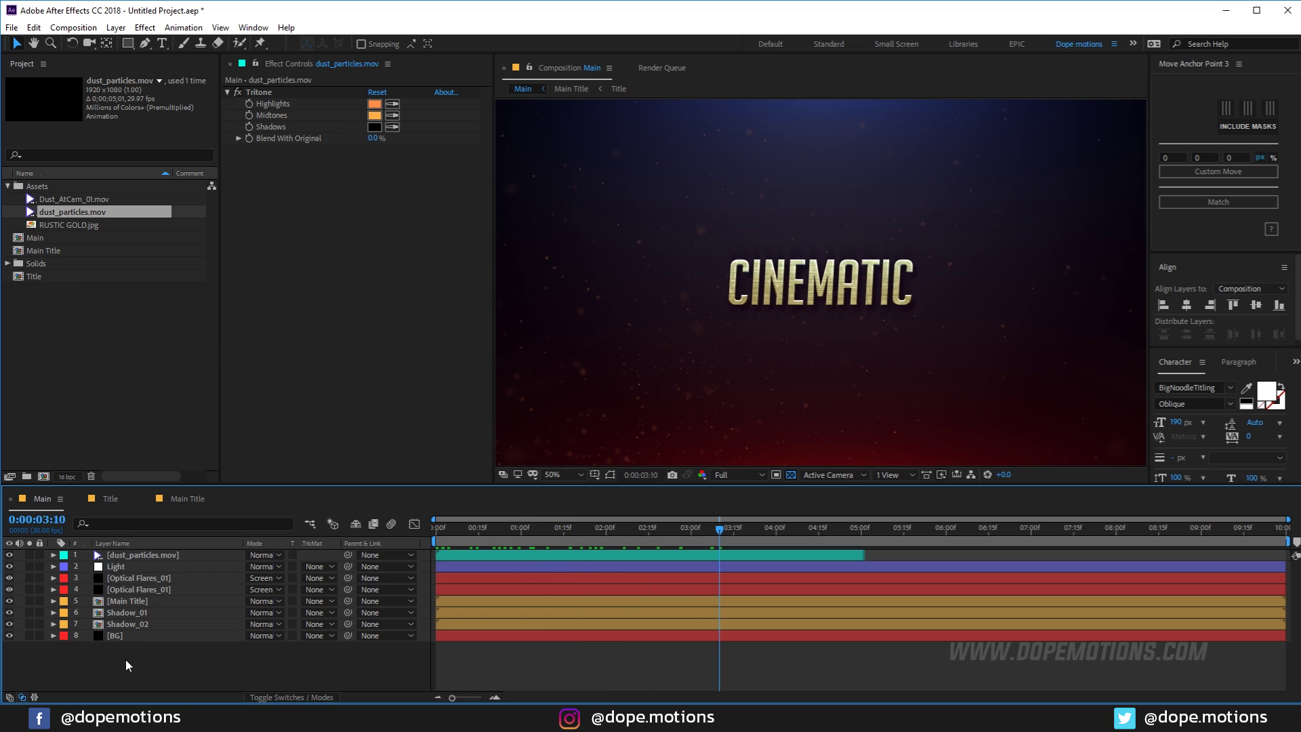
pyautogui.press('space')
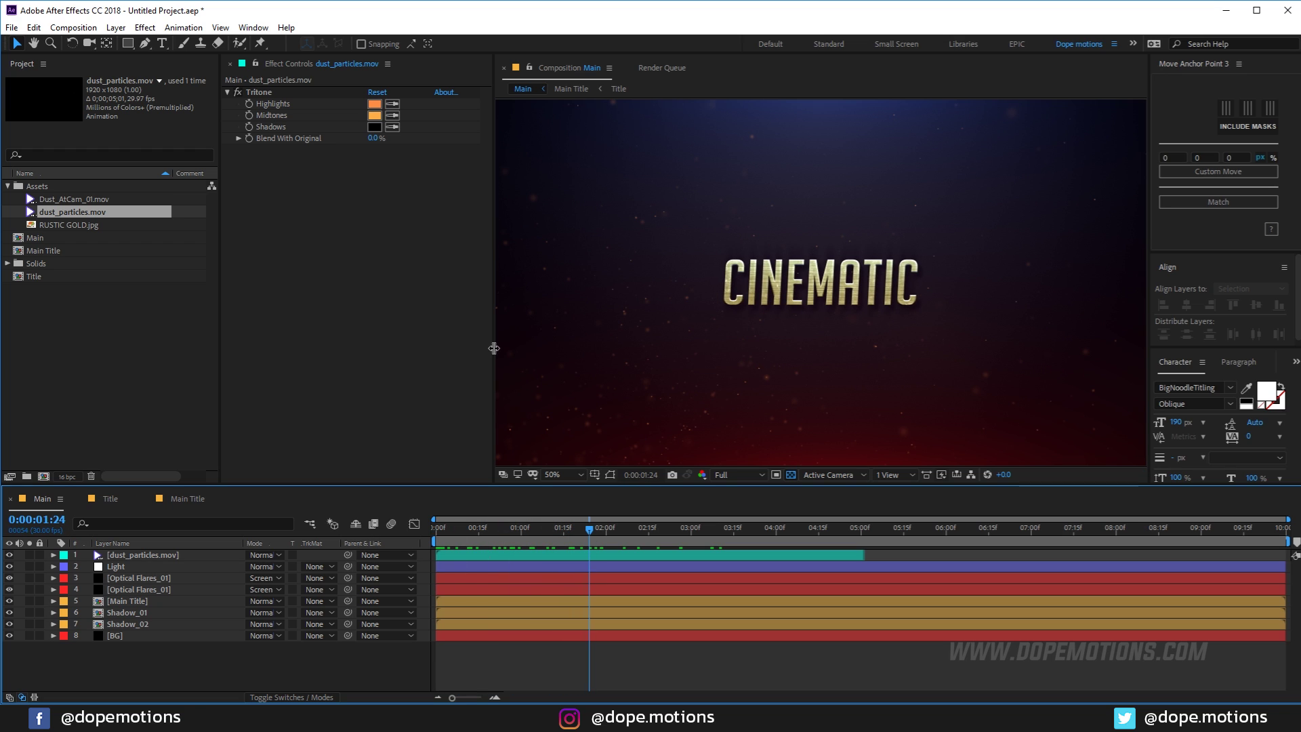
pyautogui.moveTo(495, 346); pyautogui.dragTo(424, 347)
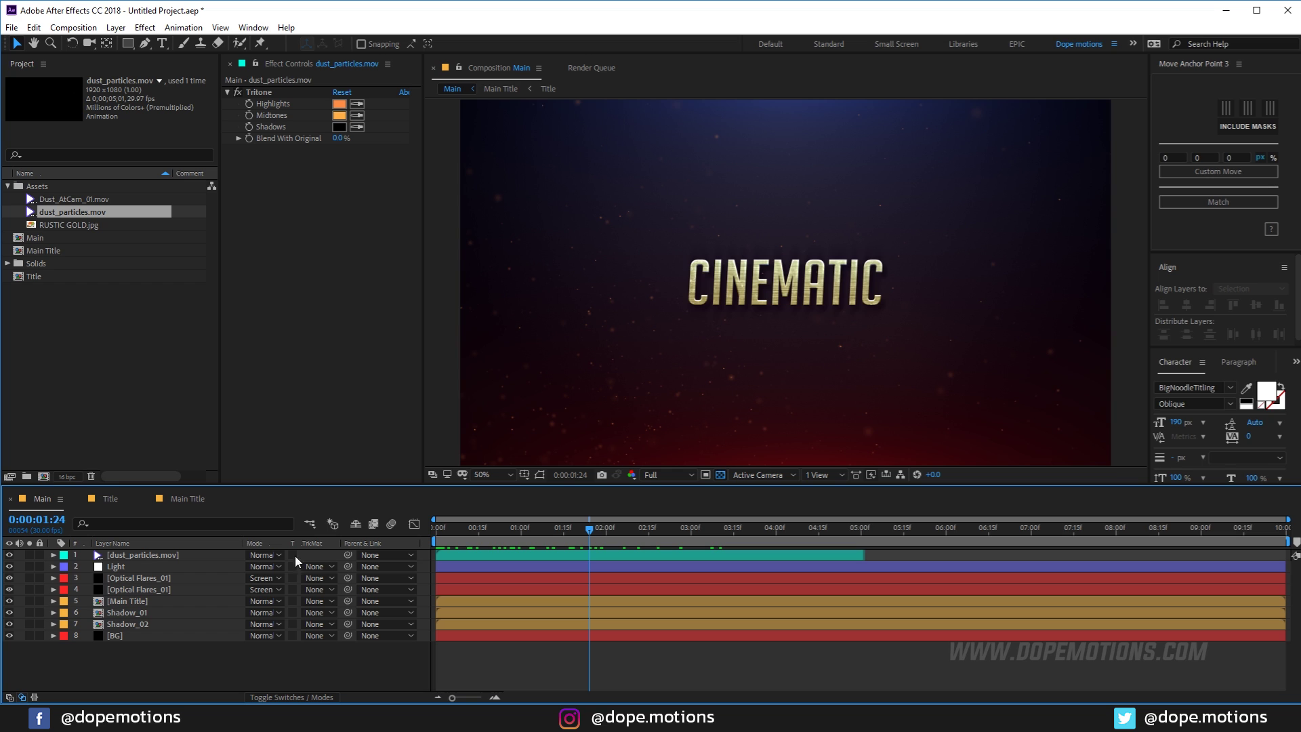
pyautogui.press('/')
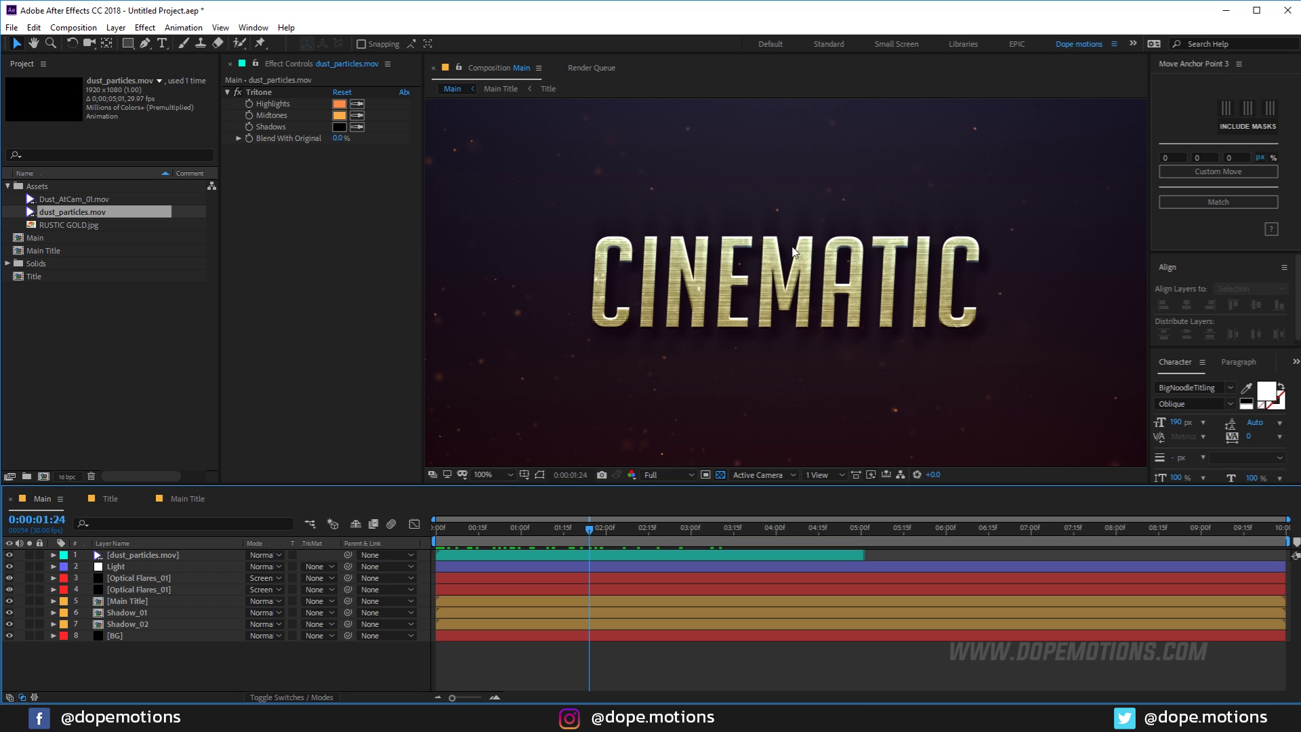
pyautogui.press(',')
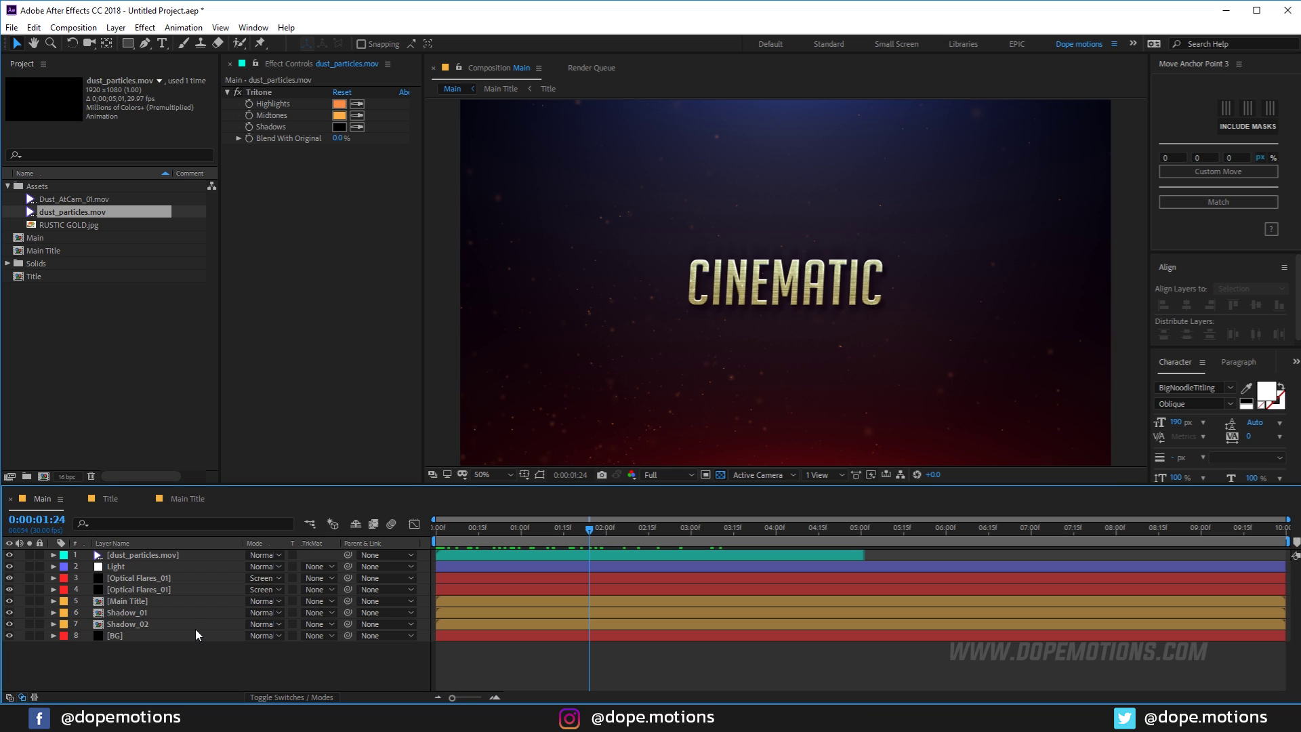
# Step: Create a black 1920 x 1080 solid named OF above the dust layer and set its blending mode to Screen
pyautogui.hotkey('ctrl', 'y')
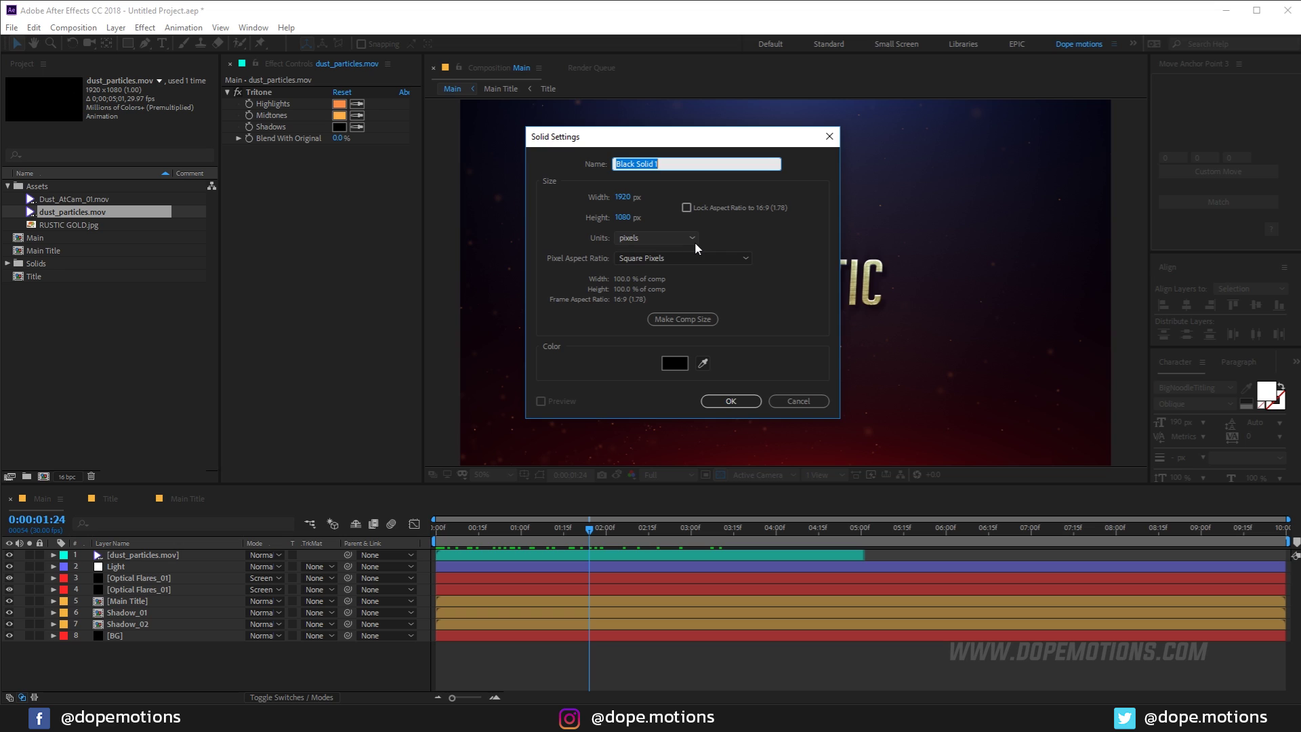
pyautogui.write('OF')
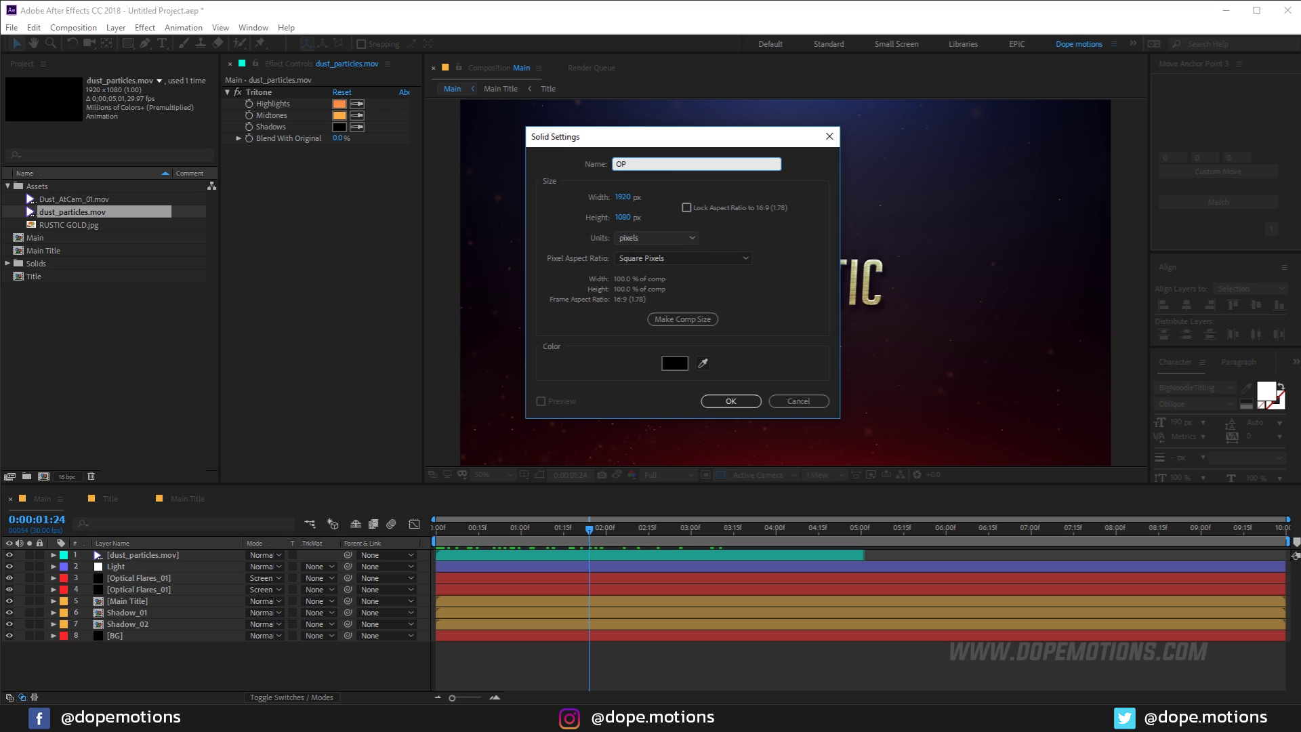
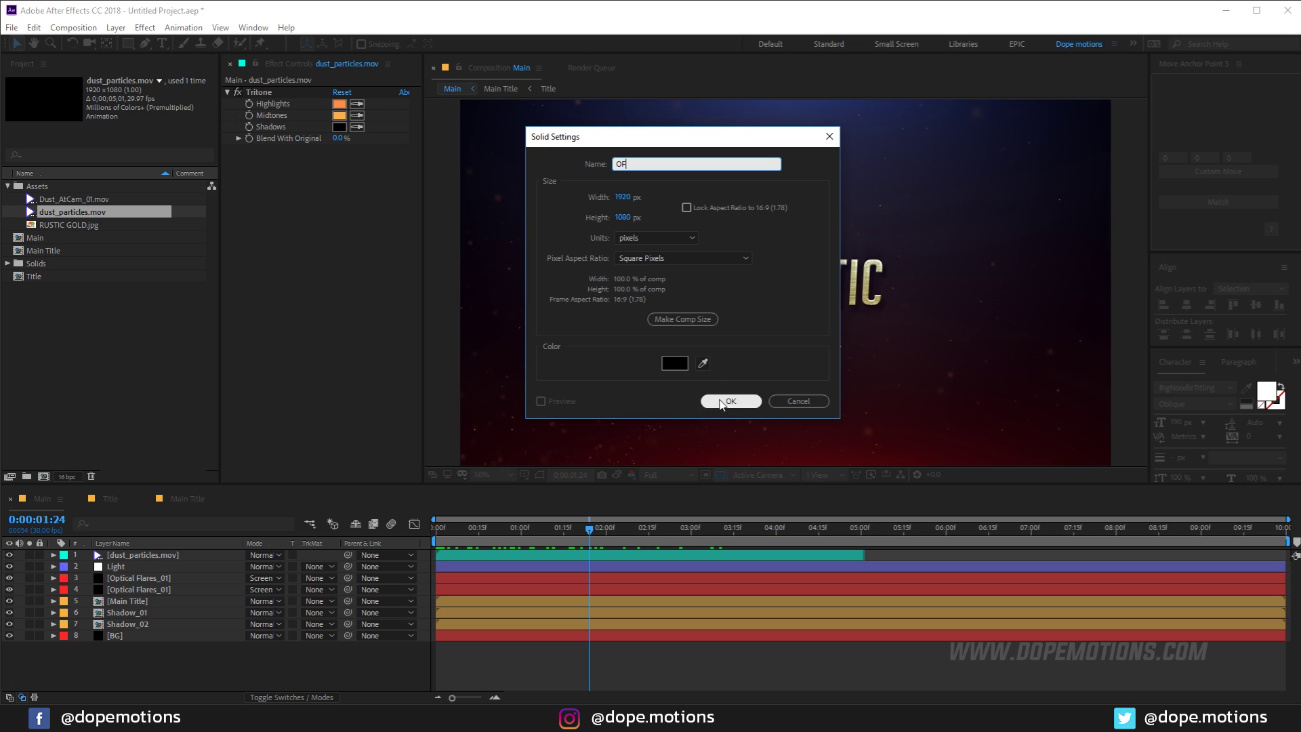
pyautogui.click(729, 401)
pyautogui.click(267, 555)
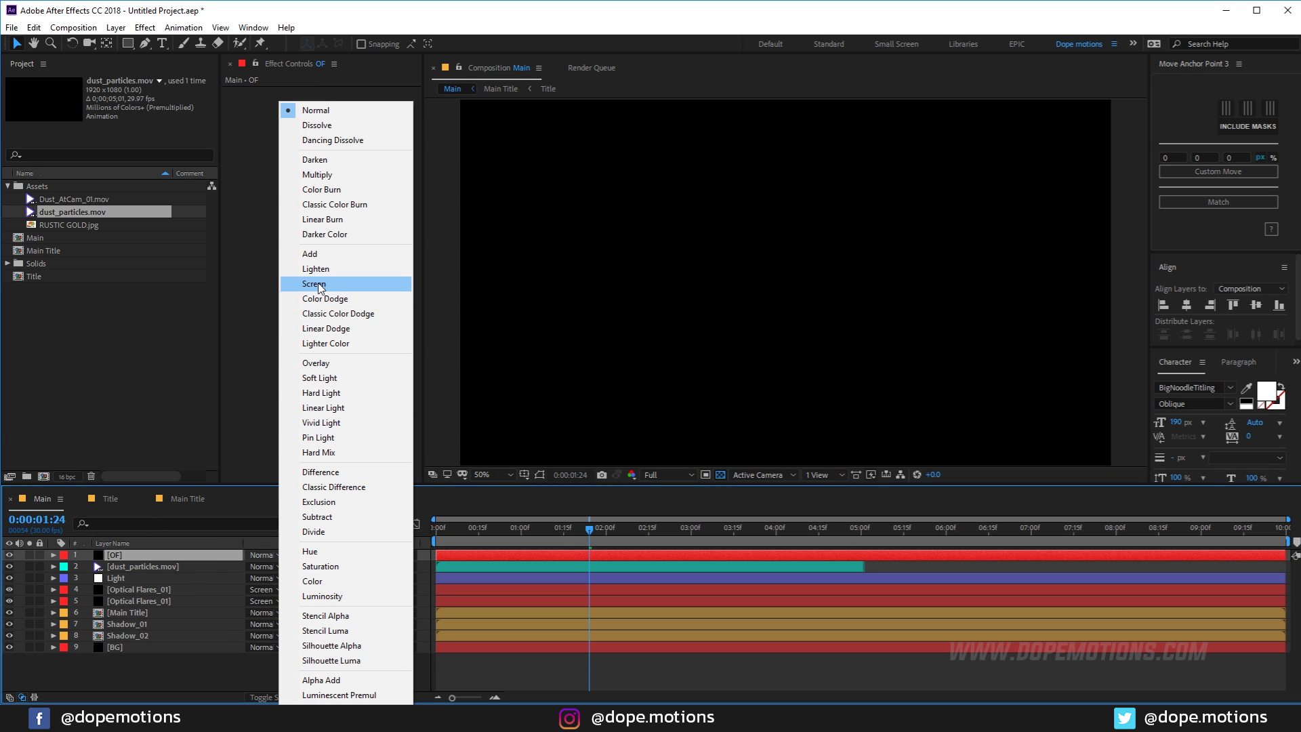
pyautogui.click(317, 283)
# Step: Apply the Optical Flares effect to the OF layer
pyautogui.hotkey('ctrl', 'space')
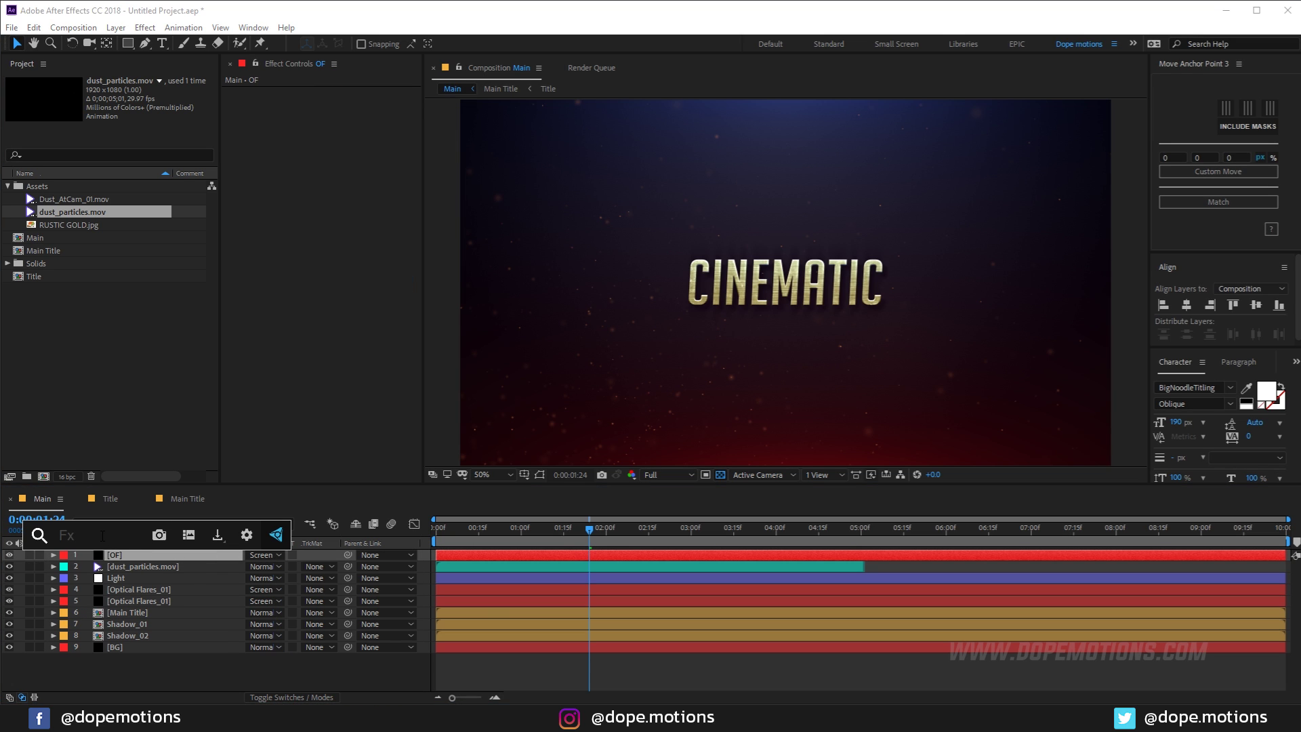
pyautogui.write('op')
pyautogui.press('Down')
pyautogui.press('Return')
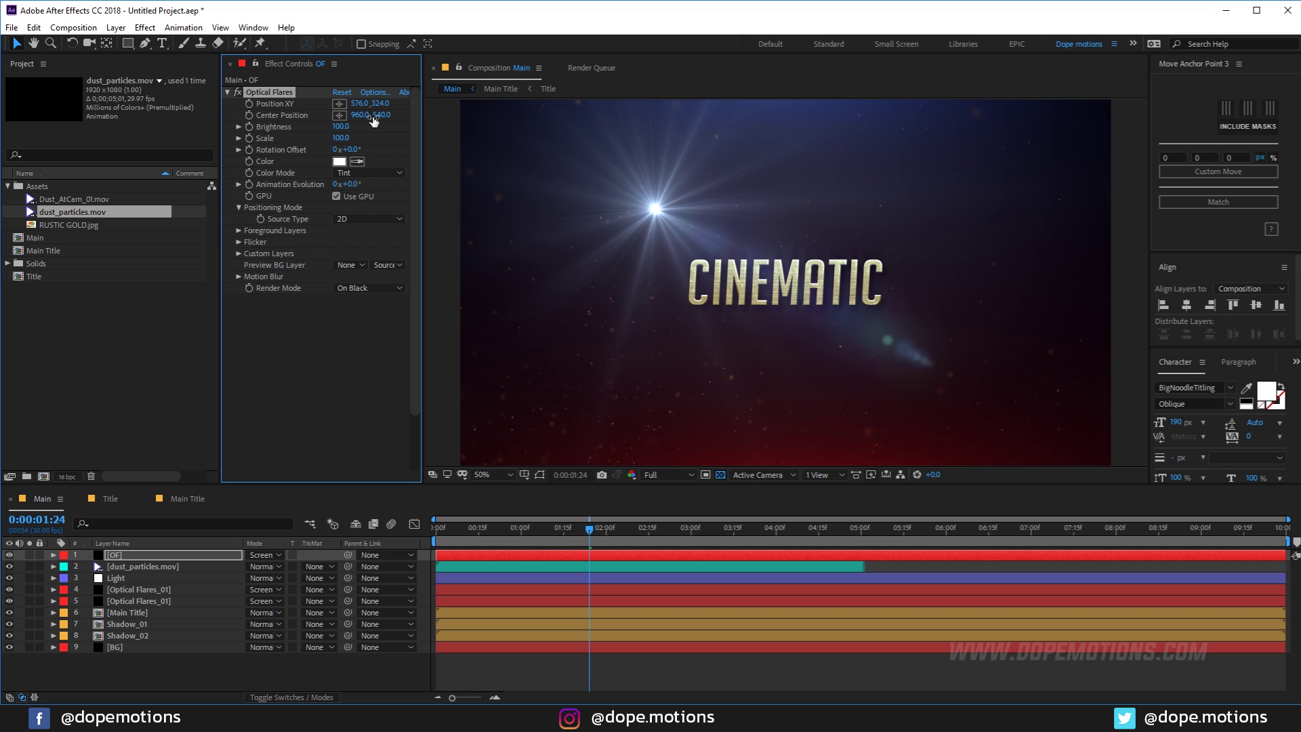
# Step: Replace the flare's default lens objects with a single Streak scaled to about 51.5%
pyautogui.click(374, 93)
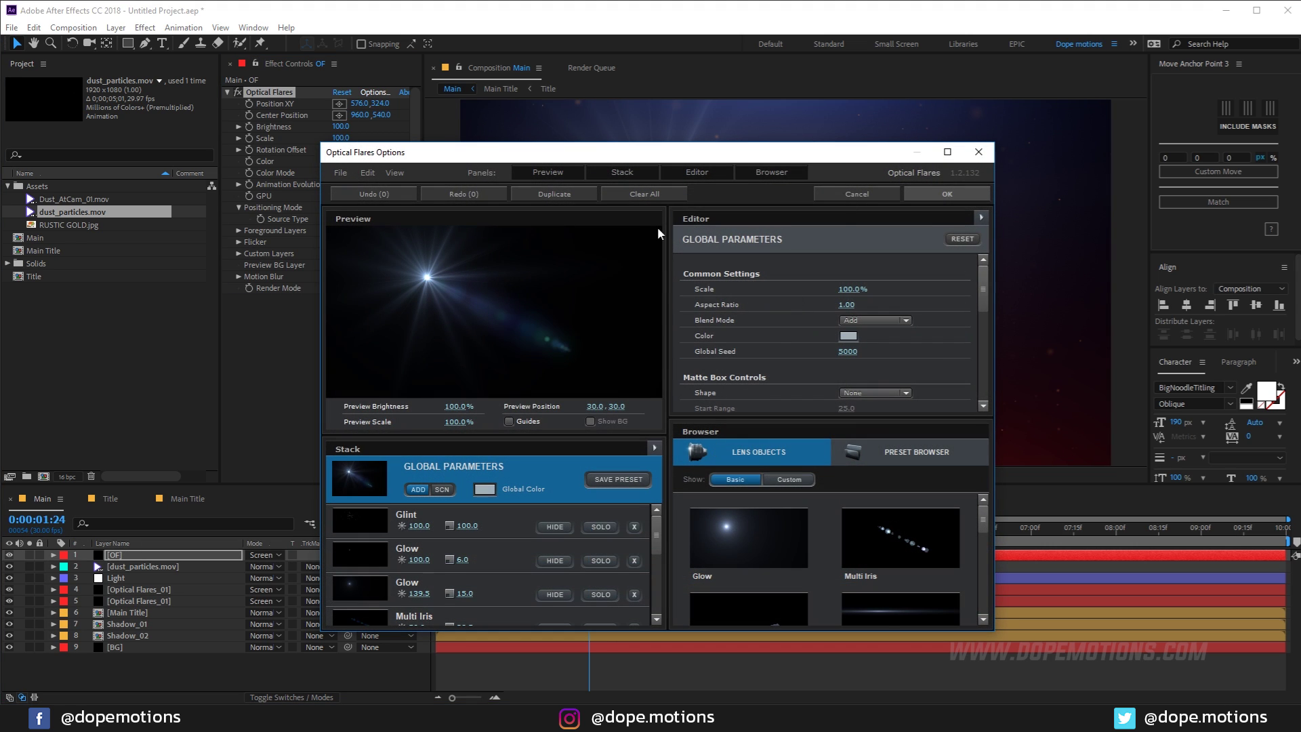
pyautogui.click(644, 194)
pyautogui.click(637, 416)
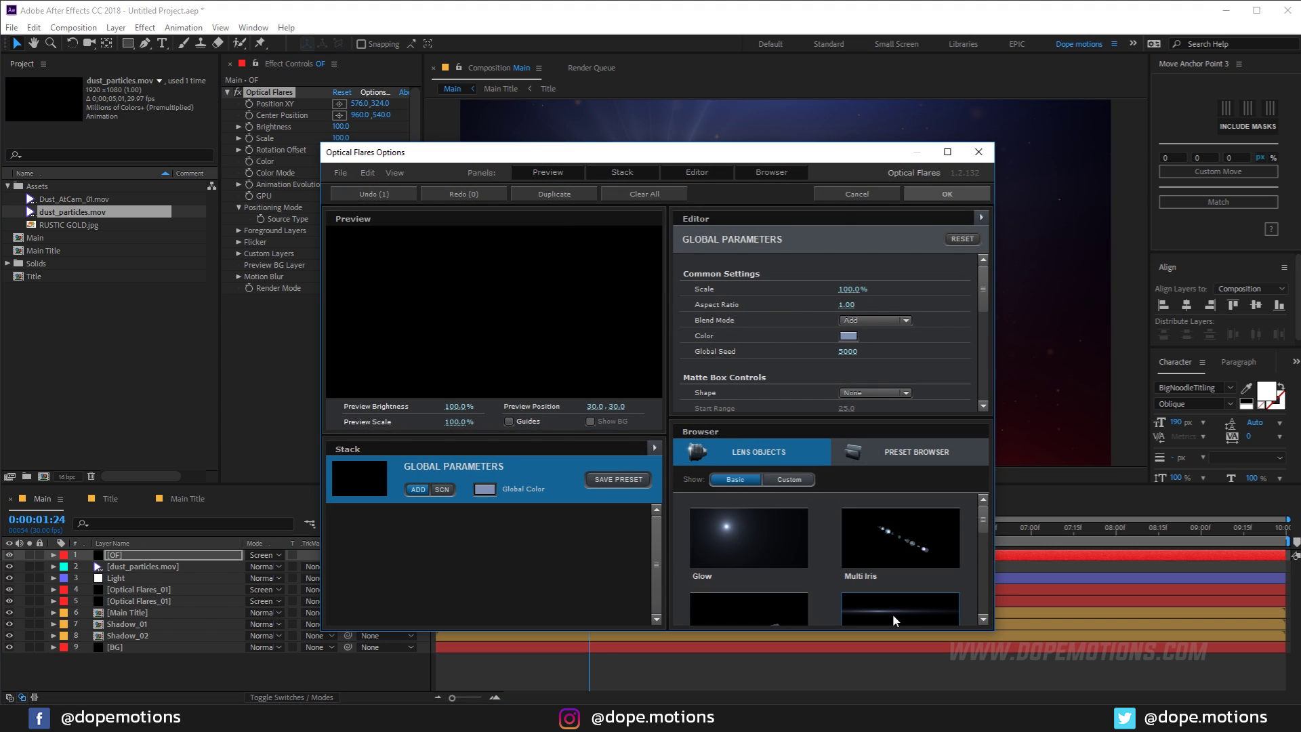
pyautogui.scroll(-1, 916, 571)
pyautogui.click(904, 582)
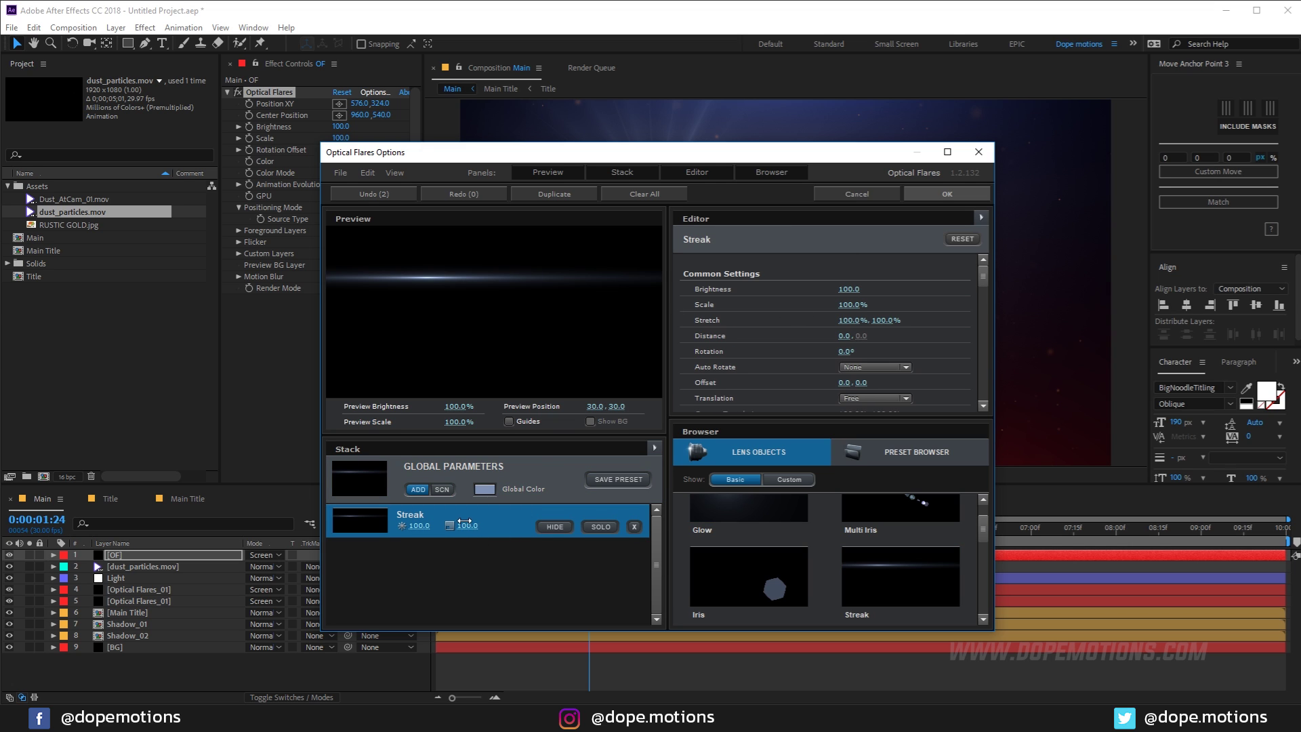
pyautogui.moveTo(464, 523); pyautogui.dragTo(400, 524)
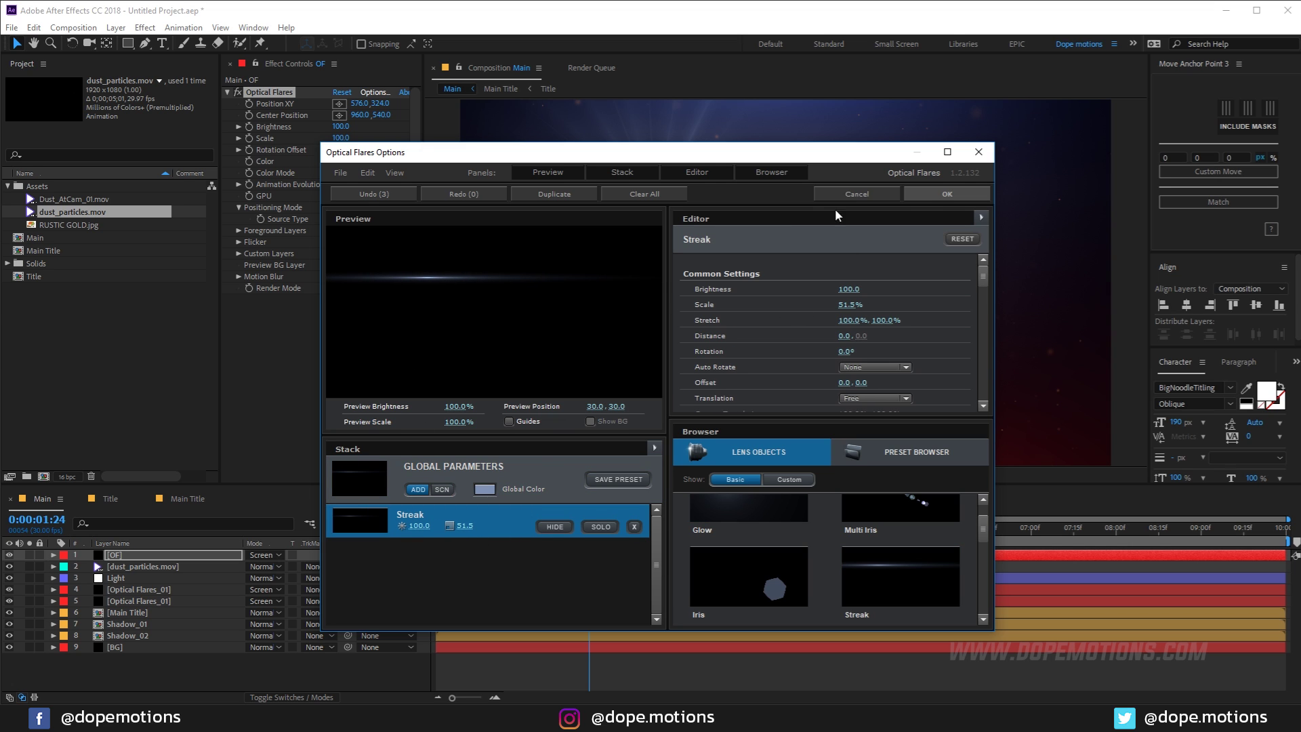
pyautogui.click(938, 195)
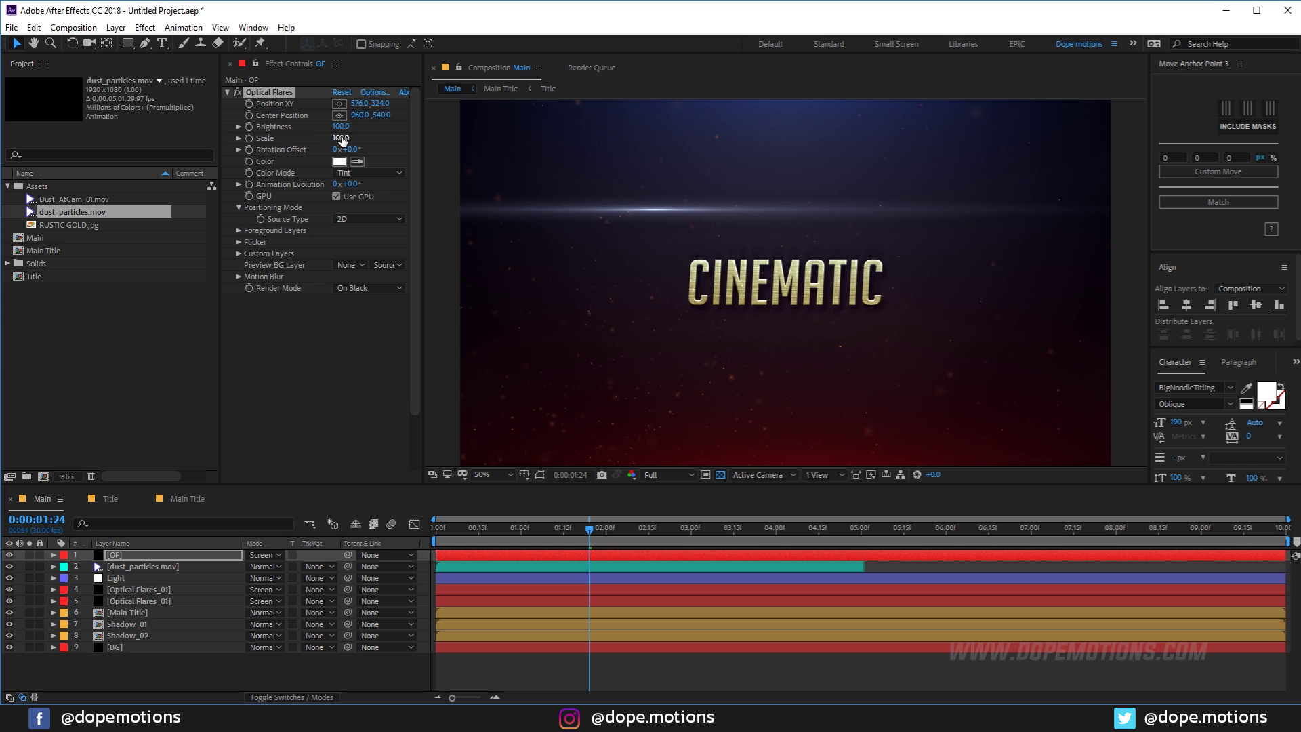
# Step: Set the OF flare's scale to 40 and brightness to 50, and tint it red
pyautogui.moveTo(341, 138)
pyautogui.mouseDown()
pyautogui.moveTo(321, 137)
pyautogui.moveTo(336, 126)
pyautogui.mouseUp()
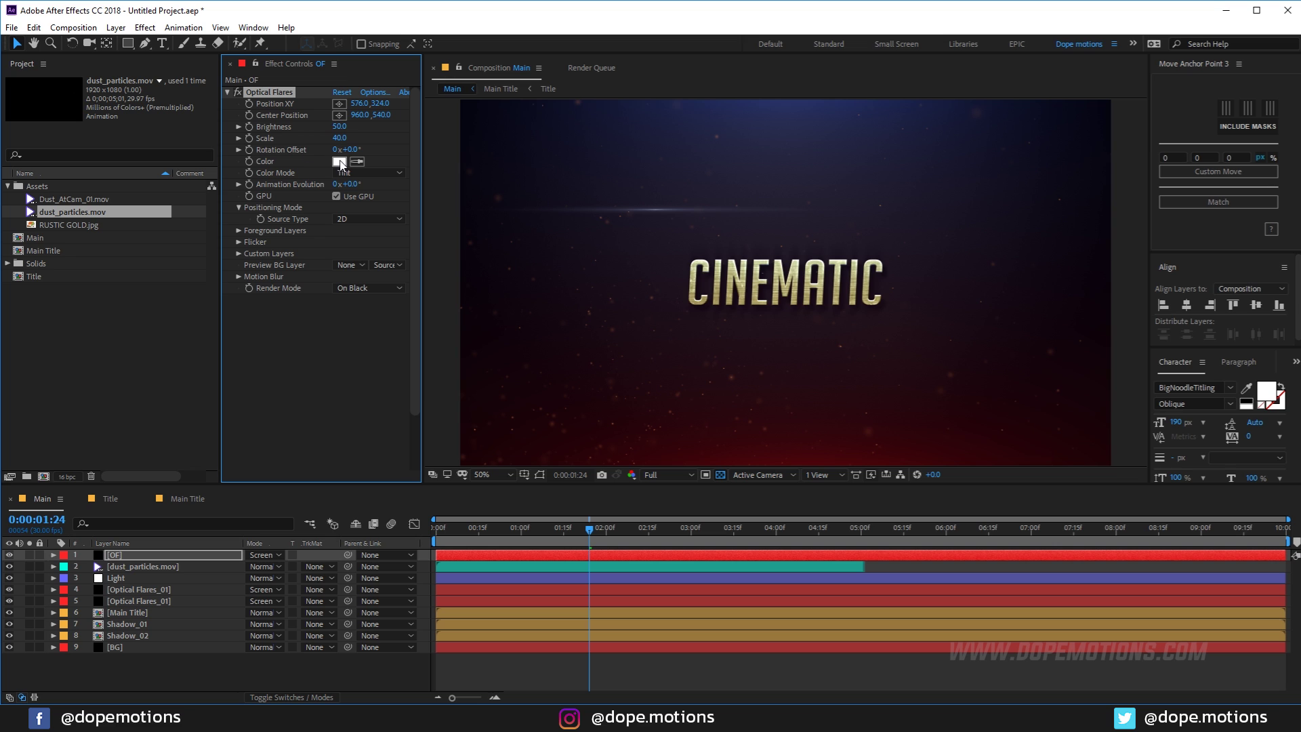
pyautogui.click(339, 161)
pyautogui.moveTo(275, 284); pyautogui.dragTo(258, 256)
pyautogui.click(420, 266)
# Step: Position the red streak along the lower edge of the title's first E, at about 866, 605.5
pyautogui.click(269, 104)
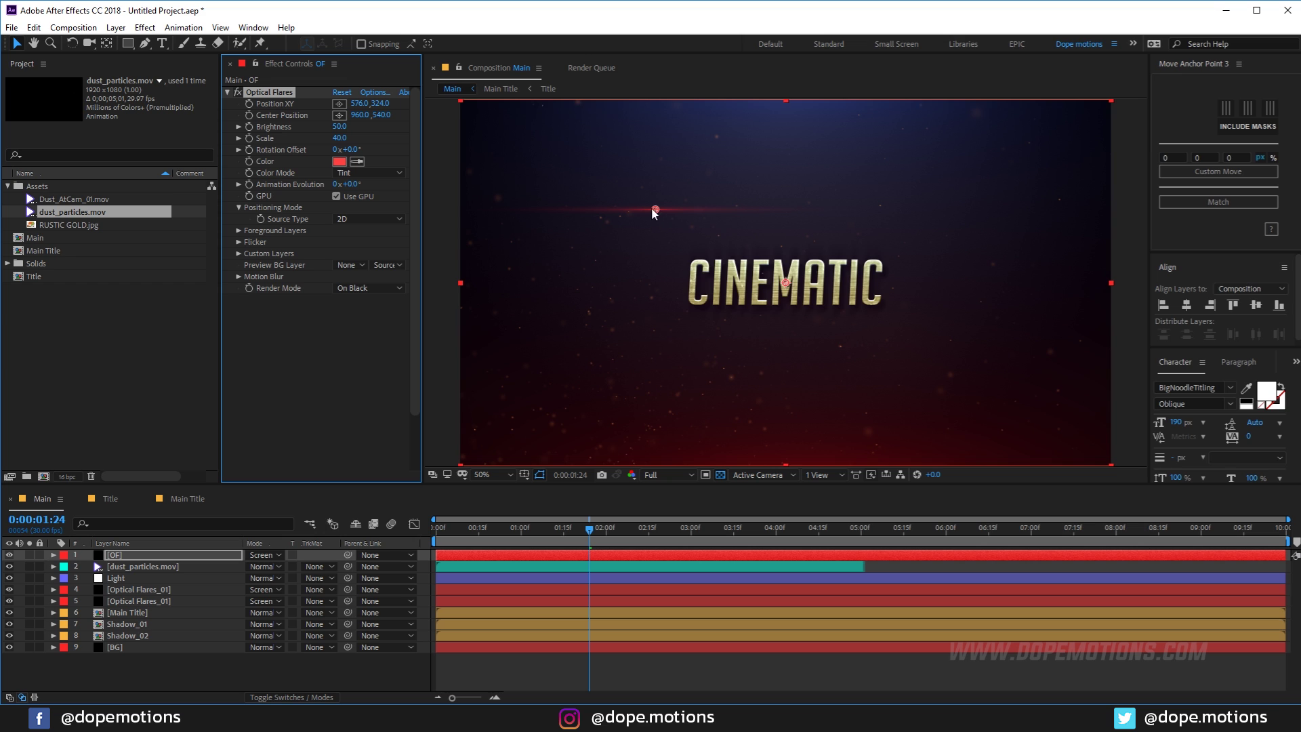
pyautogui.moveTo(652, 207); pyautogui.dragTo(753, 304)
pyautogui.scroll(4, 756, 322)
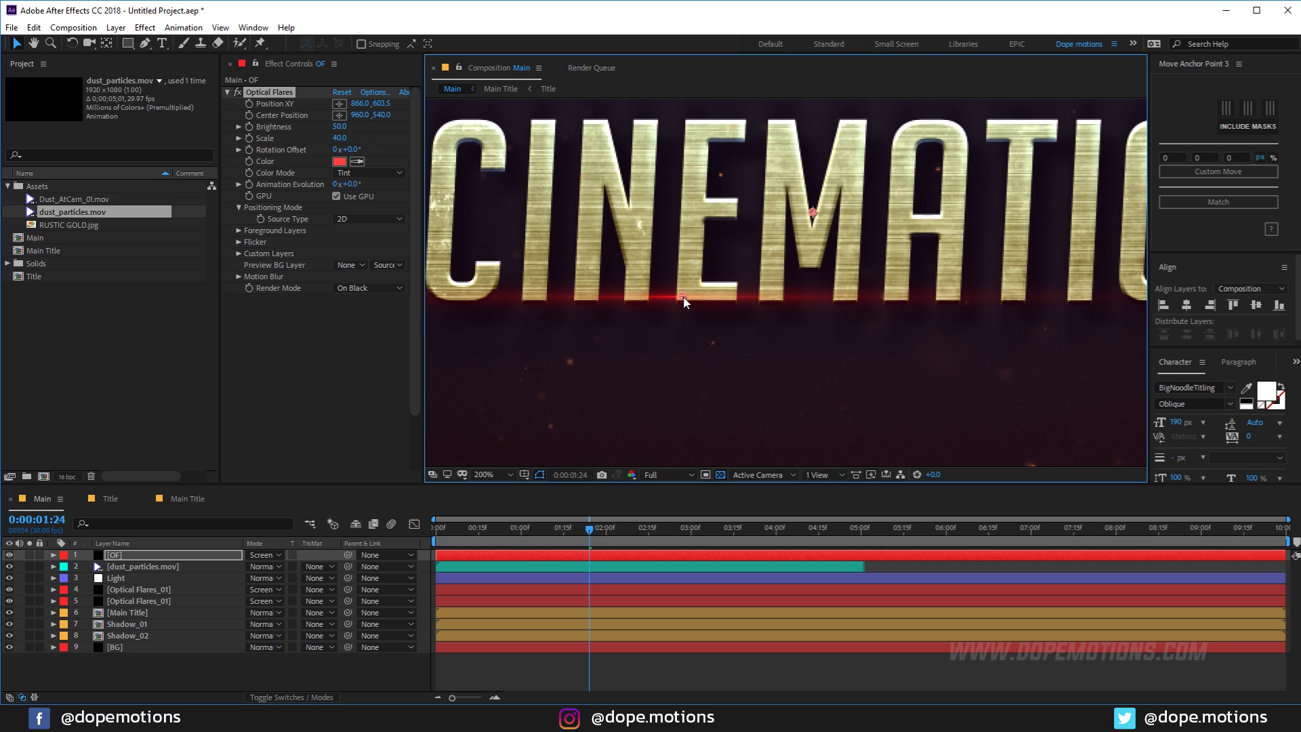
pyautogui.moveTo(683, 299); pyautogui.dragTo(683, 301)
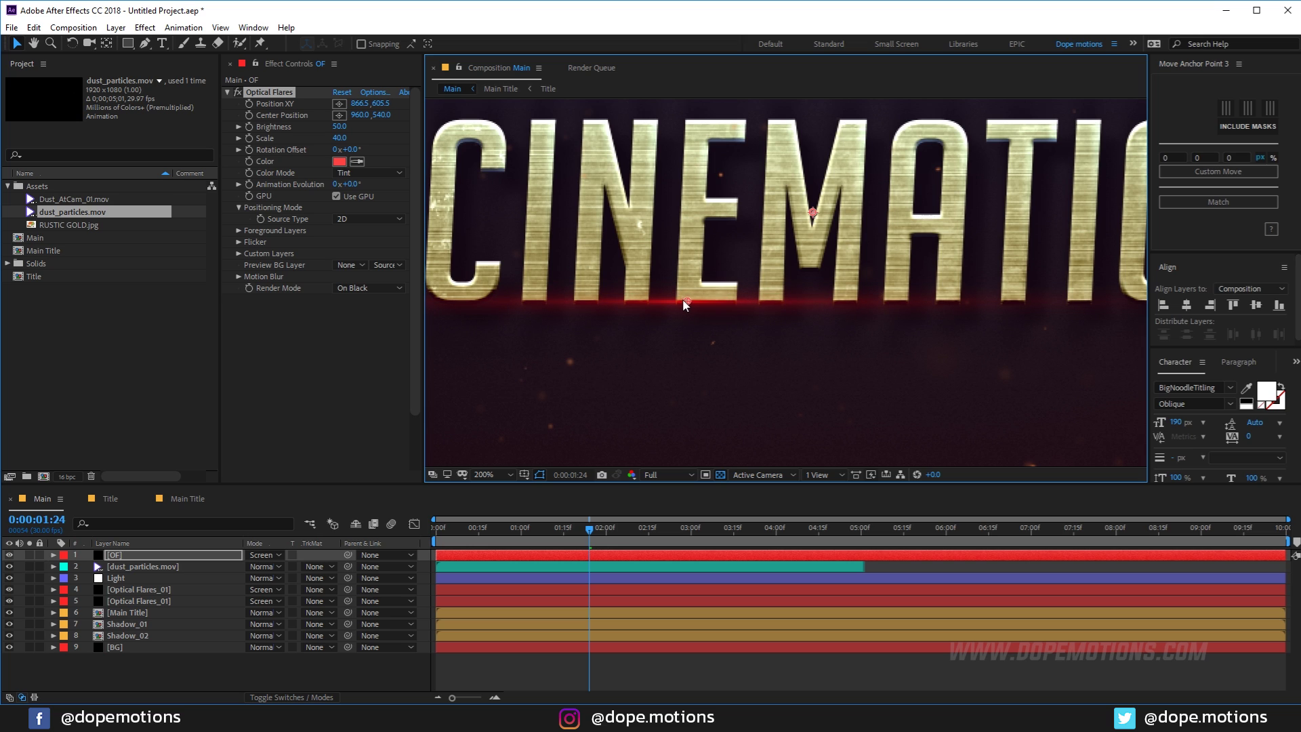
pyautogui.scroll(-2, 684, 302)
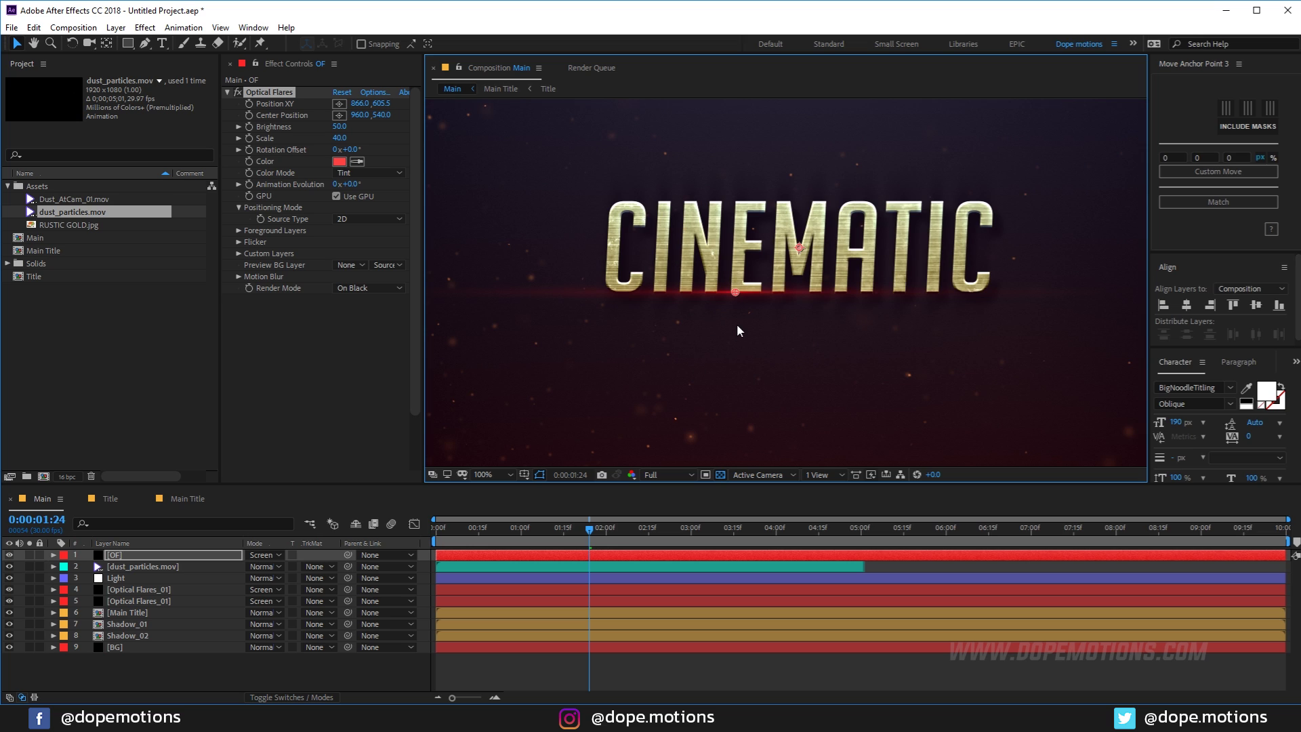
# Step: Duplicate the OF layer and change the copy's flare color to blue, 419FFF
pyautogui.click(135, 555)
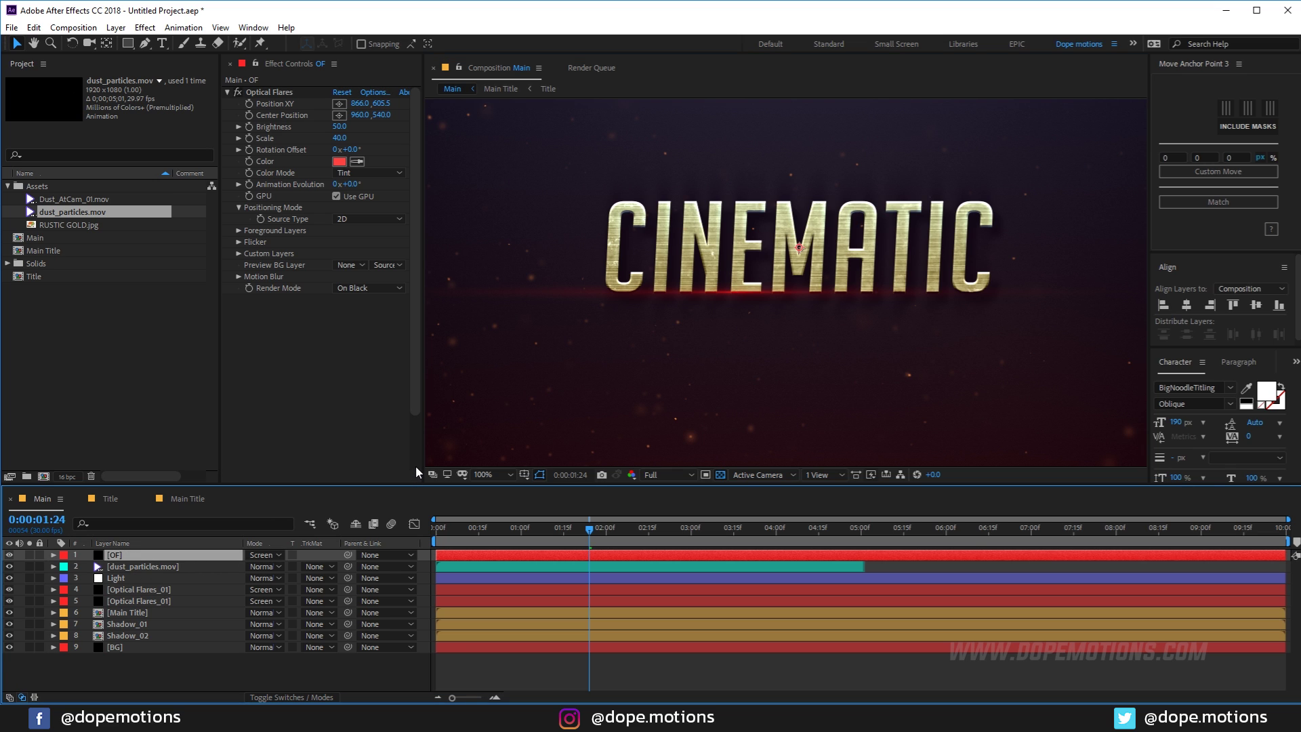
pyautogui.hotkey('ctrl', 'd')
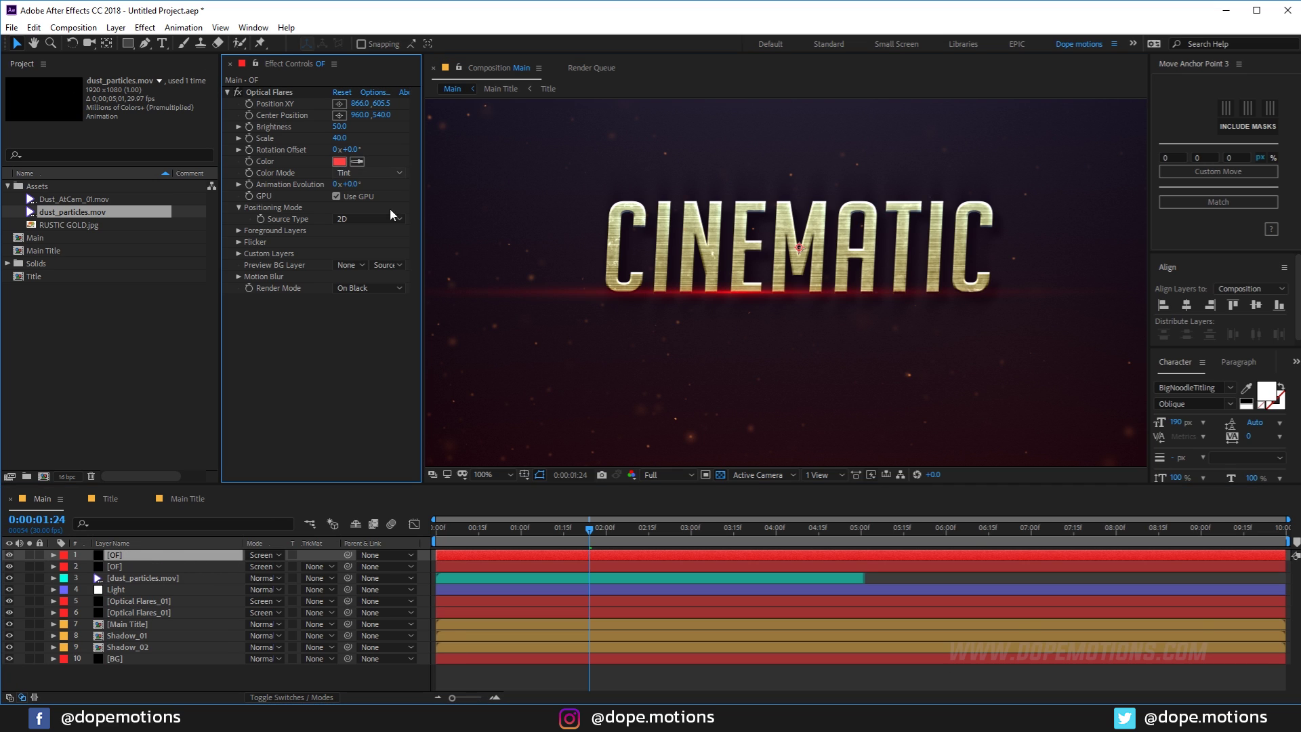
pyautogui.click(339, 161)
pyautogui.click(314, 340)
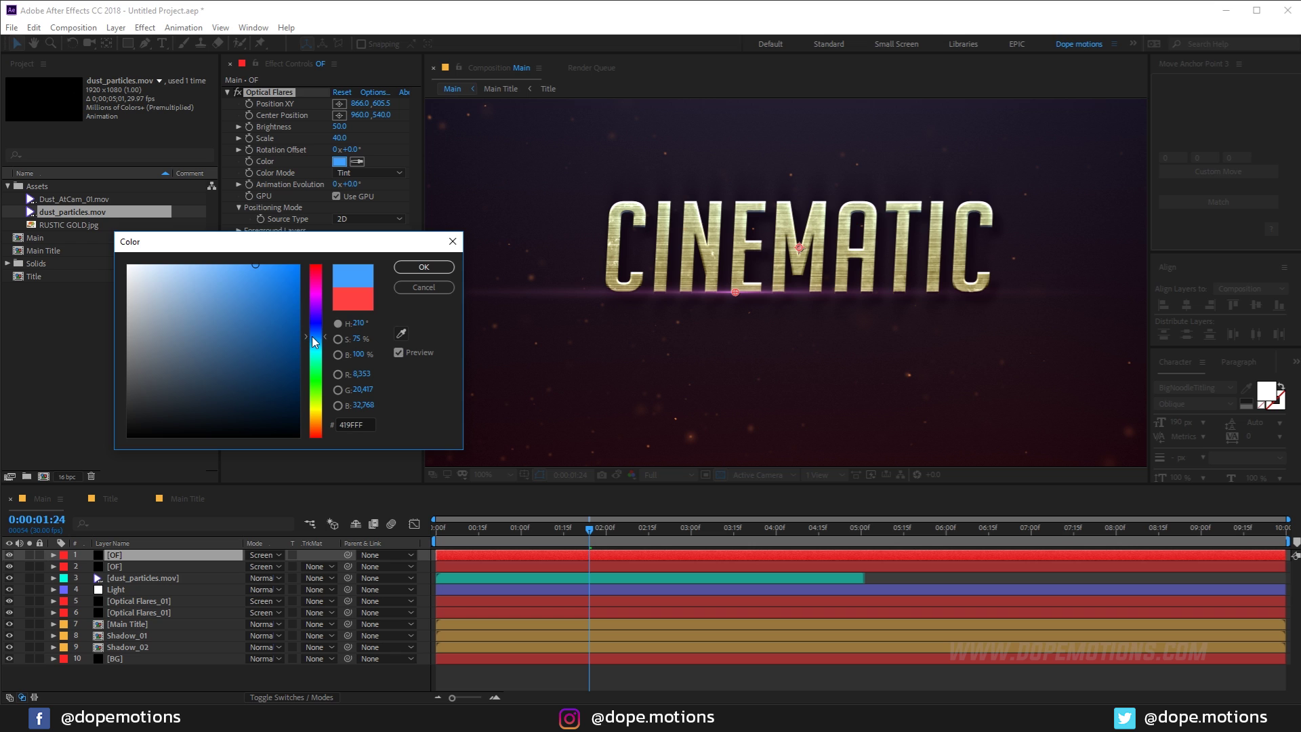
pyautogui.click(406, 271)
# Step: Position the blue streak along the upper edge of the title's T, at about 1099.5, 471, and check both streaks
pyautogui.moveTo(736, 292); pyautogui.dragTo(895, 206)
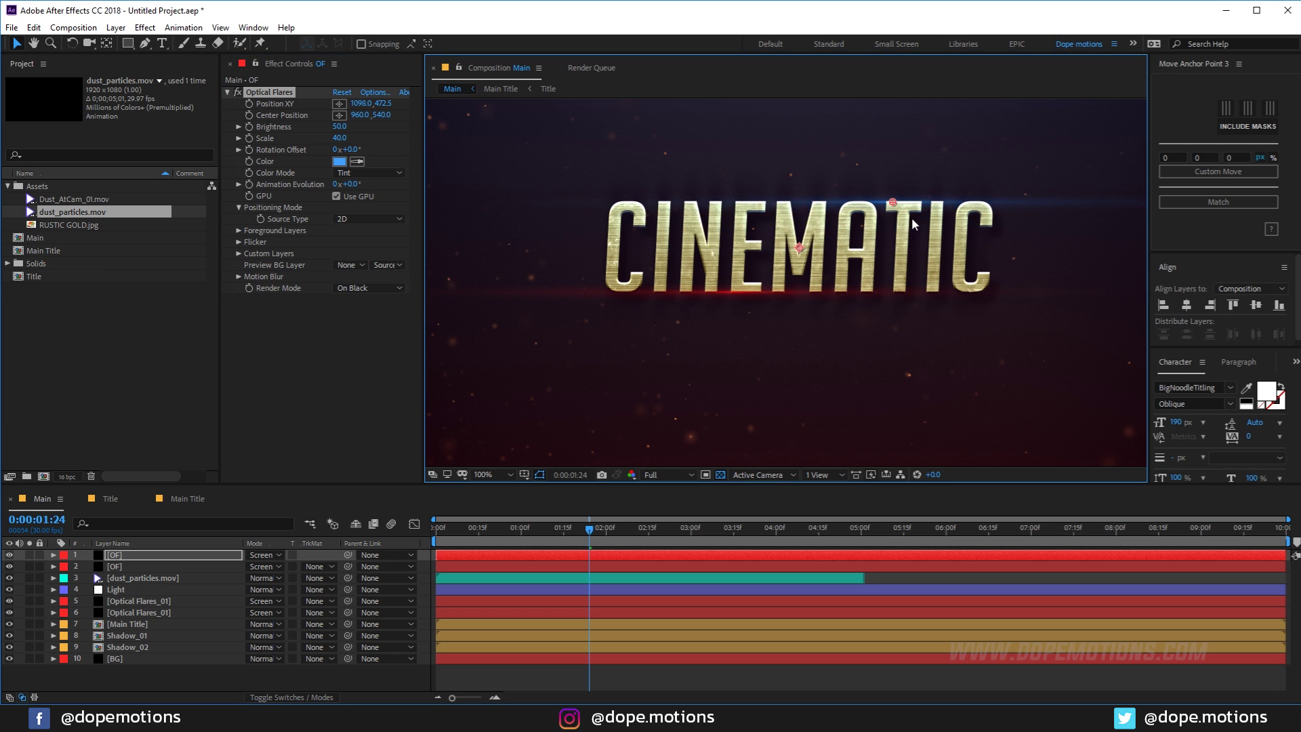
pyautogui.scroll(2, 912, 221)
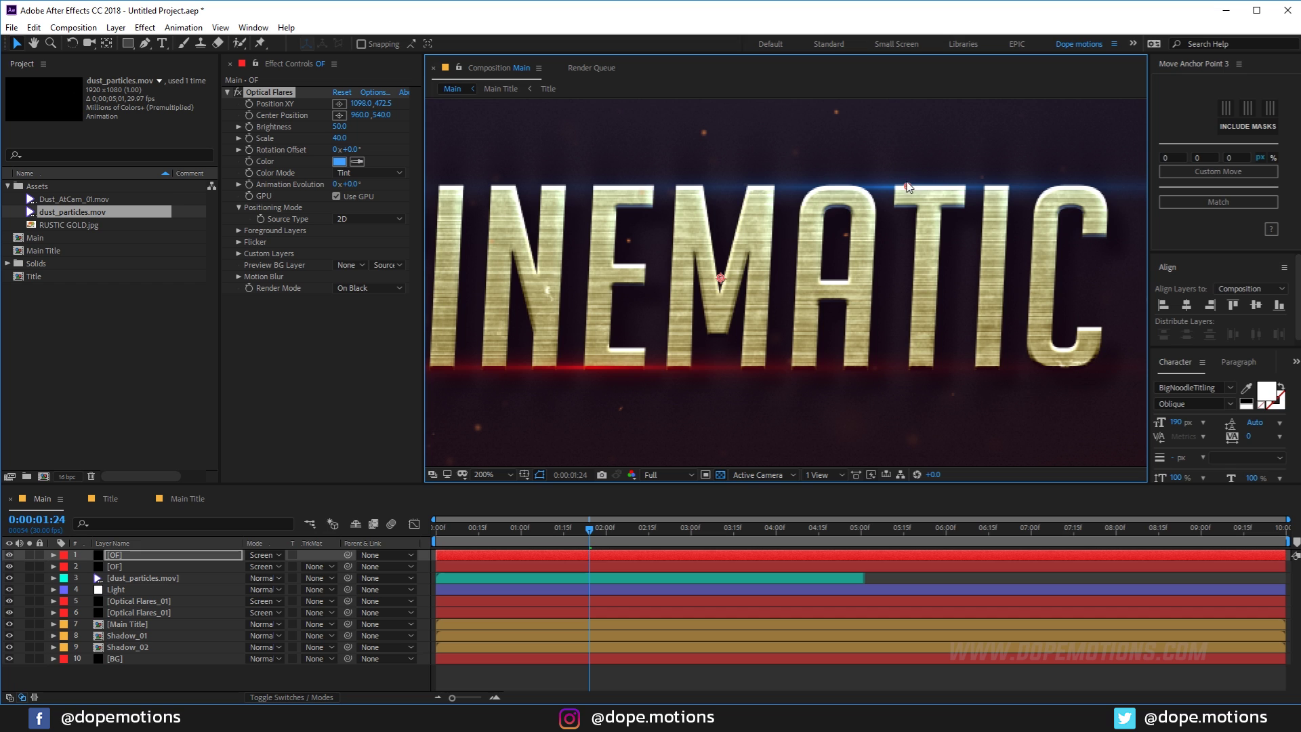
pyautogui.moveTo(908, 187); pyautogui.dragTo(910, 185)
pyautogui.scroll(-2, 859, 254)
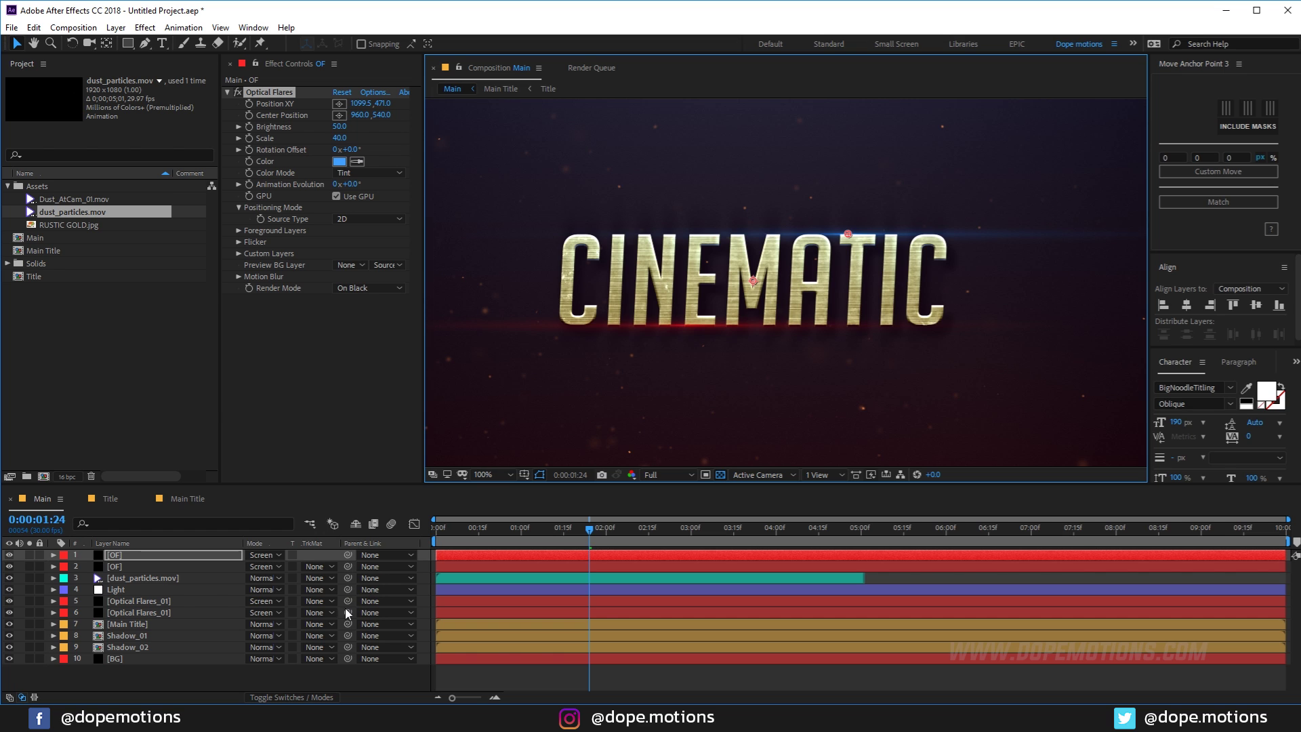
pyautogui.click(261, 668)
pyautogui.scroll(-2, 893, 295)
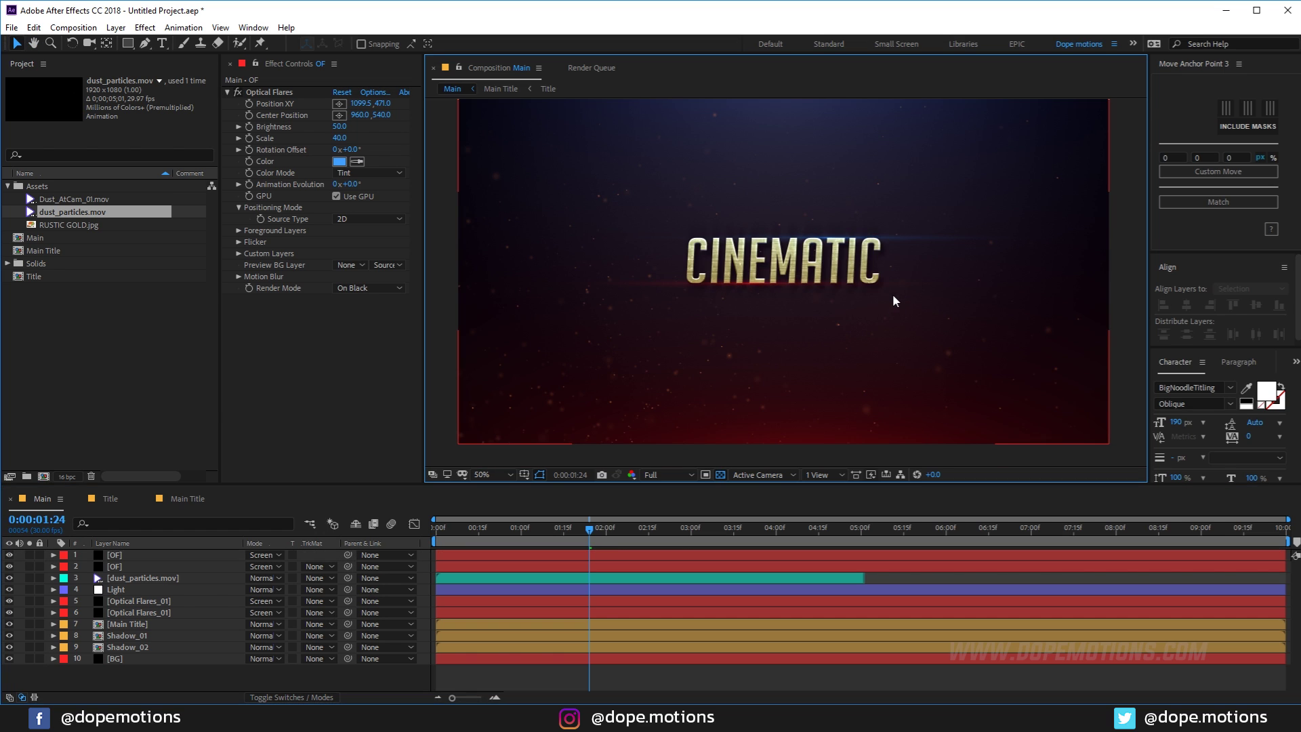
pyautogui.scroll(2, 814, 282)
pyautogui.moveTo(735, 234); pyautogui.dragTo(786, 260)
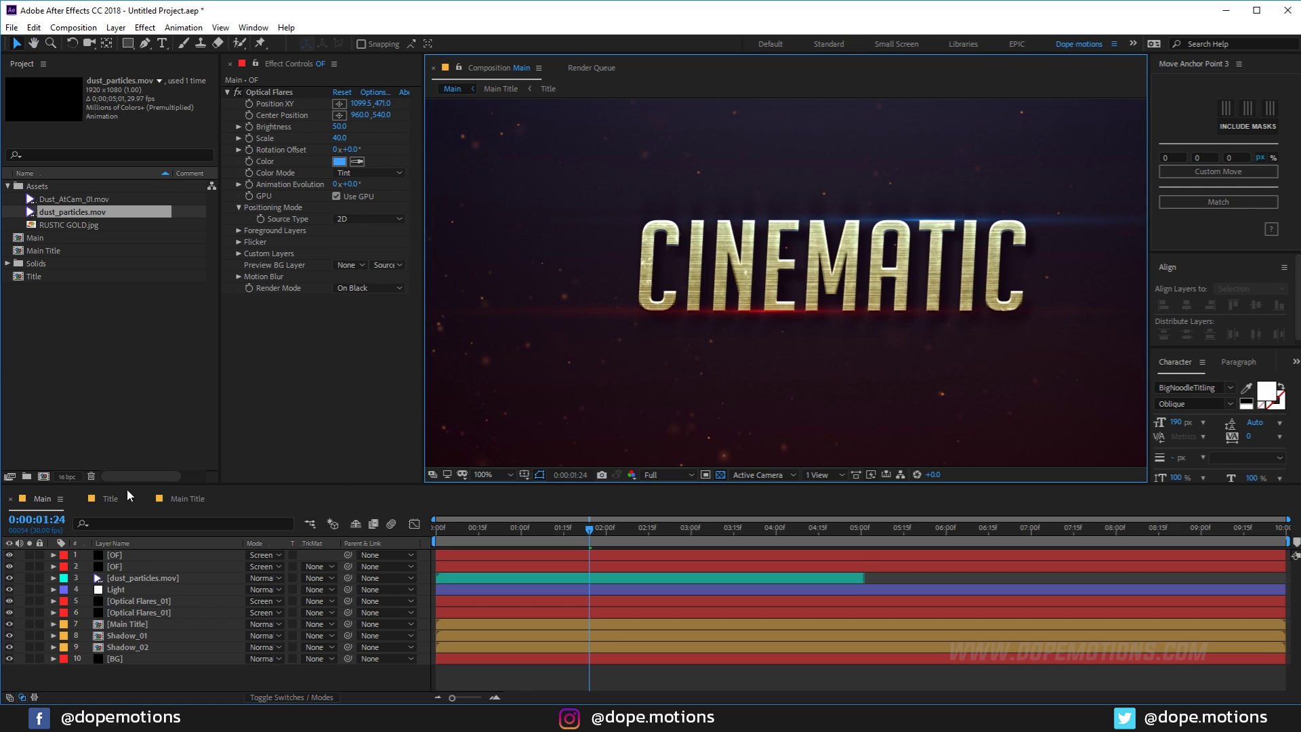
# Step: Set the blue streak's flicker speed to 20 and flicker amount to 50
pyautogui.click(117, 555)
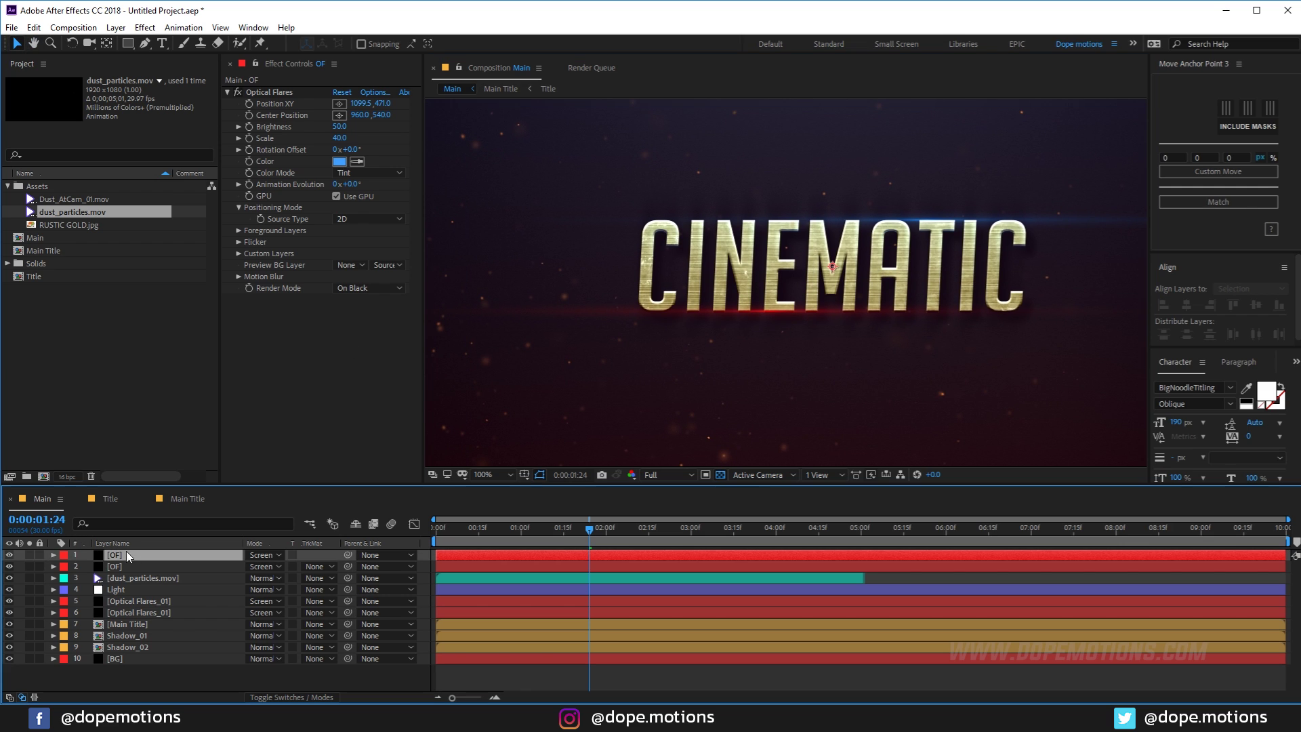
pyautogui.click(238, 241)
pyautogui.click(338, 265)
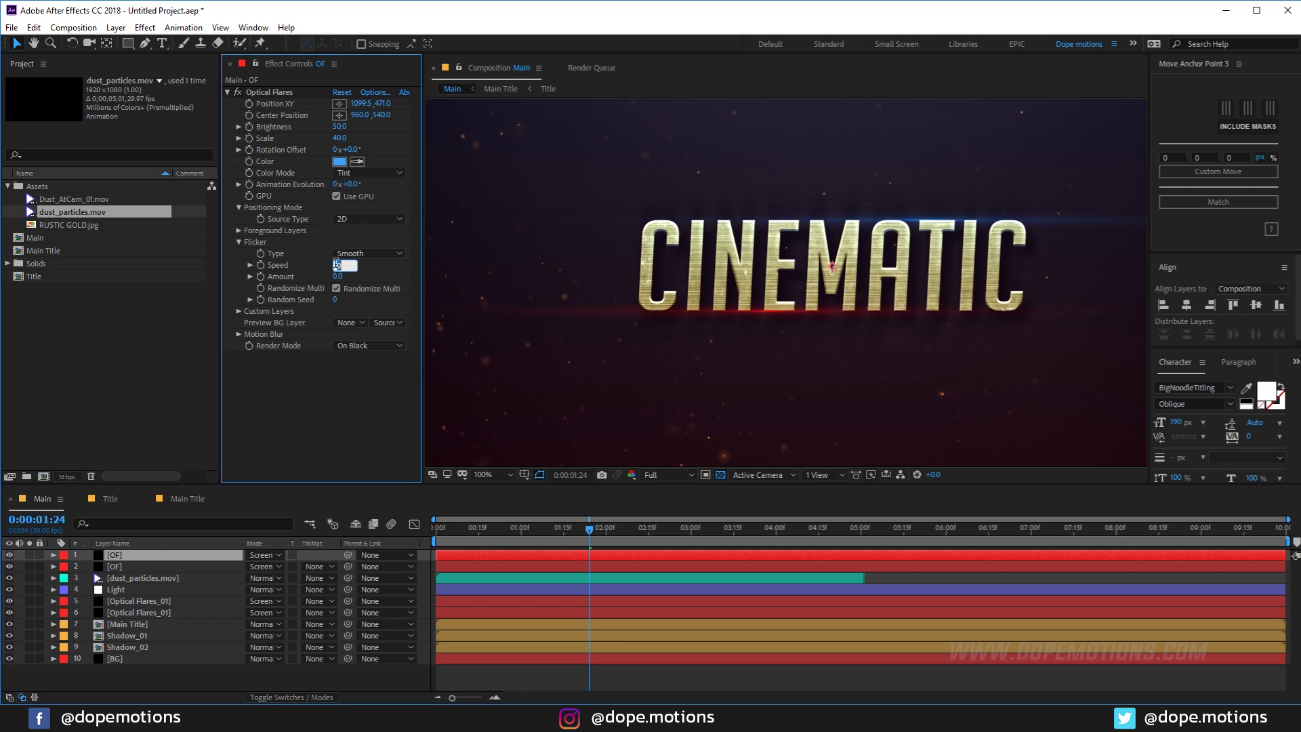
pyautogui.write('020')
pyautogui.click(339, 276)
pyautogui.write('50')
pyautogui.press('Return')
# Step: Set the red streak's flicker amount to 50 and preview the flickering up to 0:00:04:04
pyautogui.click(128, 564)
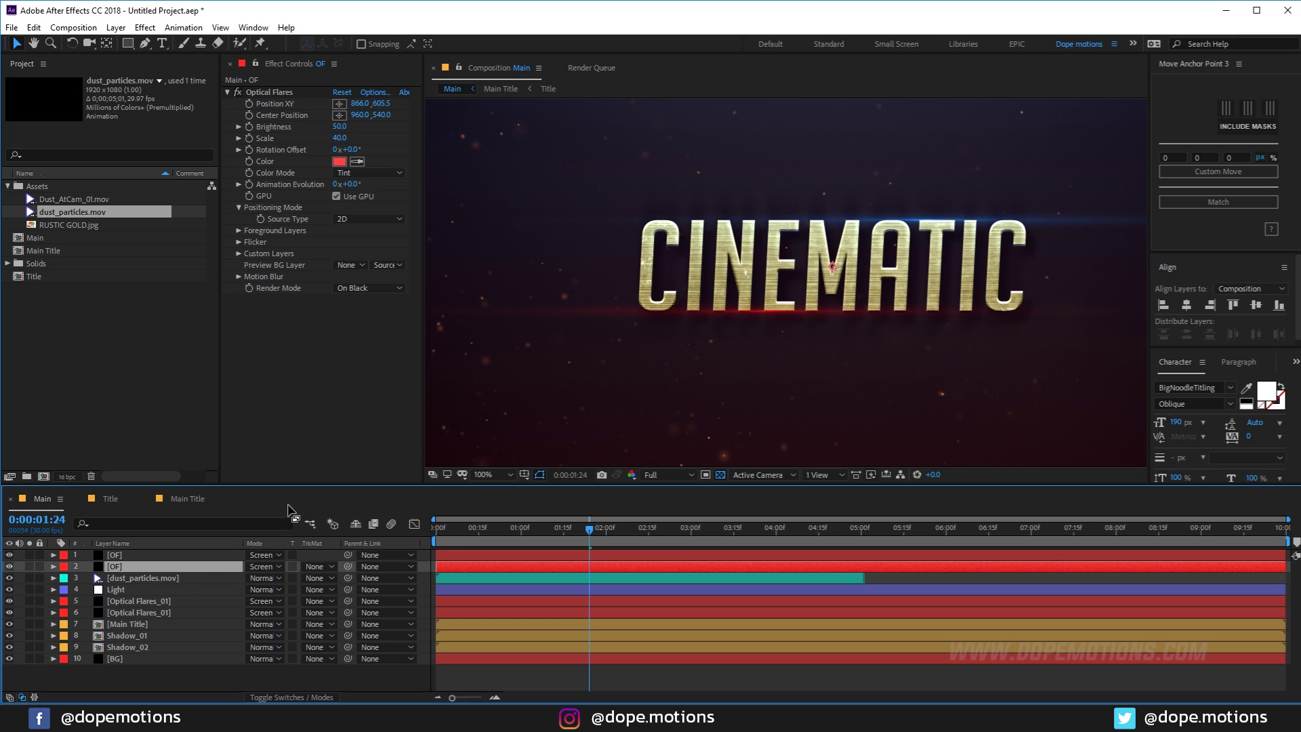
pyautogui.click(237, 242)
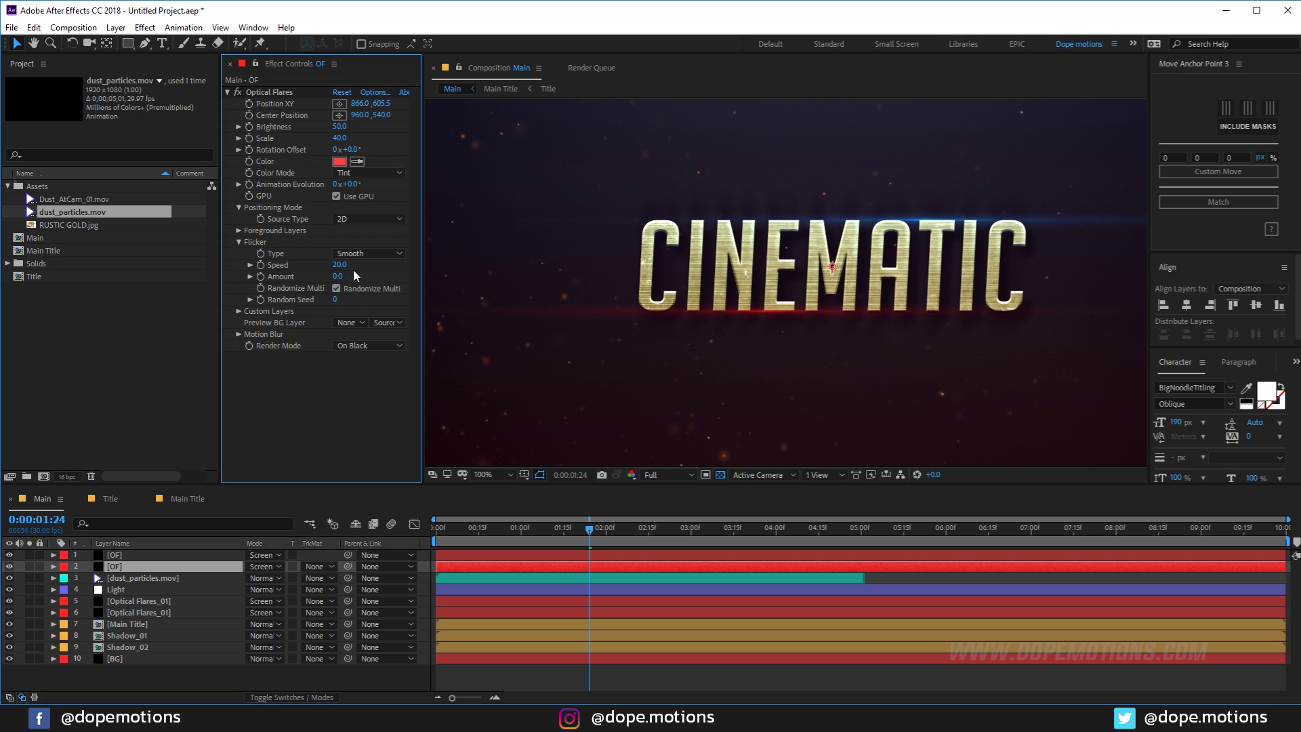
pyautogui.click(336, 275)
pyautogui.write('50')
pyautogui.press('Return')
pyautogui.scroll(-2, 741, 364)
pyautogui.moveTo(589, 529); pyautogui.dragTo(788, 539)
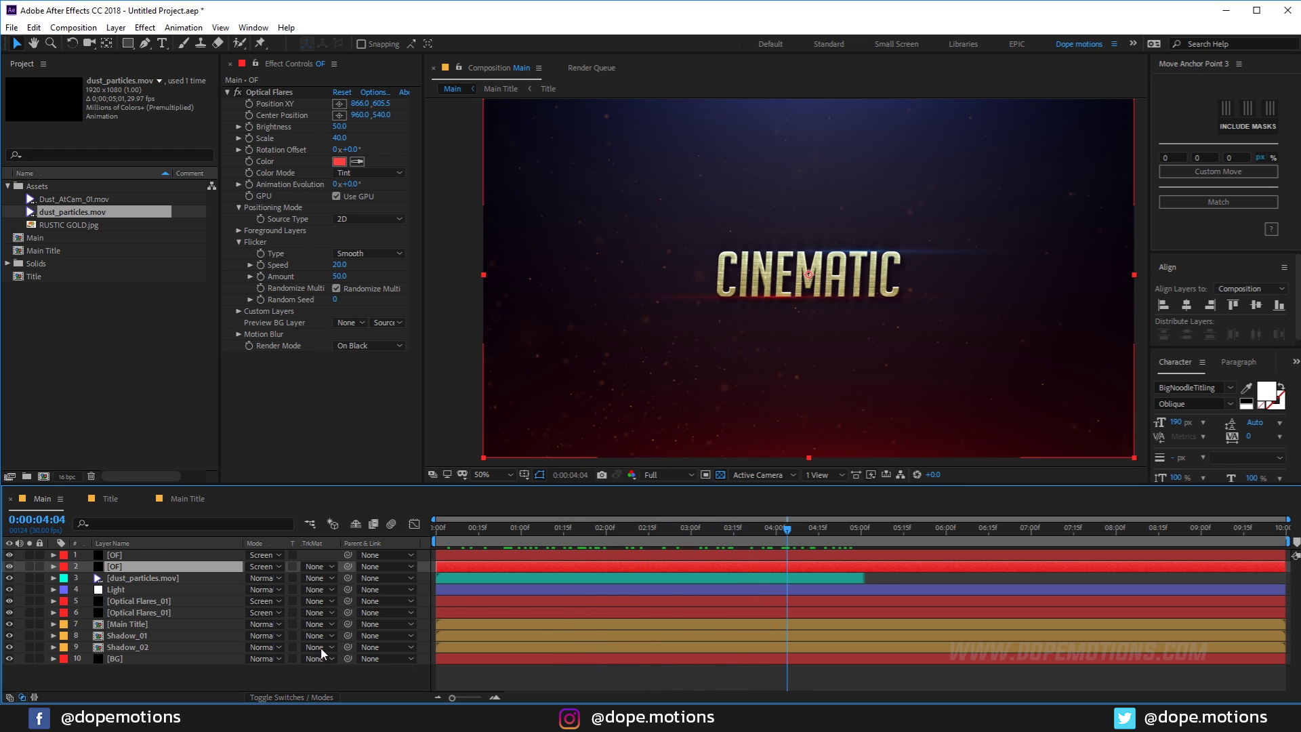
# Step: Pre-compose all layers of the Main composition as Main Animation, look inside the new composition, and return to Main
pyautogui.moveTo(112, 667); pyautogui.dragTo(162, 546)
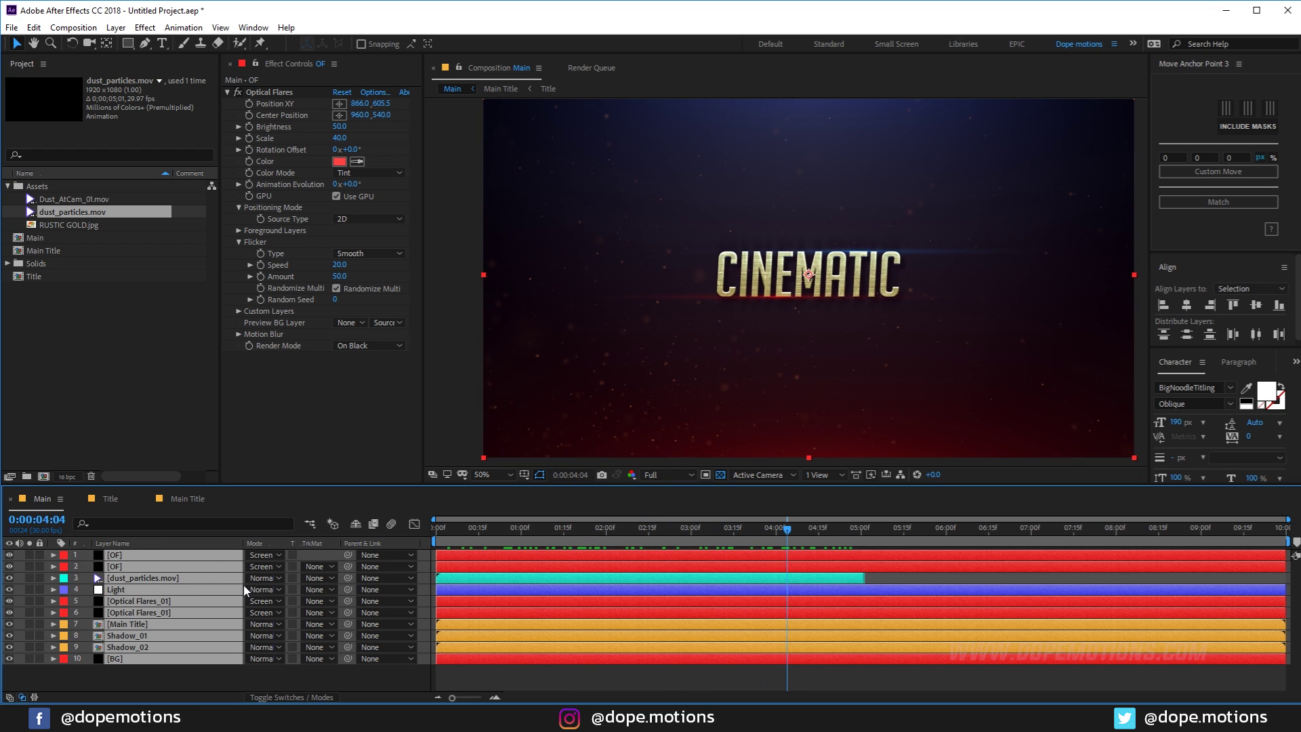
pyautogui.hotkey('ctrl', 'shift', 'c')
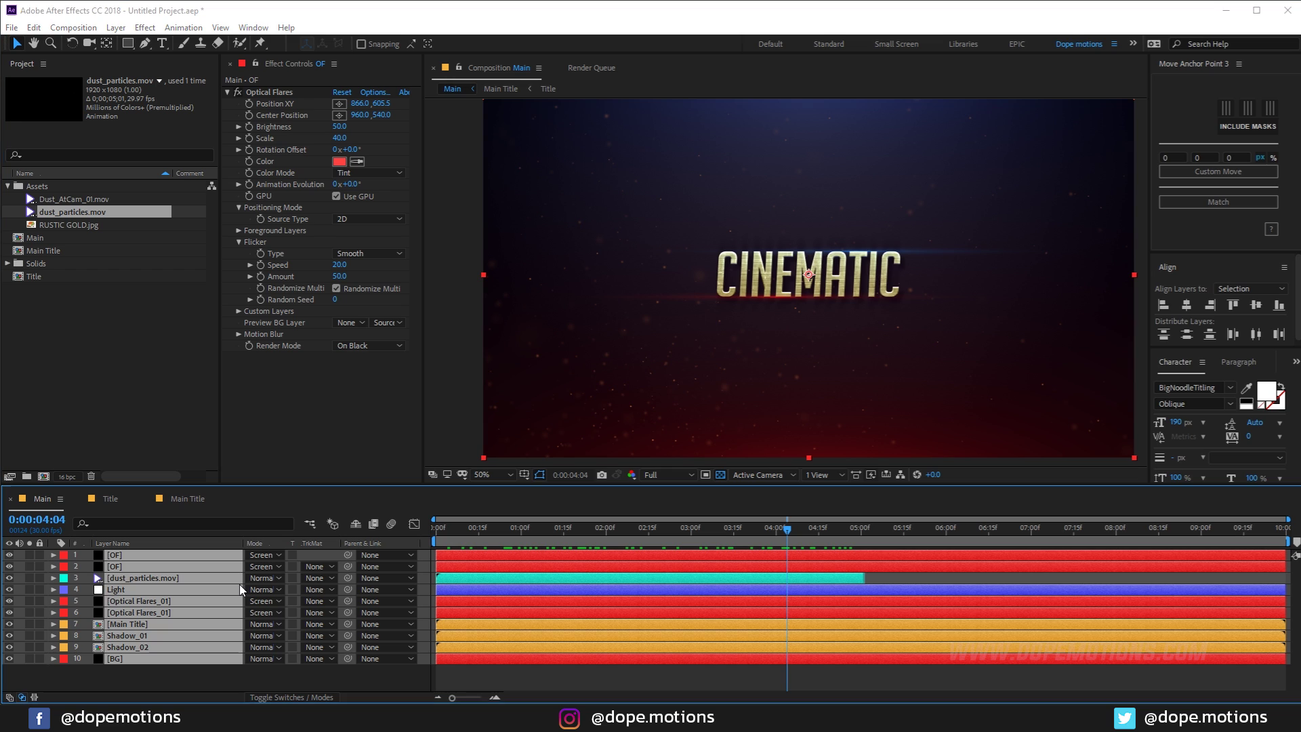
pyautogui.write('Main Ani')
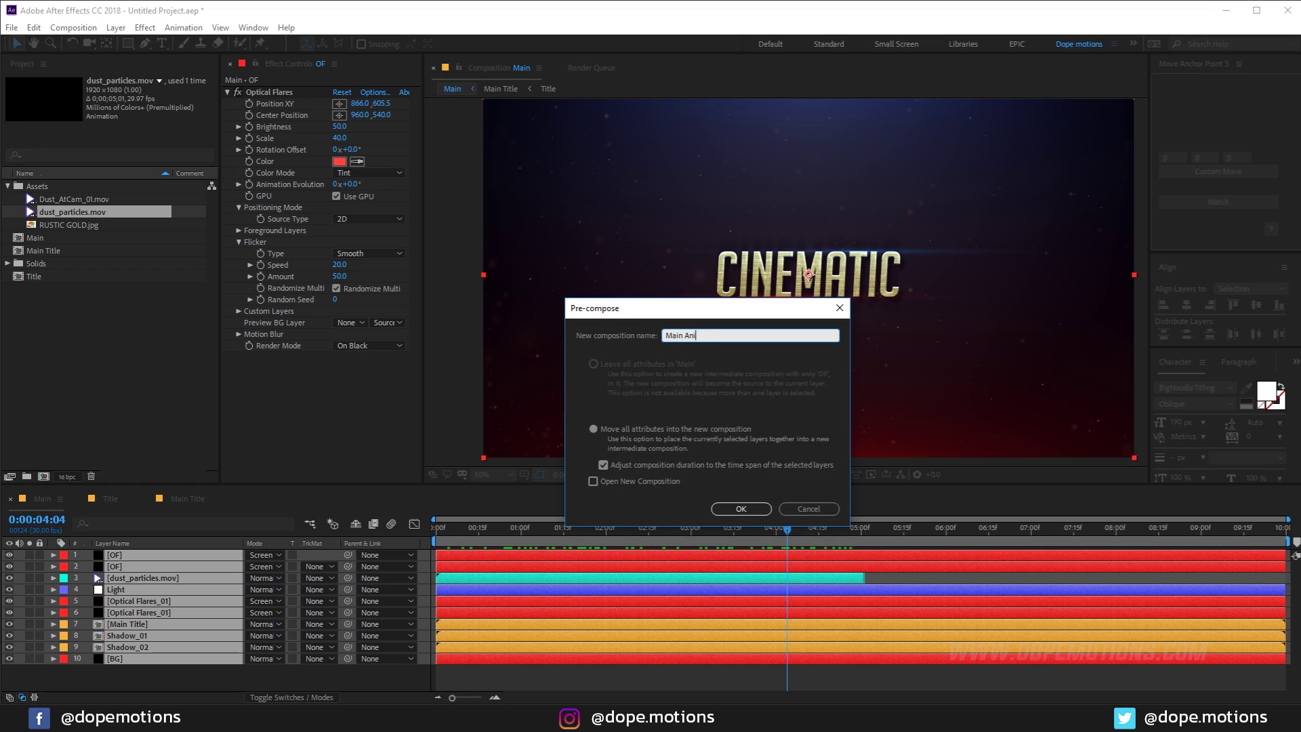
pyautogui.write('mation')
pyautogui.press('Return')
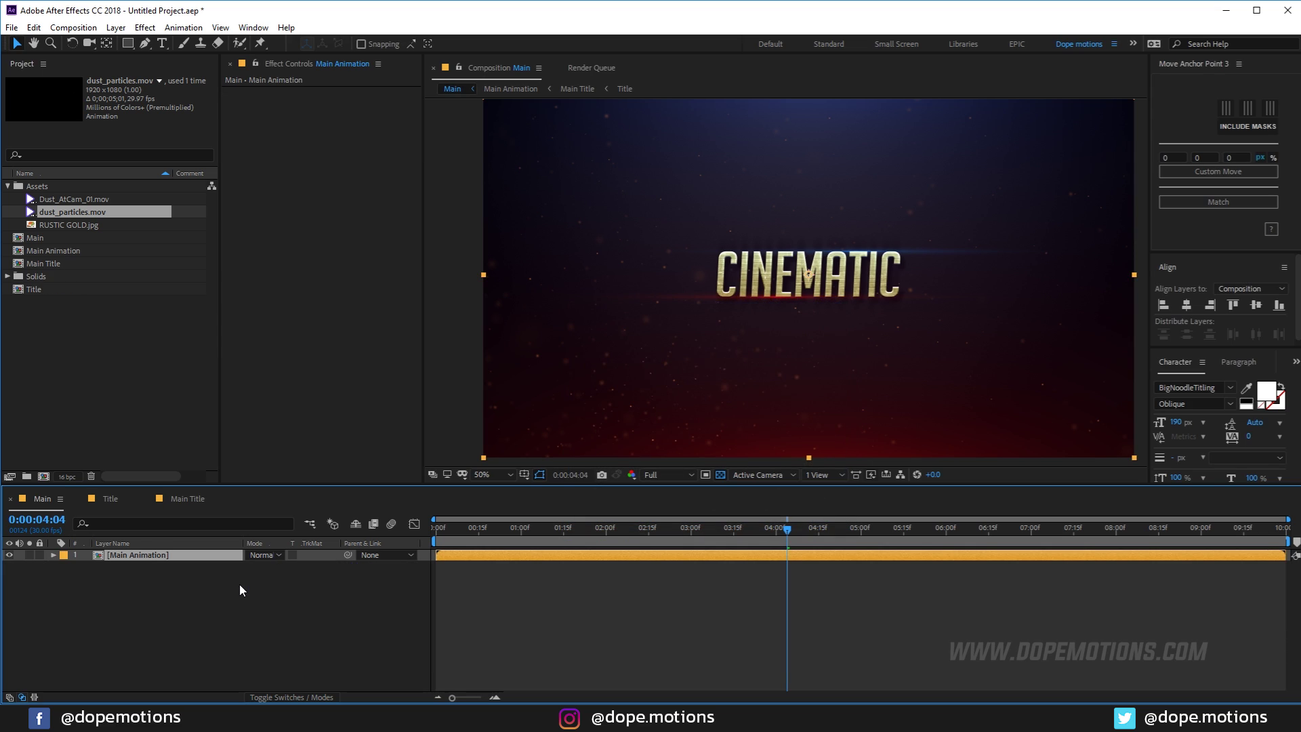
pyautogui.doubleClick(162, 554)
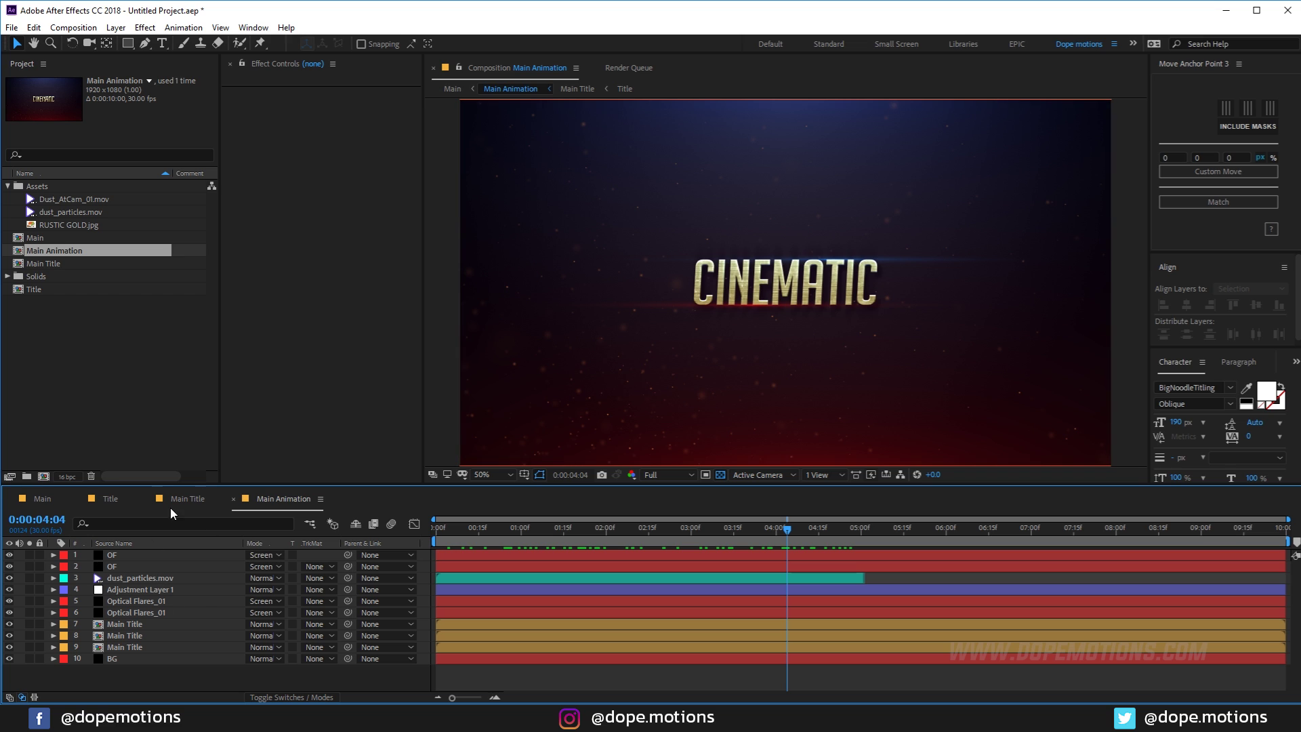
pyautogui.click(57, 499)
pyautogui.click(276, 579)
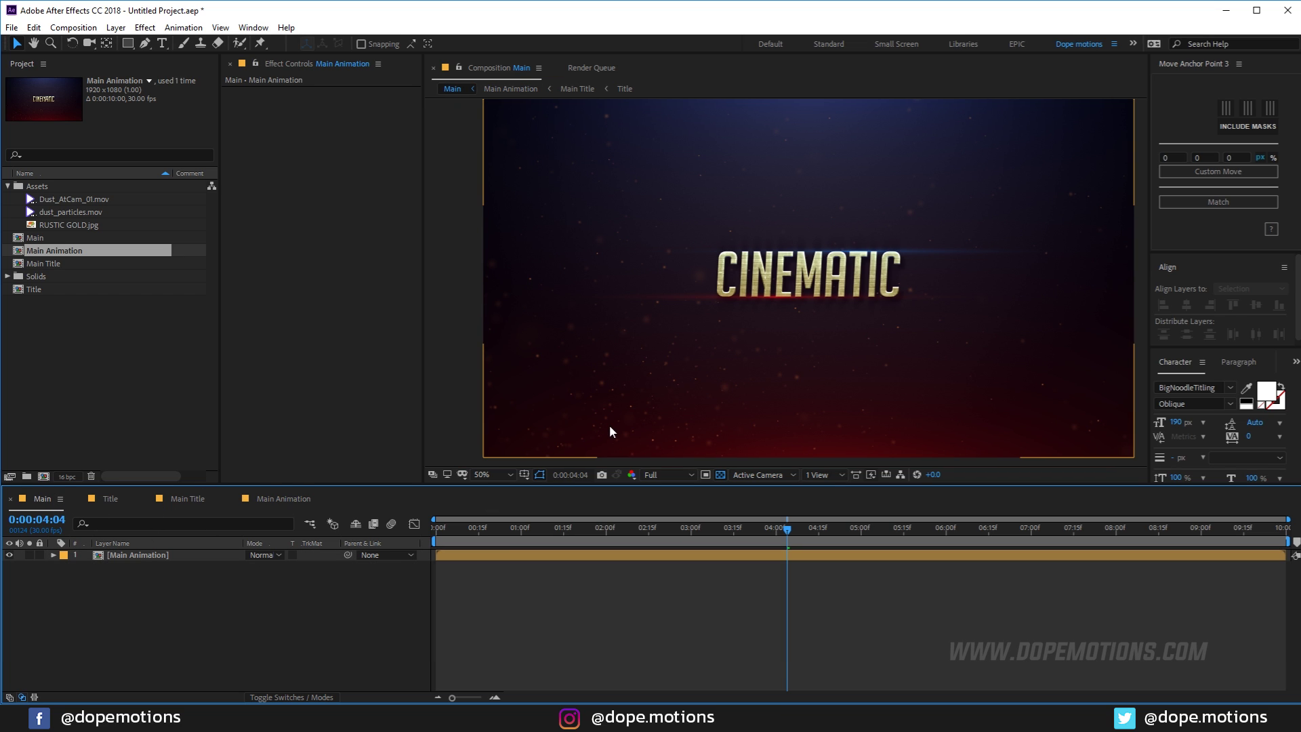
# Step: Enlarge the composition preview area and set the preview resolution to Half
pyautogui.moveTo(372, 488); pyautogui.dragTo(709, 523)
pyautogui.click(671, 519)
pyautogui.click(661, 559)
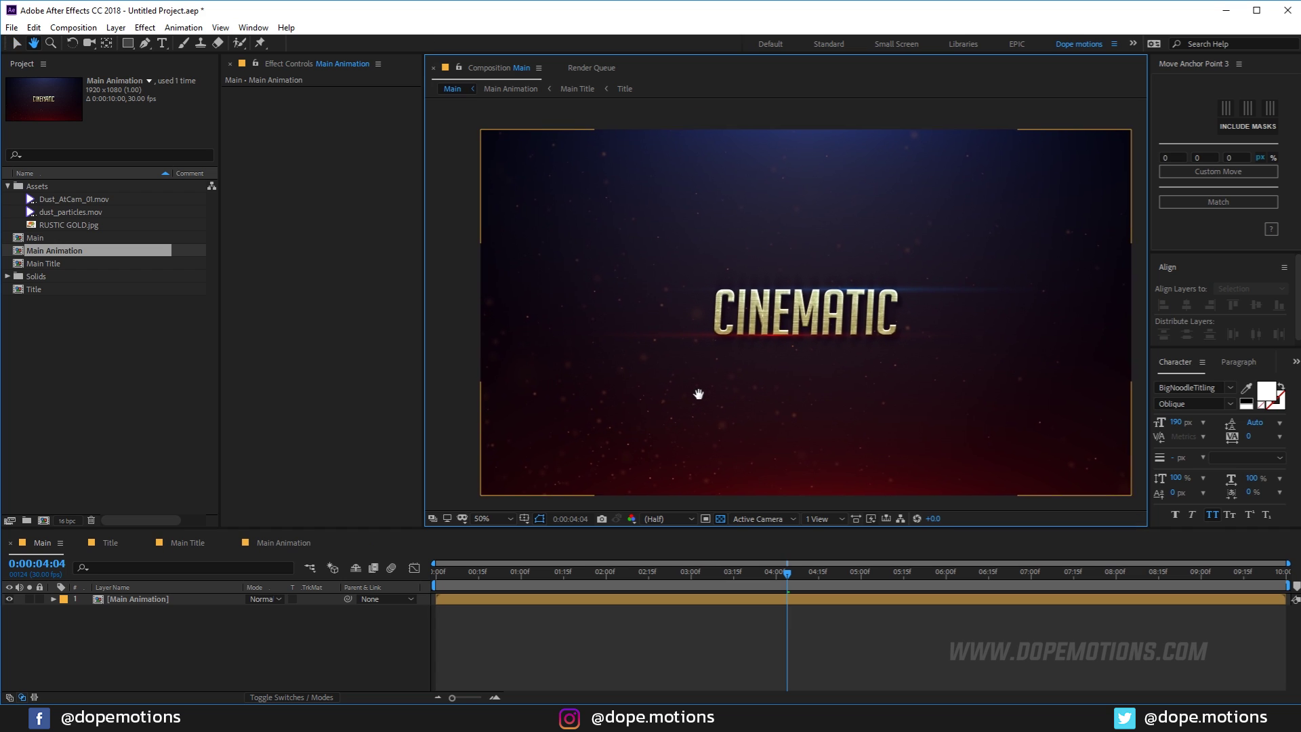
# Step: Shift the Main Animation layer so it starts at 0:00:00:15, and preview it up to 0:00:01:02
pyautogui.click(563, 598)
pyautogui.moveTo(457, 582); pyautogui.dragTo(479, 581)
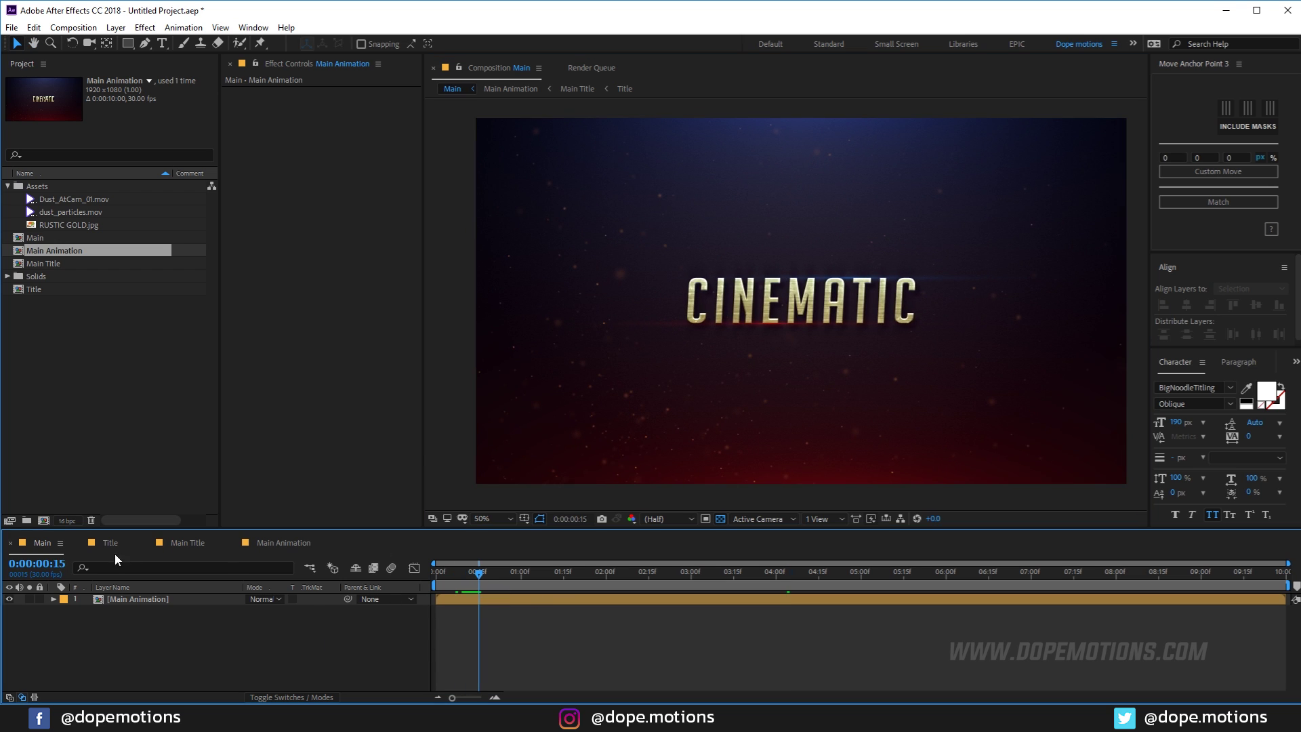
pyautogui.click(445, 601)
pyautogui.moveTo(448, 600); pyautogui.dragTo(526, 572)
pyautogui.click(720, 519)
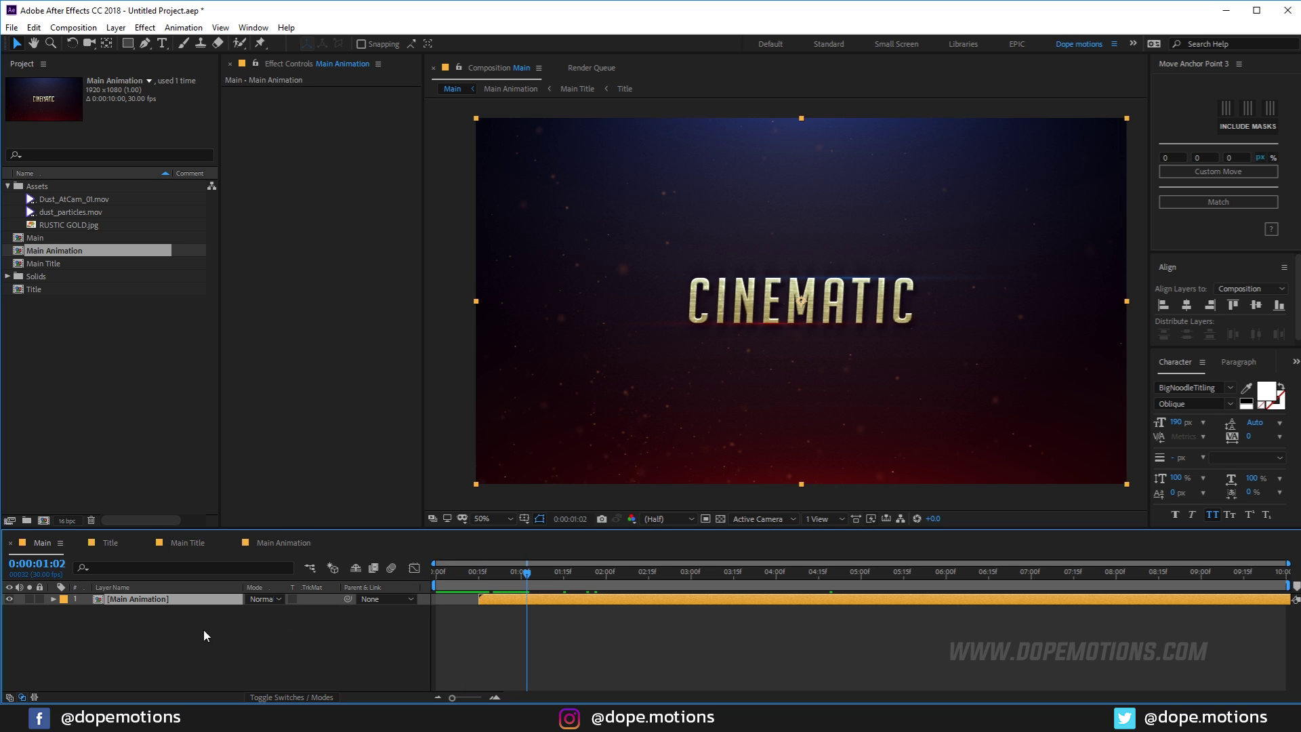
# Step: Create an adjustment layer above Main Animation and name it CC Lens
pyautogui.click(204, 628)
pyautogui.rightClick(189, 652)
pyautogui.moveTo(318, 505)
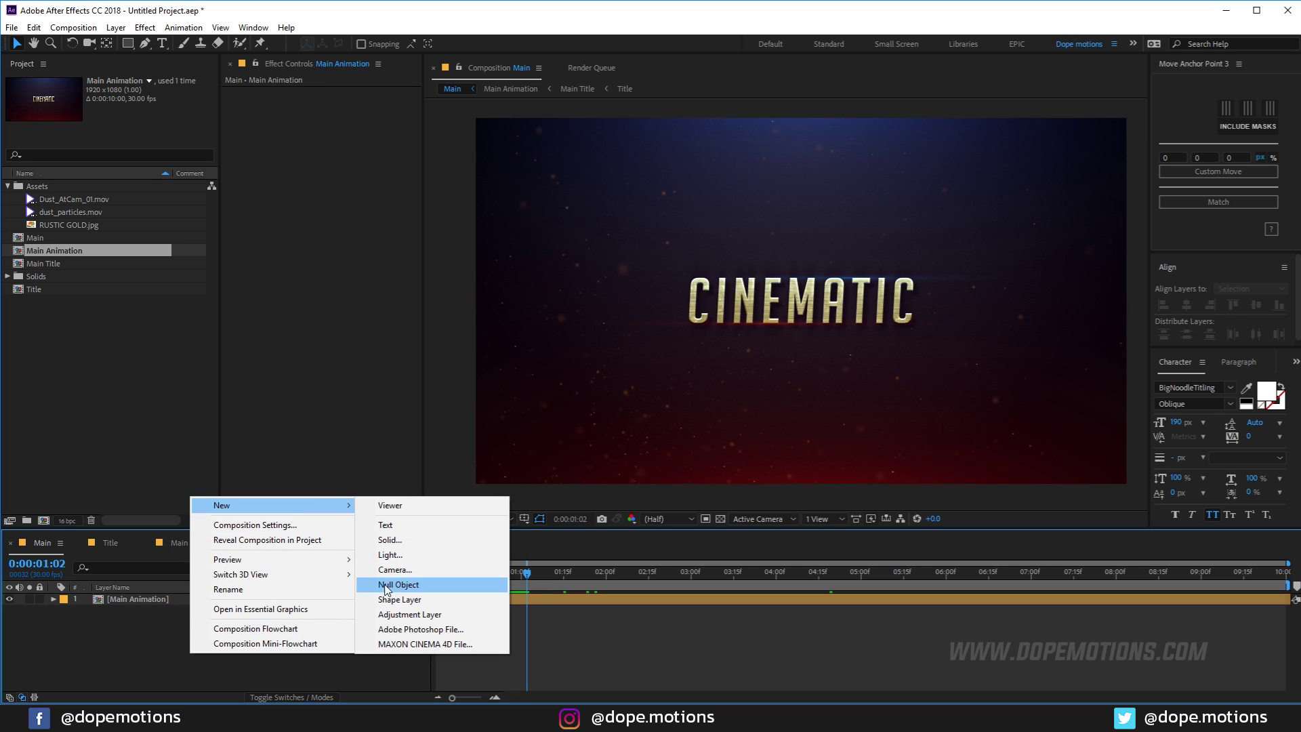
pyautogui.click(397, 610)
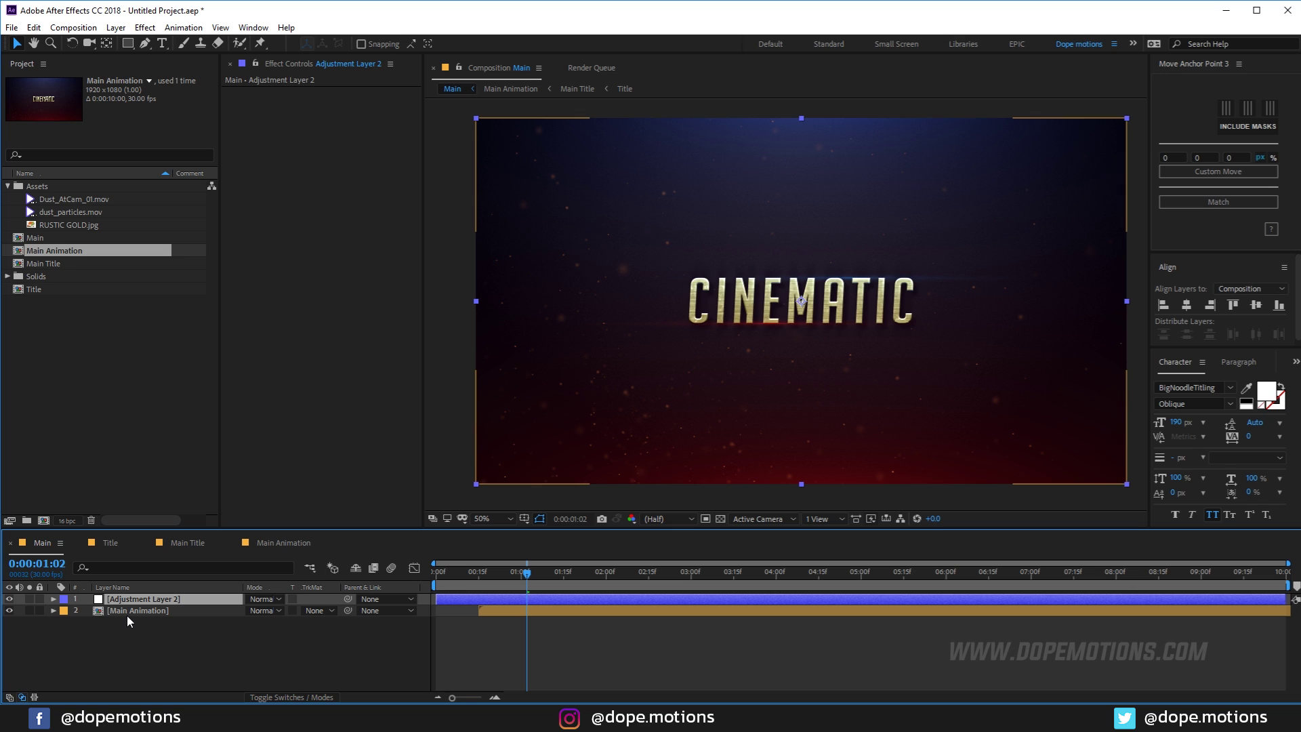
pyautogui.press('Return')
pyautogui.write('CC L')
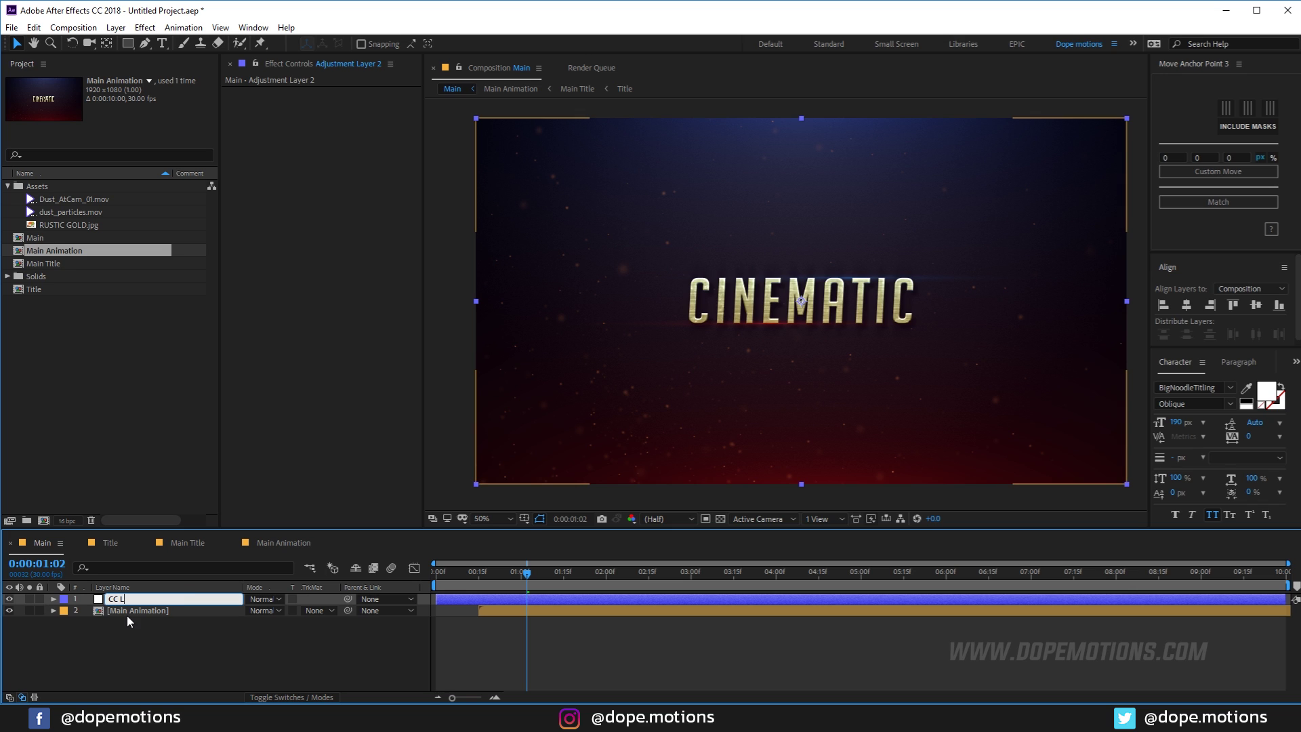
pyautogui.write('ens')
pyautogui.press('Return')
# Step: Apply the CC Lens effect to the new adjustment layer and set its size to 170
pyautogui.hotkey('ctrl', 'space')
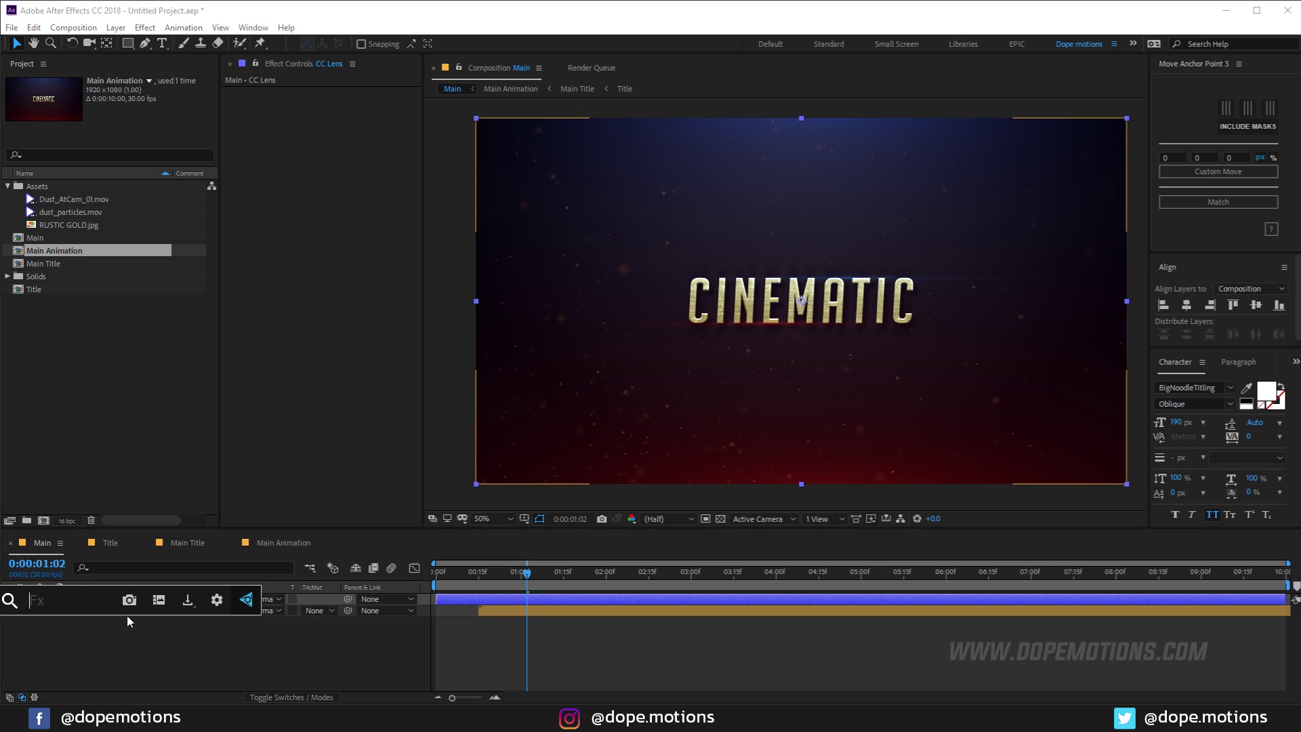
pyautogui.write('cc l')
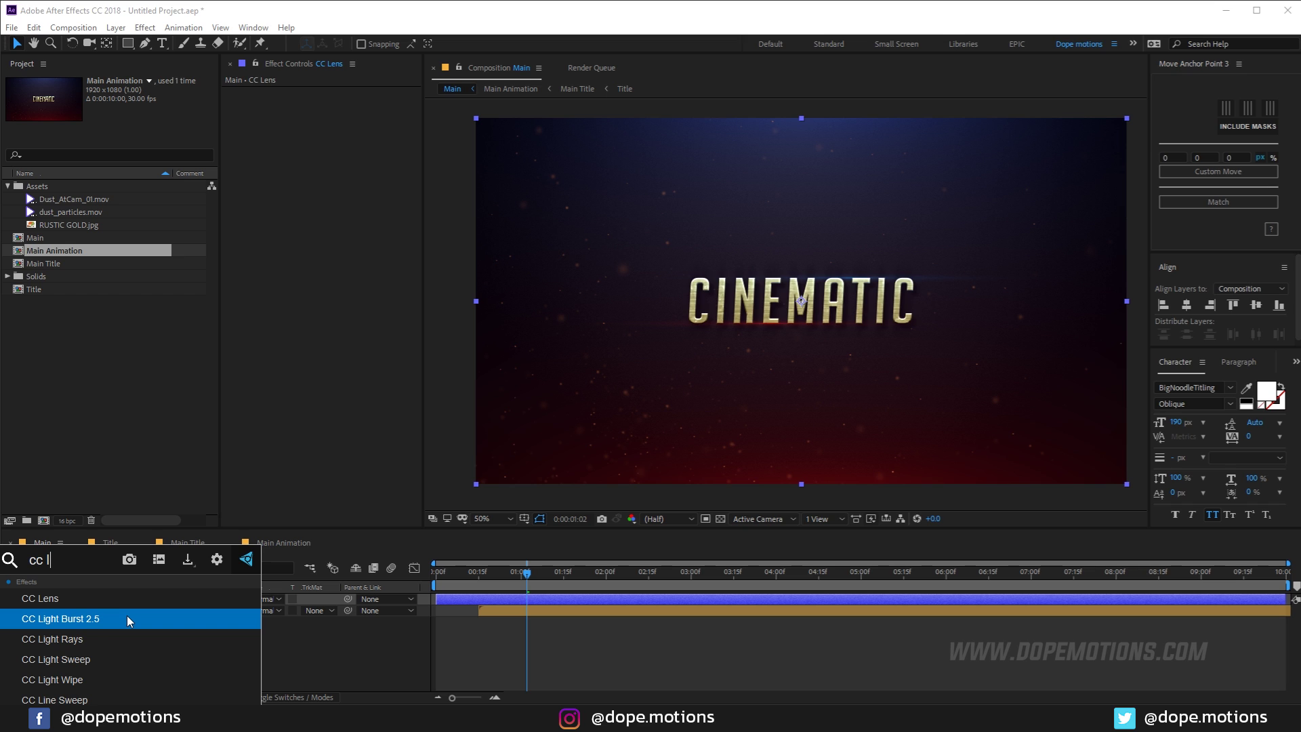
pyautogui.press('Up')
pyautogui.press('Return')
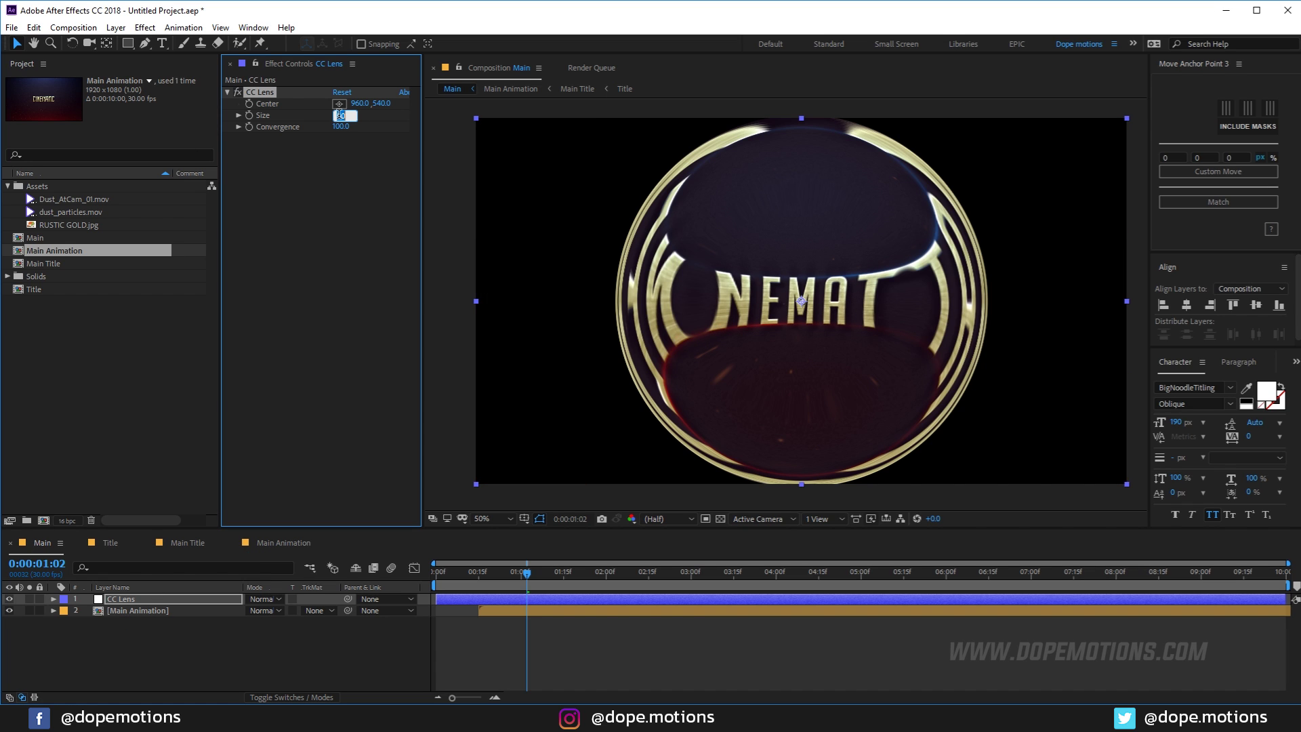
pyautogui.press('Return')
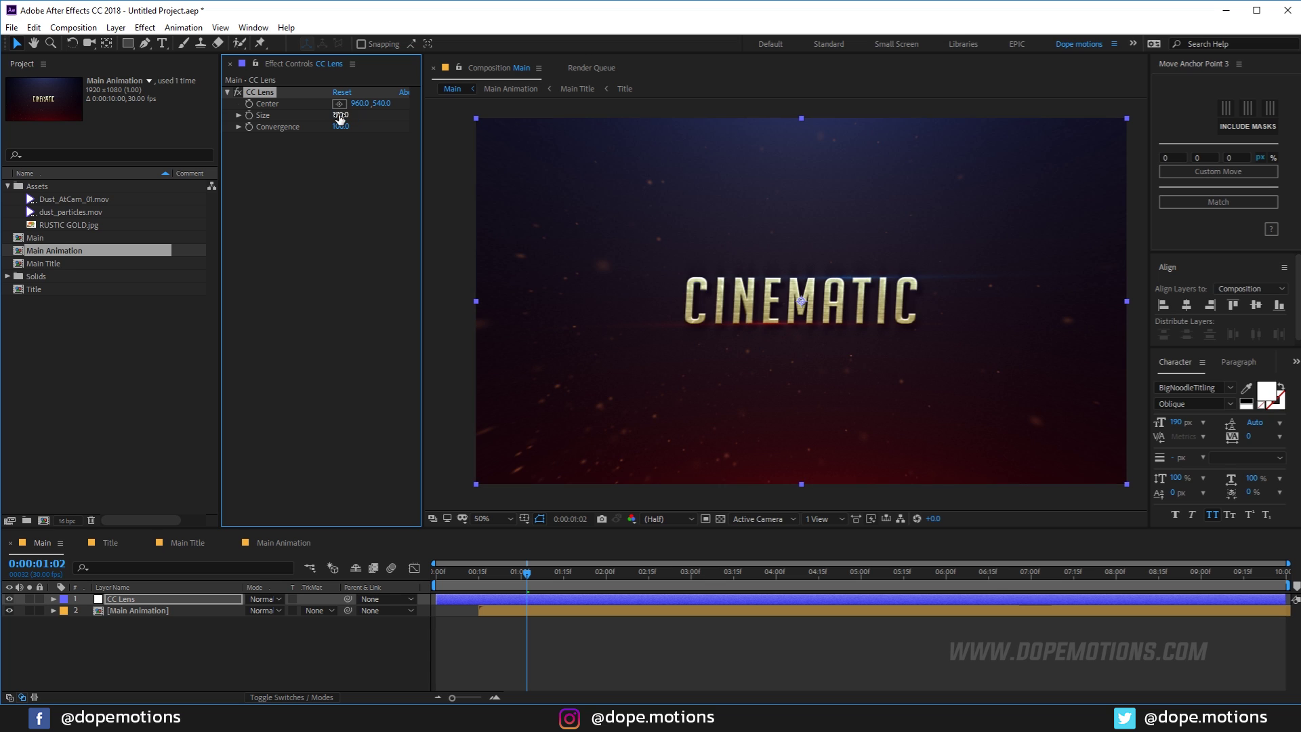
# Step: Animate the lens size with a starting keyframe at 0:00:00:15 and a value of 500 at 0:00:04:00
pyautogui.moveTo(464, 588)
pyautogui.mouseDown()
pyautogui.moveTo(441, 586)
pyautogui.moveTo(479, 584)
pyautogui.mouseUp()
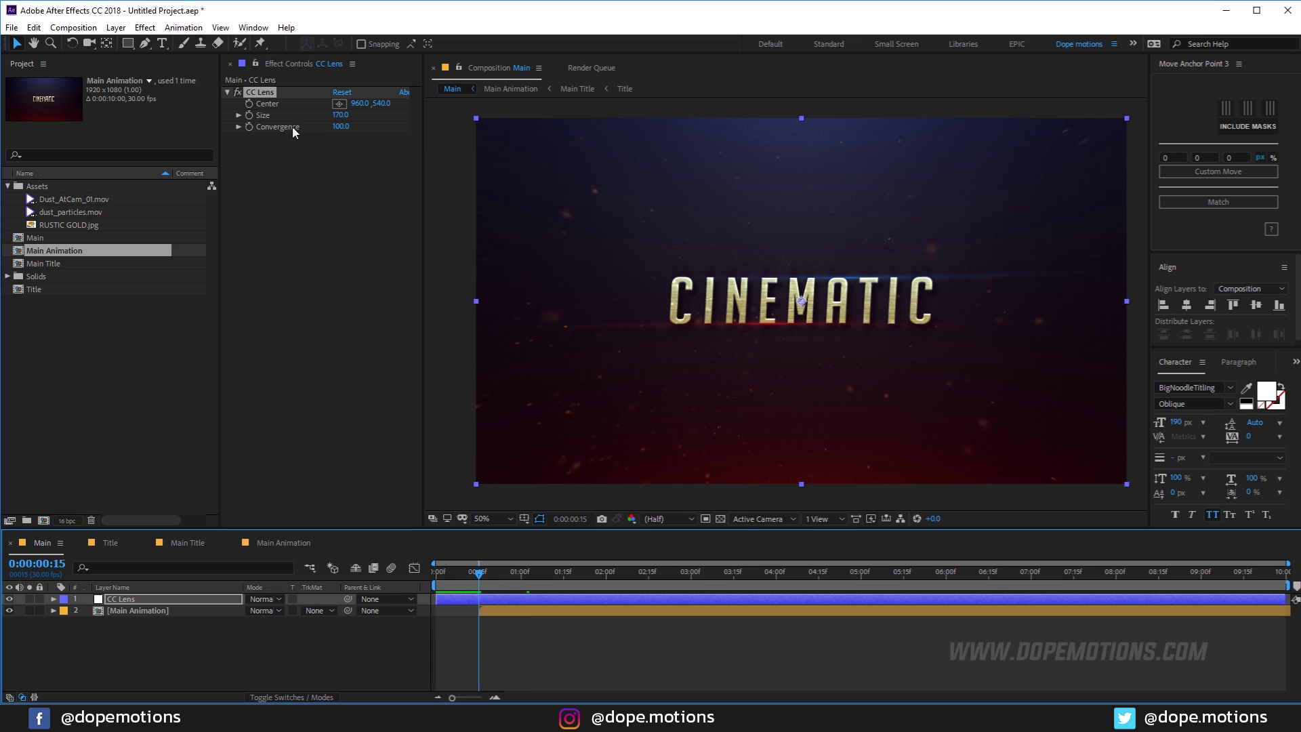
pyautogui.click(248, 115)
pyautogui.click(680, 576)
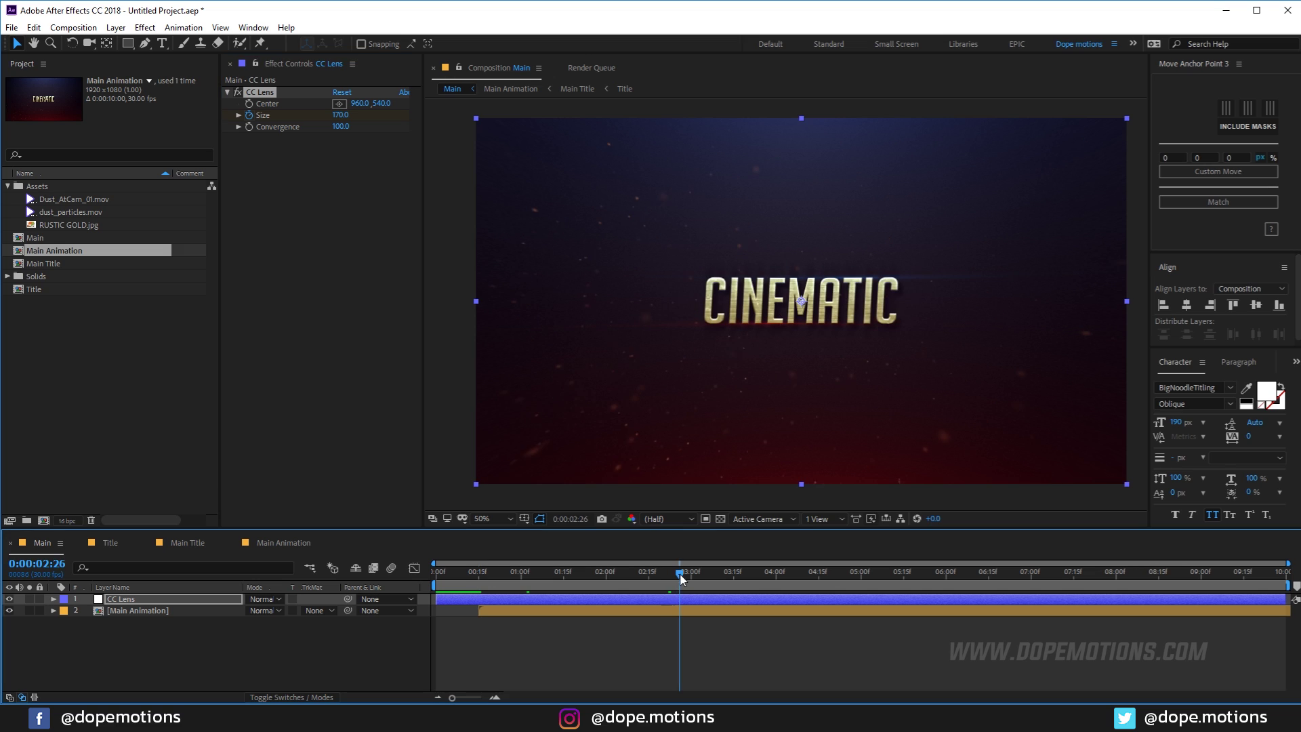
pyautogui.moveTo(680, 576); pyautogui.dragTo(777, 591)
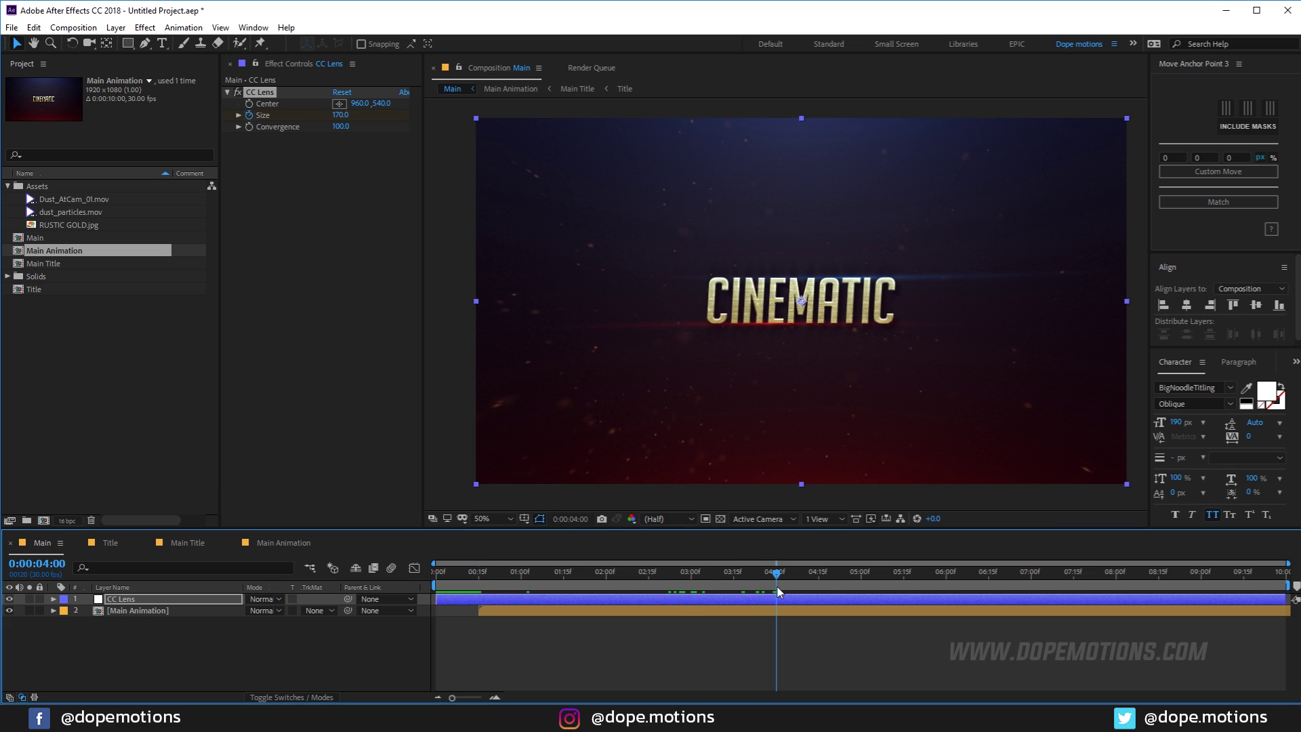
pyautogui.click(341, 115)
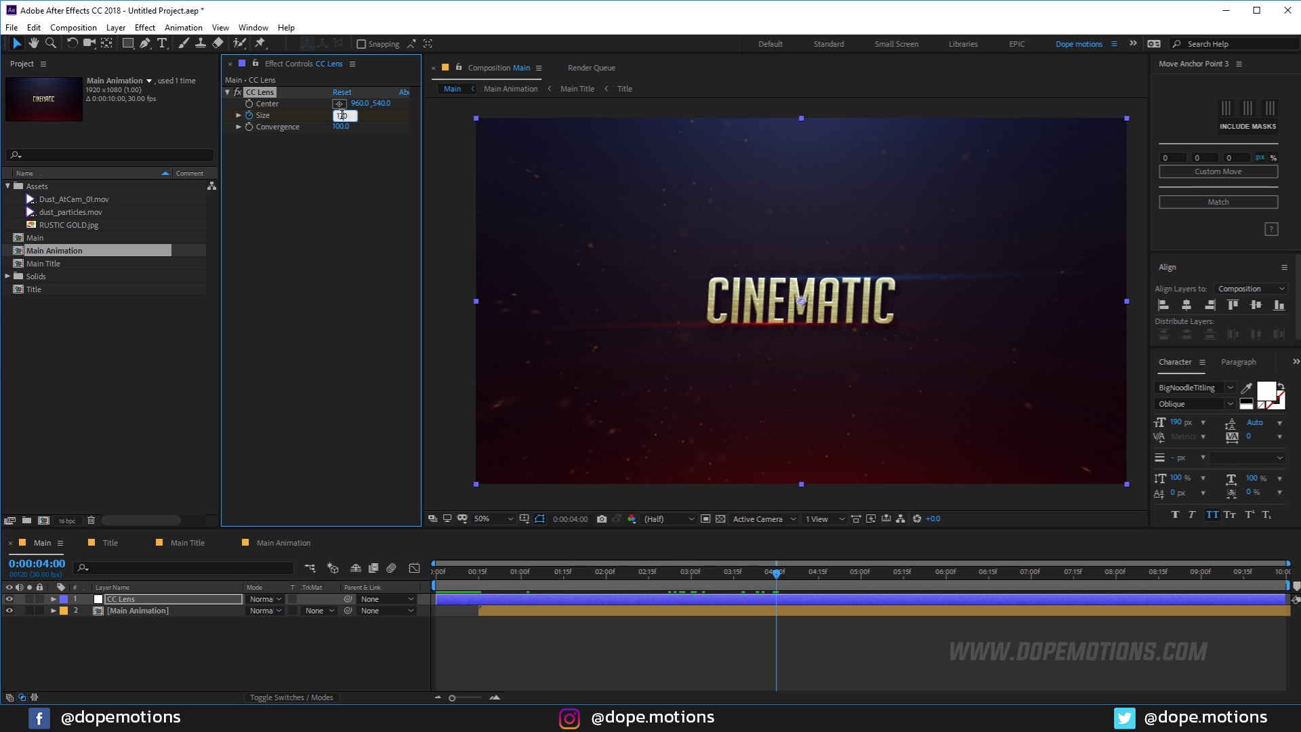
pyautogui.press('Return')
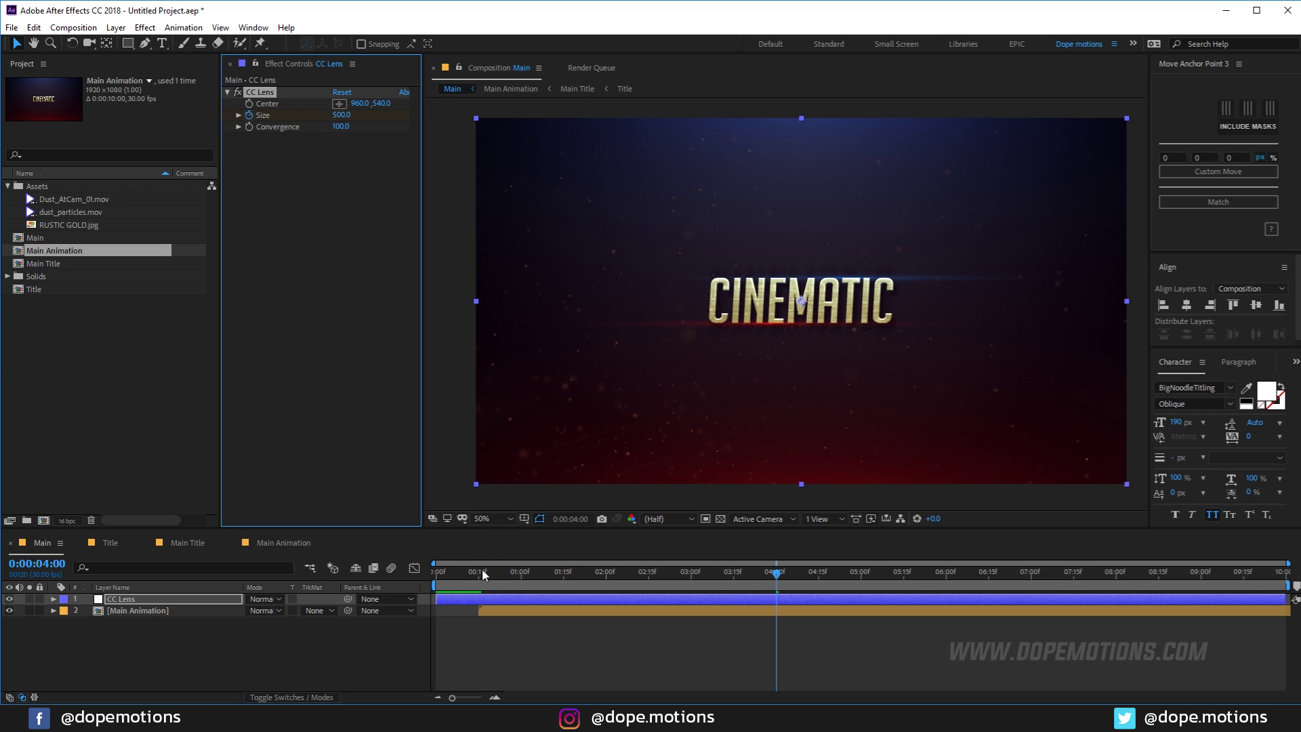
# Step: Reveal the lens size keyframes, set the one at 0:00:00:15 to 140, and preview the distortion
pyautogui.moveTo(482, 575)
pyautogui.mouseDown()
pyautogui.moveTo(534, 573)
pyautogui.moveTo(481, 573)
pyautogui.mouseUp()
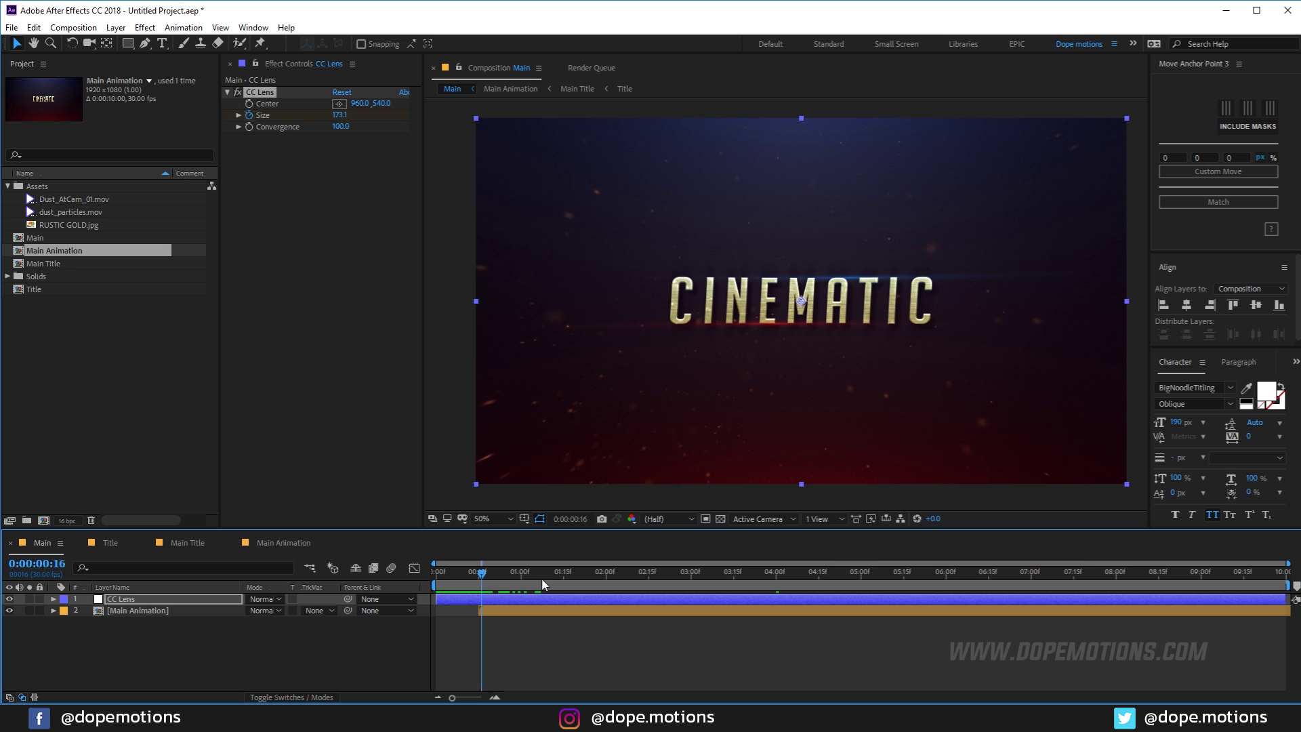
pyautogui.press('u')
pyautogui.moveTo(485, 575)
pyautogui.mouseDown()
pyautogui.moveTo(514, 579)
pyautogui.moveTo(485, 587)
pyautogui.mouseUp()
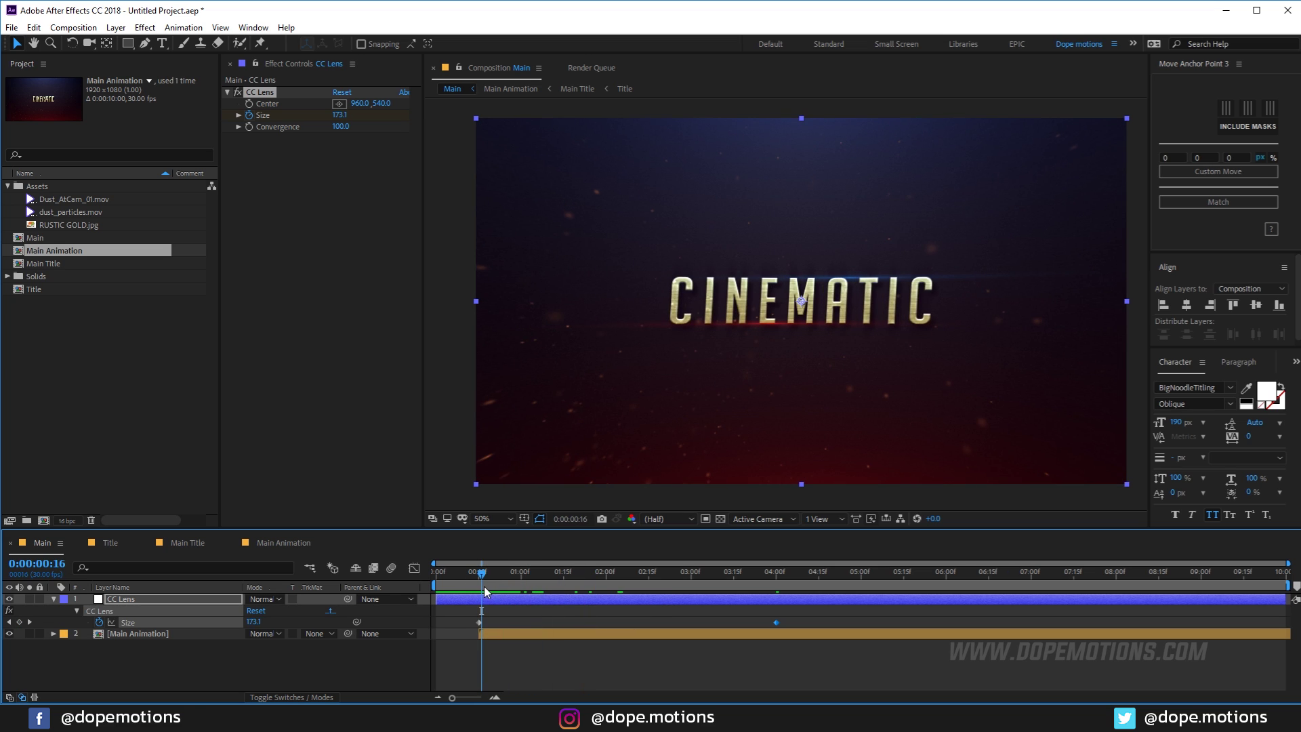
pyautogui.press('pageup')
pyautogui.moveTo(341, 115); pyautogui.dragTo(327, 124)
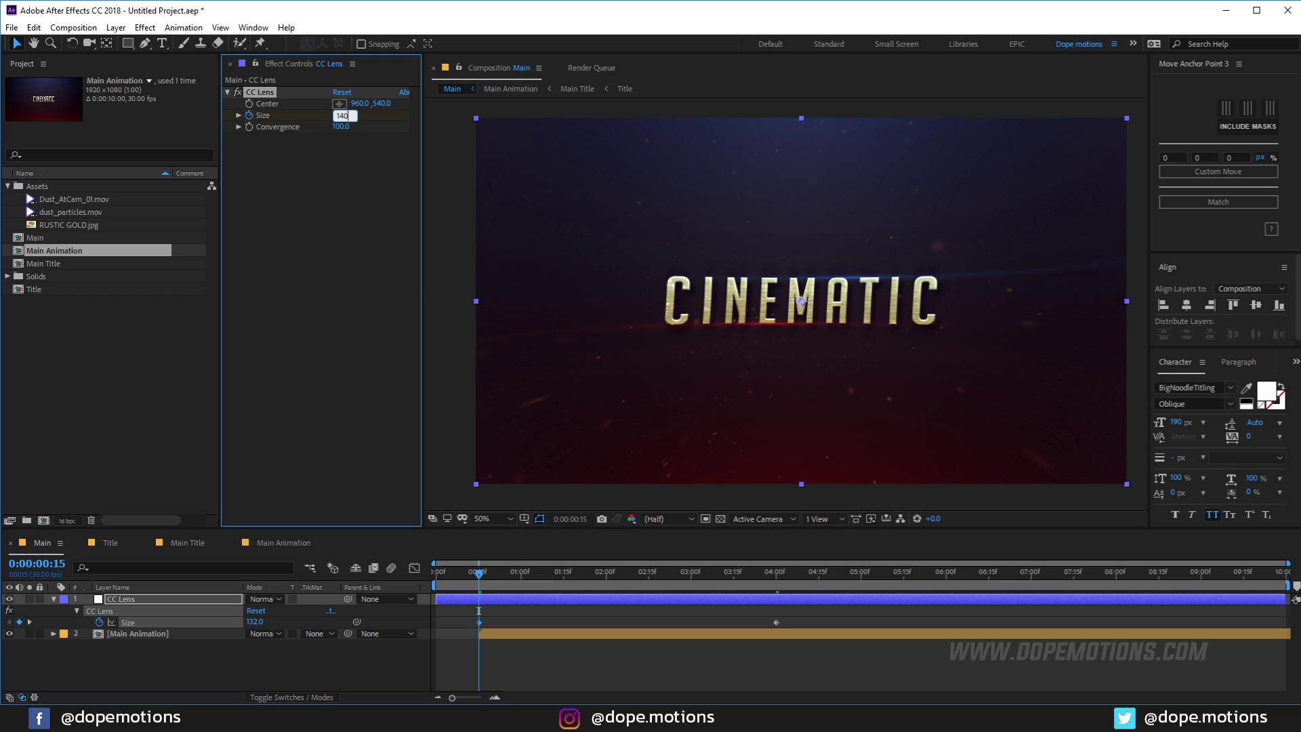
pyautogui.press('Return')
pyautogui.moveTo(479, 578)
pyautogui.mouseDown()
pyautogui.moveTo(624, 577)
pyautogui.moveTo(494, 577)
pyautogui.moveTo(484, 588)
pyautogui.moveTo(588, 577)
pyautogui.moveTo(479, 596)
pyautogui.mouseUp()
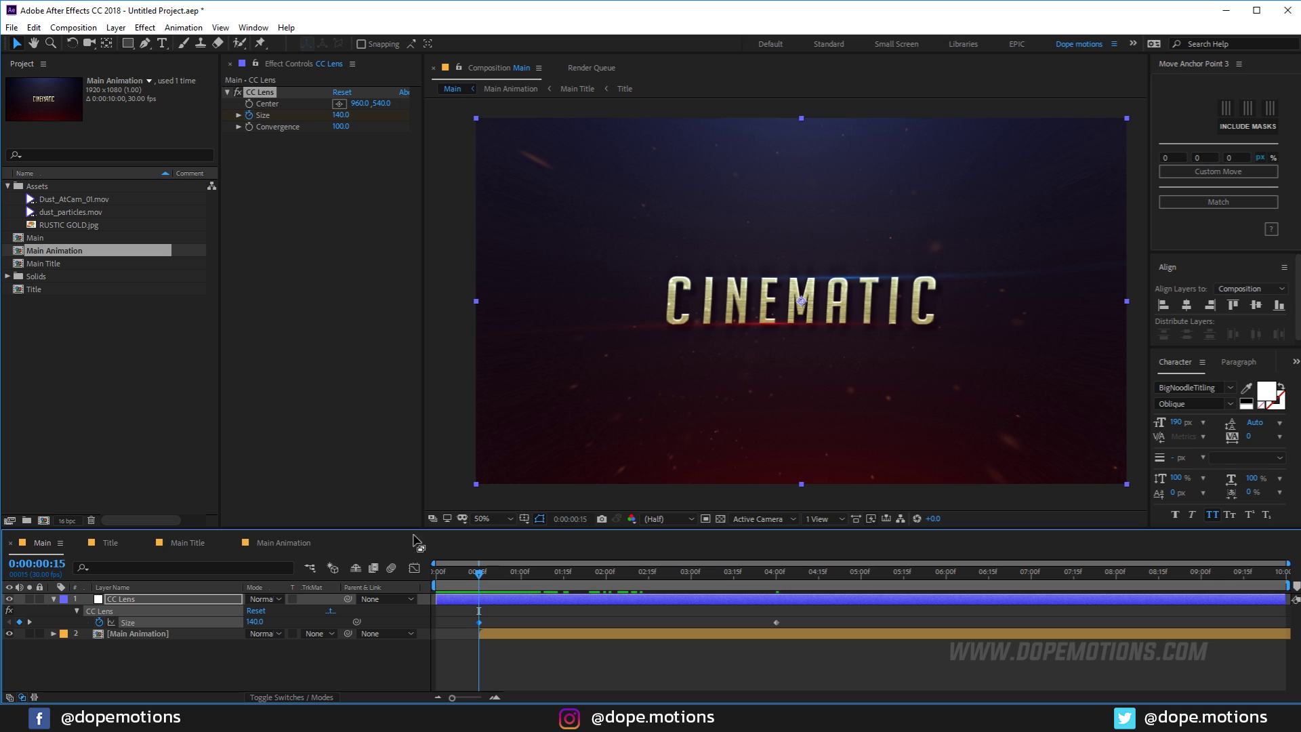
# Step: Create another adjustment layer at the top of the layer stack and name it Transform
pyautogui.rightClick(218, 680)
pyautogui.moveTo(339, 522)
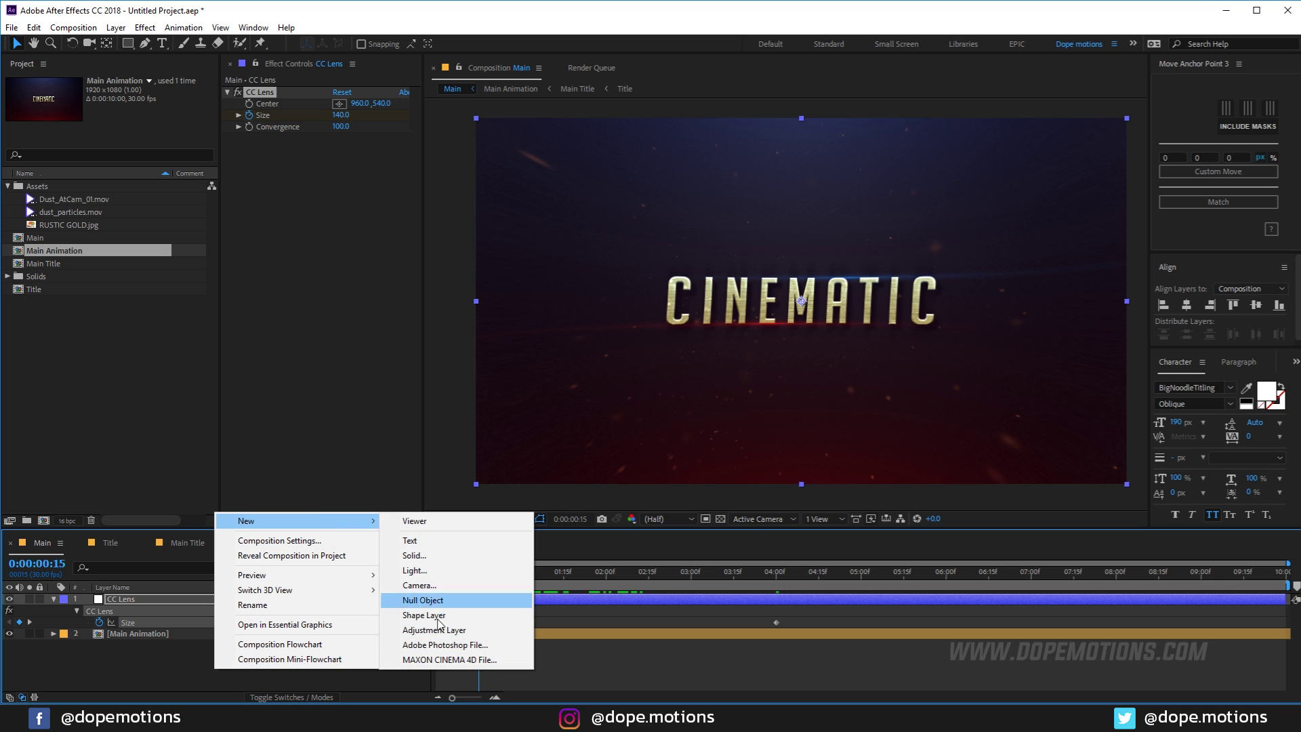
pyautogui.click(434, 631)
pyautogui.press('Return')
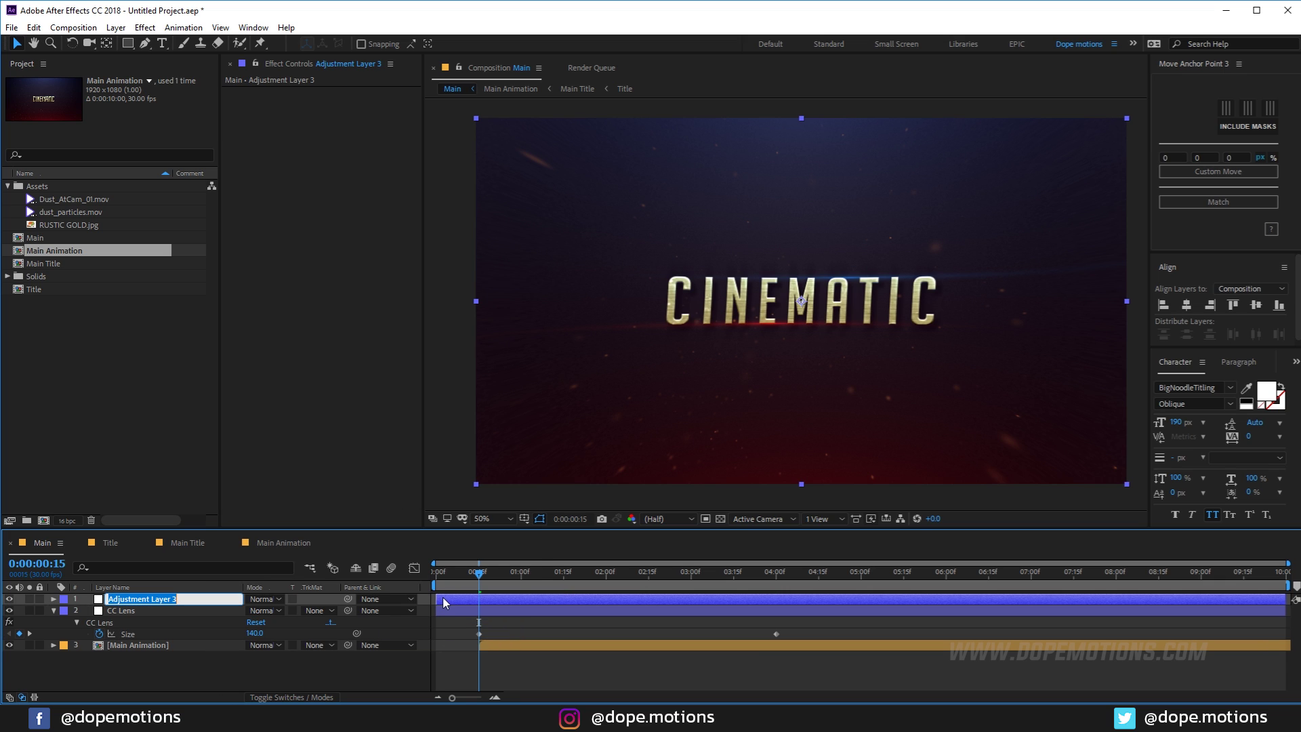
pyautogui.write('Transform')
pyautogui.press('Return')
# Step: Apply the Transform effect to the Transform layer and set its Scale Height to 300
pyautogui.hotkey('ctrl', 'space')
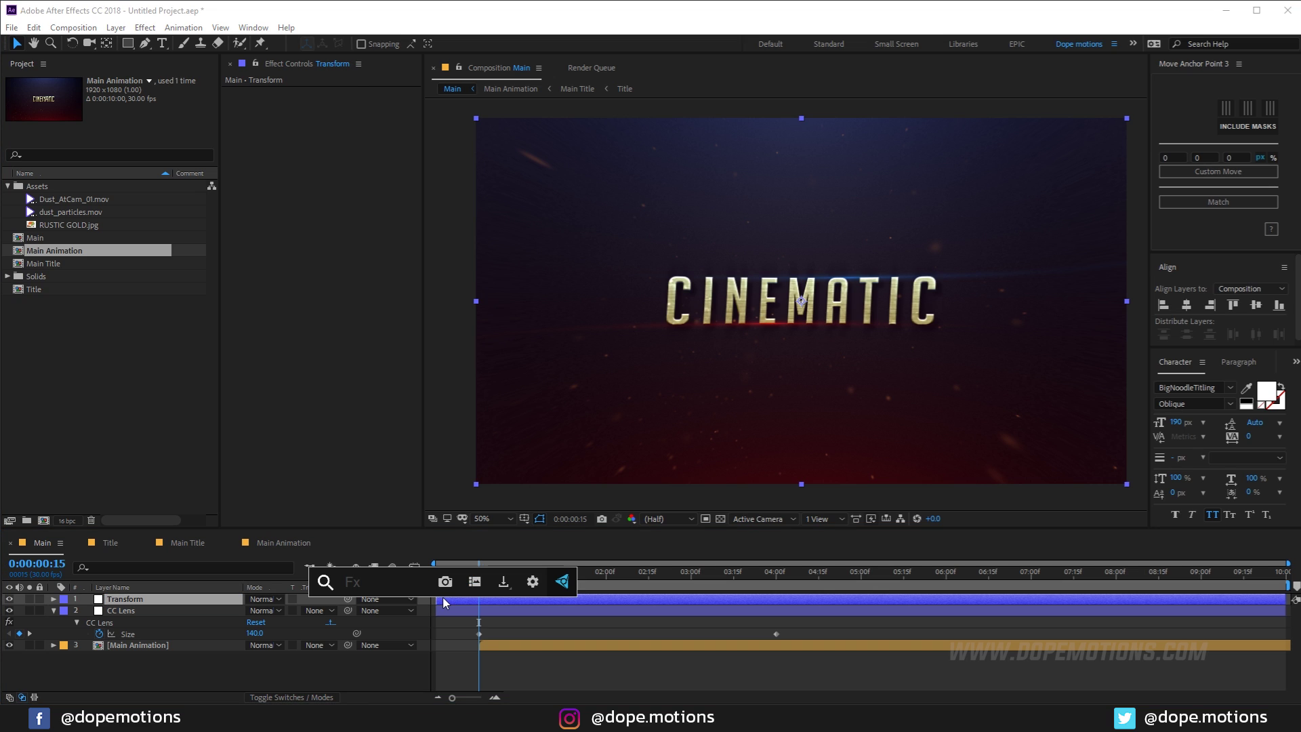
pyautogui.write('tra')
pyautogui.press('Return')
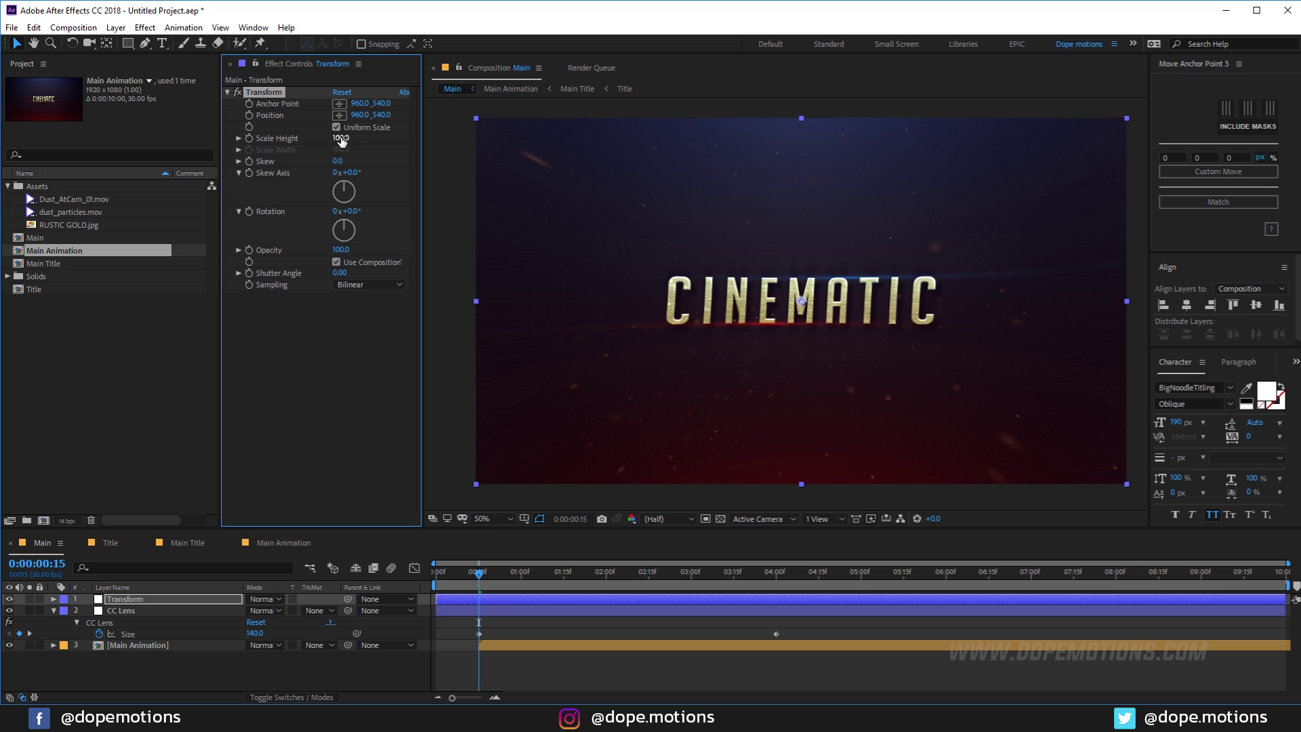
pyautogui.moveTo(341, 141); pyautogui.dragTo(363, 137)
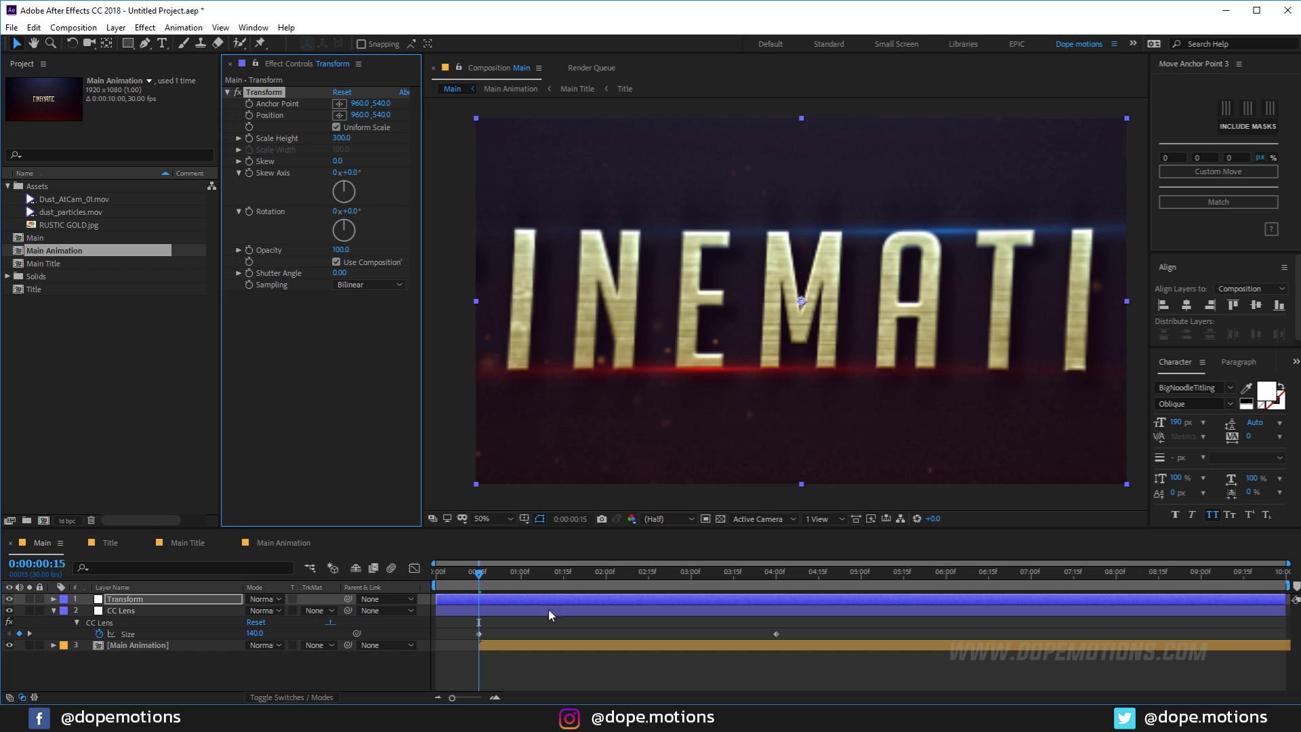
# Step: Keyframe Scale Height from 0:00:00:15 to a value of 100 at 0:00:01:00, and preview the zoom up to 0:00:01:07
pyautogui.click(250, 138)
pyautogui.click(478, 574)
pyautogui.moveTo(478, 574); pyautogui.dragTo(522, 588)
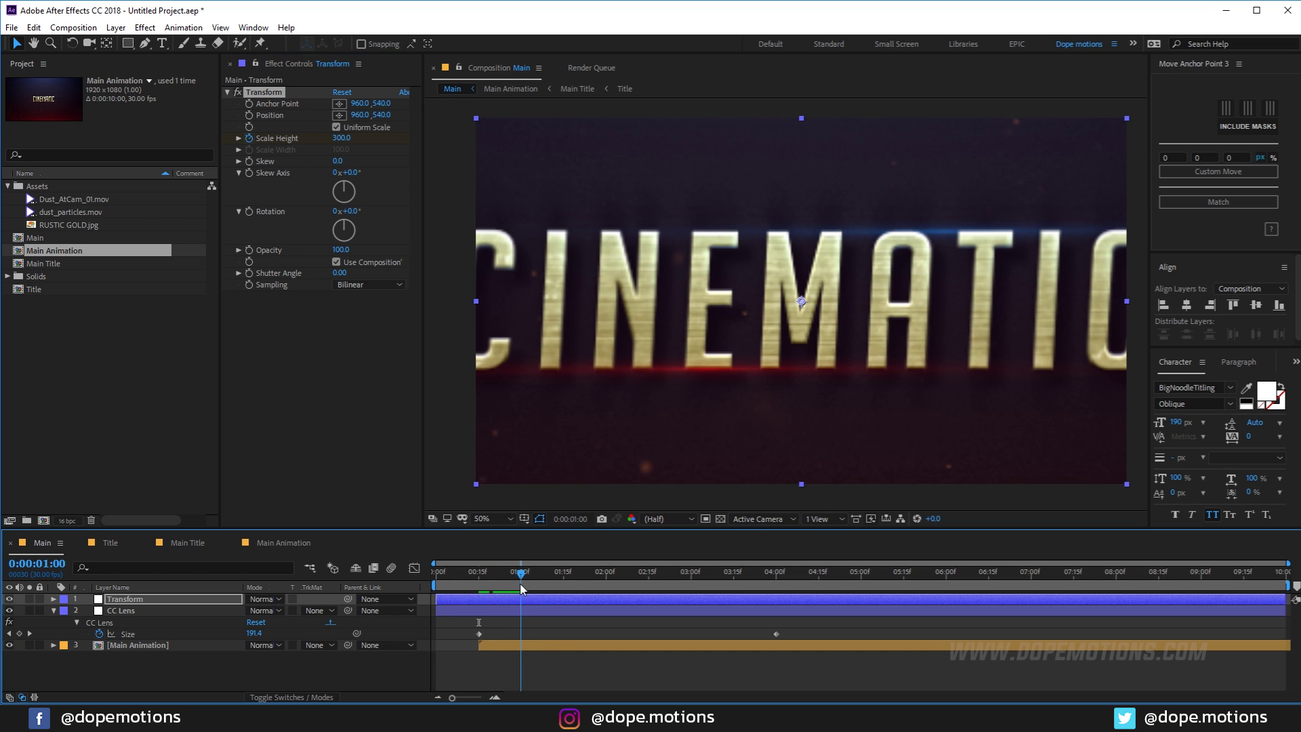
pyautogui.click(339, 139)
pyautogui.write('30000')
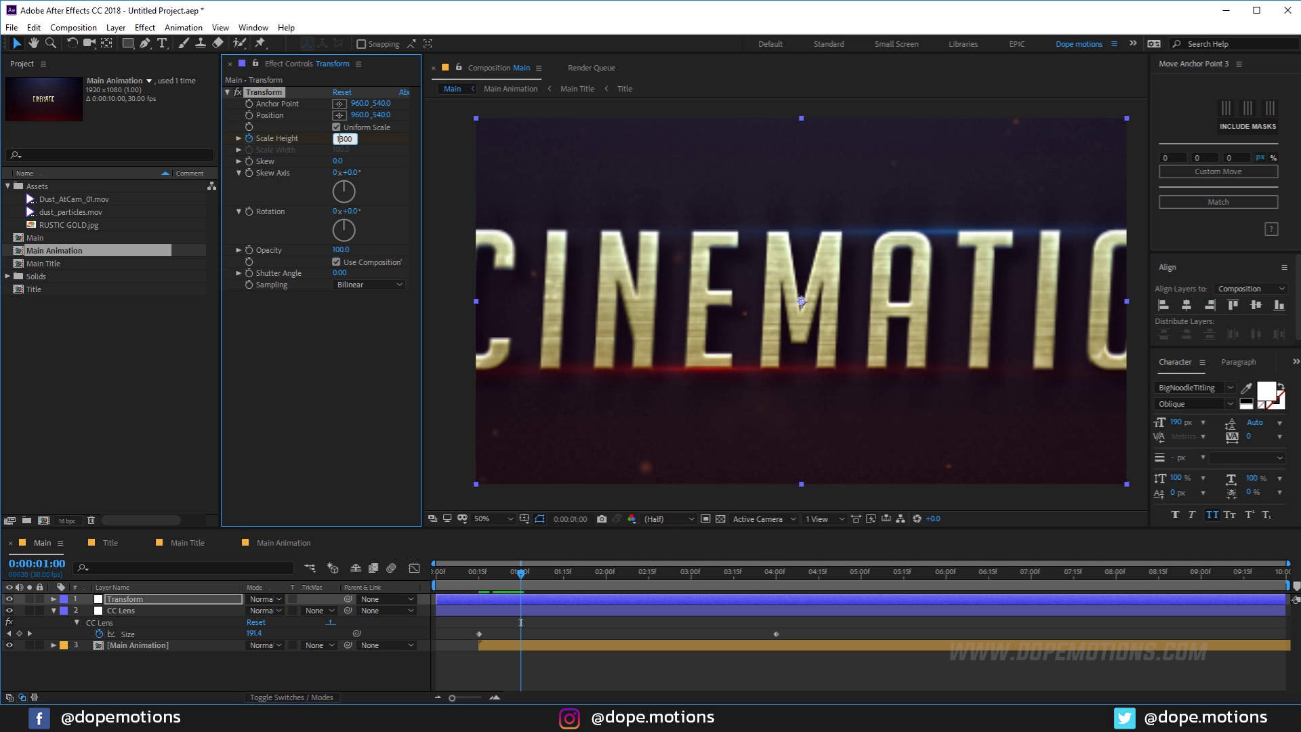
pyautogui.press('Return')
pyautogui.click(352, 134)
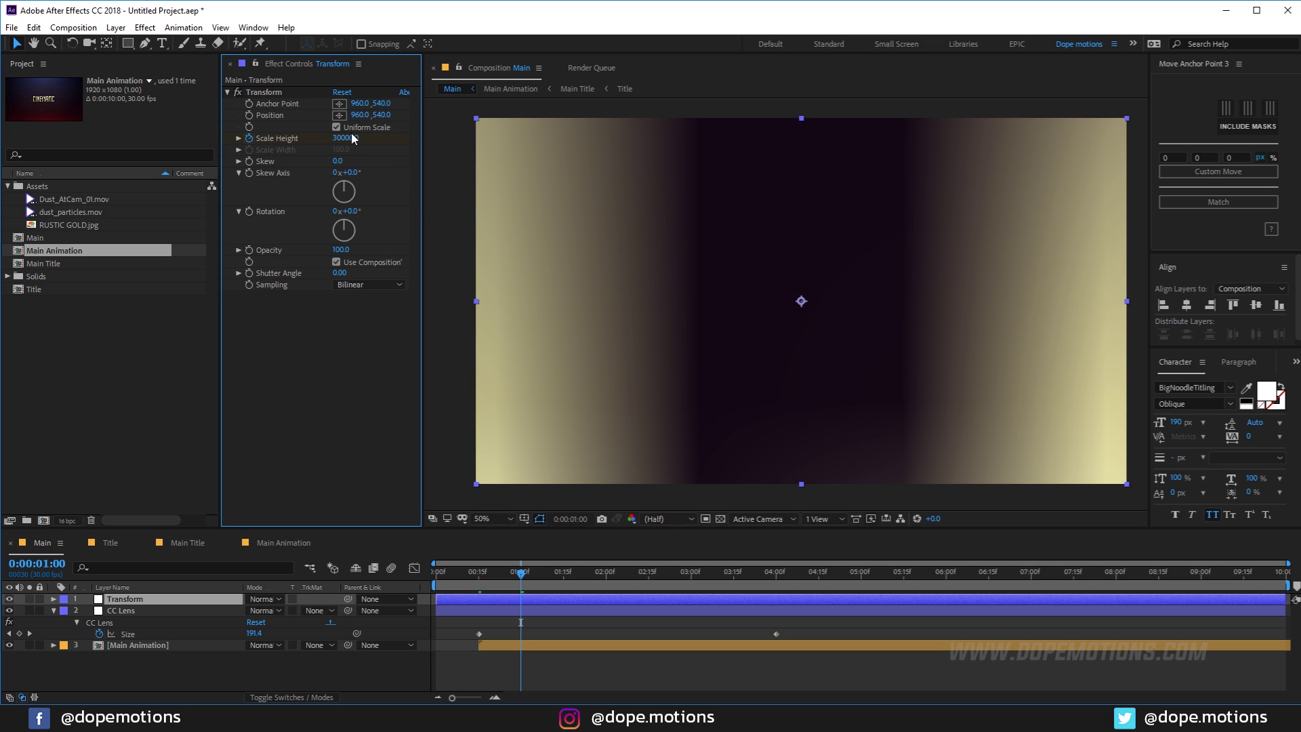
pyautogui.write('100')
pyautogui.press('Return')
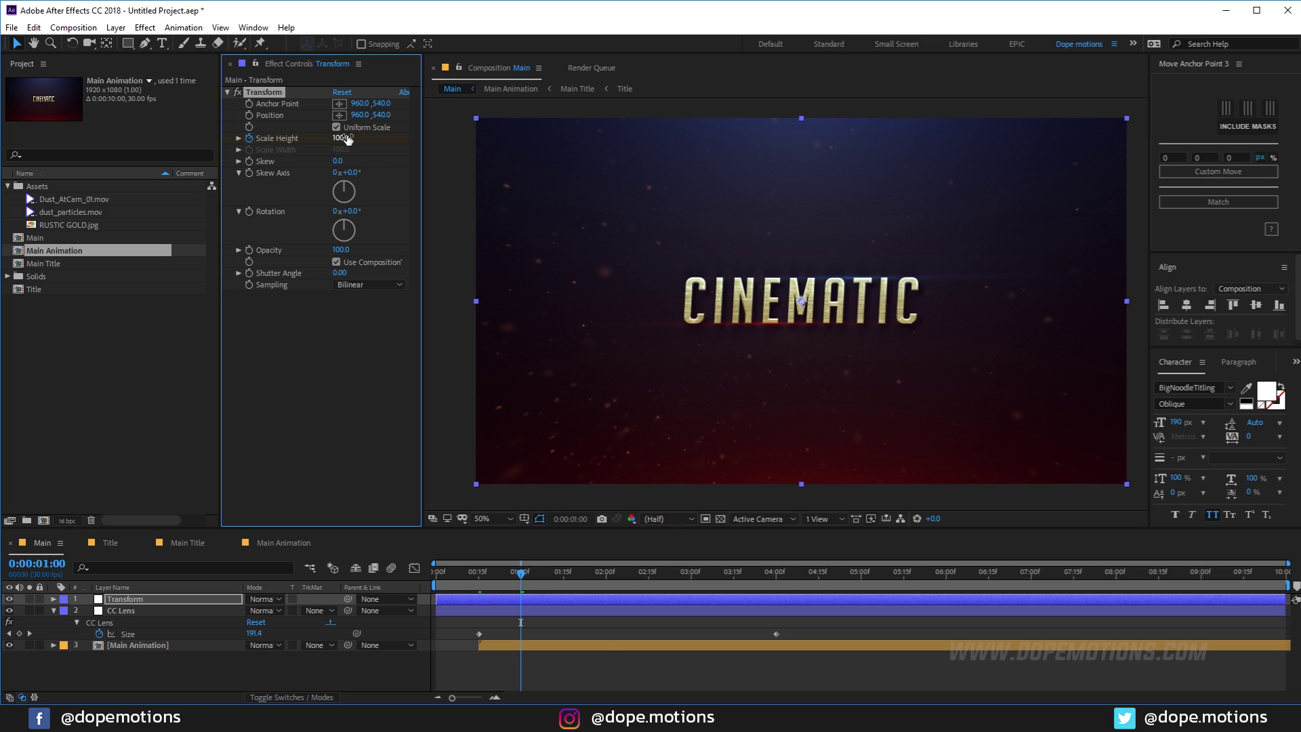
pyautogui.click(488, 567)
pyautogui.moveTo(482, 585); pyautogui.dragTo(542, 620)
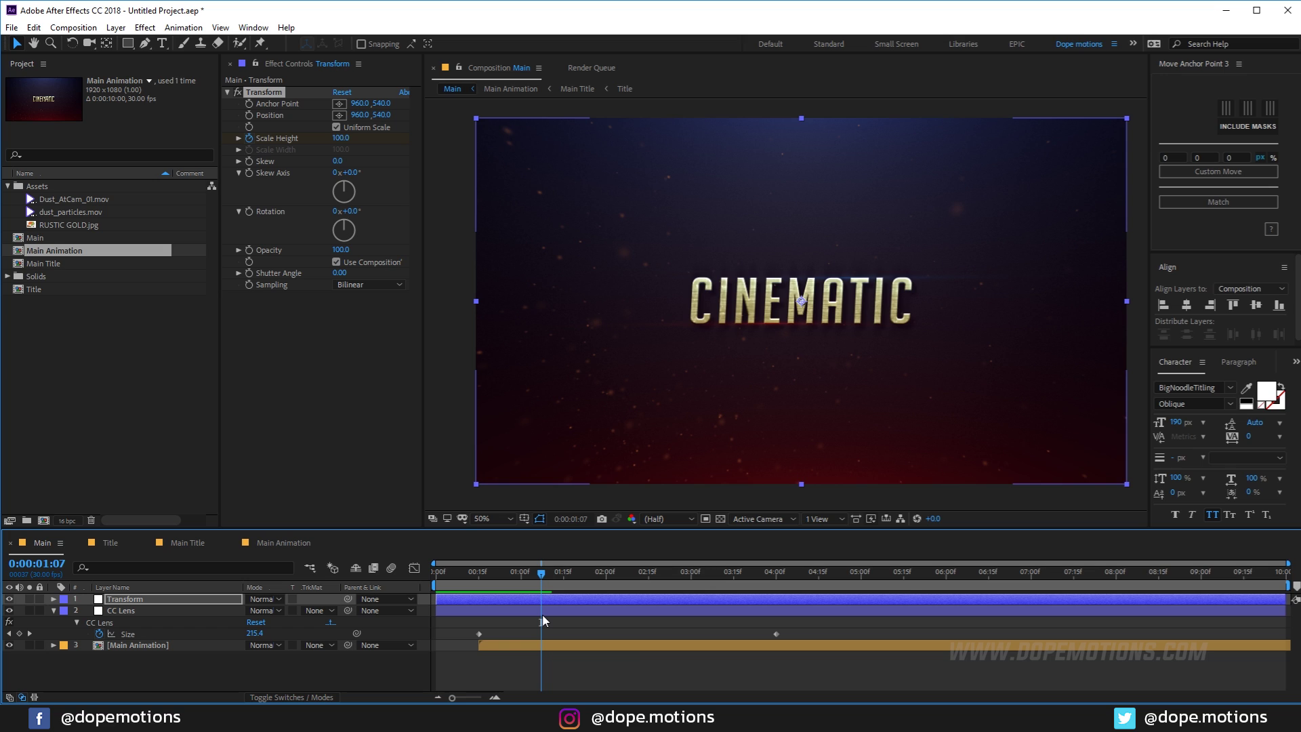
# Step: Reveal the Transform layer's Scale keyframes and apply Easy Ease to both of them
pyautogui.click(108, 682)
pyautogui.click(124, 601)
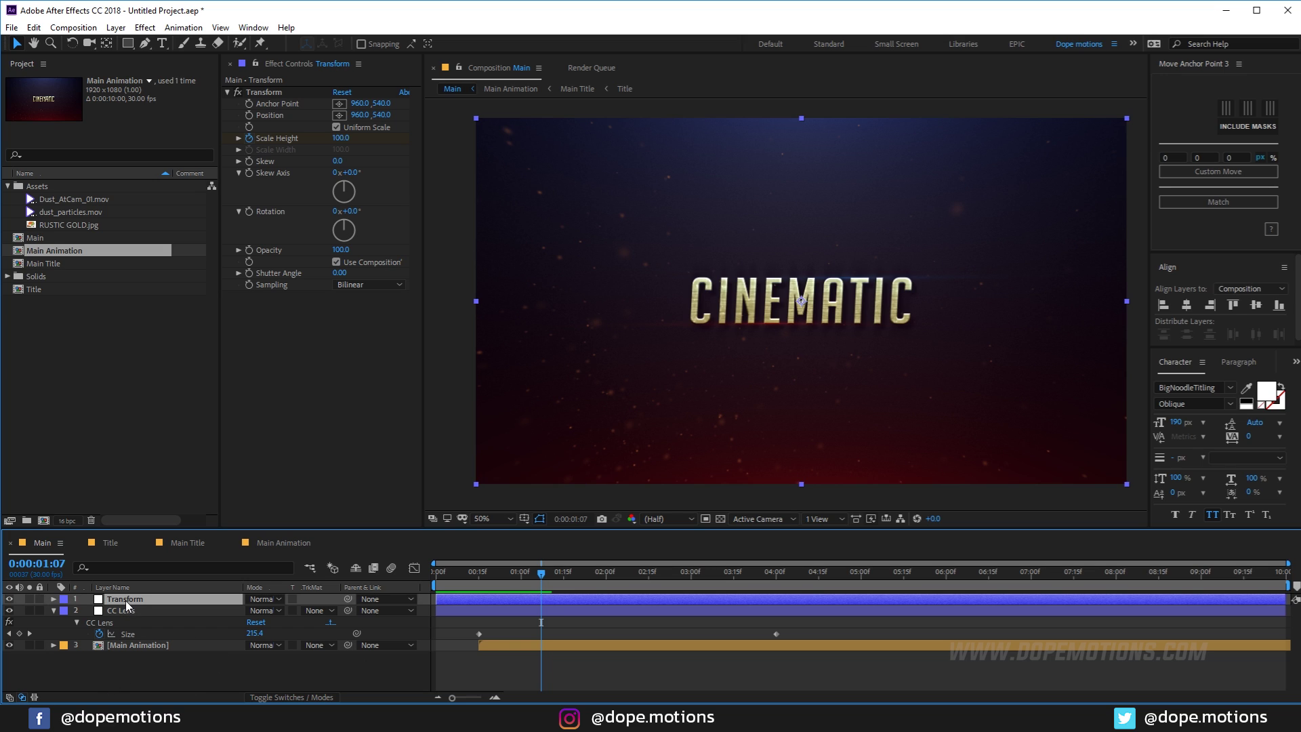
pyautogui.press('u')
pyautogui.moveTo(500, 627); pyautogui.dragTo(532, 628)
# Step: Apply Easy Ease to the CC Lens Size keyframes and reshape their speed graph into a sharp early peak with a long slowdown
pyautogui.moveTo(454, 653); pyautogui.dragTo(858, 664)
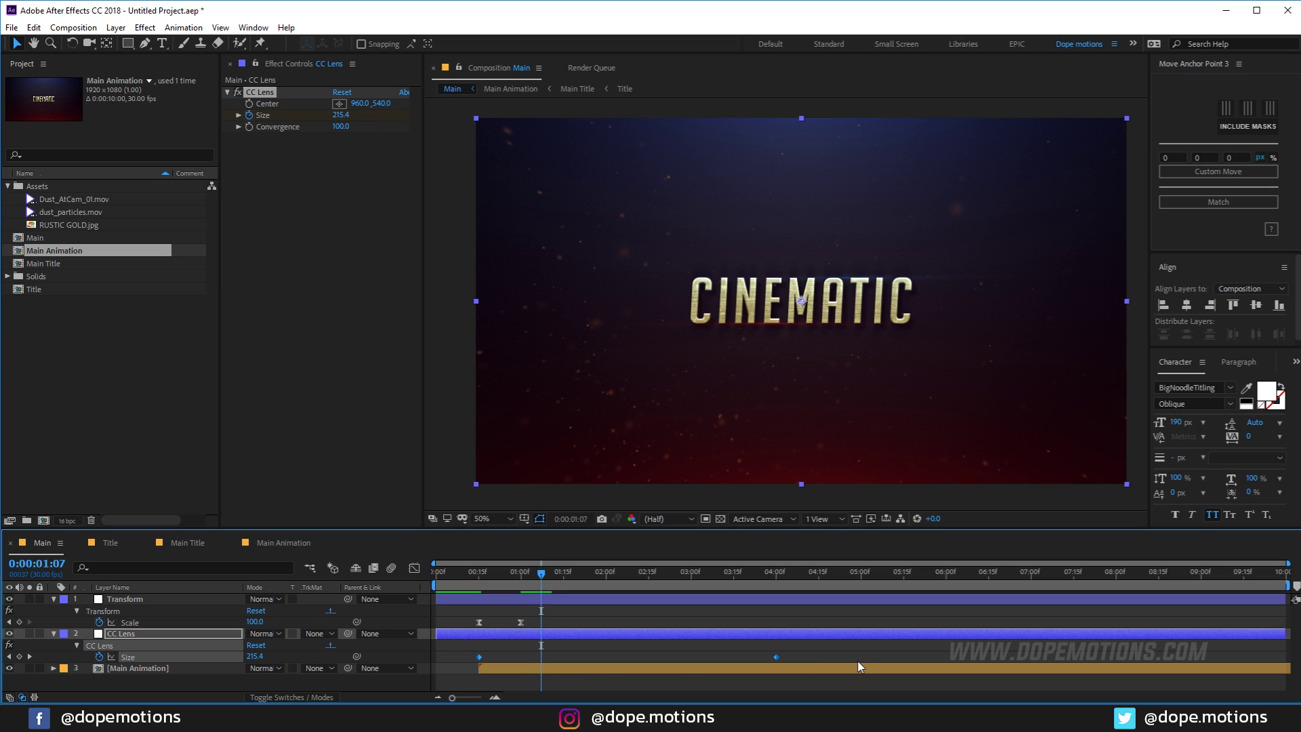
pyautogui.press('F9')
pyautogui.hotkey('shift', 'F3')
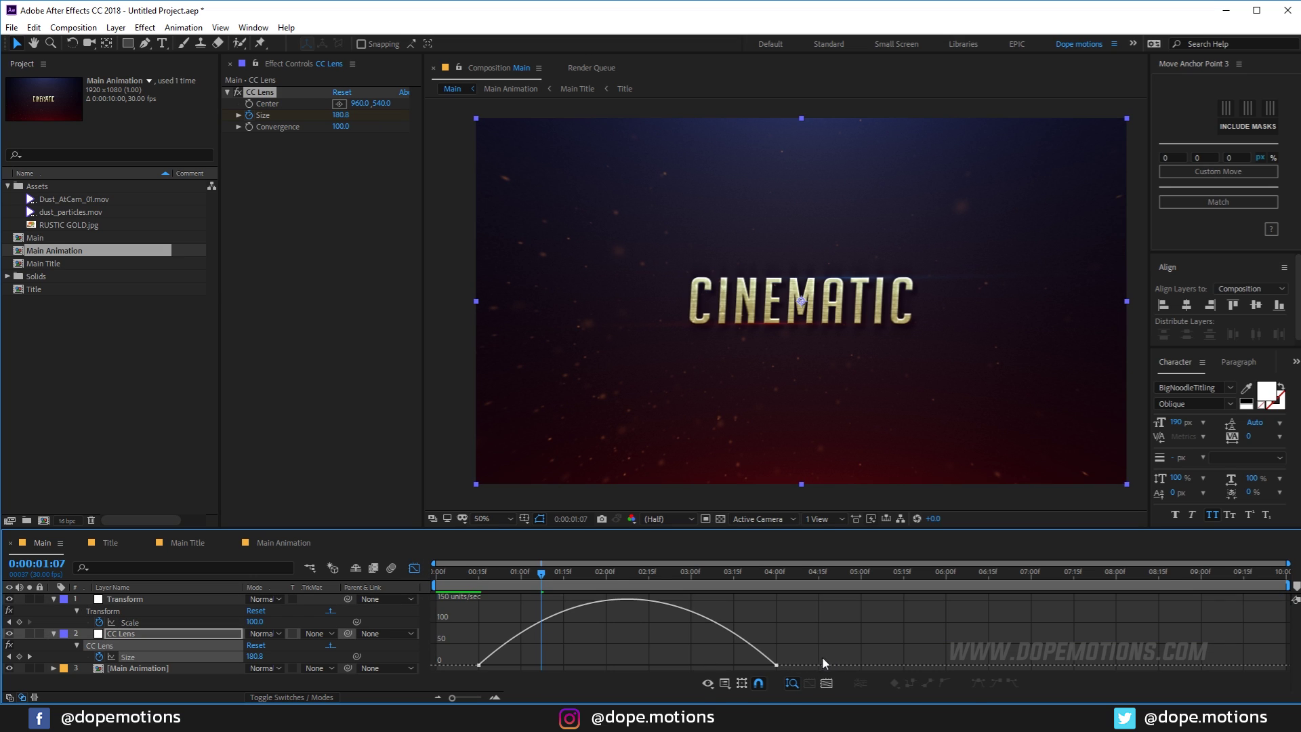
pyautogui.moveTo(823, 660); pyautogui.dragTo(504, 667)
pyautogui.click(463, 580)
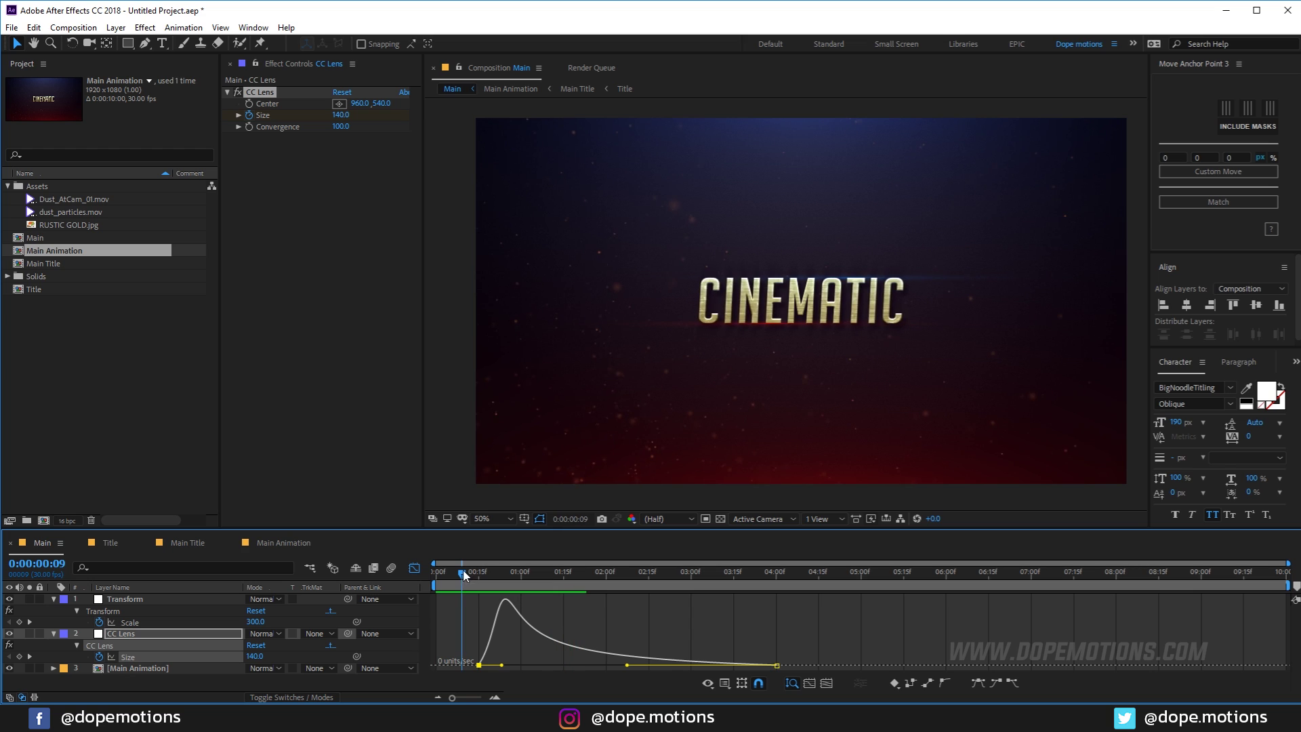
pyautogui.click(413, 569)
# Step: Move the Transform layer's last Scale keyframe earlier to 0:00:00:22 and preview the faster zoom
pyautogui.scroll(1, 470, 624)
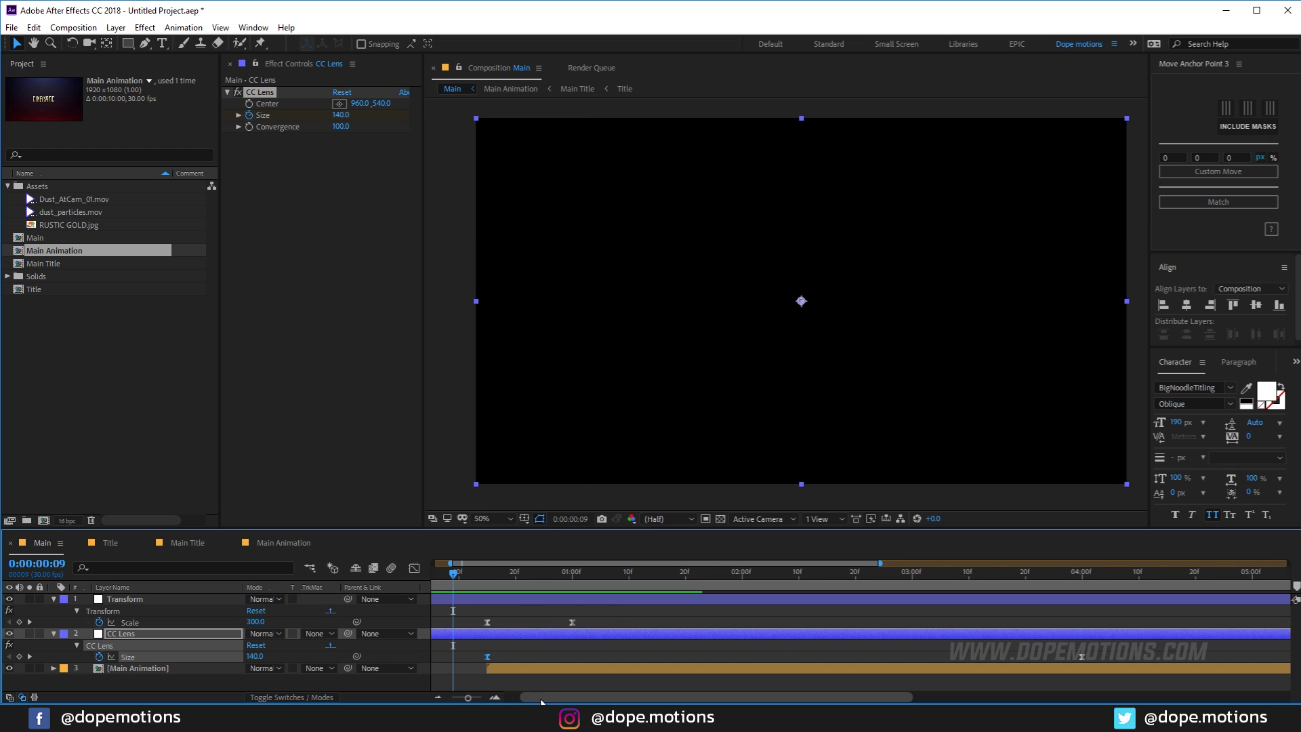
pyautogui.moveTo(555, 697); pyautogui.dragTo(520, 695)
pyautogui.moveTo(606, 622); pyautogui.dragTo(560, 624)
pyautogui.press('space')
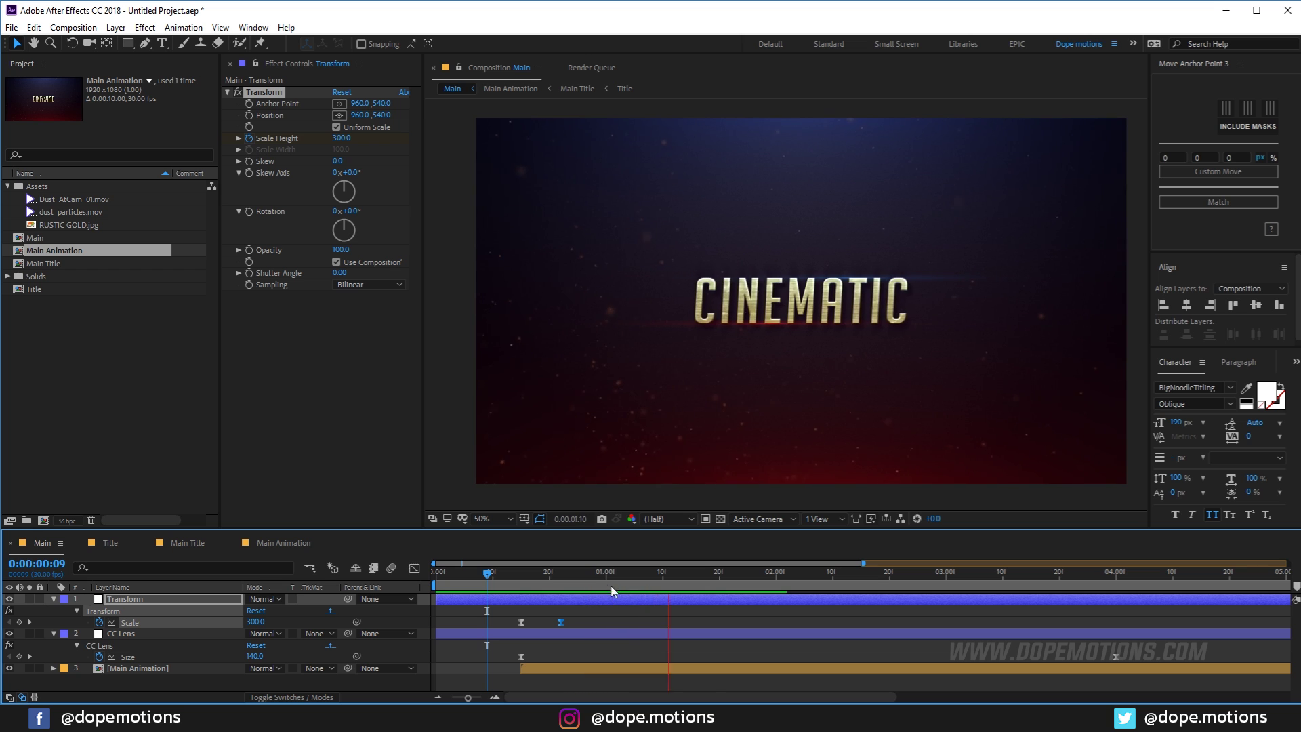
pyautogui.click(511, 578)
pyautogui.press('space')
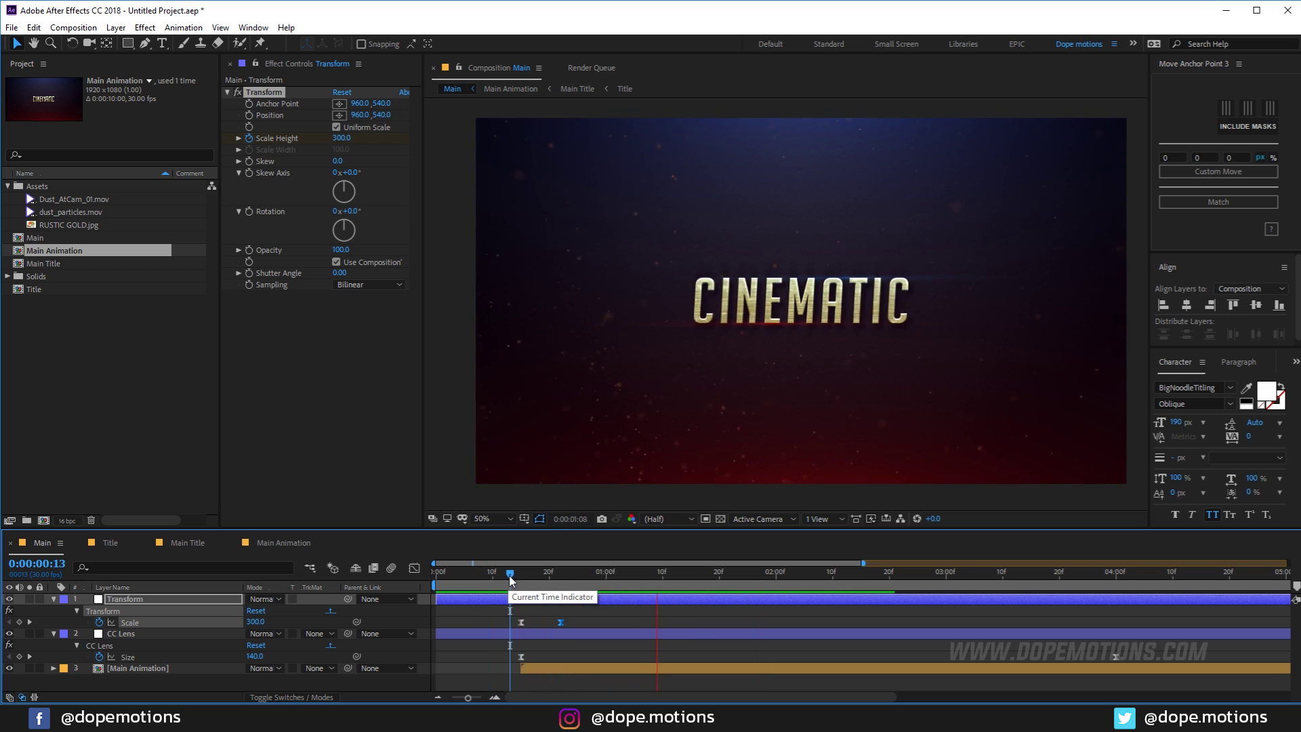
# Step: Set the CC Lens Size keyframe at 0:00:00:15 to 55 and preview the stronger distortion
pyautogui.moveTo(511, 578)
pyautogui.mouseDown()
pyautogui.moveTo(500, 578)
pyautogui.moveTo(538, 578)
pyautogui.moveTo(521, 577)
pyautogui.mouseUp()
pyautogui.click(134, 634)
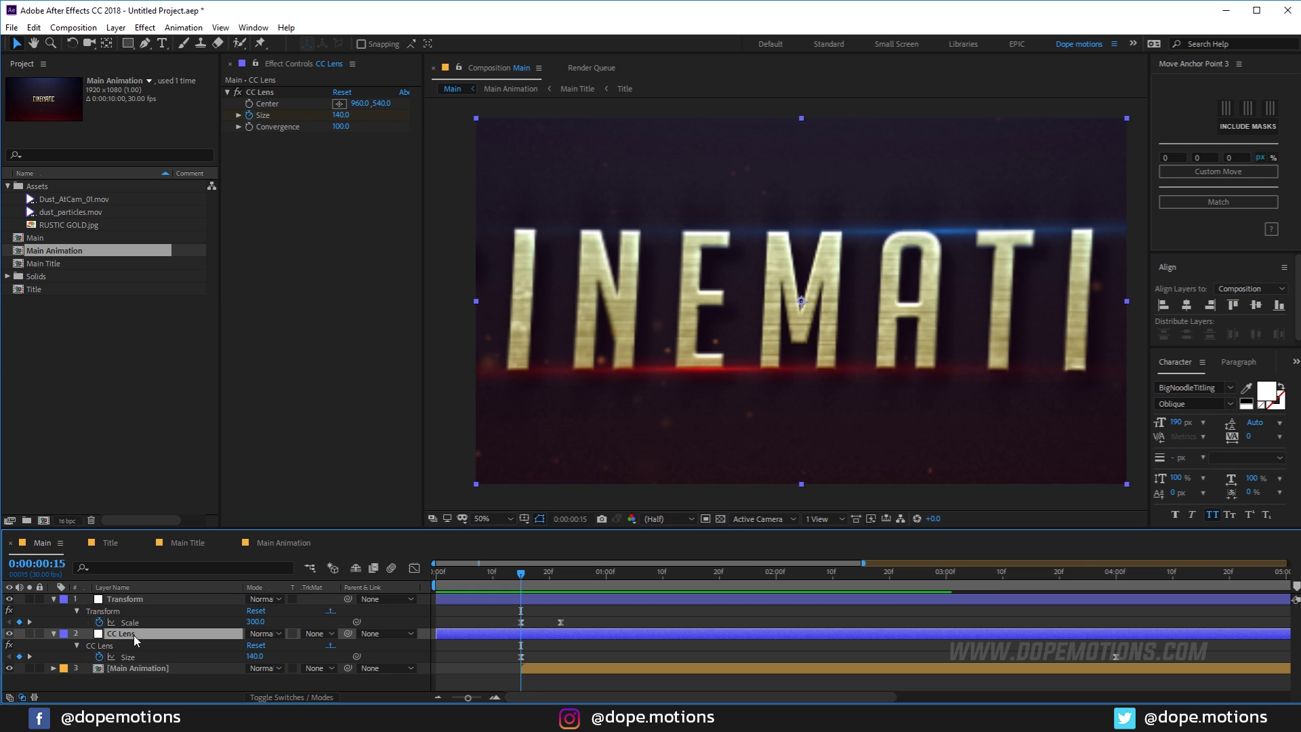
pyautogui.moveTo(342, 121); pyautogui.dragTo(295, 130)
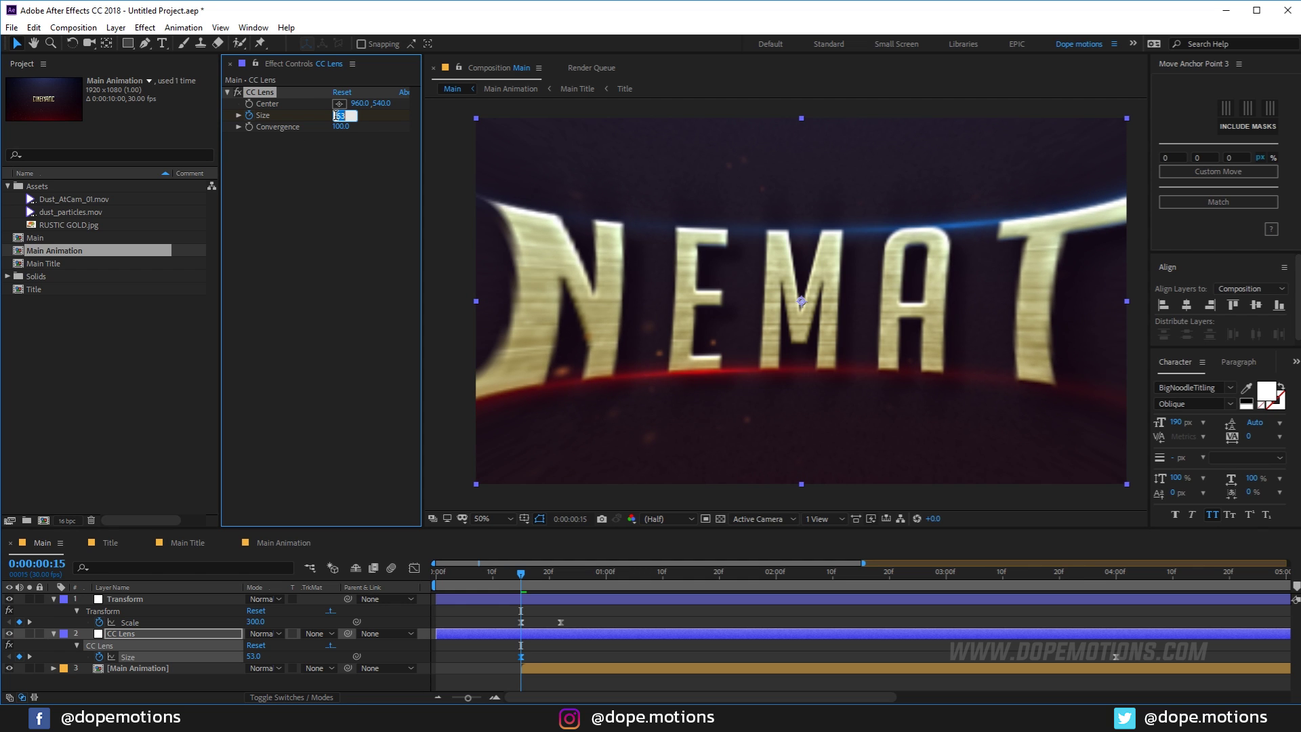
pyautogui.write('5')
pyautogui.press('Return')
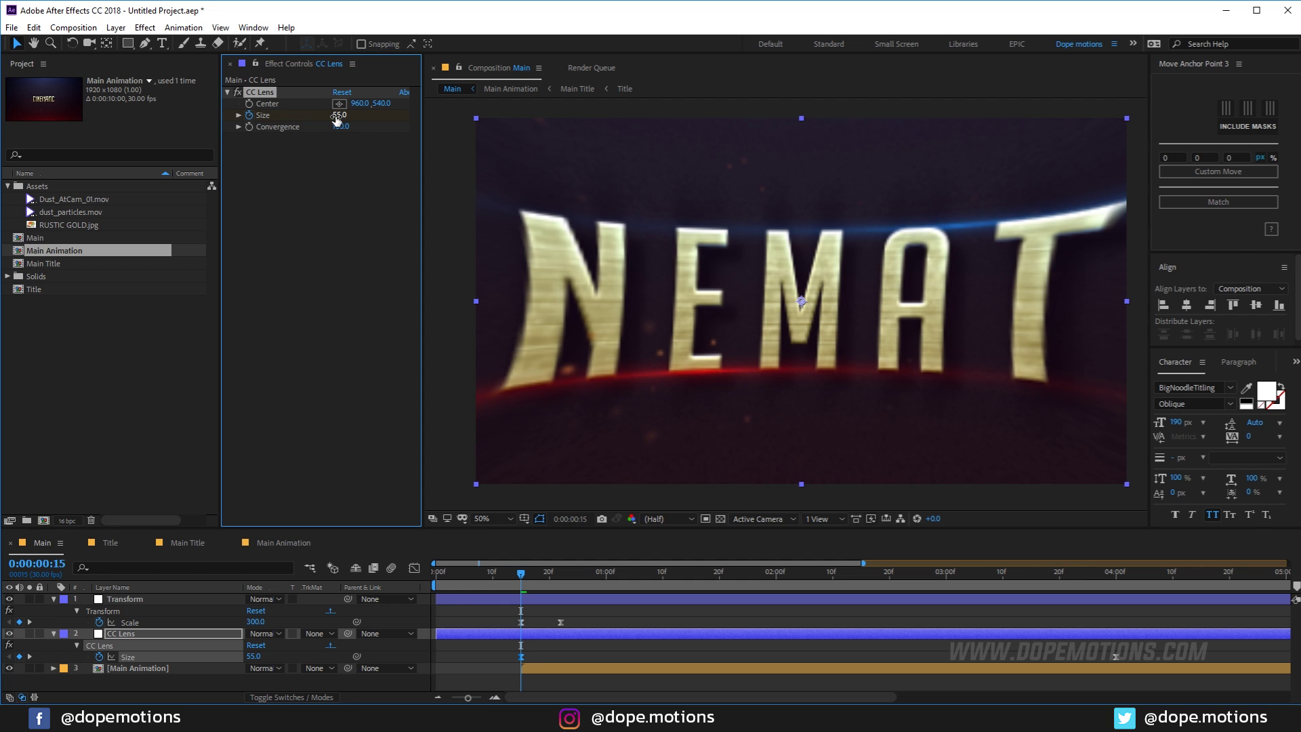
pyautogui.click(503, 585)
pyautogui.press('space')
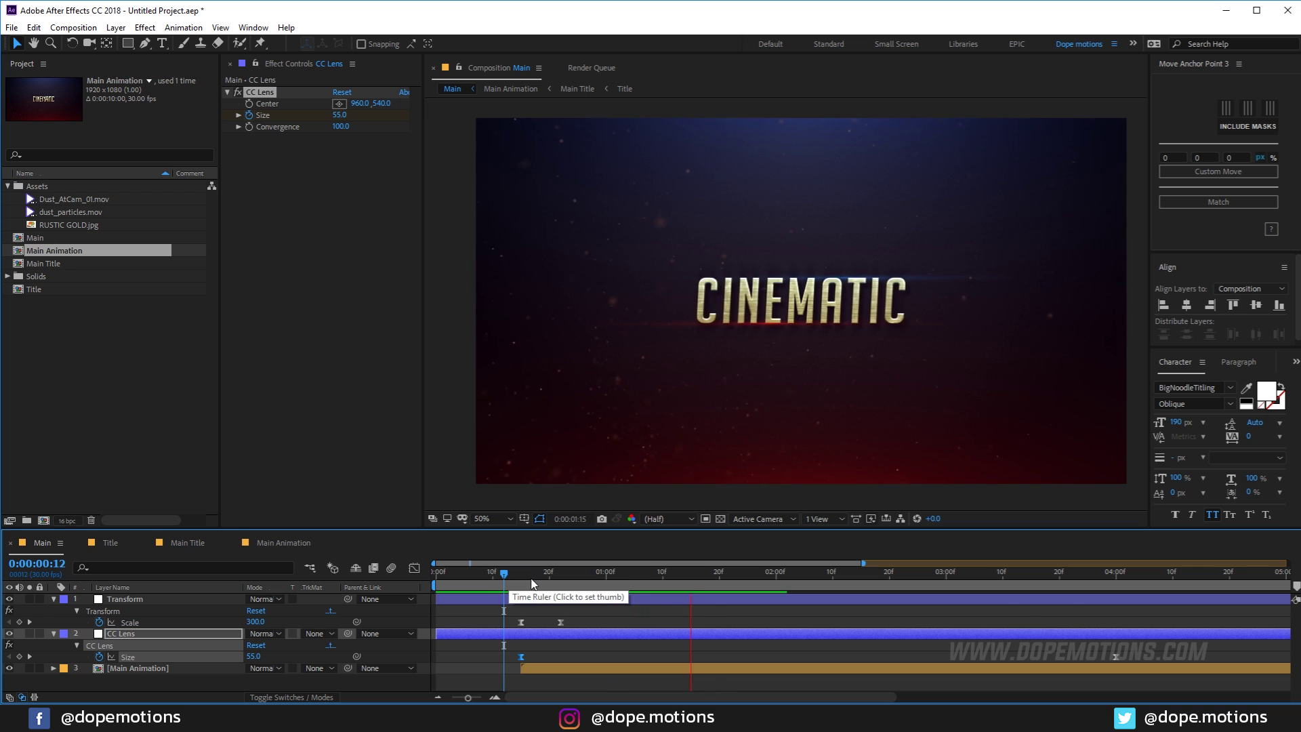
pyautogui.click(549, 577)
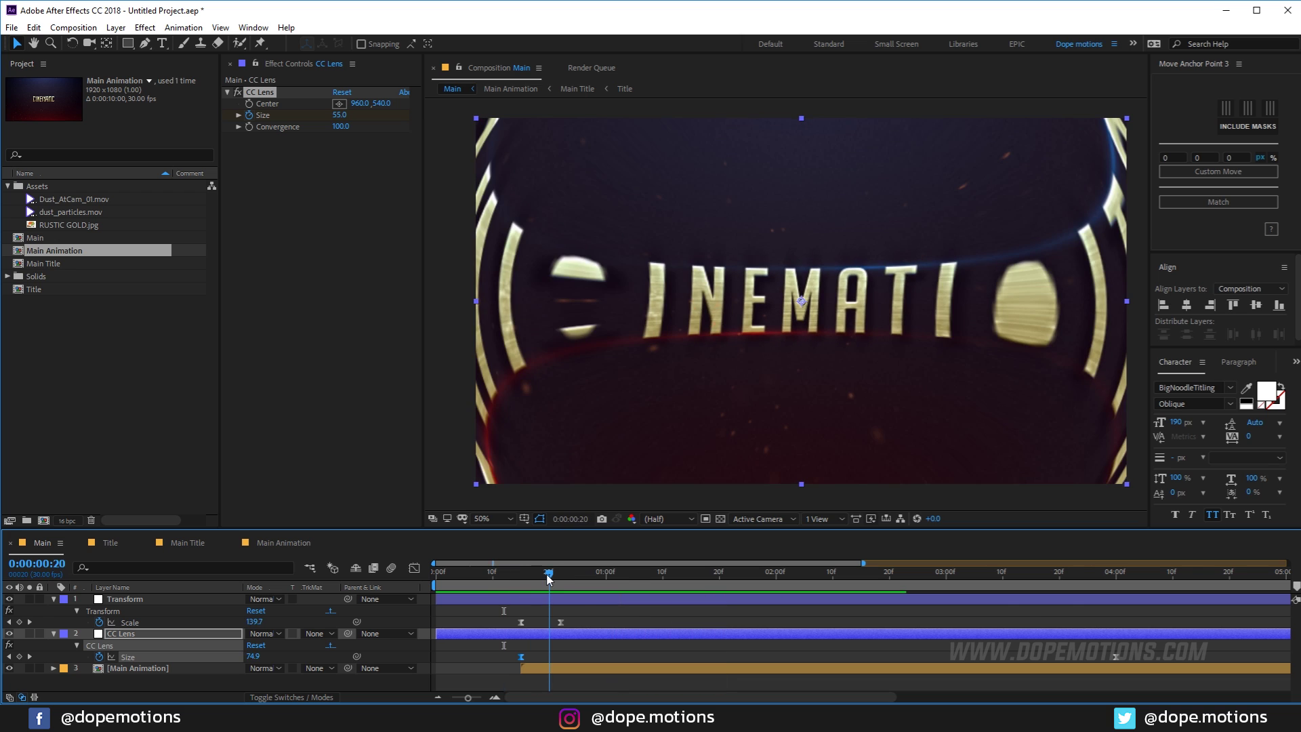
# Step: Set the CC Lens Size keyframe at 0:00:00:15 to 100 and preview the zoom and distortion several times
pyautogui.moveTo(548, 577); pyautogui.dragTo(521, 580)
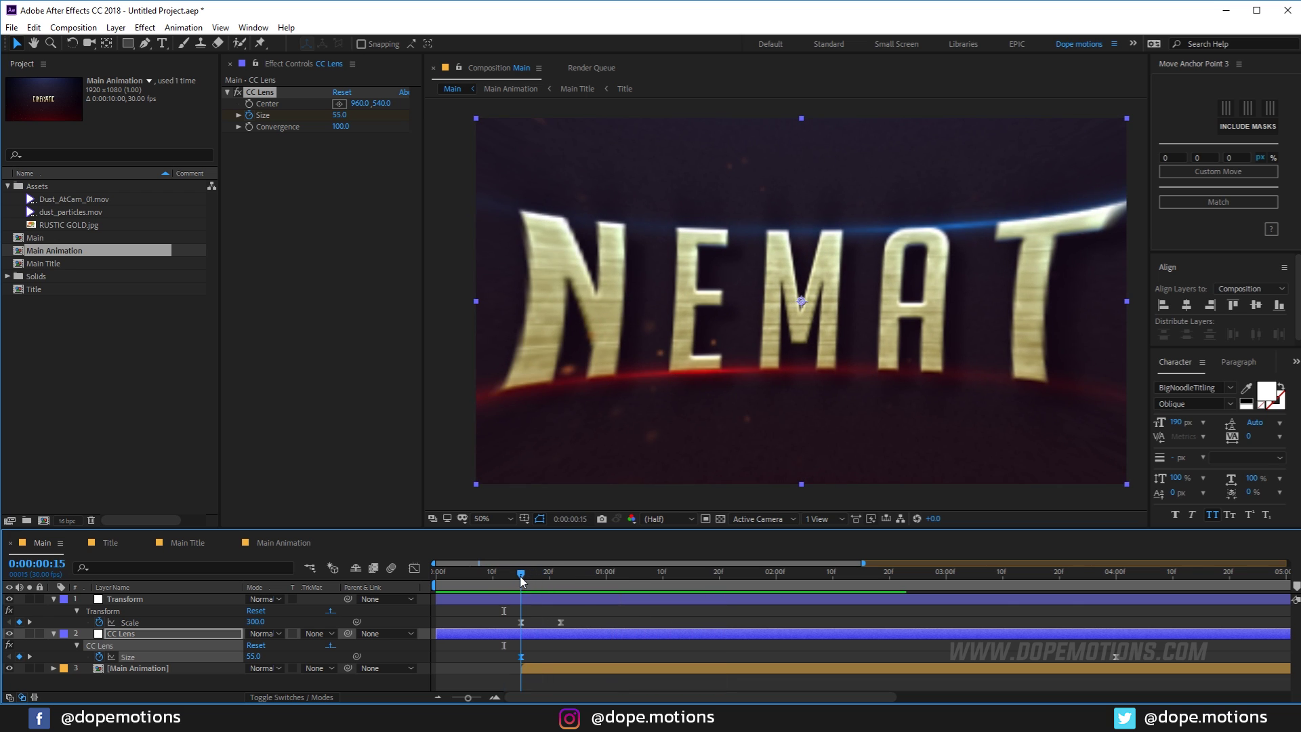
pyautogui.click(341, 116)
pyautogui.press('Return')
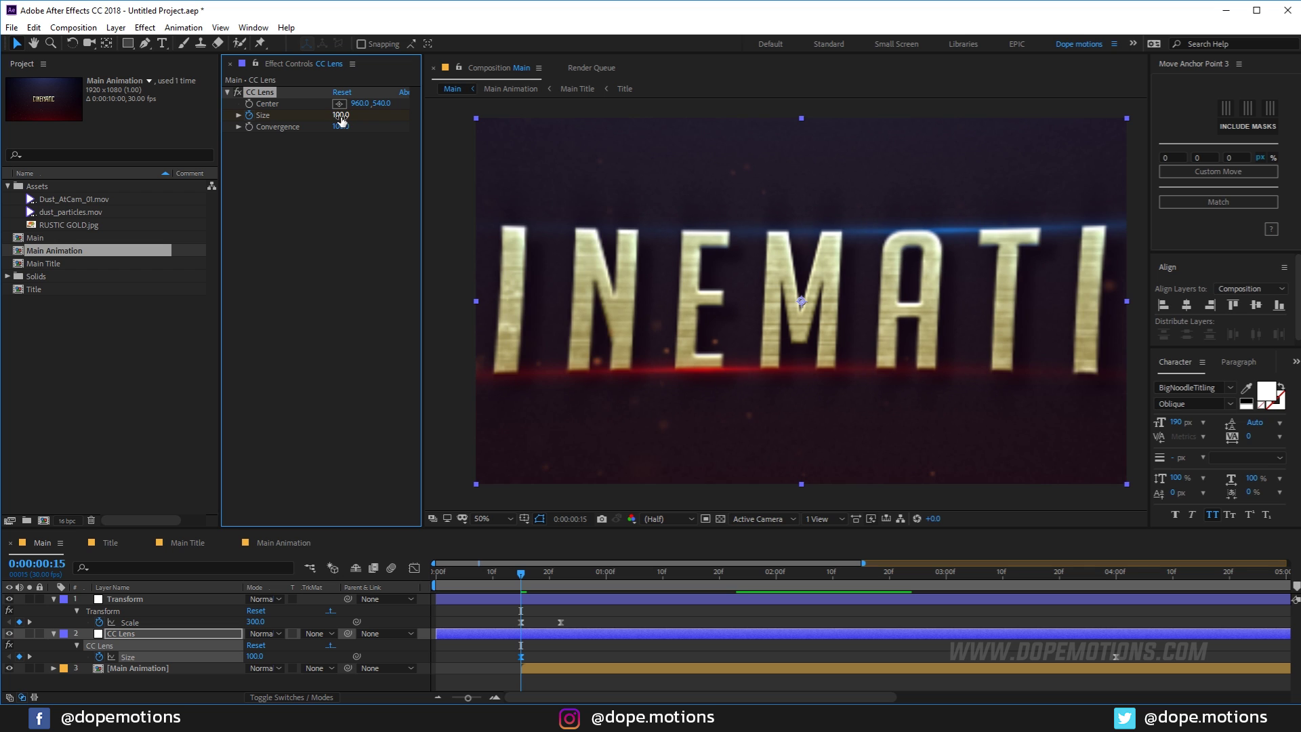
pyautogui.press('space')
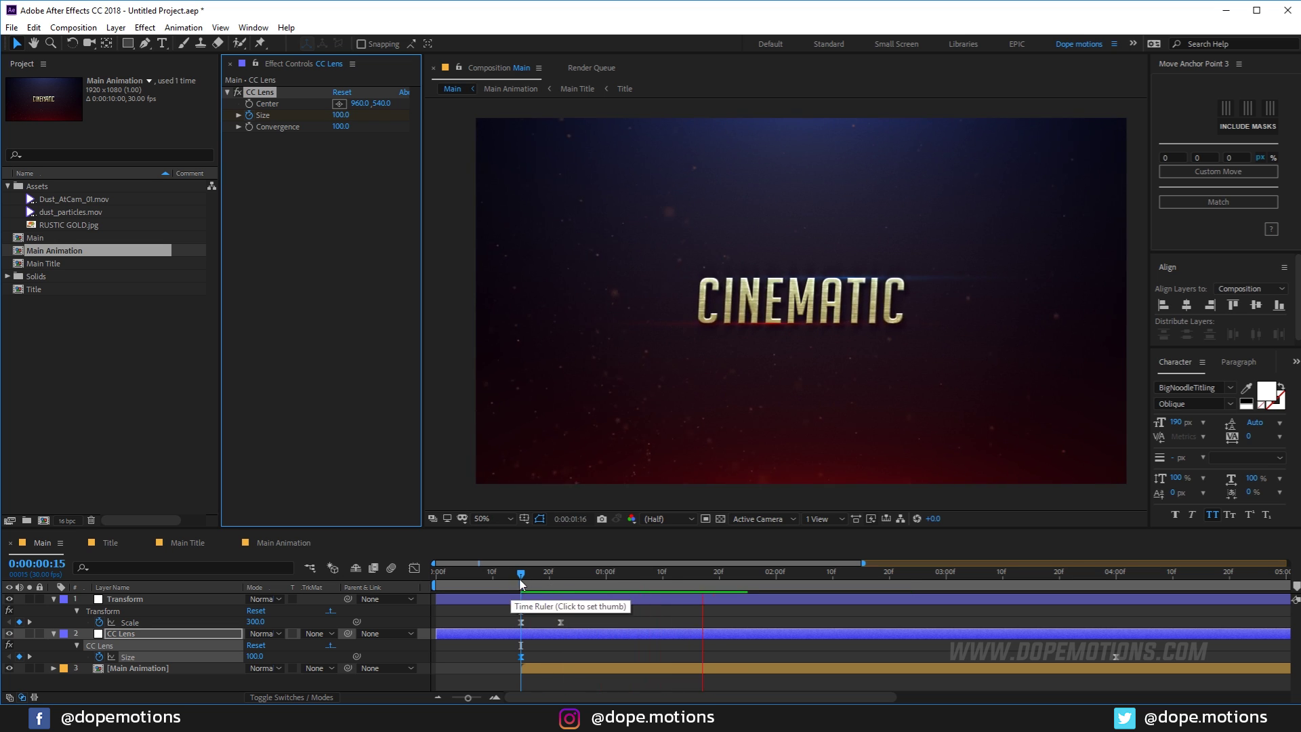
pyautogui.moveTo(523, 581); pyautogui.dragTo(588, 599)
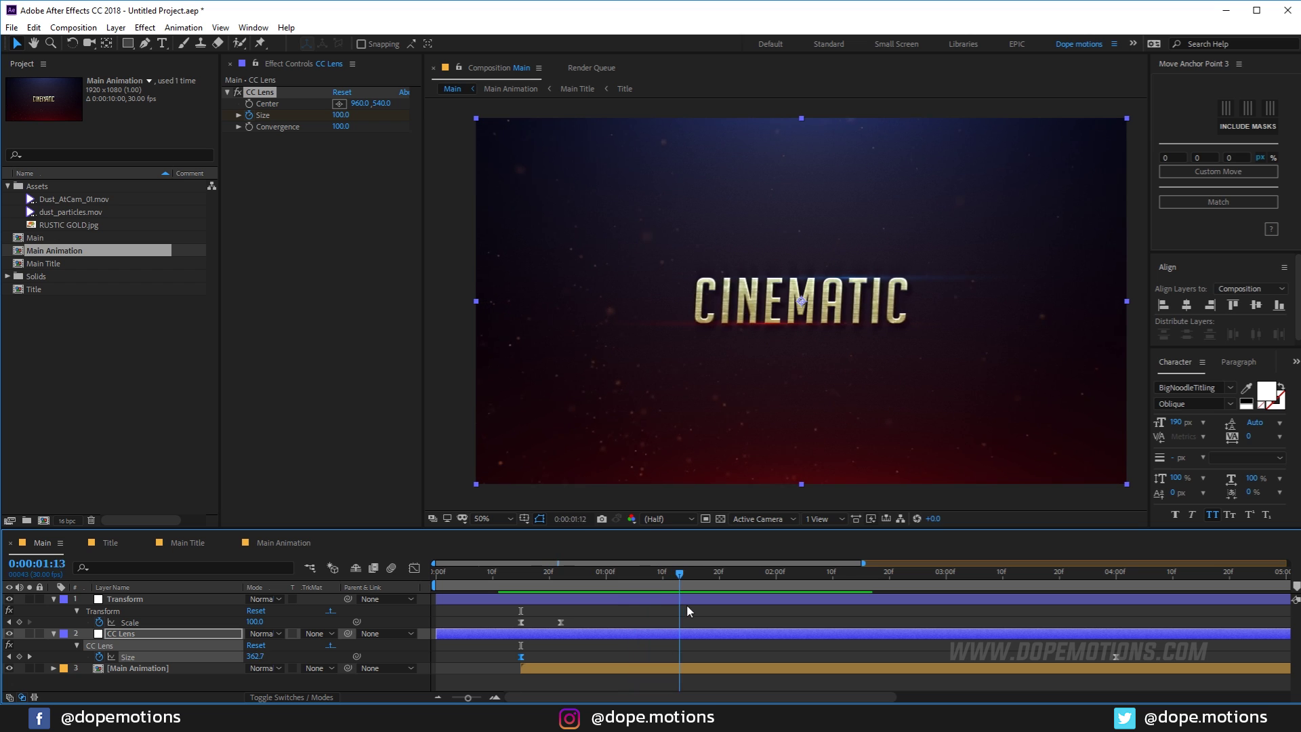
pyautogui.moveTo(774, 613); pyautogui.dragTo(504, 619)
pyautogui.press('space')
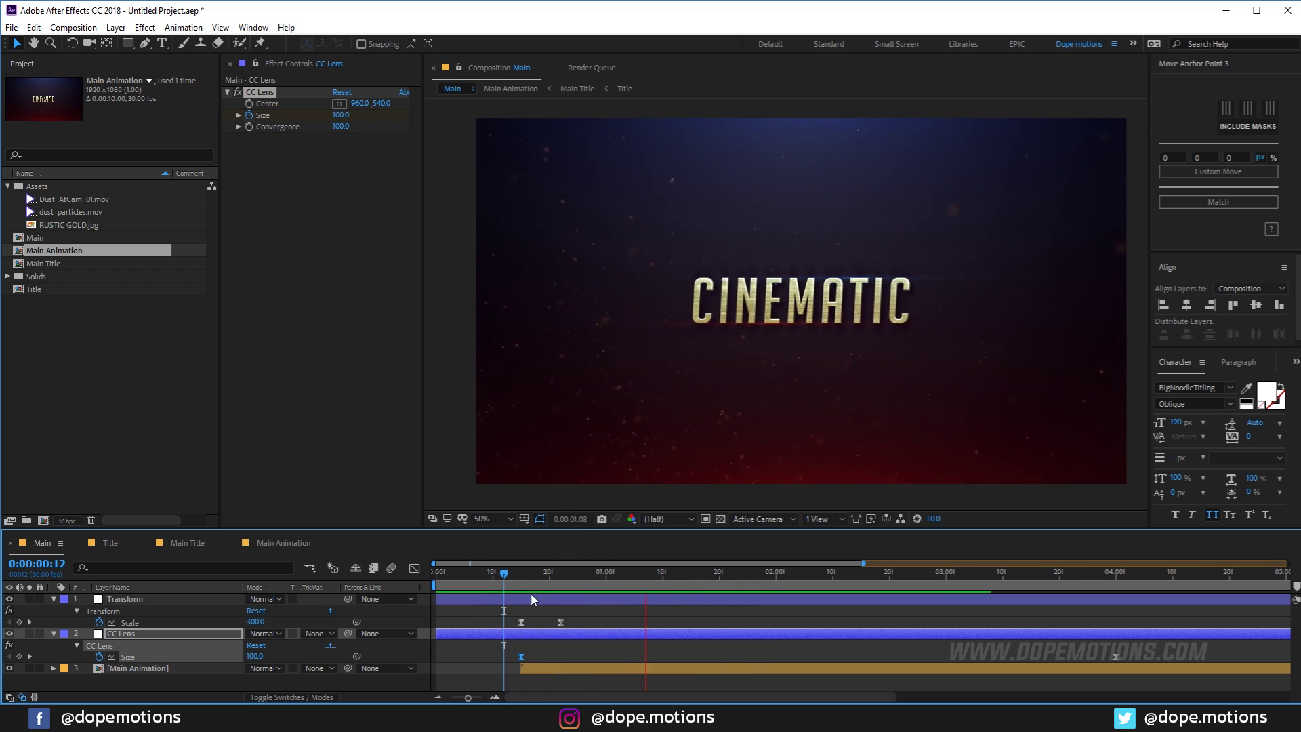
pyautogui.moveTo(503, 574)
pyautogui.mouseDown()
pyautogui.moveTo(569, 589)
pyautogui.moveTo(524, 590)
pyautogui.moveTo(502, 630)
pyautogui.mouseUp()
pyautogui.press('space')
pyautogui.click(500, 632)
pyautogui.click(415, 567)
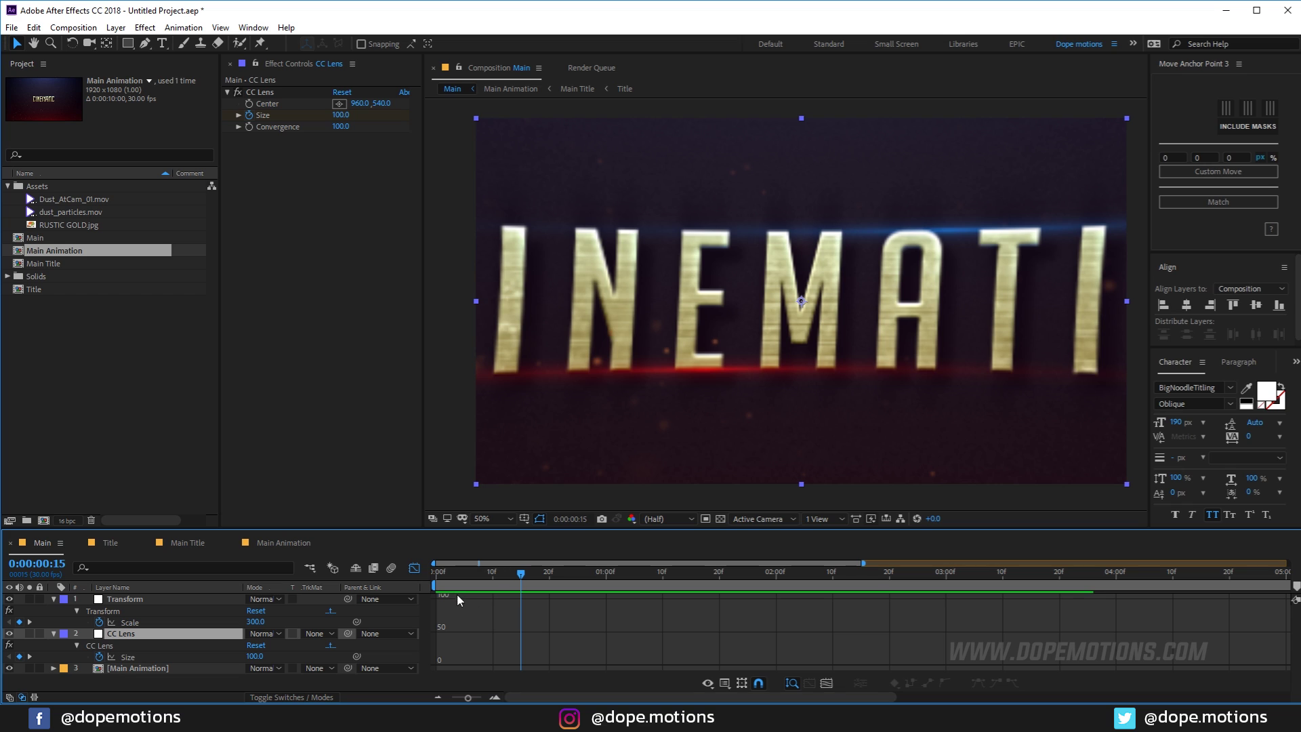
pyautogui.press('-')
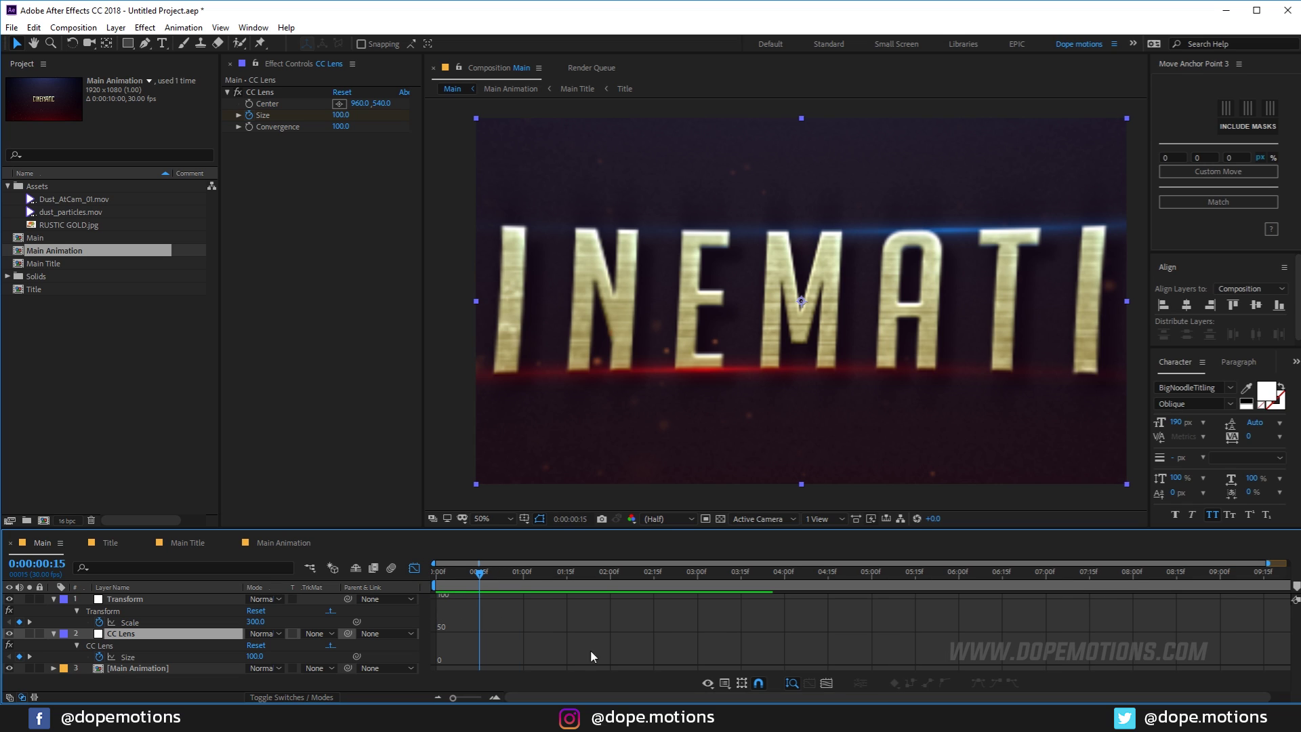
pyautogui.click(827, 684)
pyautogui.press('-')
pyautogui.press('-')
pyautogui.press('-')
pyautogui.press('-')
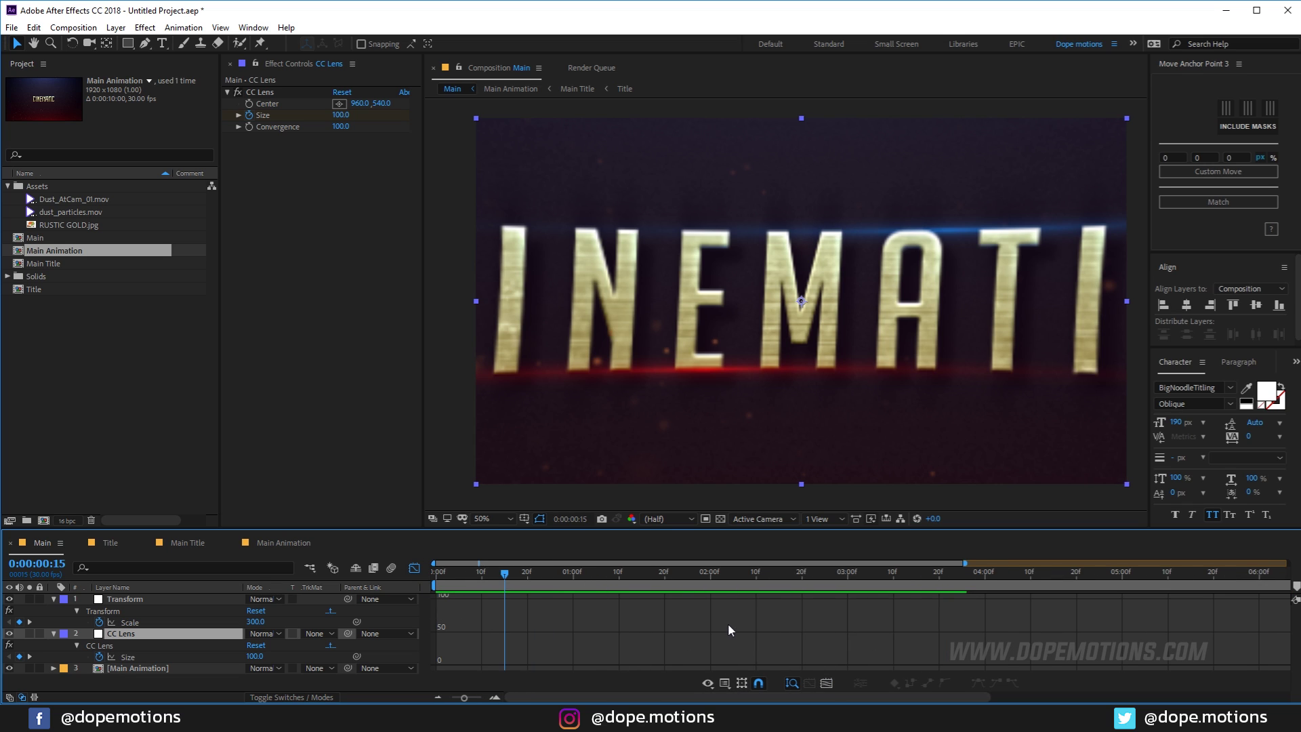
pyautogui.click(415, 568)
# Step: Reshape the speed graph of the Transform layer's Scale keyframes into a sharp early peak with a gradual slowdown, and preview it
pyautogui.click(520, 619)
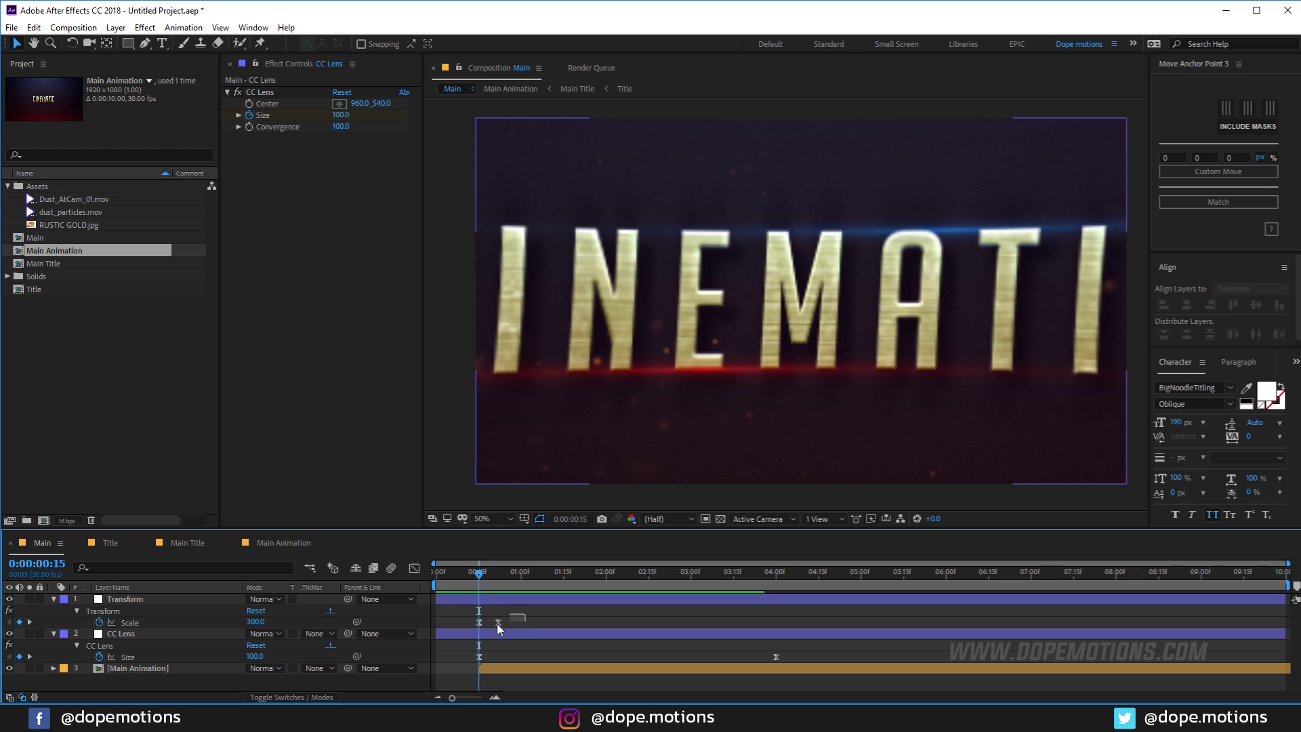
pyautogui.click(498, 622)
pyautogui.click(415, 568)
pyautogui.press('=')
pyautogui.press('=')
pyautogui.press('=')
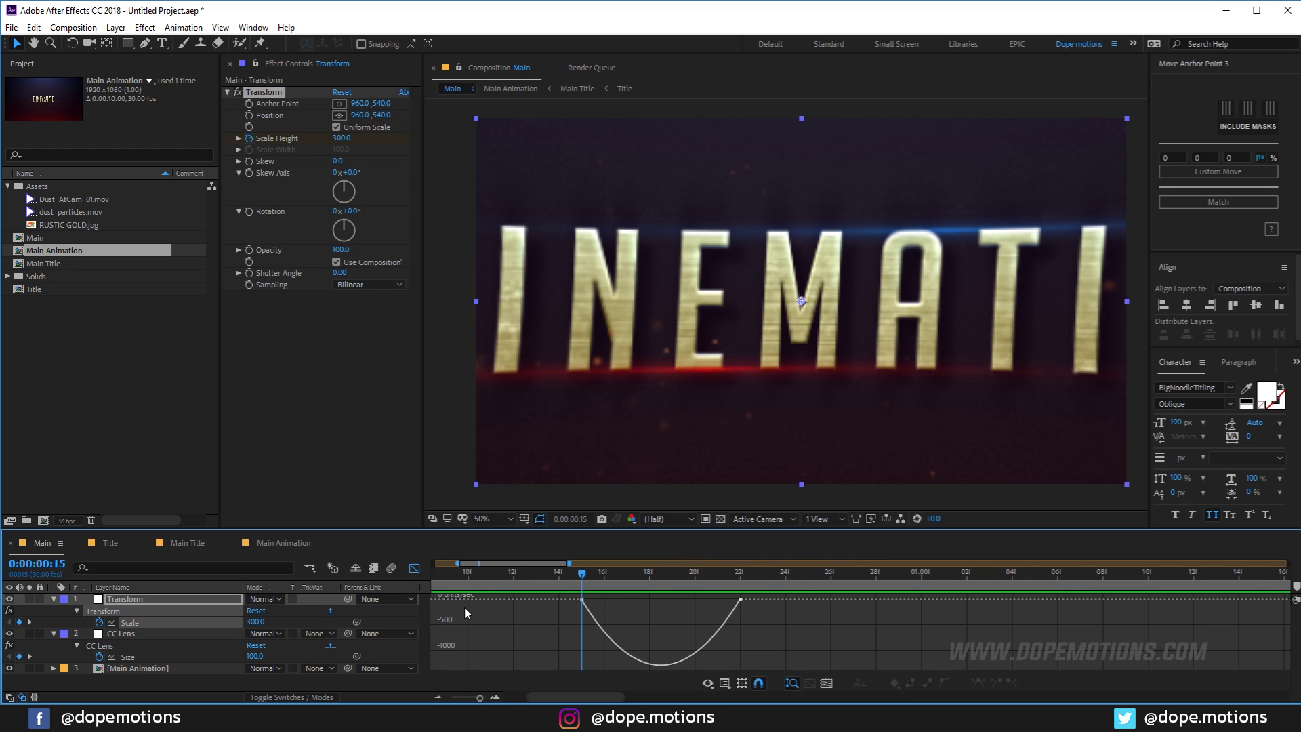
pyautogui.moveTo(773, 635); pyautogui.dragTo(660, 602)
pyautogui.press('space')
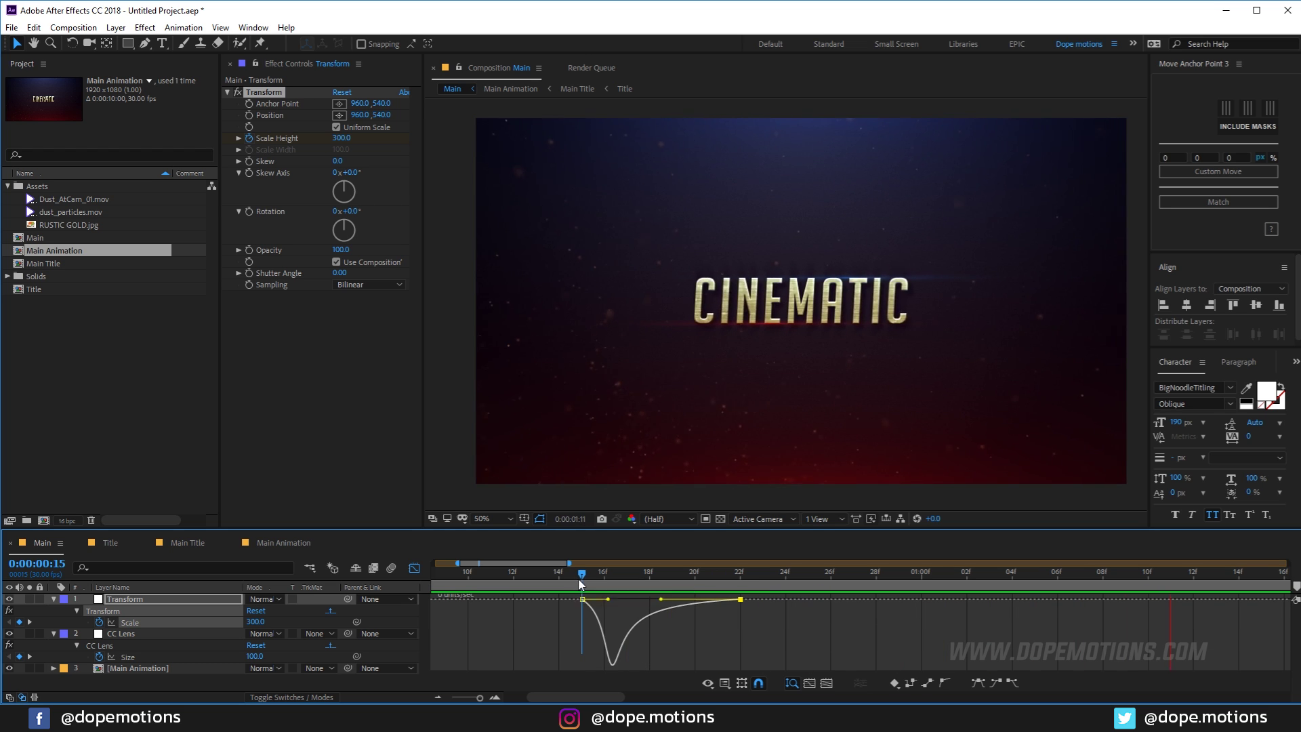
# Step: Return to the layer timeline and preview the title animation from 0:00:00:00
pyautogui.moveTo(581, 584); pyautogui.dragTo(542, 577)
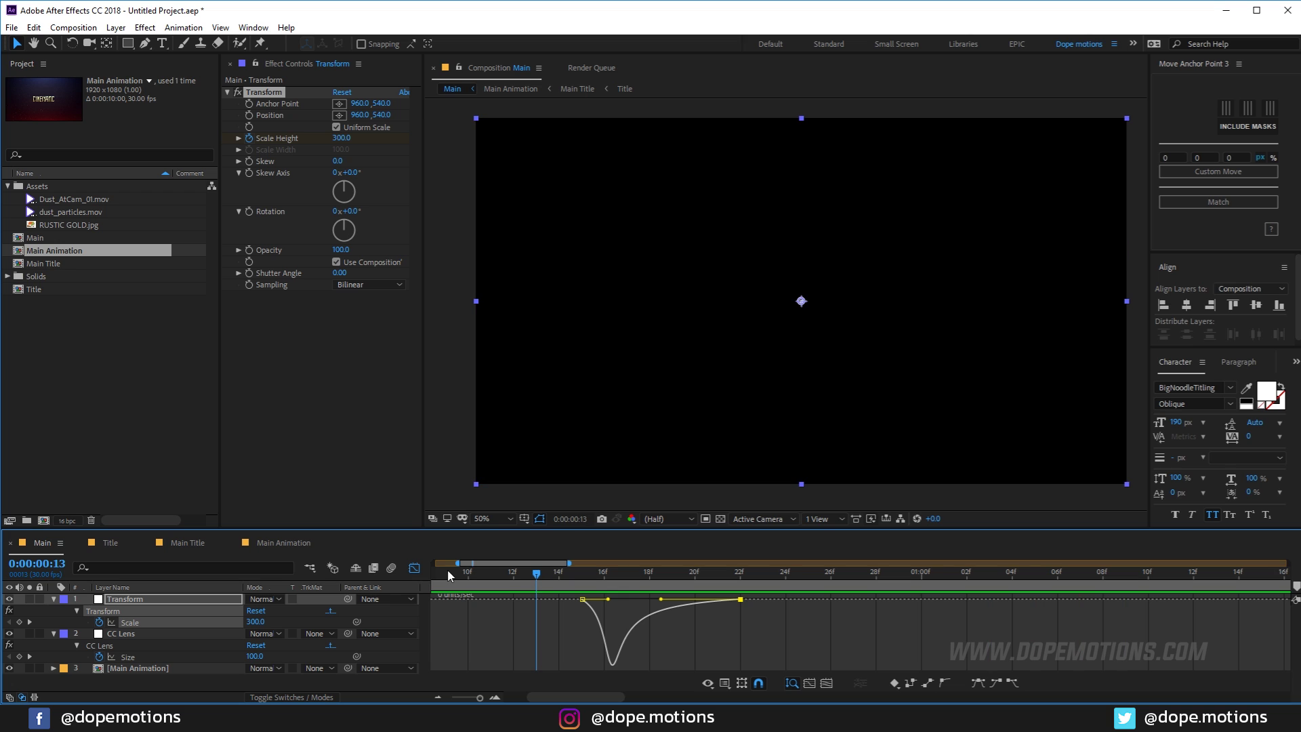
pyautogui.click(415, 568)
pyautogui.press('Home')
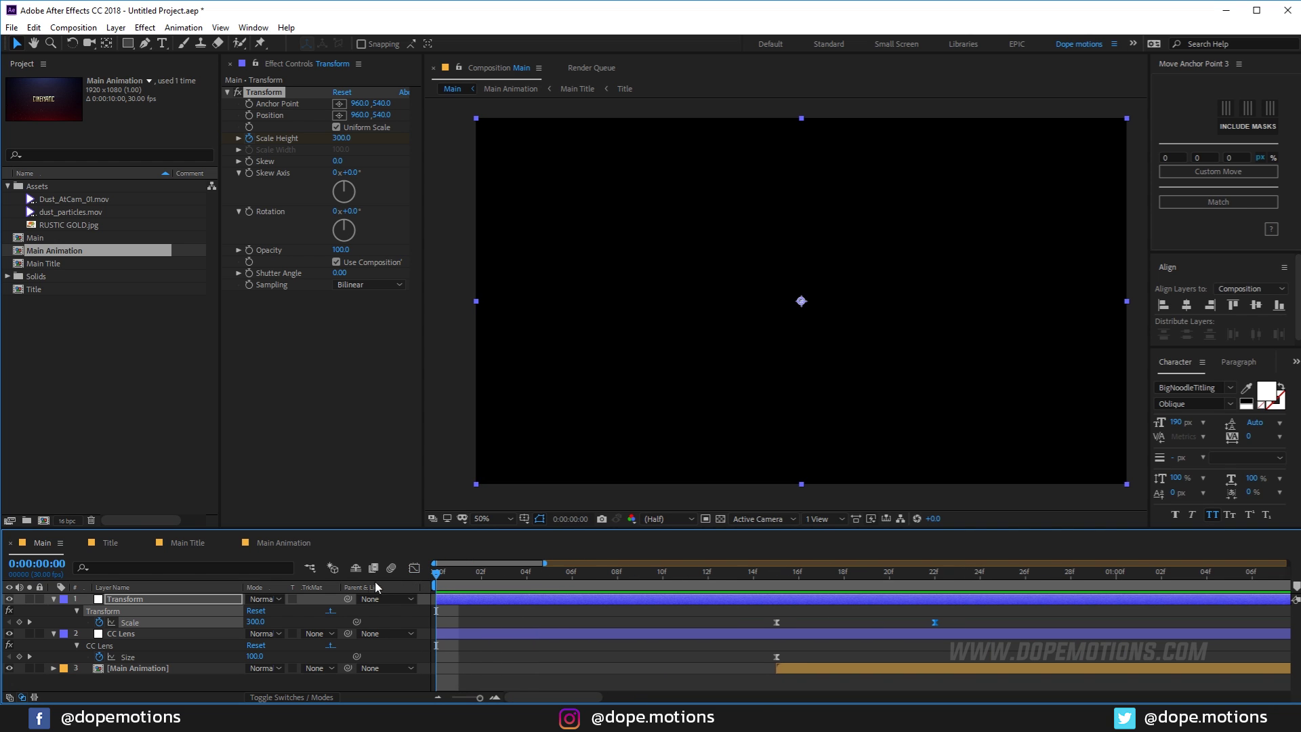
pyautogui.press('-')
pyautogui.press('space')
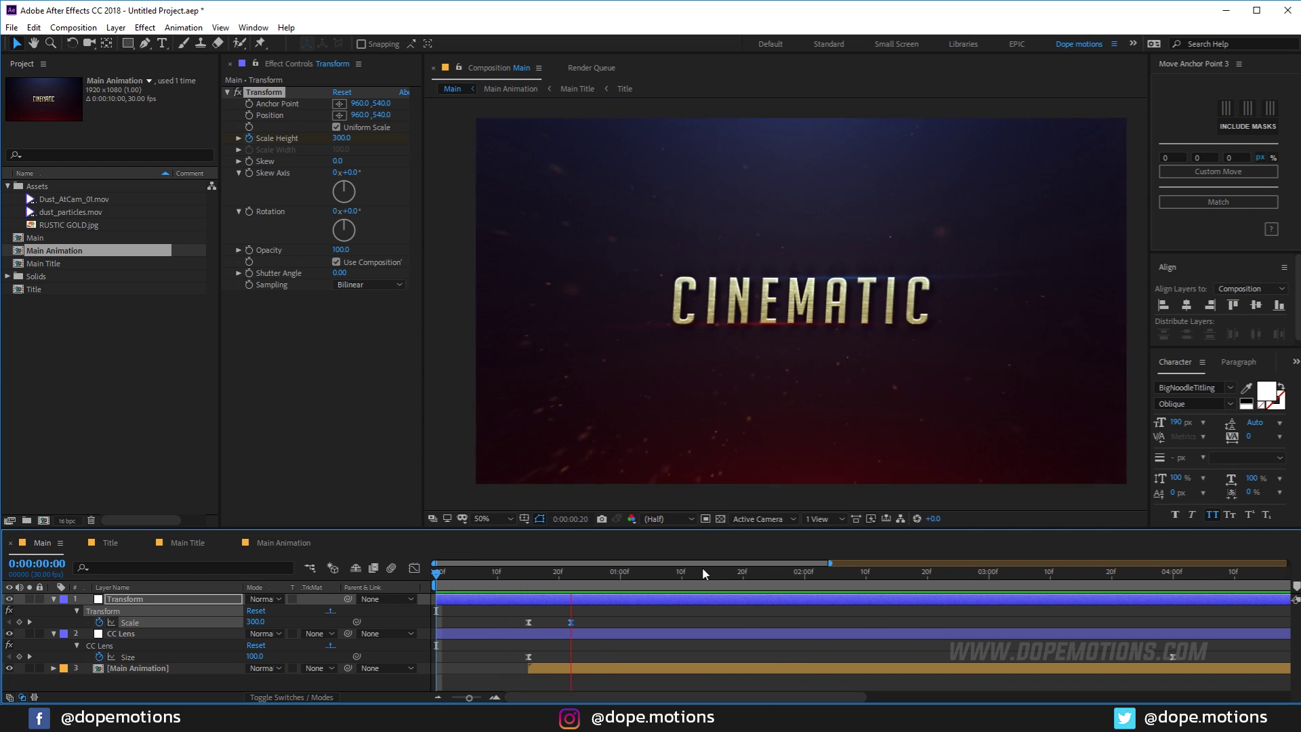
# Step: Set the CC Lens Size keyframe at 0:00:00:15 to 130 and preview the distortion
pyautogui.moveTo(508, 576)
pyautogui.mouseDown()
pyautogui.moveTo(583, 586)
pyautogui.moveTo(529, 582)
pyautogui.mouseUp()
pyautogui.click(556, 644)
pyautogui.click(538, 633)
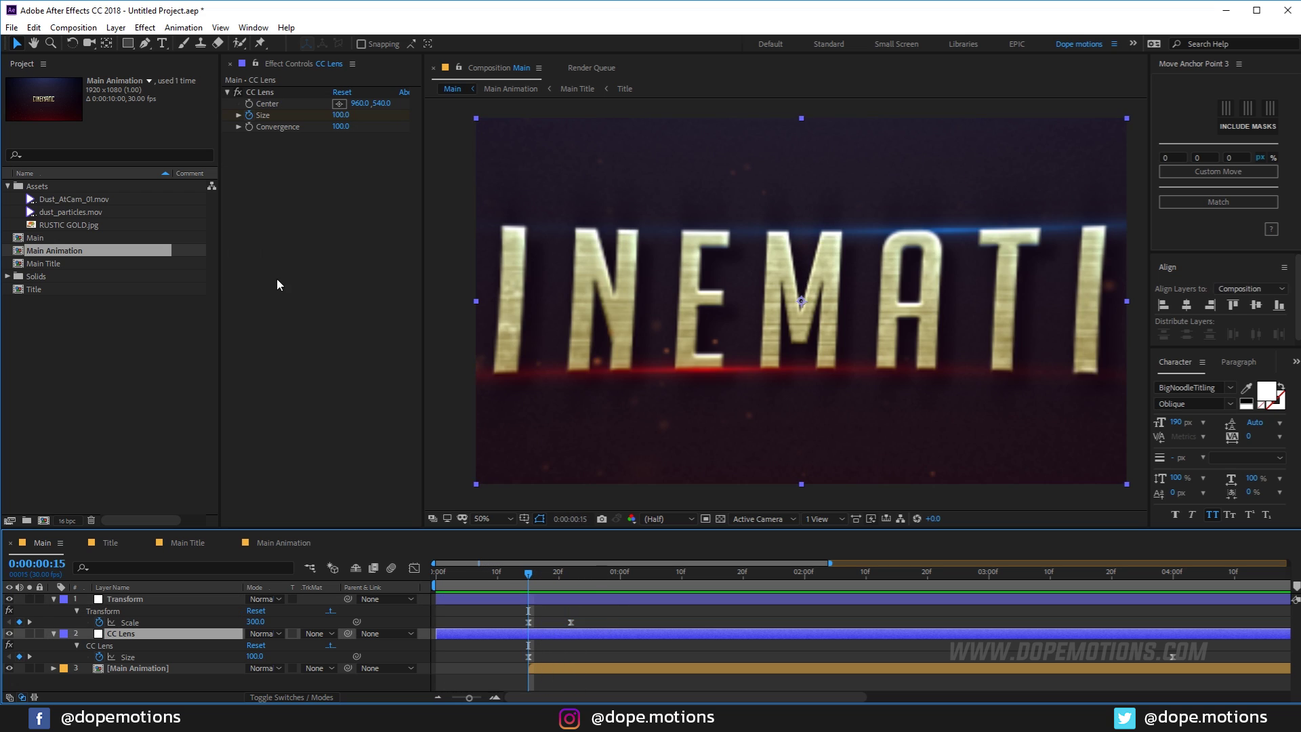
pyautogui.click(340, 115)
pyautogui.write('1')
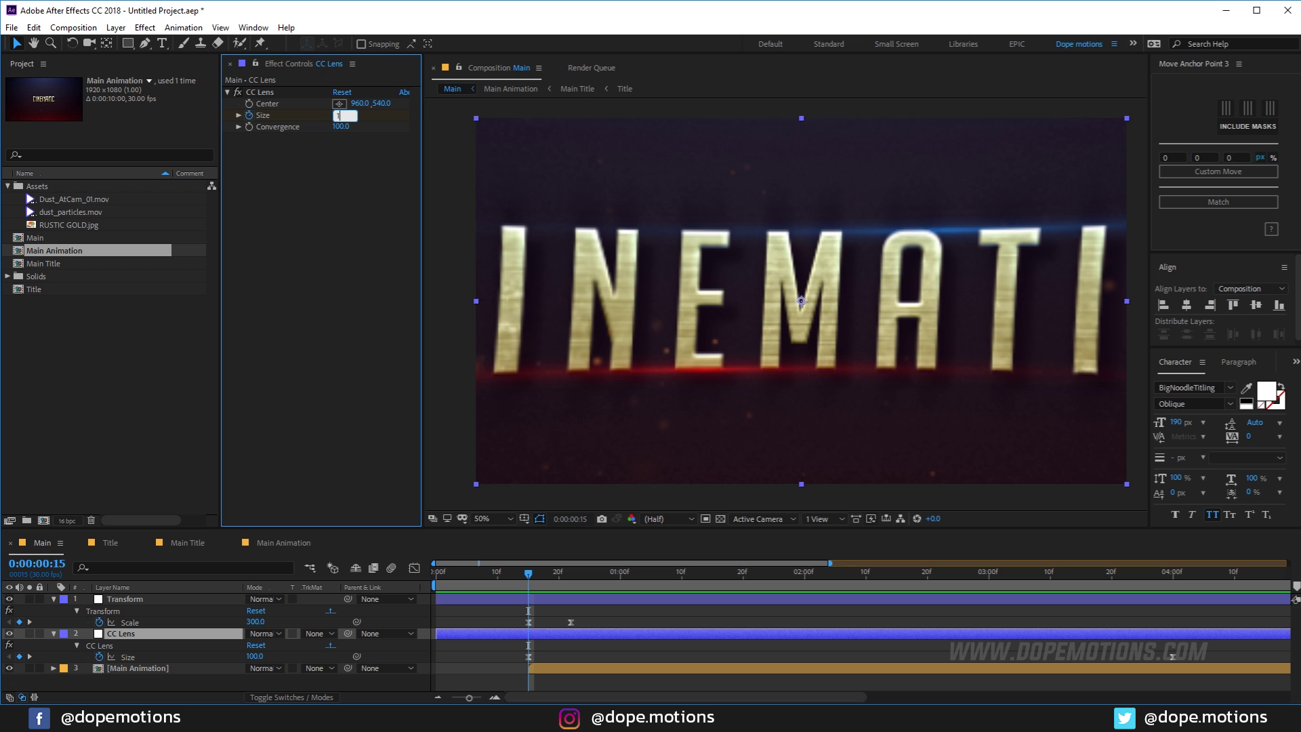
pyautogui.write('30')
pyautogui.press('Return')
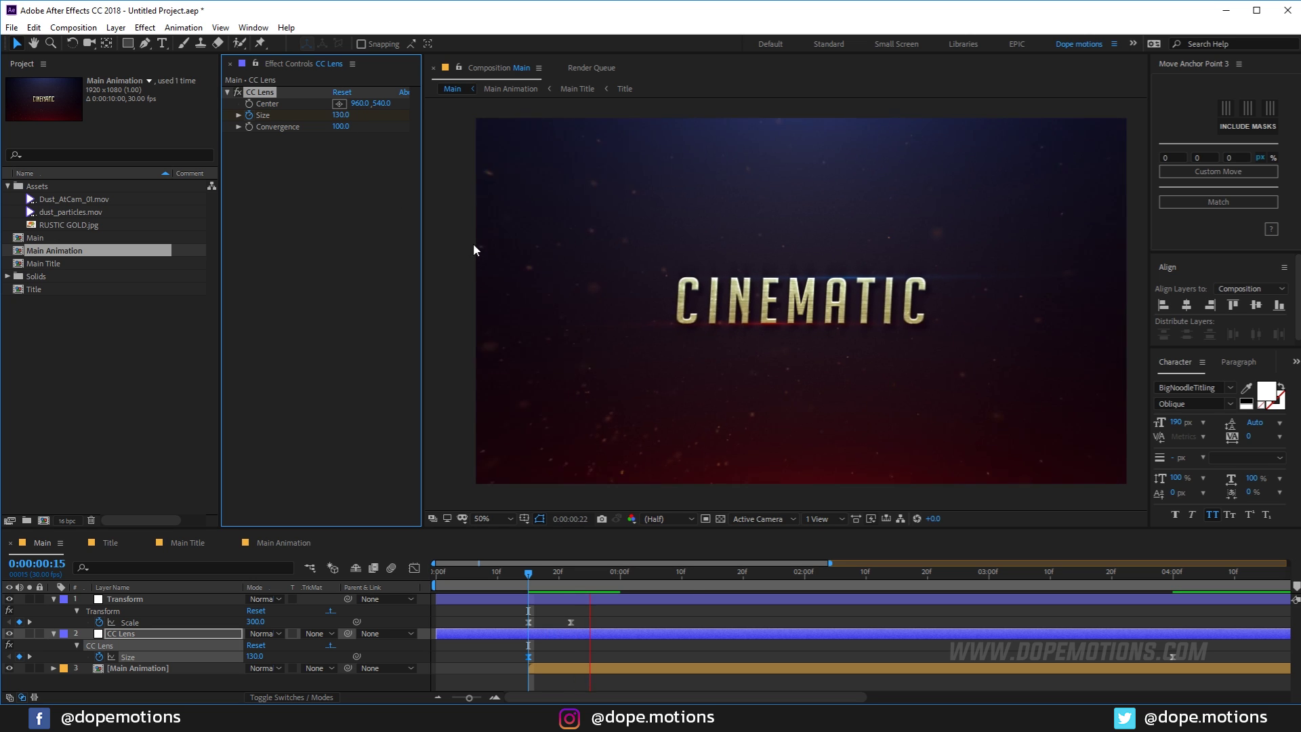
pyautogui.moveTo(538, 570)
pyautogui.mouseDown()
pyautogui.moveTo(441, 573)
pyautogui.moveTo(529, 573)
pyautogui.mouseUp()
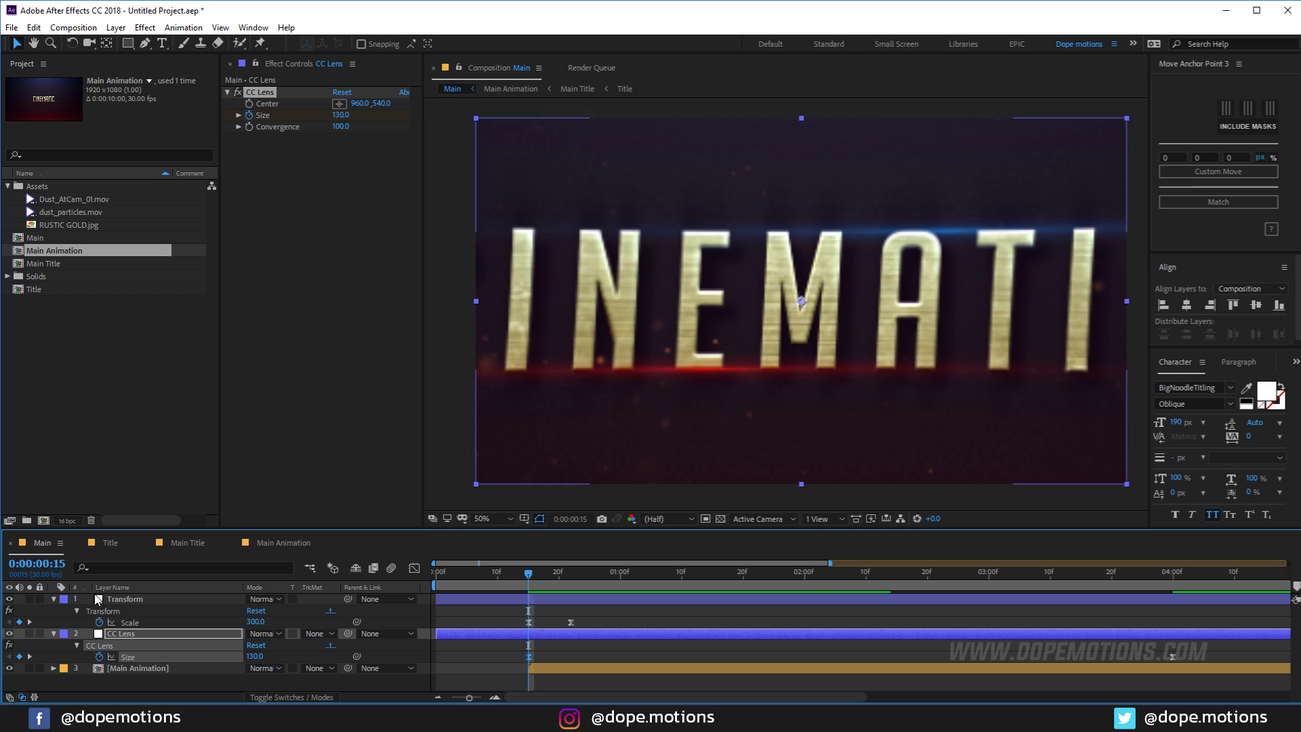
# Step: Collapse the Transform and CC Lens layer properties and check the title up to 0:00:00:24
pyautogui.click(53, 599)
pyautogui.click(53, 611)
pyautogui.moveTo(542, 587); pyautogui.dragTo(586, 585)
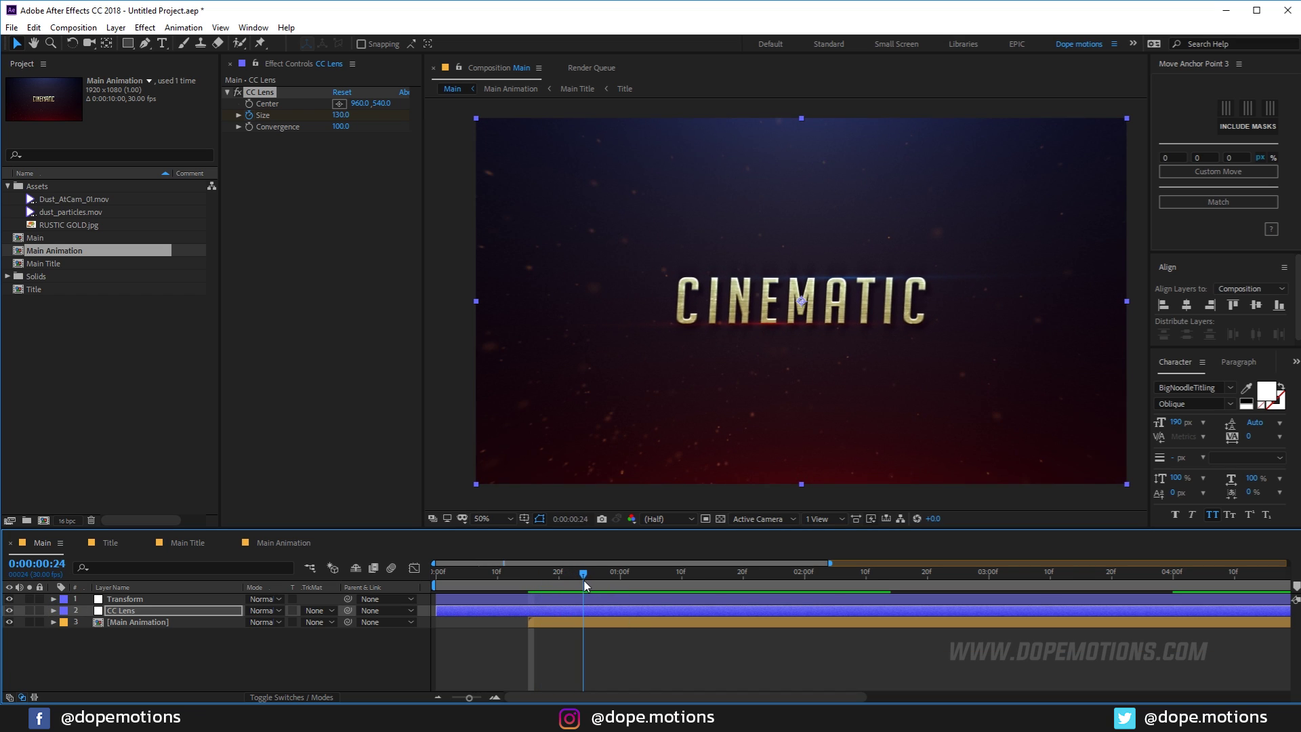
# Step: In the Main Animation composition, set the red Optical Flares_01 layer's Brightness to 100 at 0:00:00:00
pyautogui.doubleClick(575, 622)
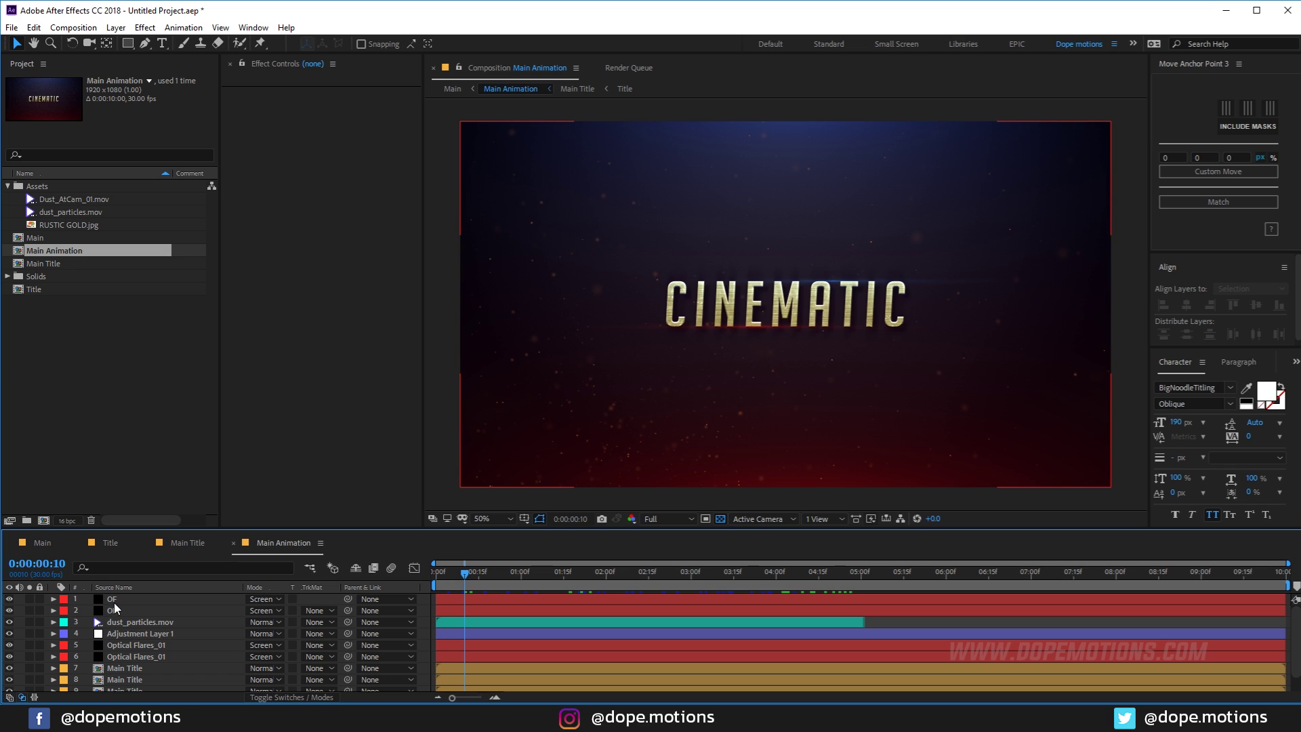
pyautogui.click(113, 601)
pyautogui.click(123, 647)
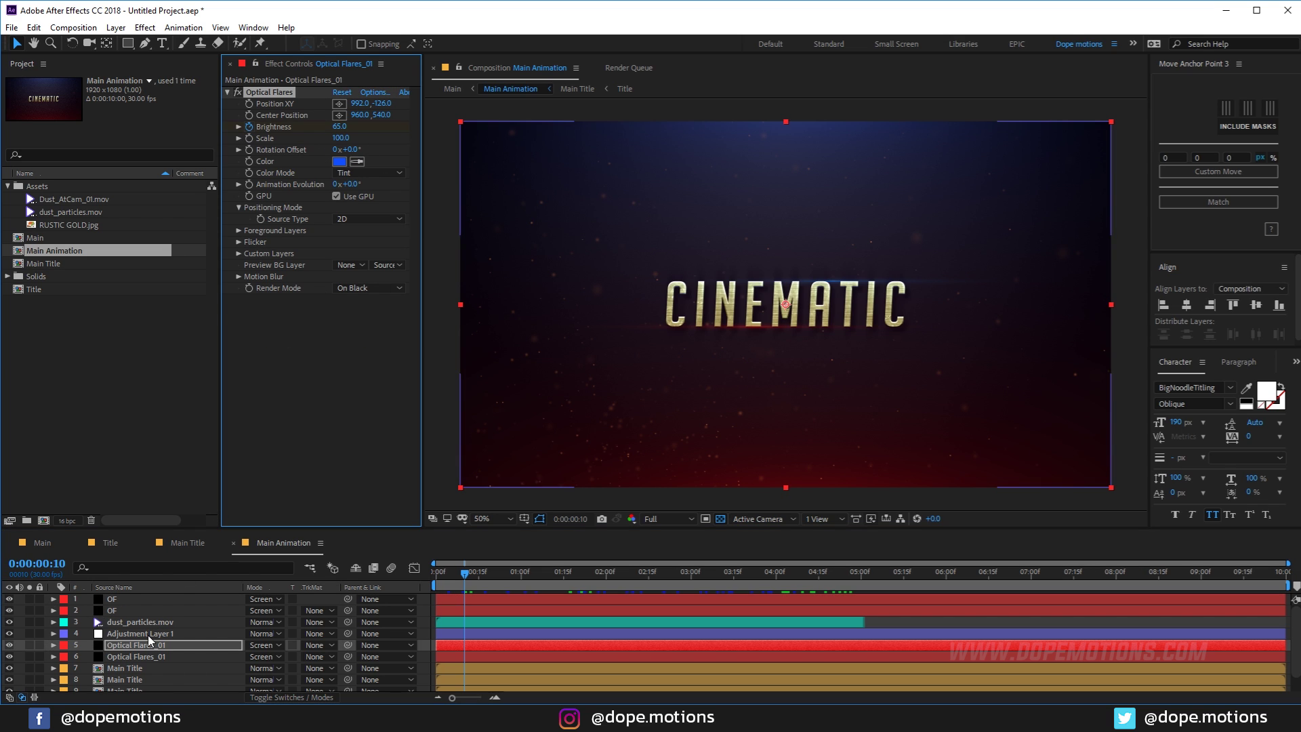
pyautogui.click(127, 657)
pyautogui.click(249, 126)
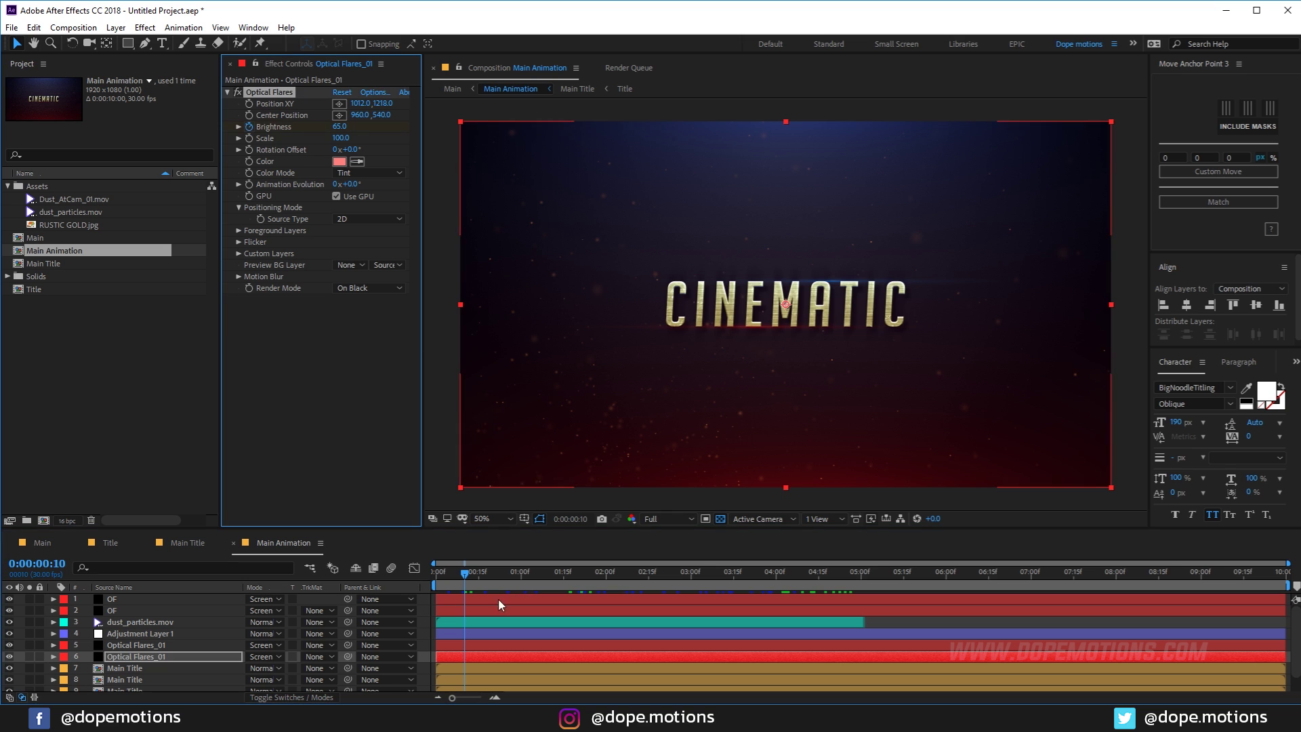
pyautogui.moveTo(465, 572); pyautogui.dragTo(399, 574)
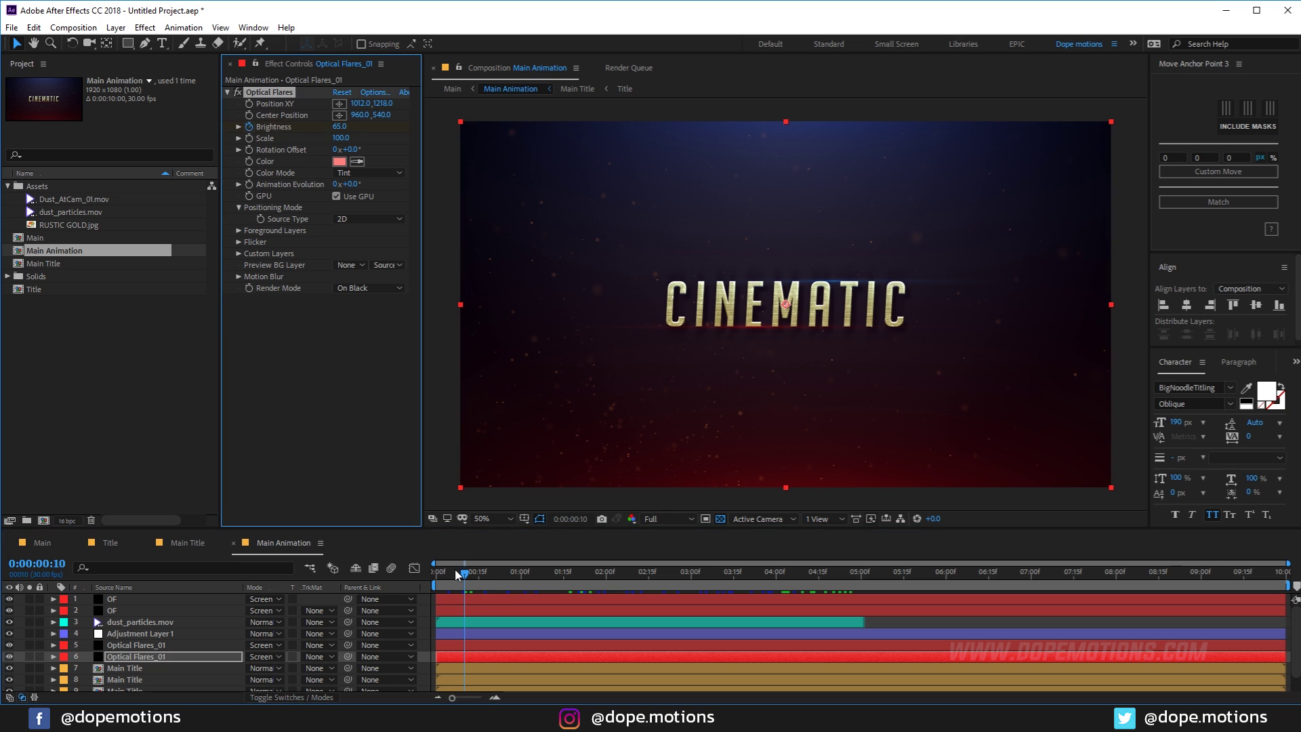
pyautogui.click(340, 127)
pyautogui.press('Return')
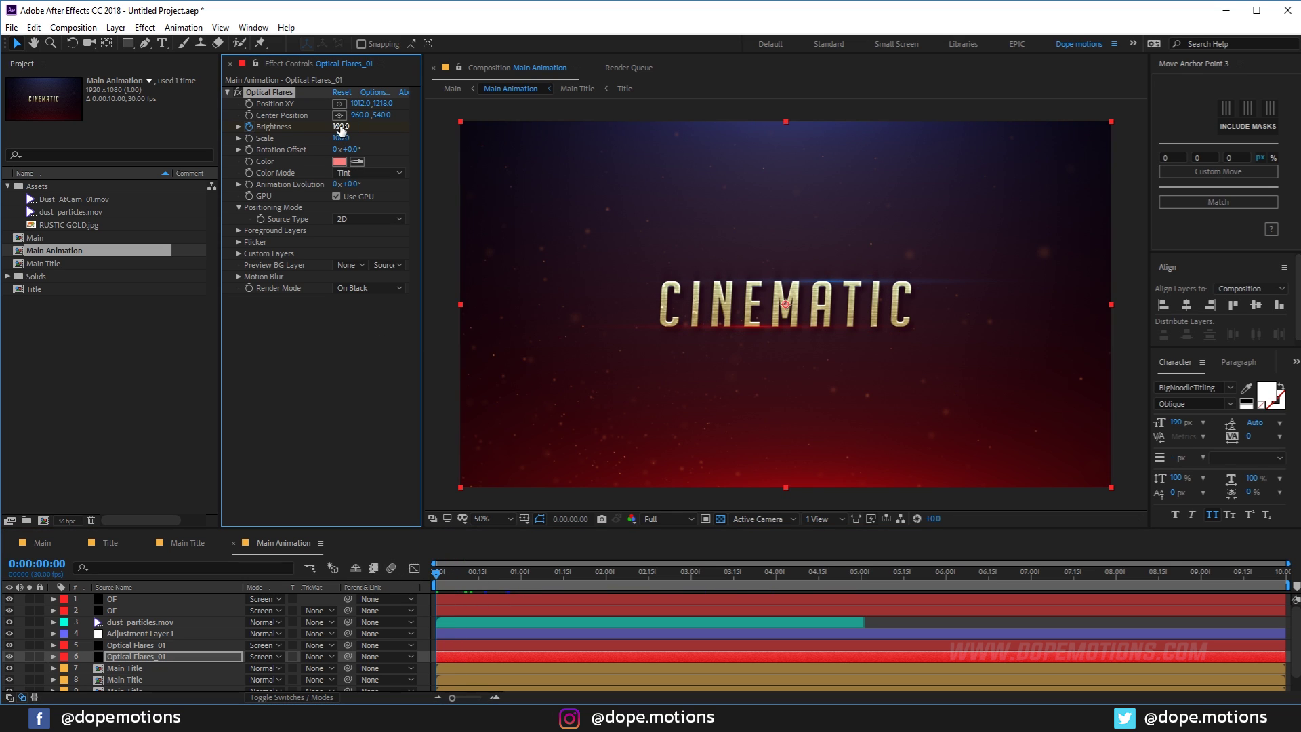
# Step: Set the blue Optical Flares_01 layer's Brightness to 100 at 0:00:00:00 and preview the result in the Main composition
pyautogui.click(123, 644)
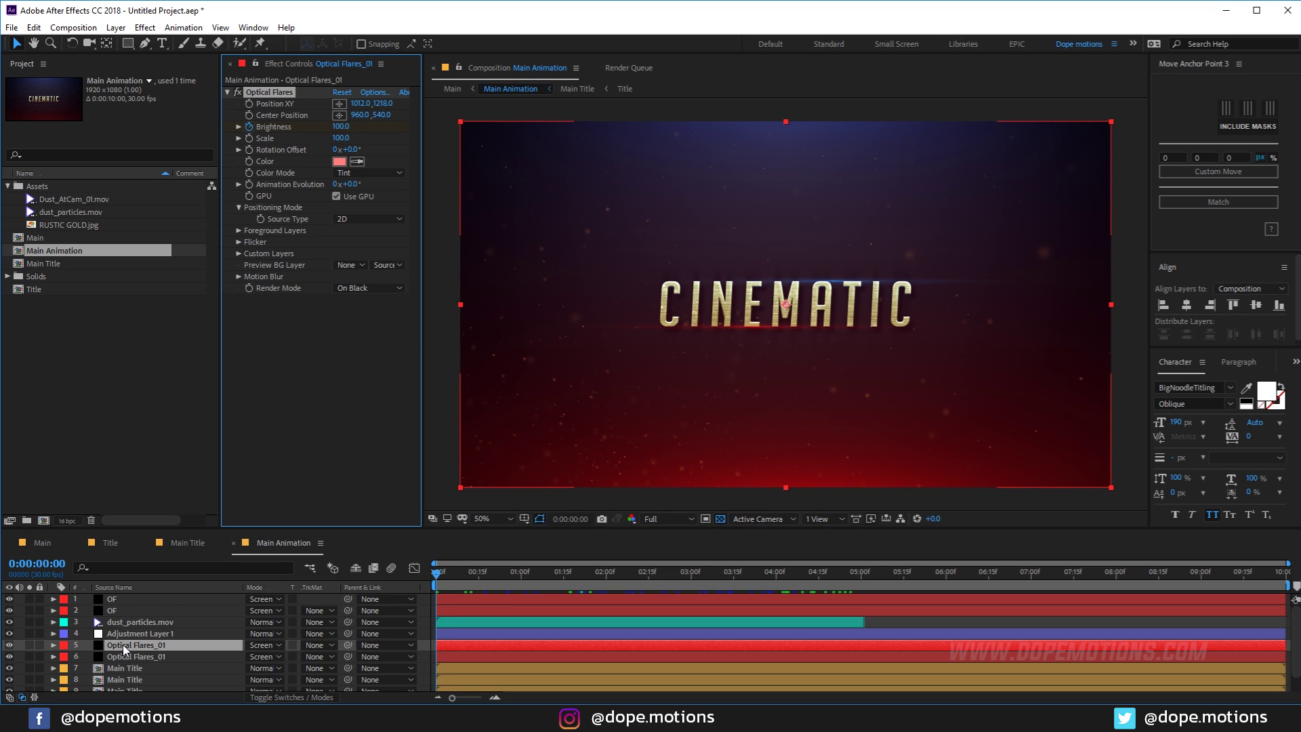
pyautogui.click(340, 126)
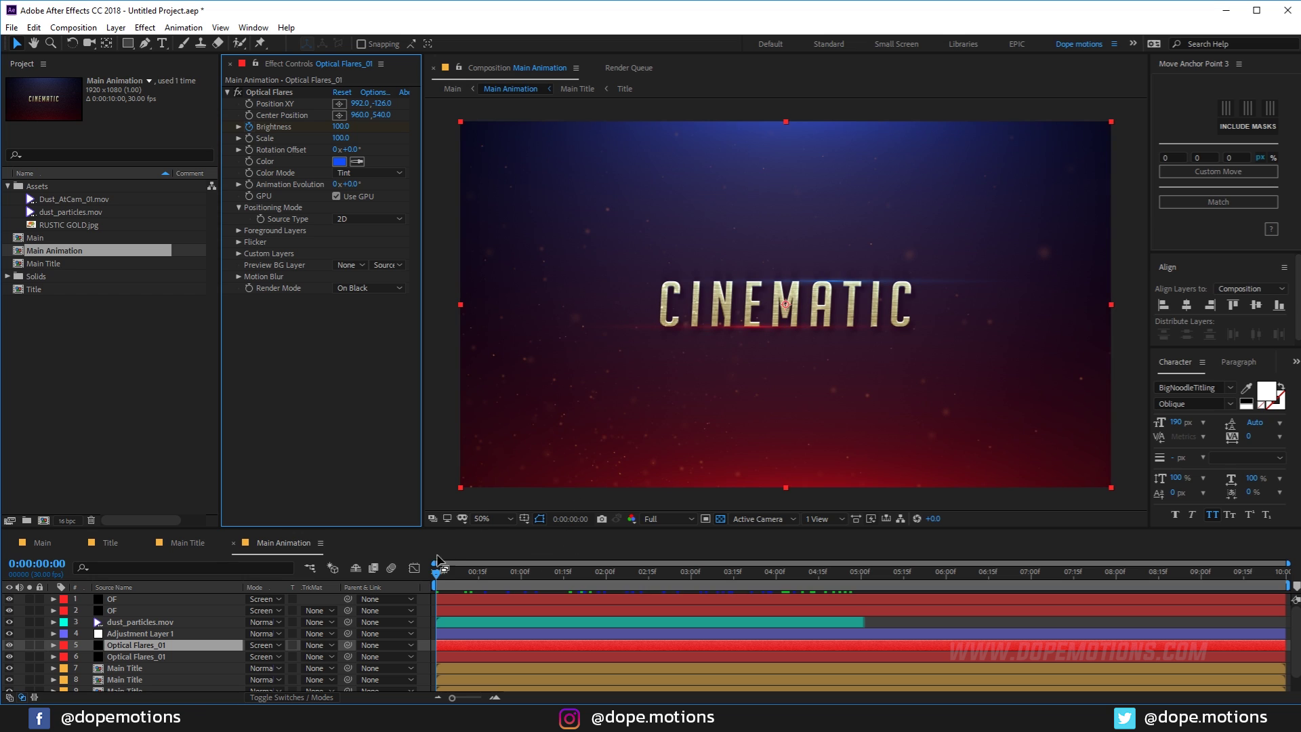
pyautogui.moveTo(447, 573)
pyautogui.mouseDown()
pyautogui.moveTo(490, 573)
pyautogui.moveTo(409, 576)
pyautogui.moveTo(466, 581)
pyautogui.moveTo(426, 580)
pyautogui.mouseUp()
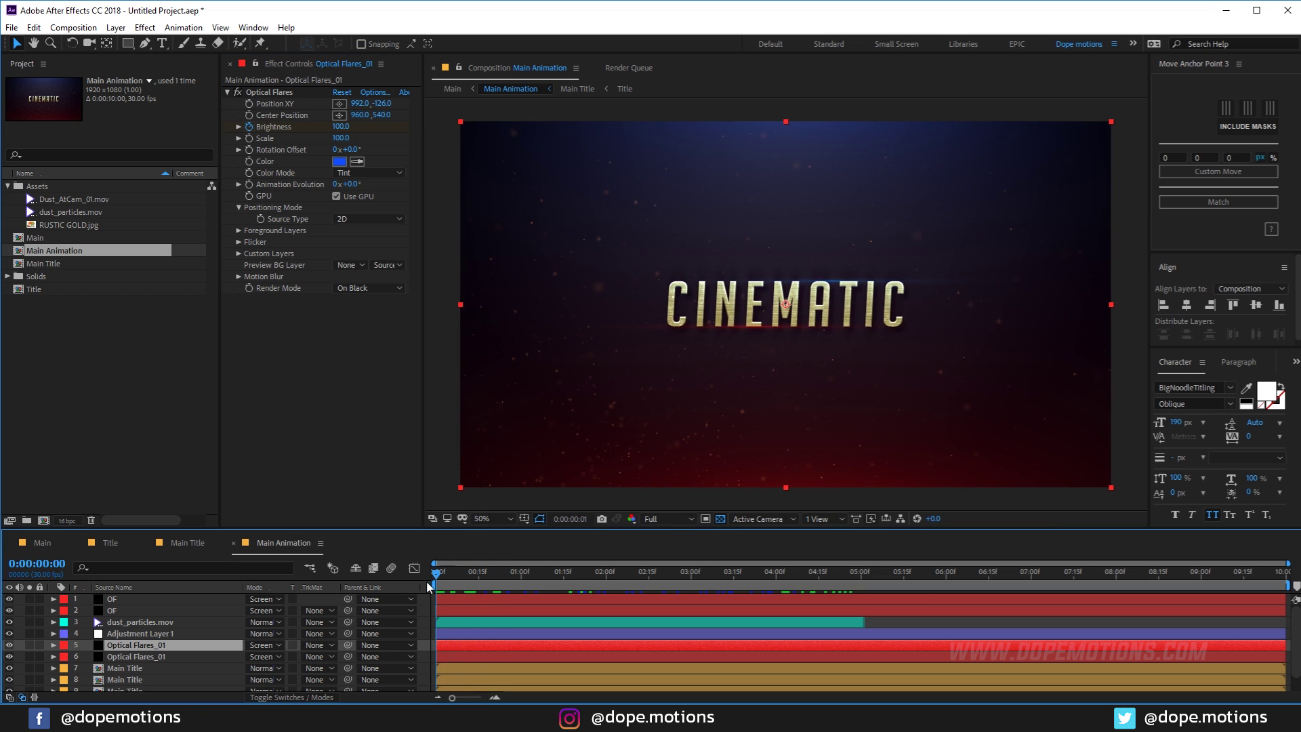
pyautogui.click(42, 542)
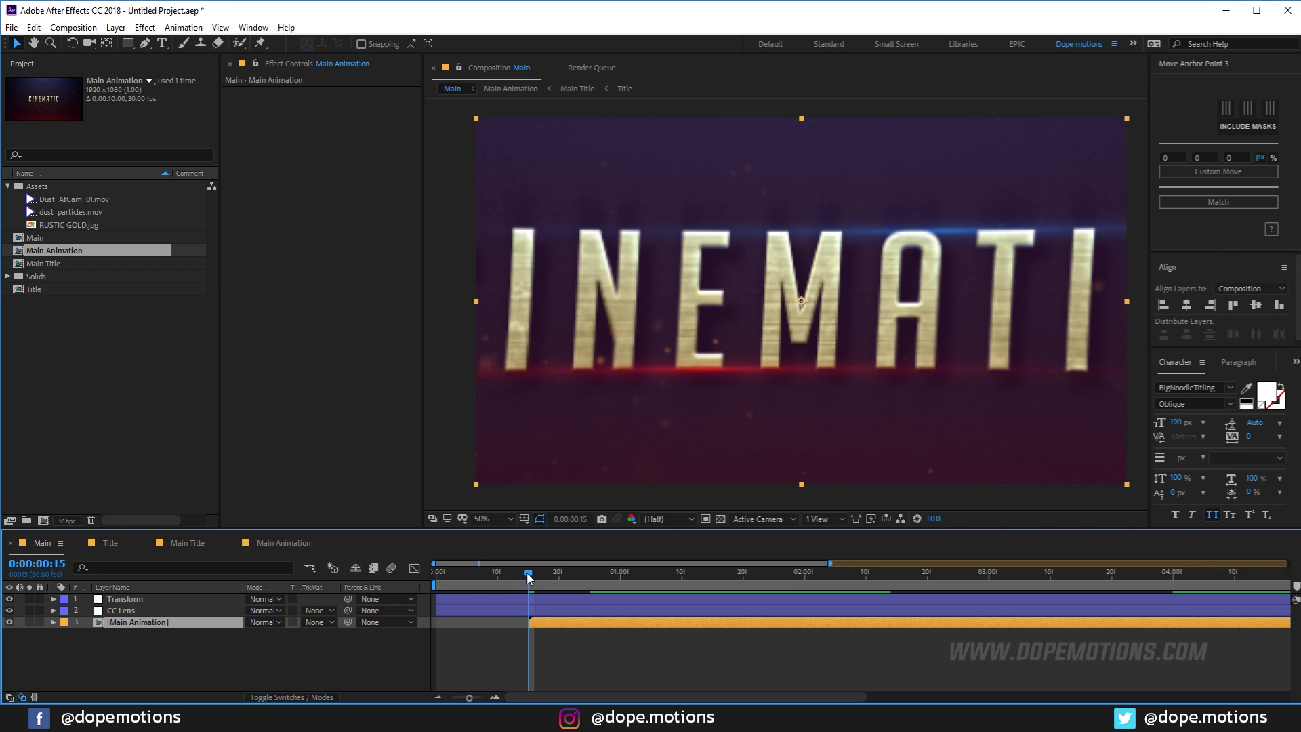
pyautogui.moveTo(534, 577); pyautogui.dragTo(513, 594)
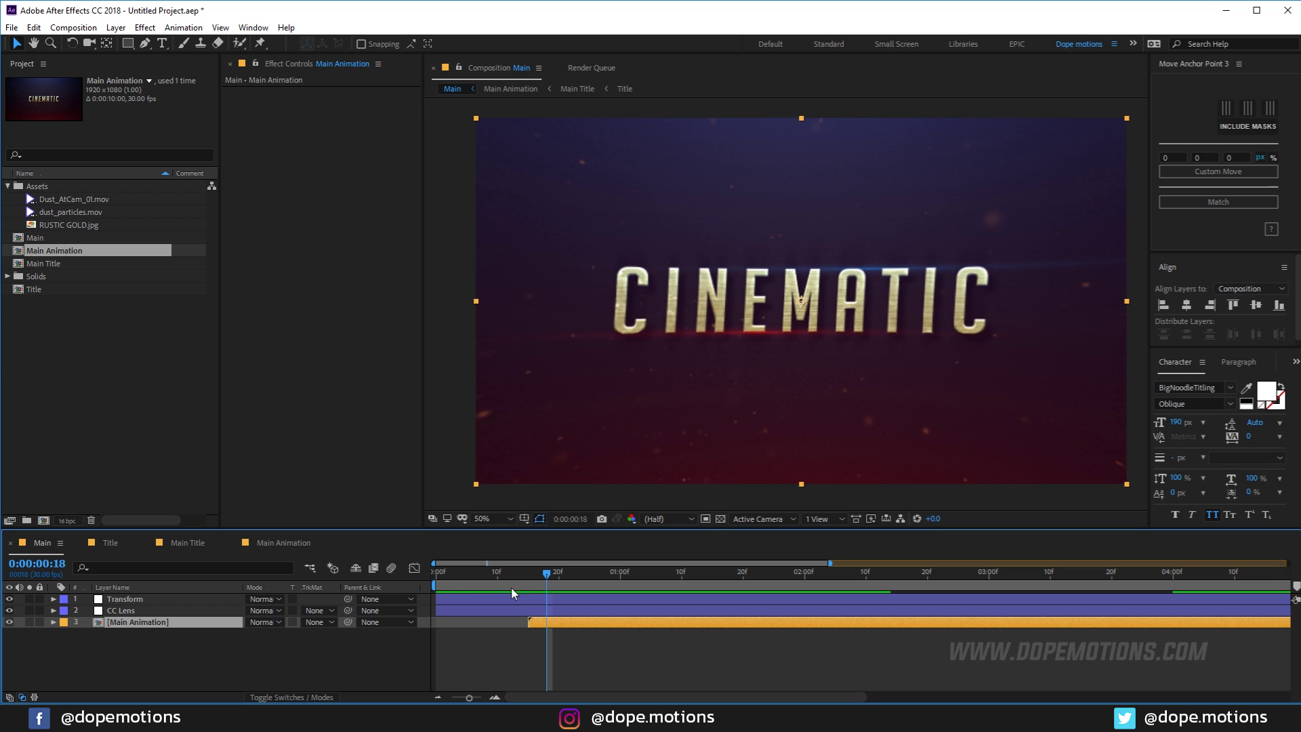
# Step: Try a Brightness of 250 on the blue Optical Flares_01 layer at the start of the Main Animation composition
pyautogui.click(279, 540)
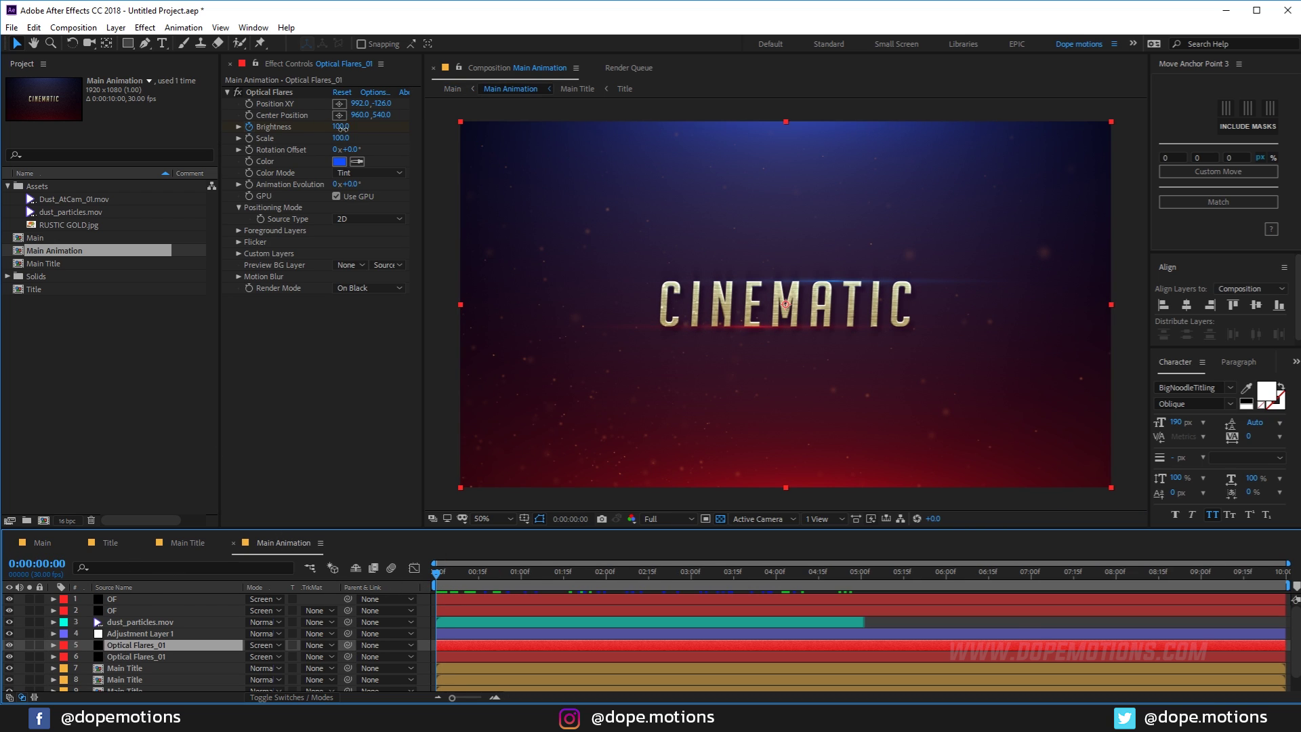
pyautogui.moveTo(343, 128); pyautogui.dragTo(348, 130)
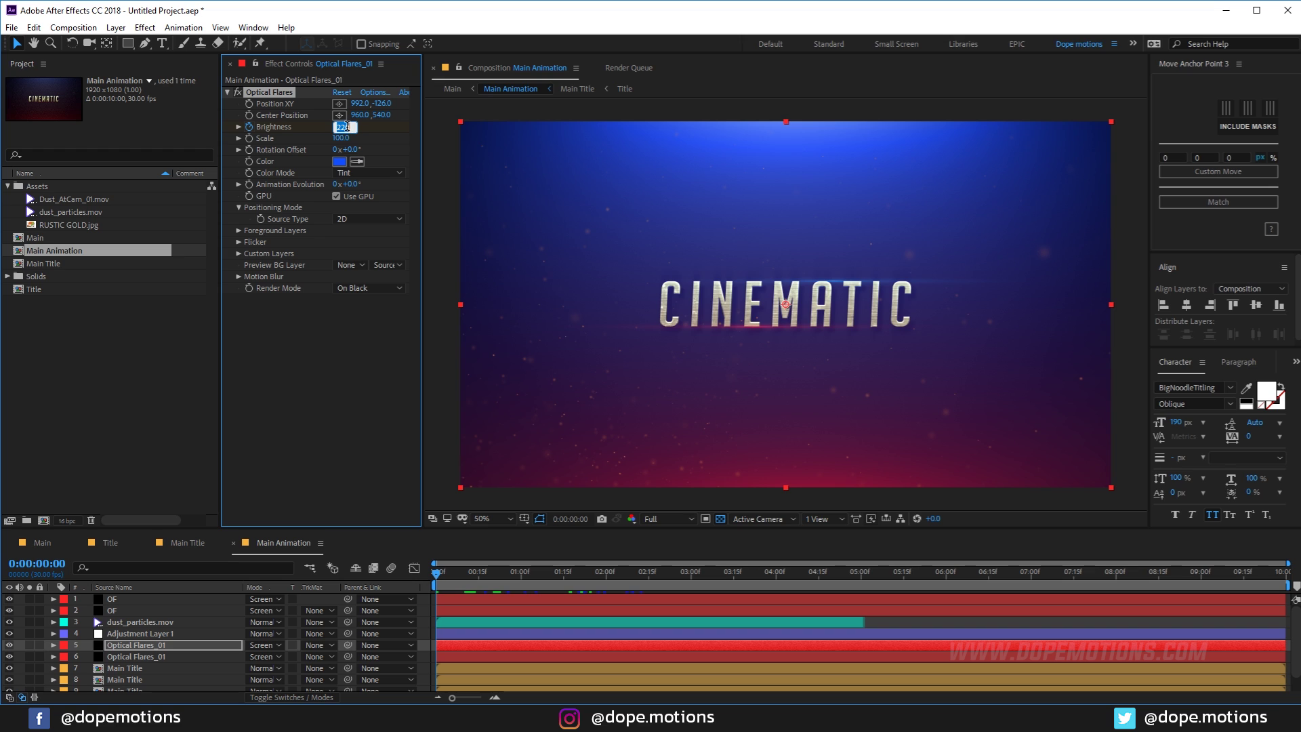
pyautogui.write('250')
pyautogui.press('Return')
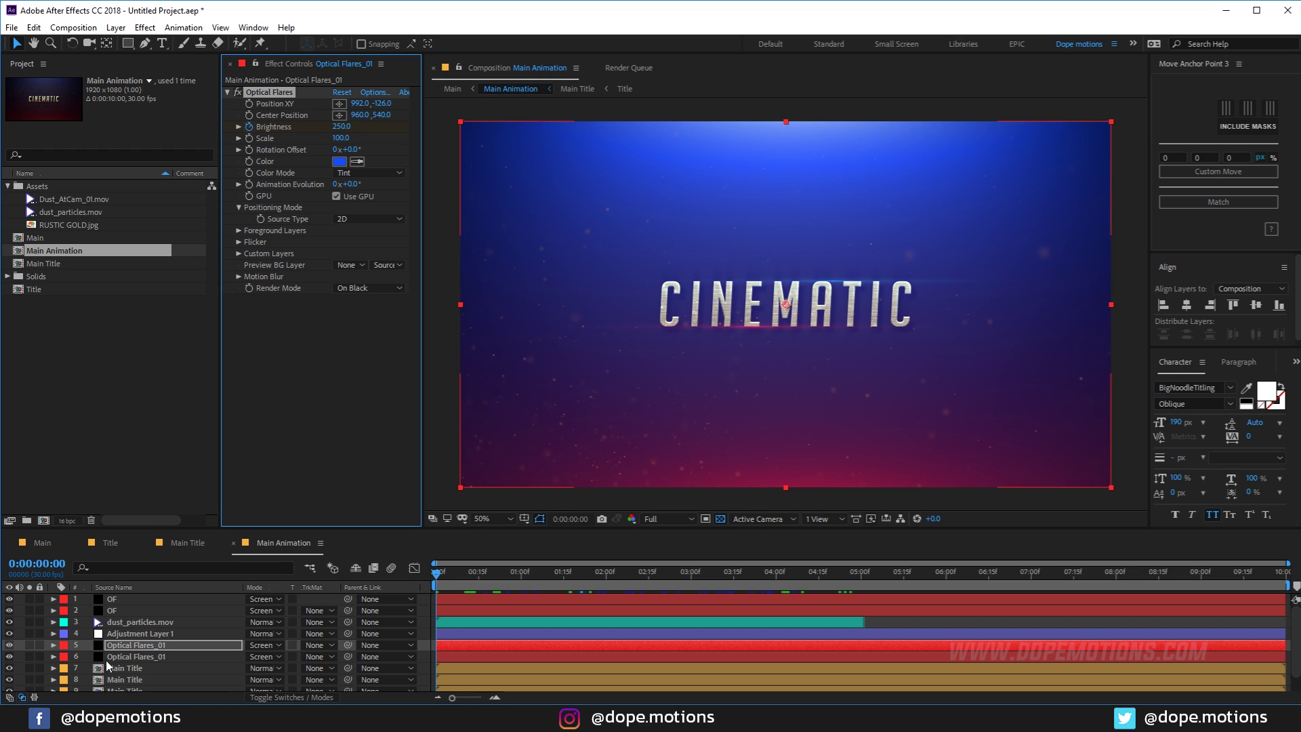
# Step: Try a Brightness of 250 on the red Optical Flares_01 layer and check the title in the Main composition around 0:00:00:15
pyautogui.click(120, 656)
pyautogui.click(342, 127)
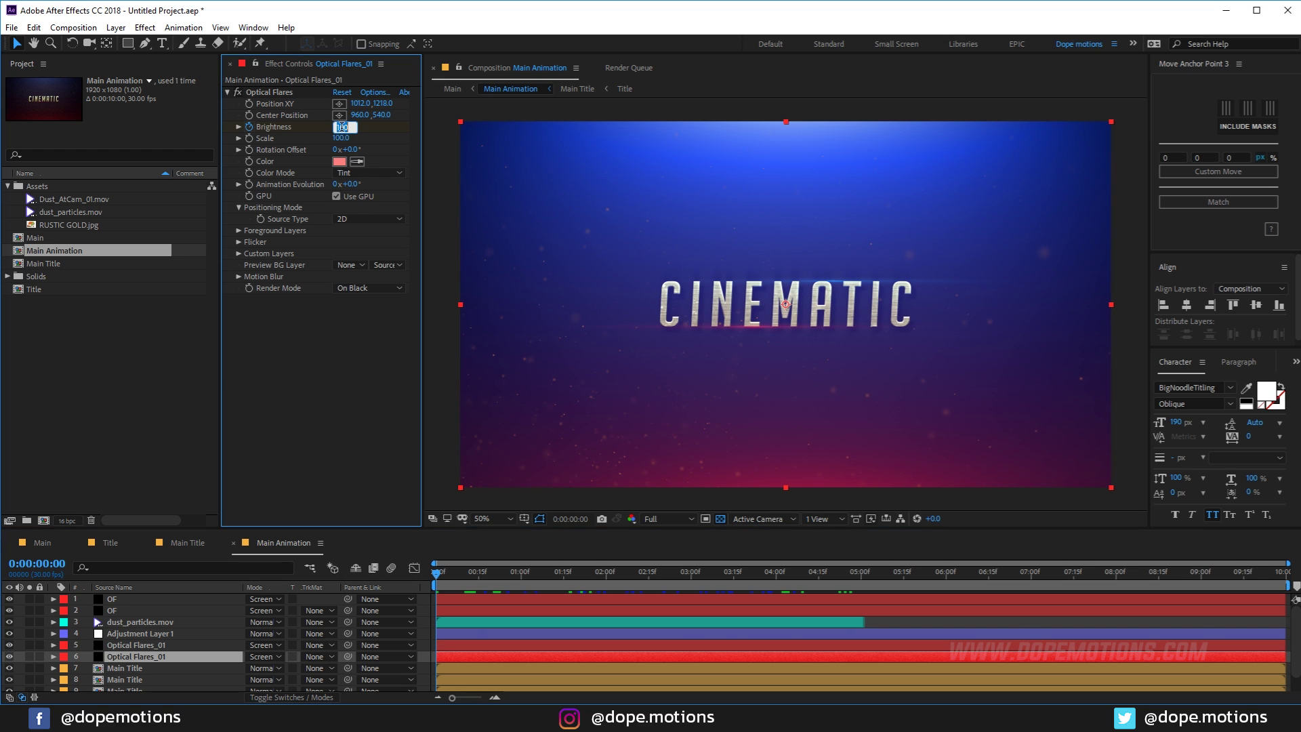
pyautogui.write('250')
pyautogui.press('Return')
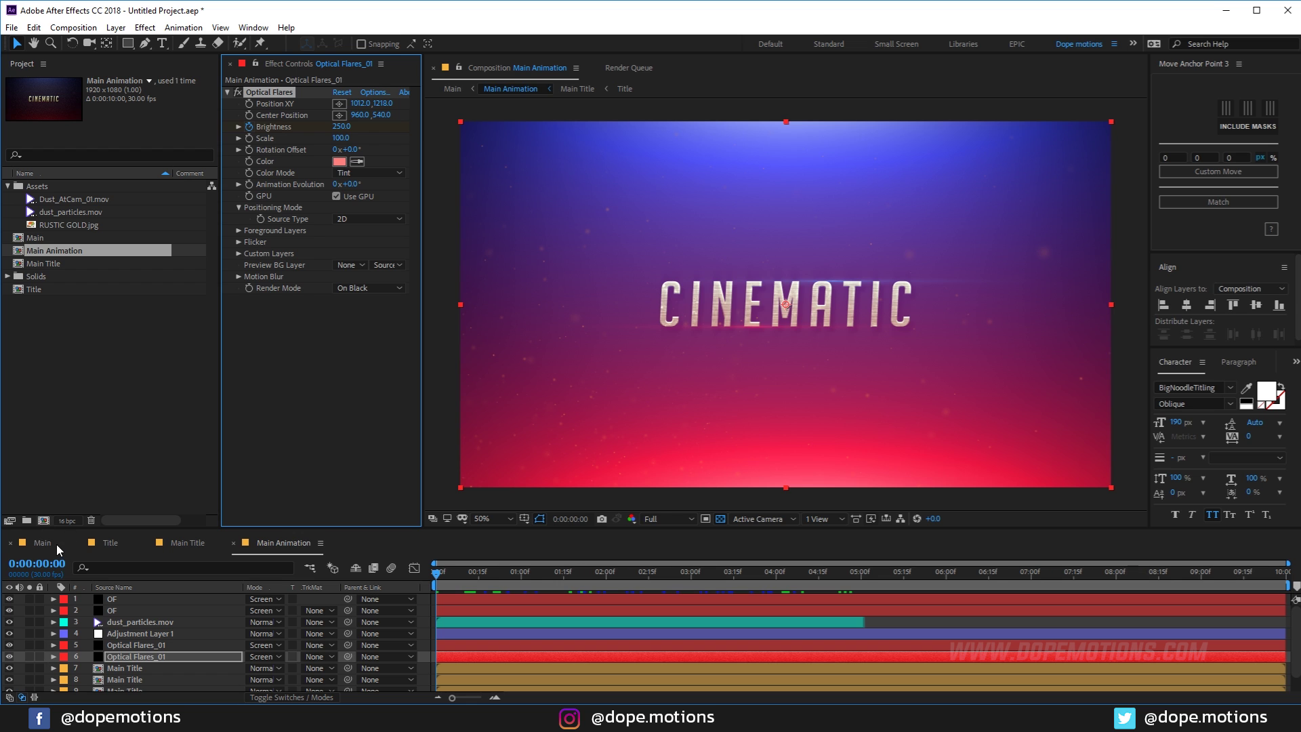
pyautogui.click(55, 543)
pyautogui.moveTo(496, 574); pyautogui.dragTo(528, 579)
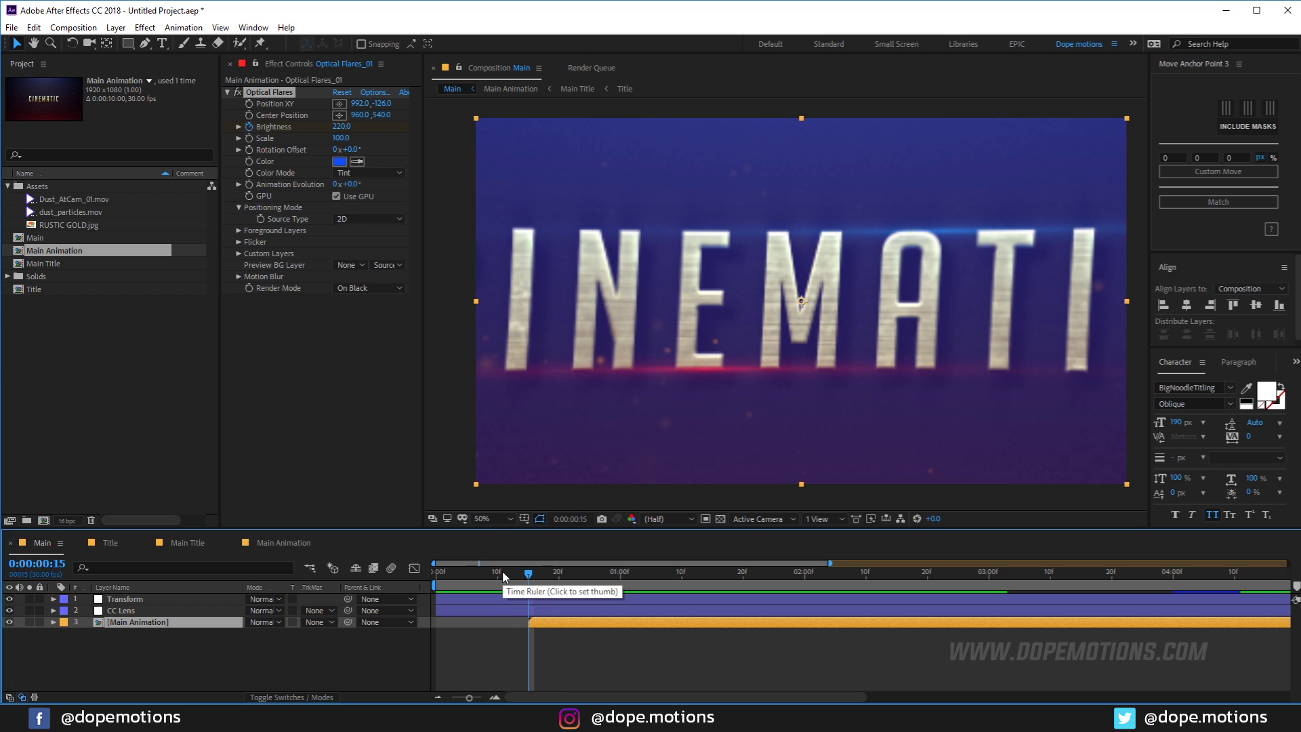
# Step: Return the Brightness of the blue and red Optical Flares_01 layers in Main Animation to 100 at 0:00:00:00
pyautogui.click(305, 542)
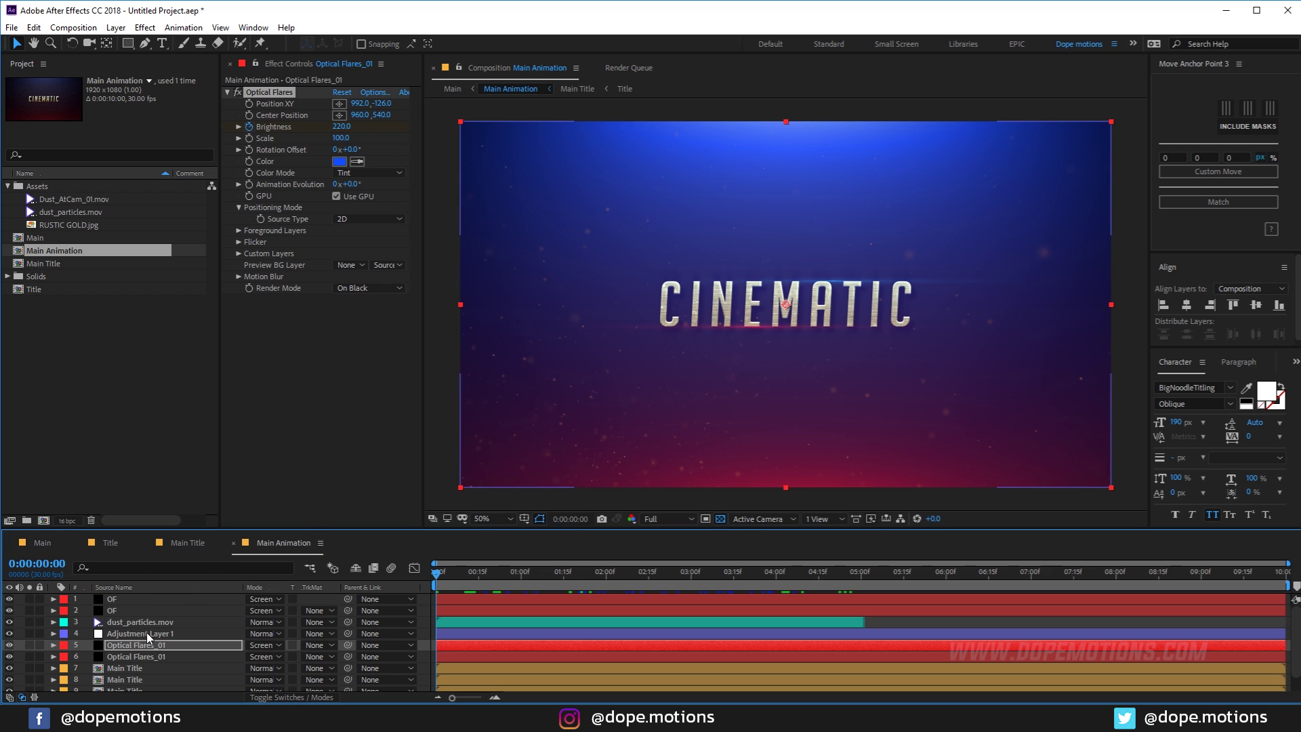
pyautogui.doubleClick(122, 645)
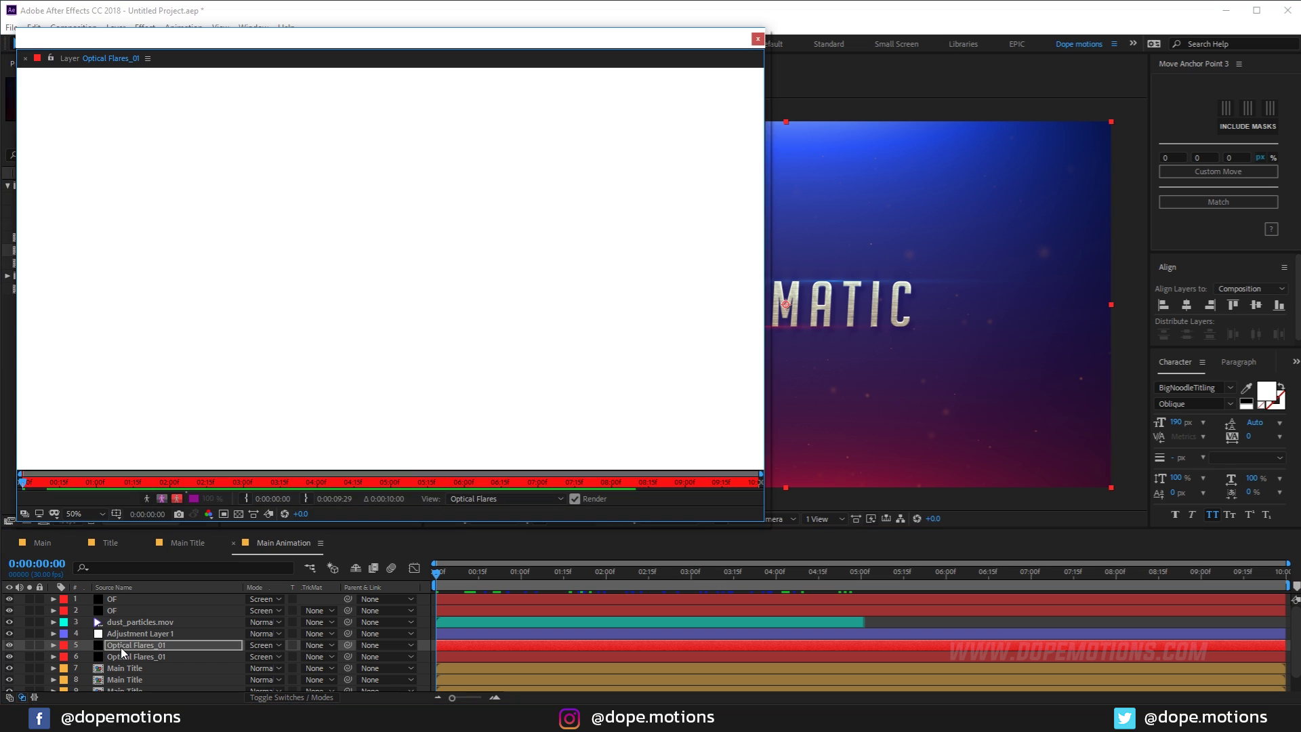
pyautogui.click(757, 40)
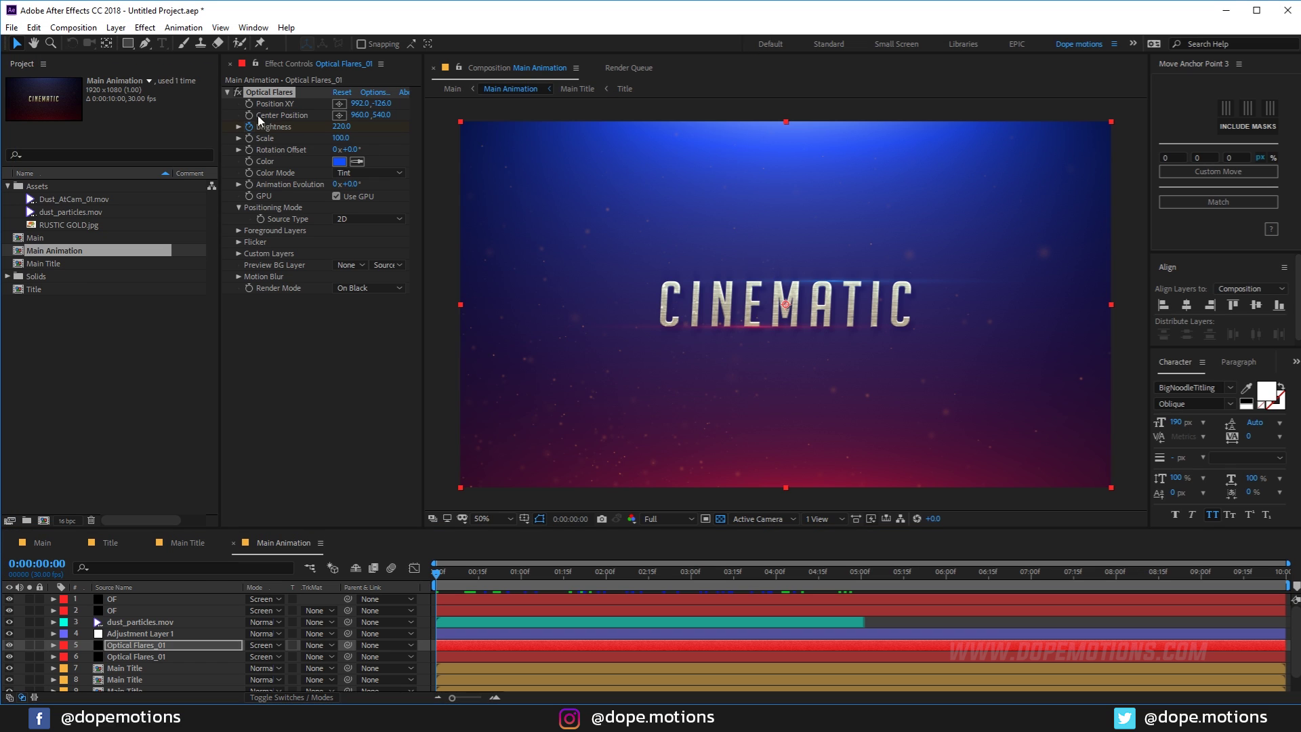
pyautogui.click(341, 127)
pyautogui.write('10')
pyautogui.press('Return')
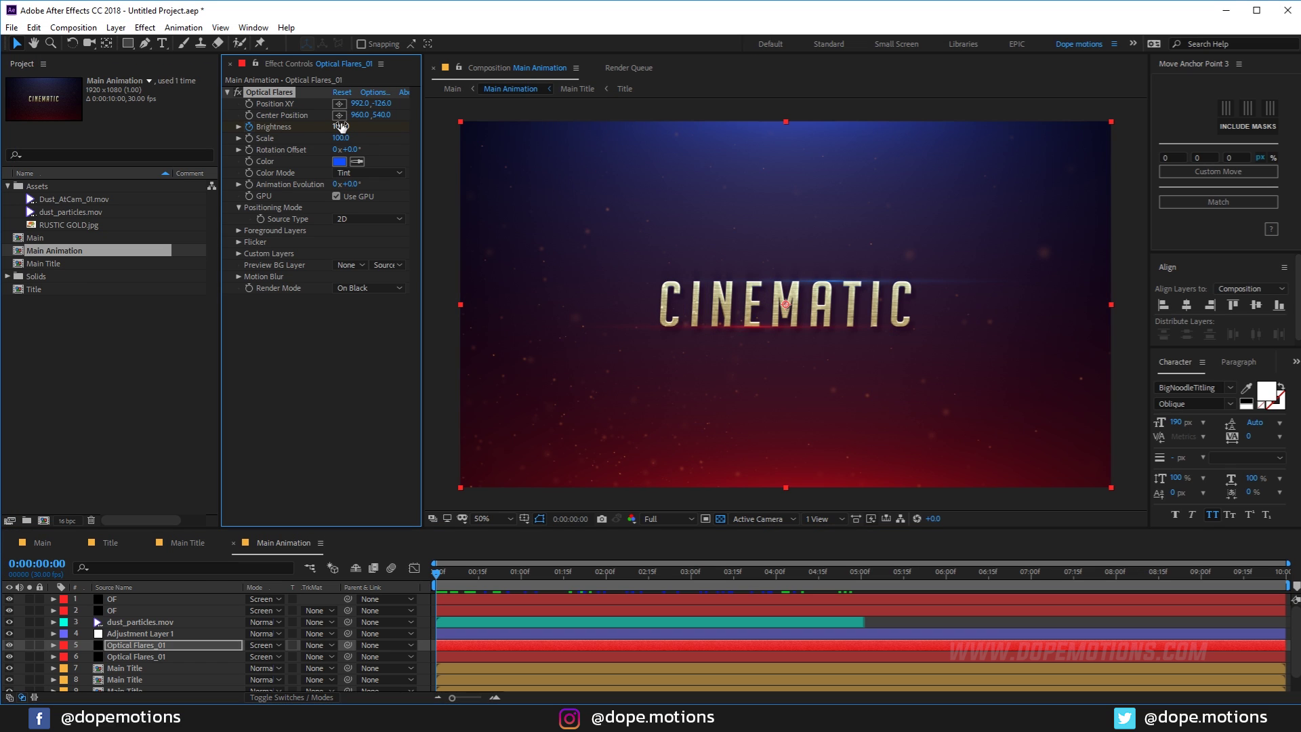
pyautogui.click(137, 656)
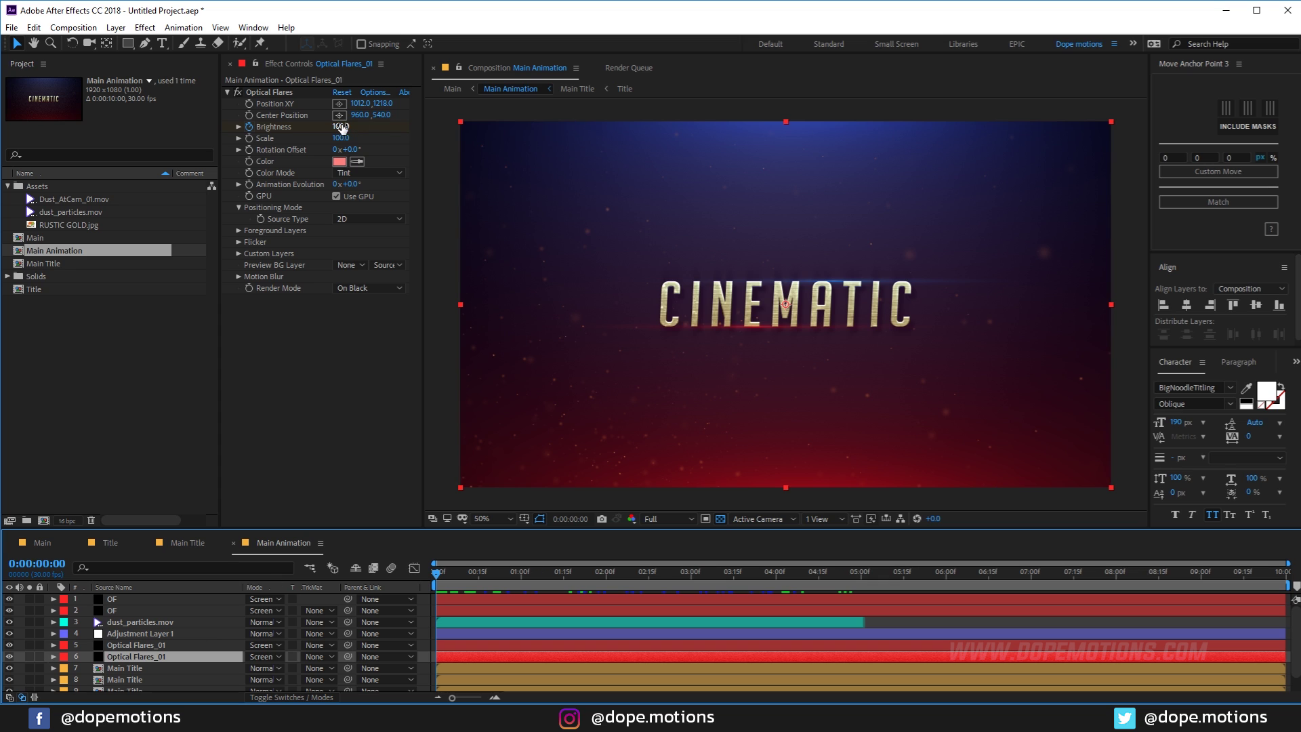
pyautogui.moveTo(440, 577)
pyautogui.mouseDown()
pyautogui.moveTo(535, 574)
pyautogui.moveTo(432, 582)
pyautogui.mouseUp()
# Step: Apply the Noise effect to the blue Optical Flares_01 layer with the amount of noise at 3%
pyautogui.click(194, 647)
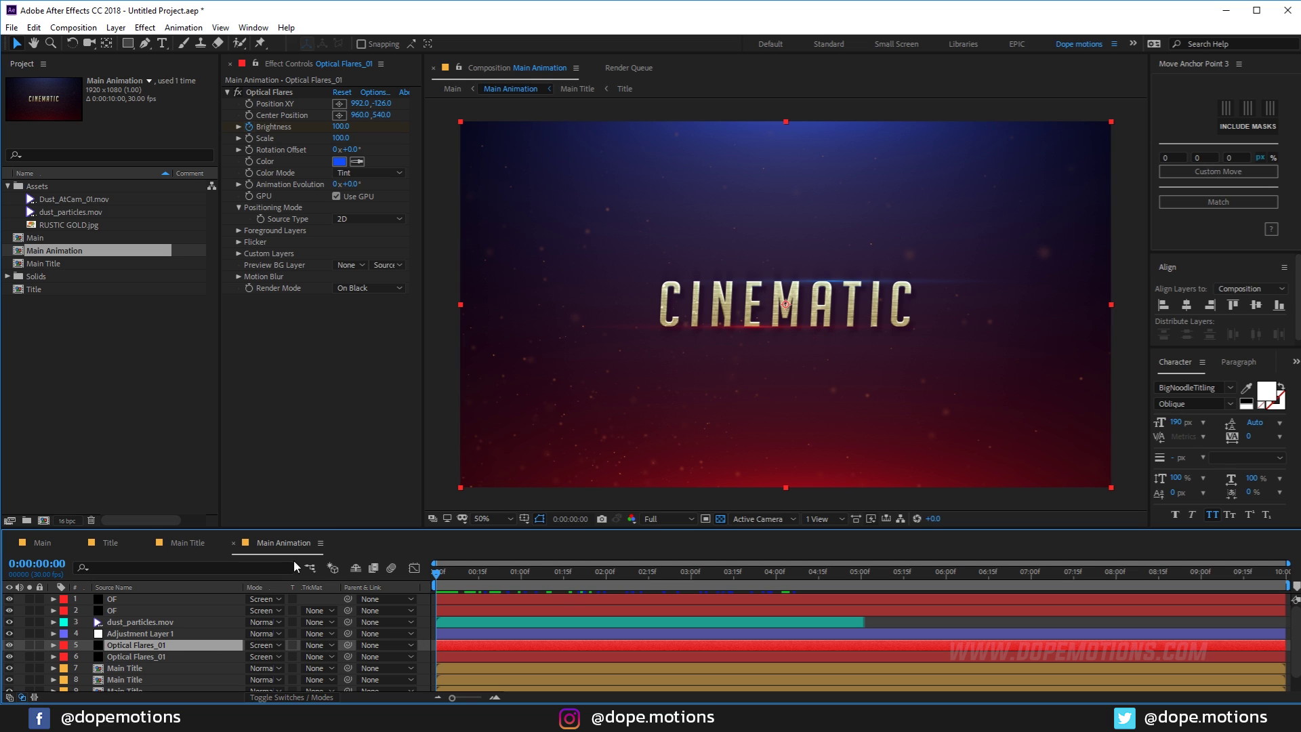
pyautogui.hotkey('ctrl', 'space')
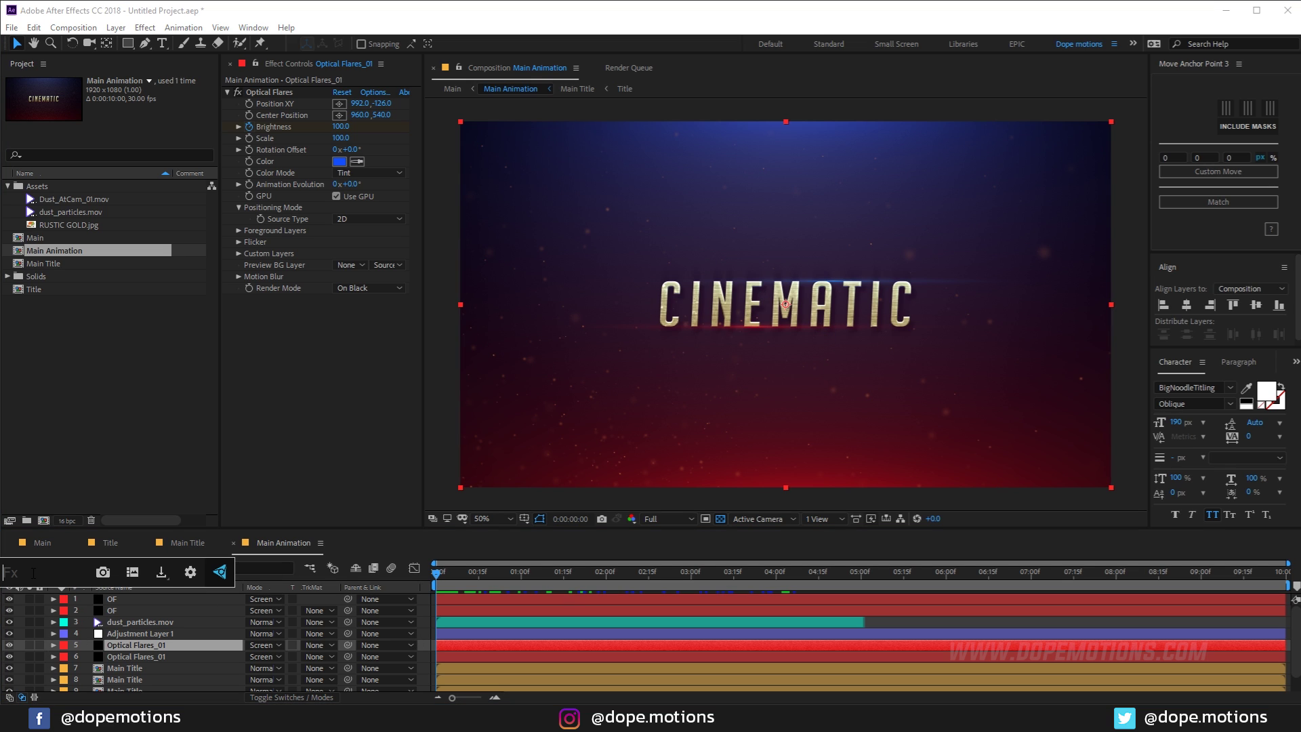
pyautogui.write('niuse')
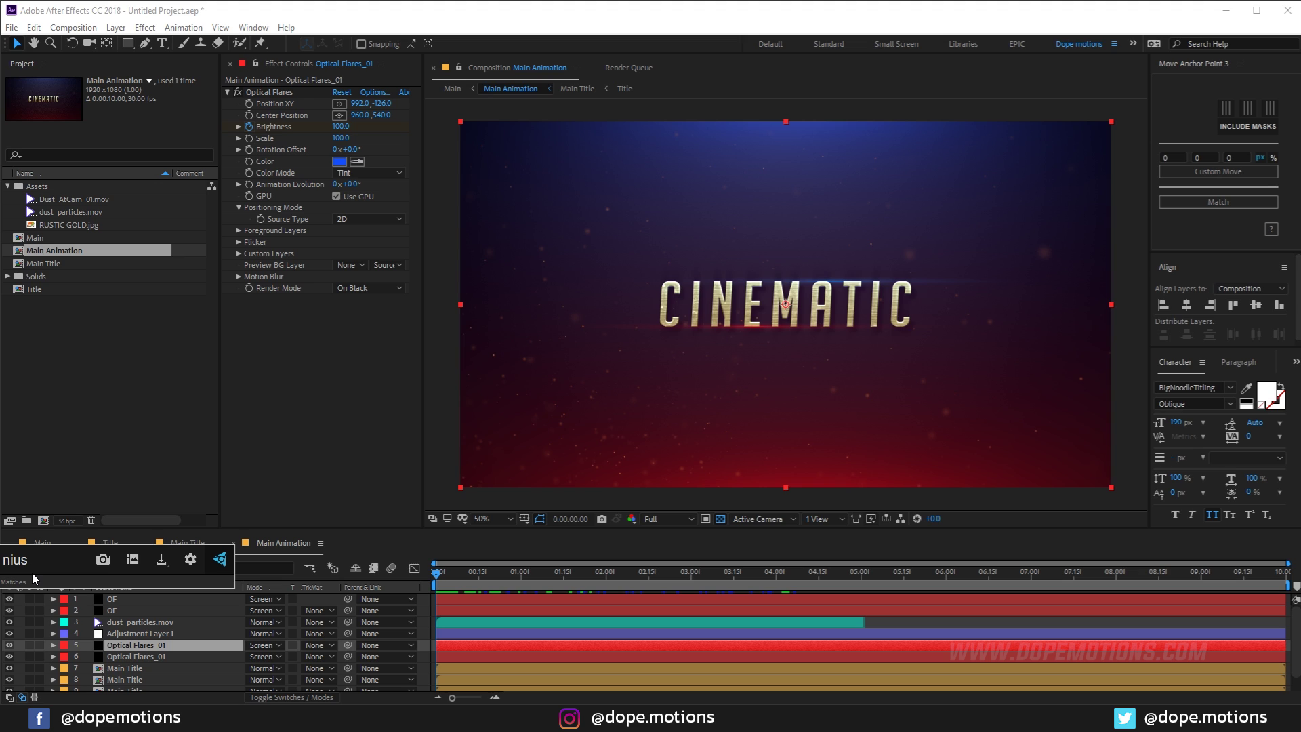
pyautogui.press('BackSpace')
pyautogui.press('BackSpace')
pyautogui.press('BackSpace')
pyautogui.press('BackSpace')
pyautogui.write('ois')
pyautogui.press('Return')
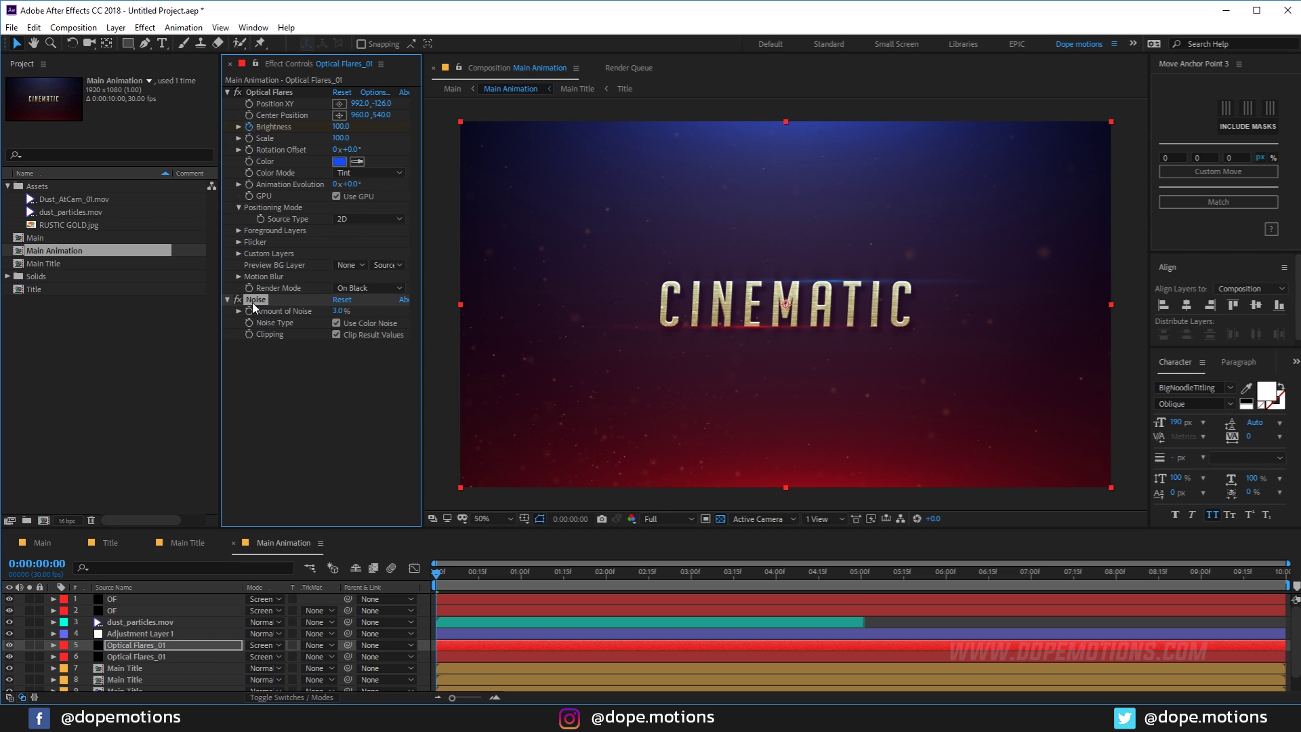
pyautogui.click(127, 658)
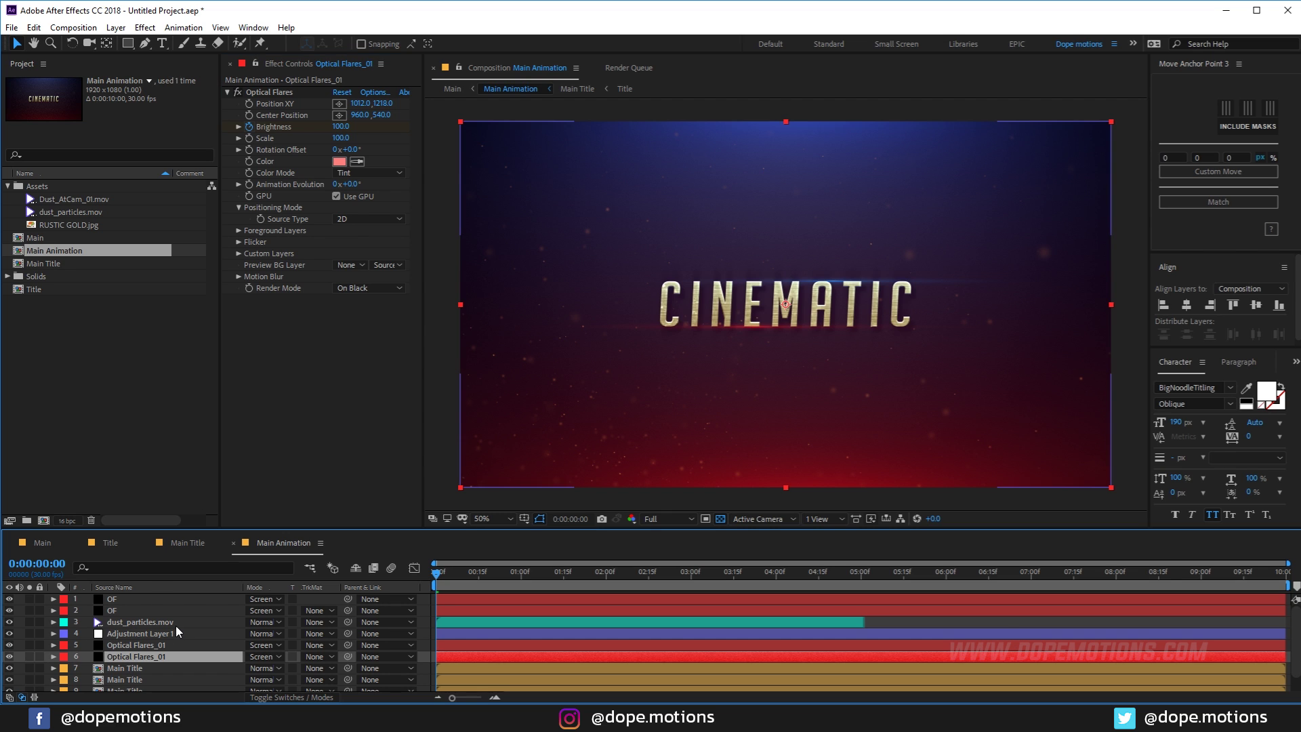
# Step: Set the Main composition's preview resolution to Full and check the title animation from 0:00:00:15 to 0:00:01:17
pyautogui.click(48, 540)
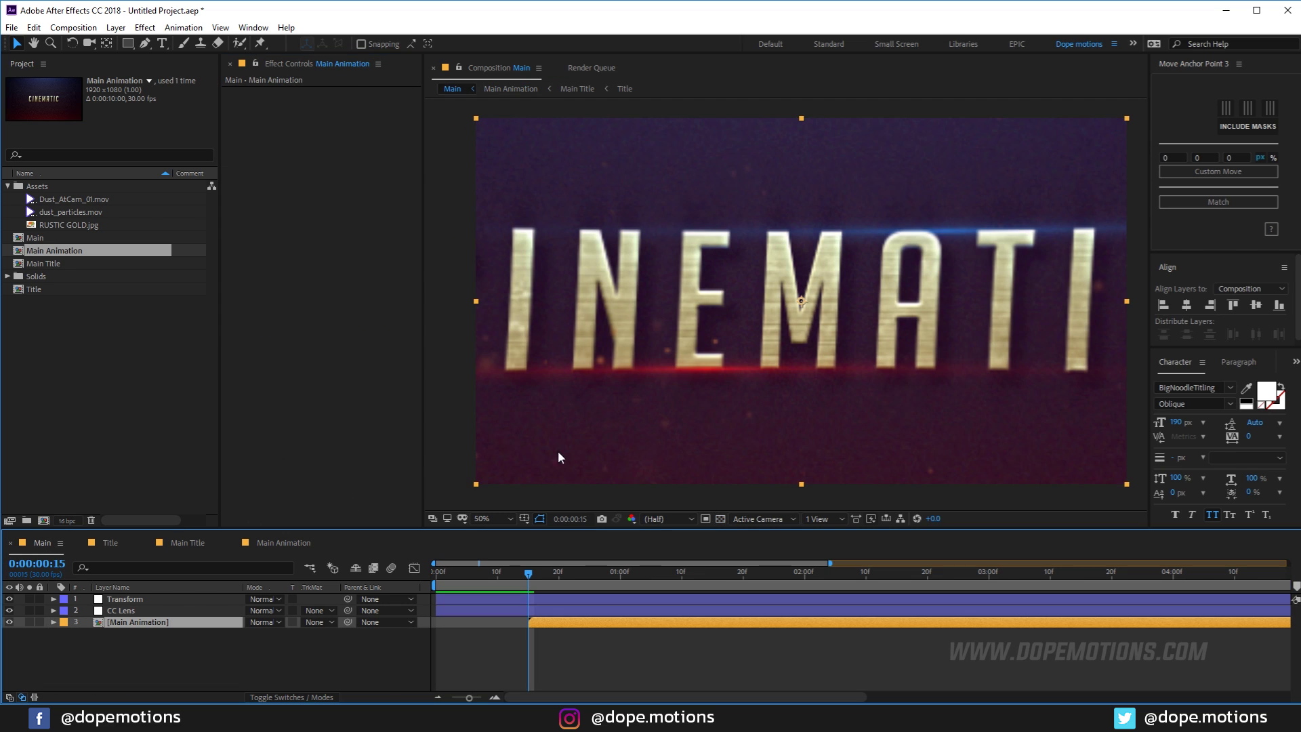
pyautogui.press('.')
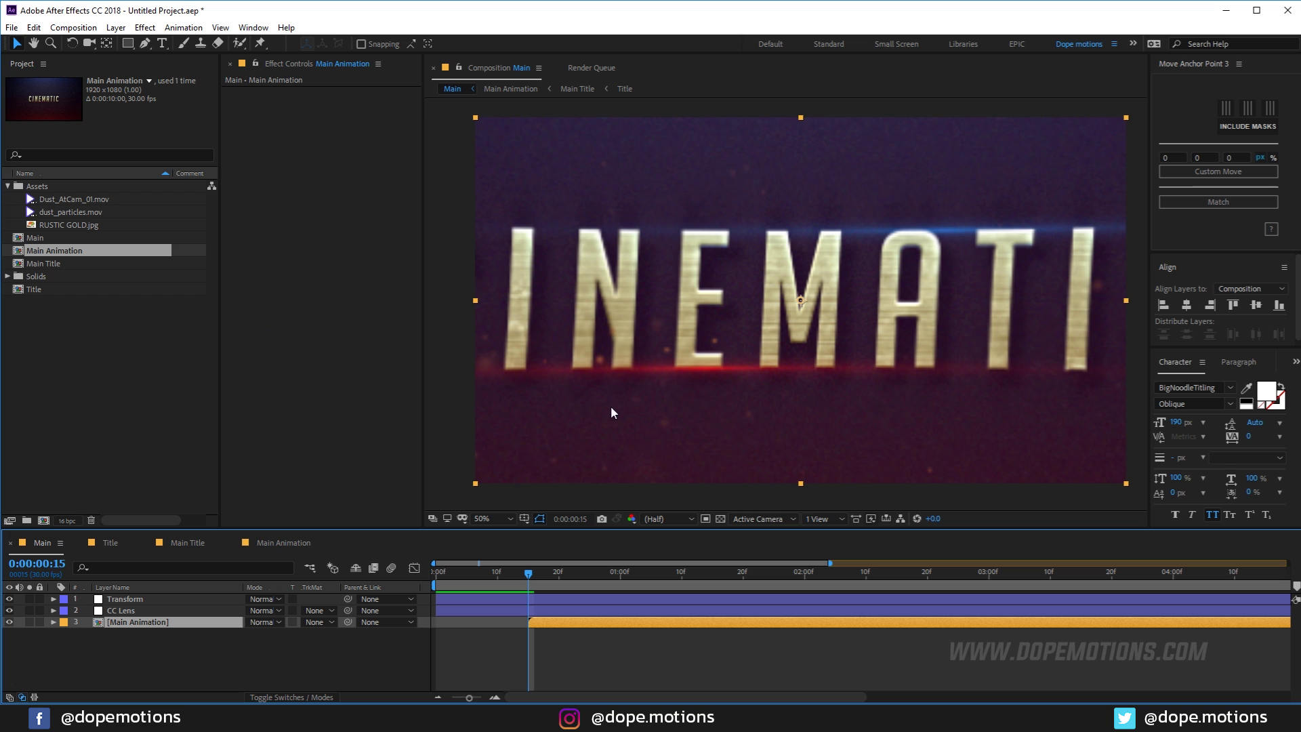
pyautogui.click(652, 519)
pyautogui.click(661, 550)
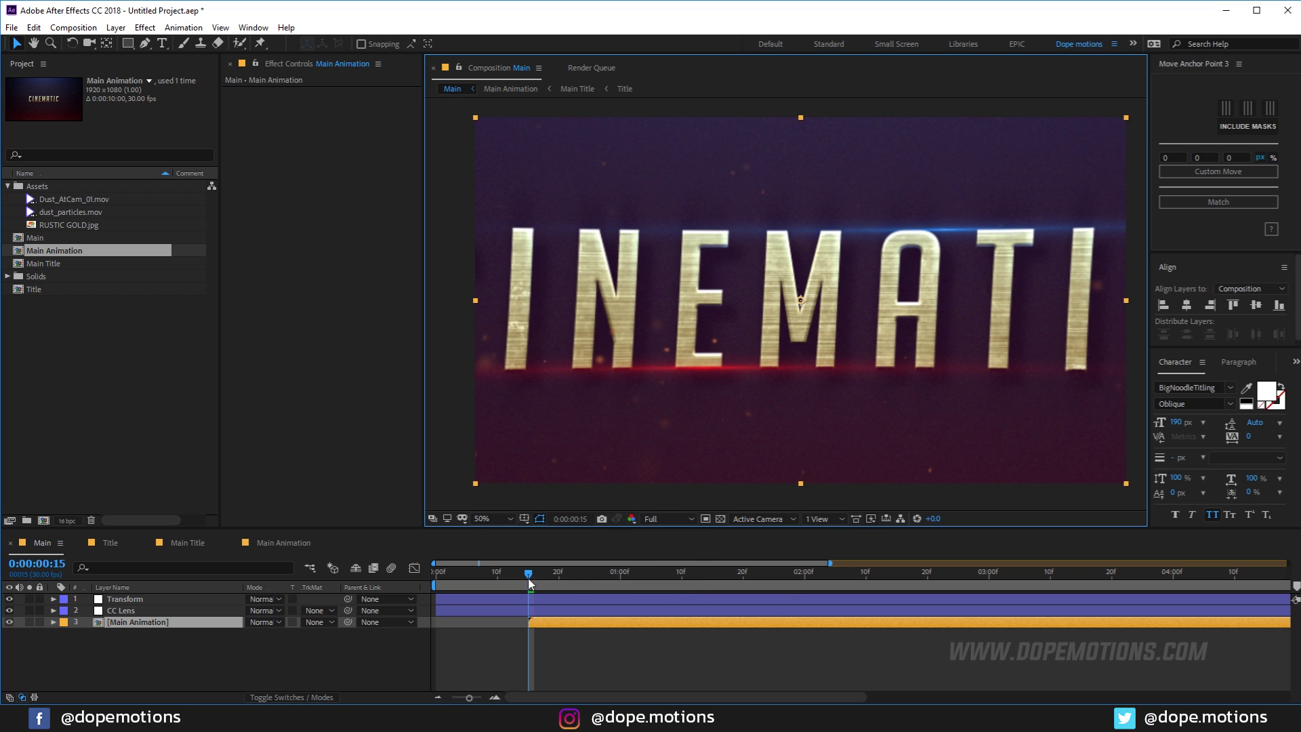
pyautogui.moveTo(529, 583); pyautogui.dragTo(737, 565)
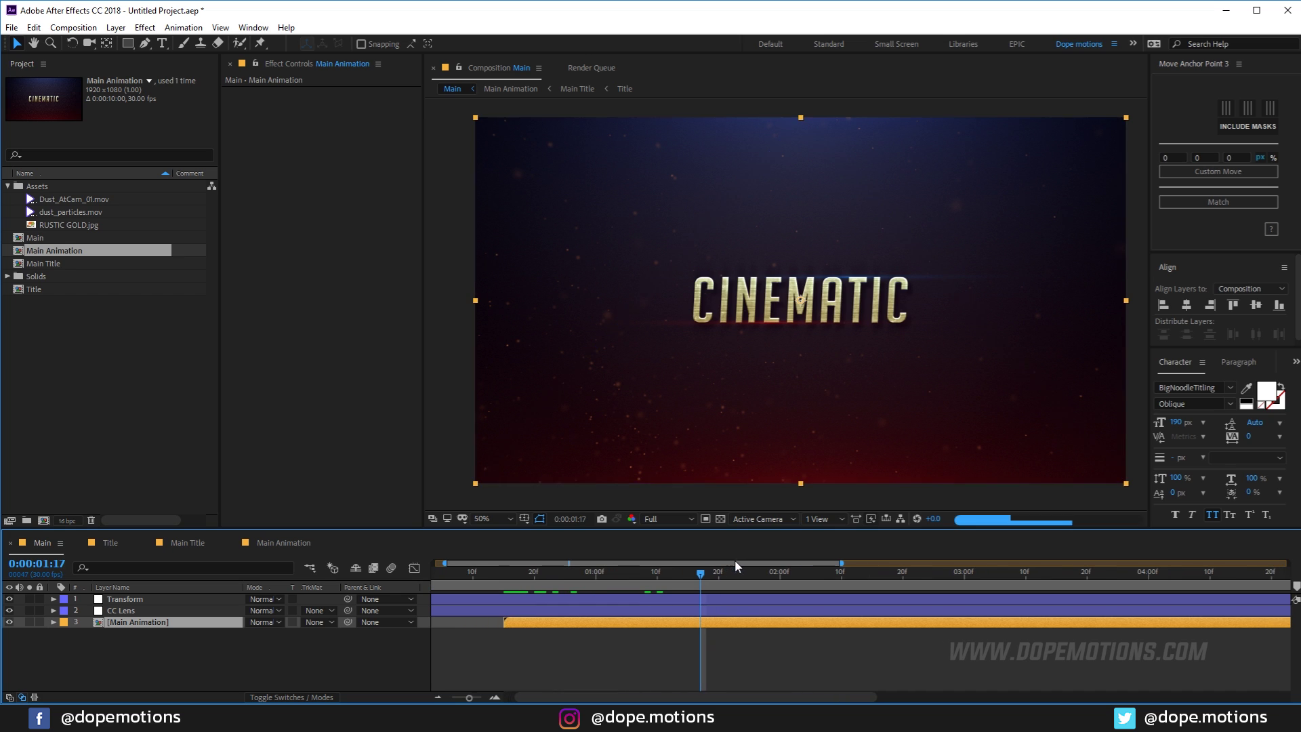
# Step: Add Dust_AtCam_01.mov directly above the Main Animation layer, starting at the same frame, with the Screen blending mode
pyautogui.click(76, 200)
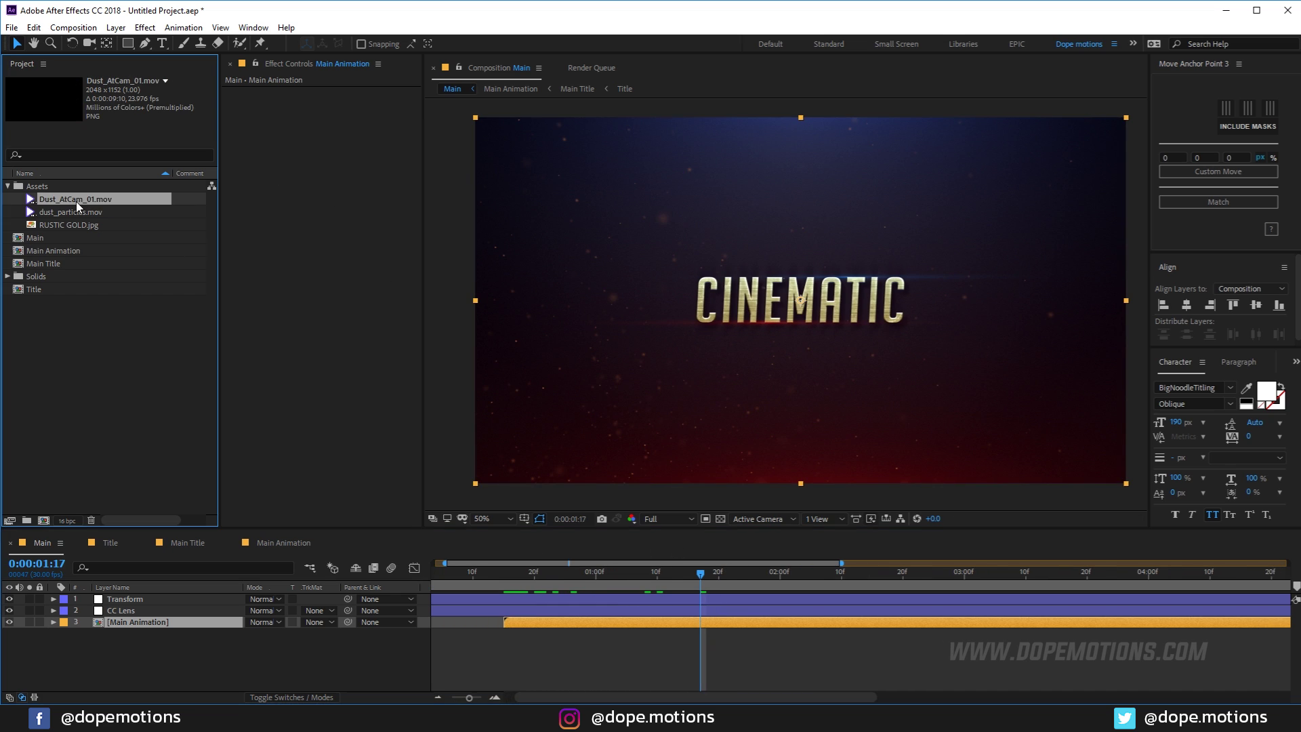
pyautogui.moveTo(50, 203); pyautogui.dragTo(133, 617)
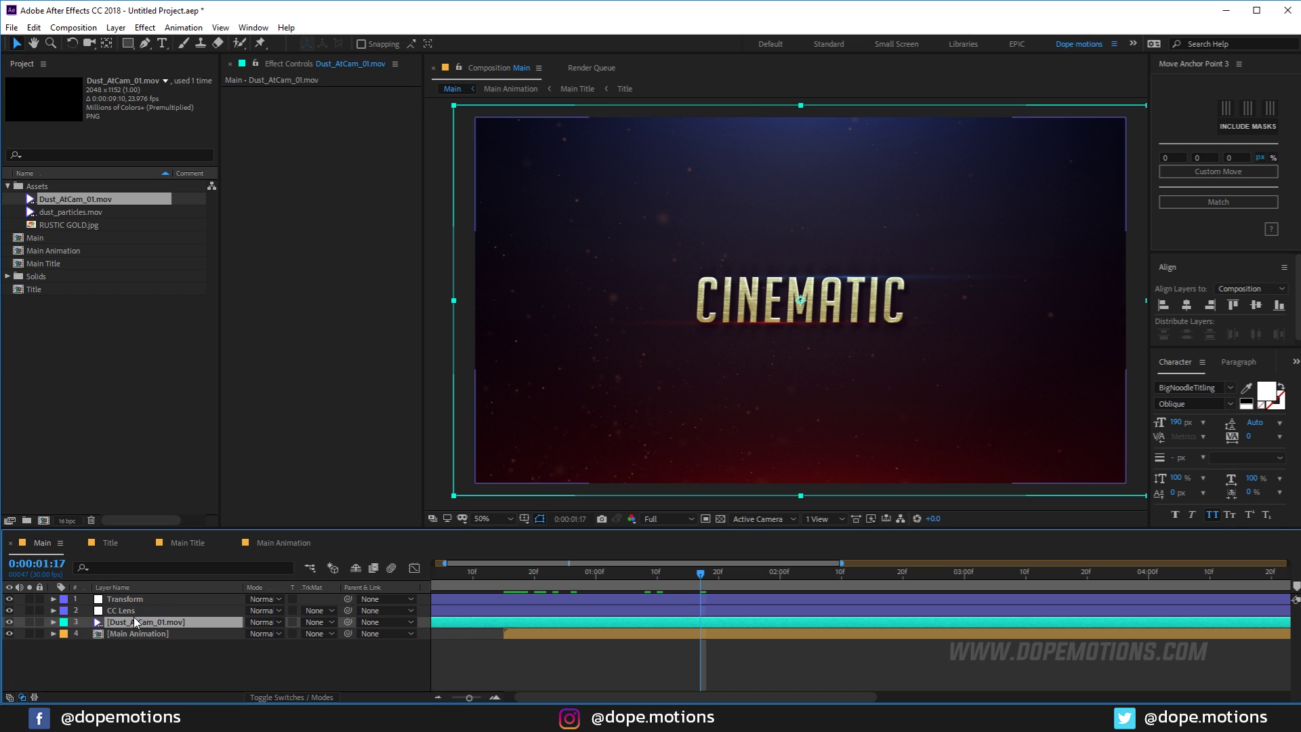
pyautogui.moveTo(461, 621); pyautogui.dragTo(534, 626)
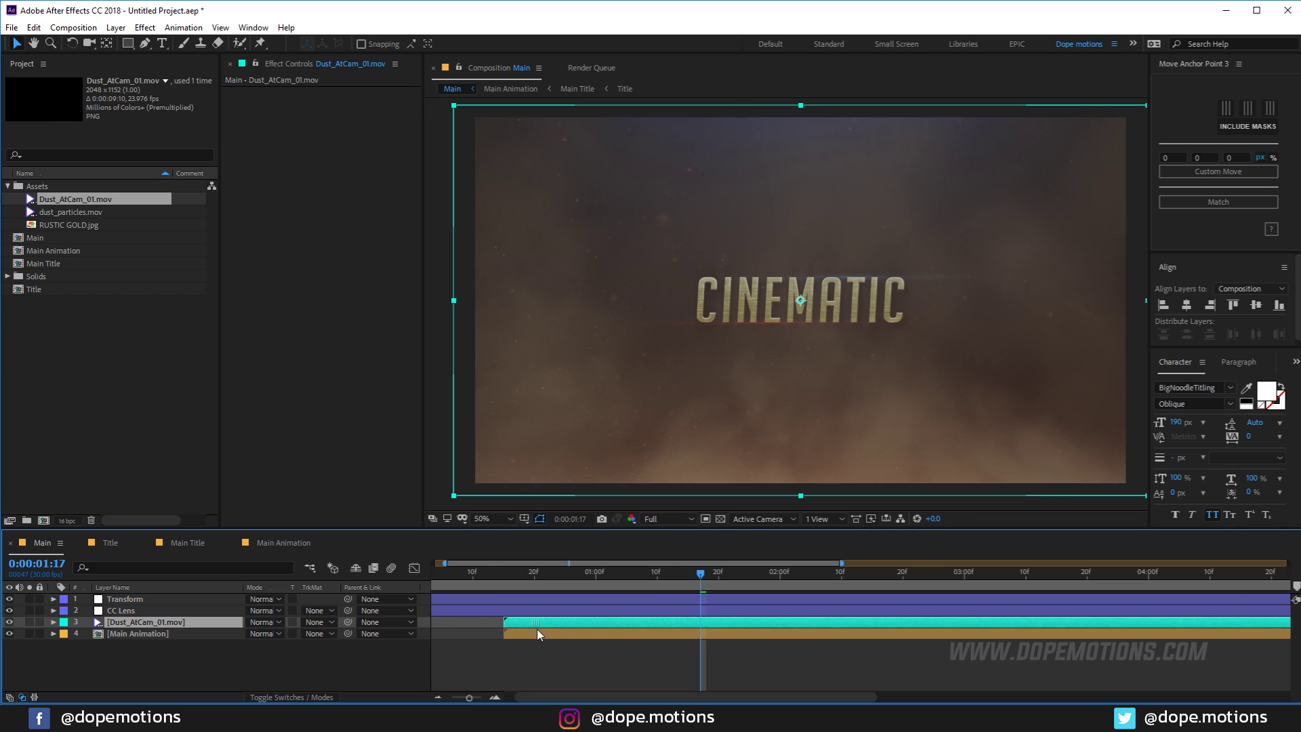
pyautogui.click(263, 621)
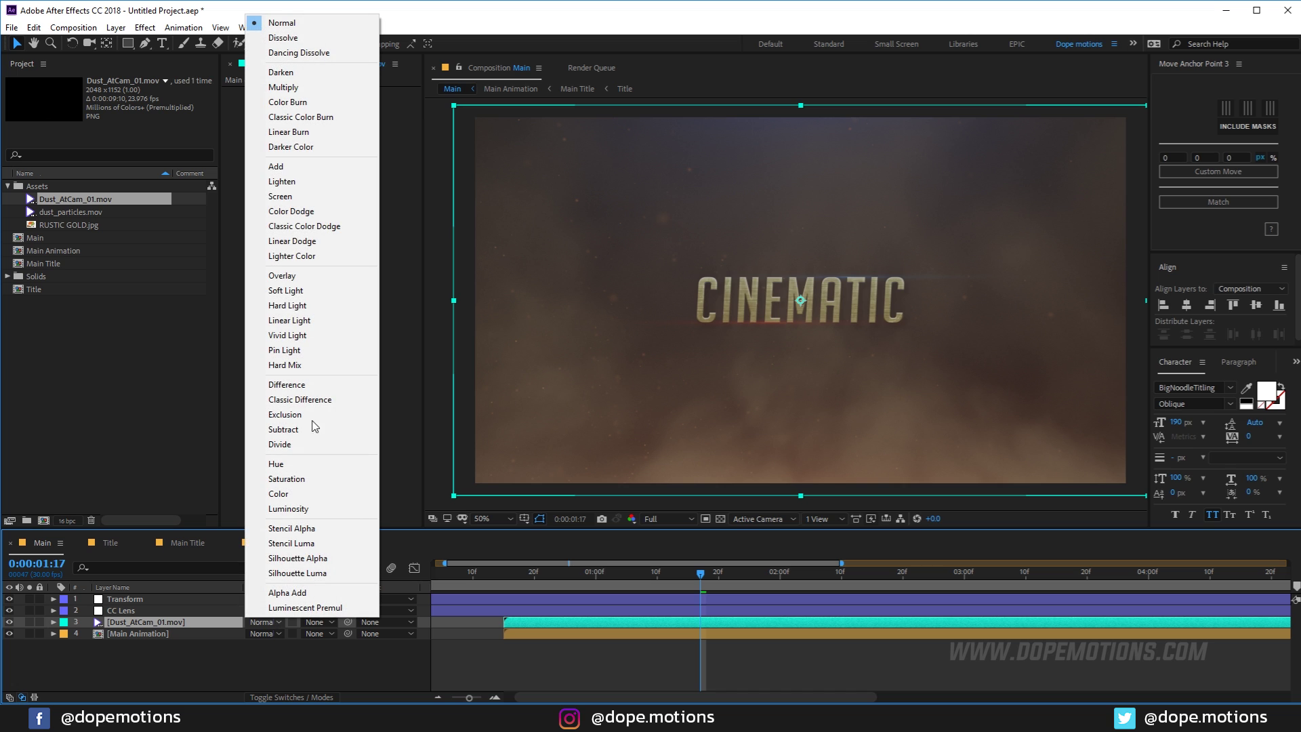
pyautogui.click(289, 196)
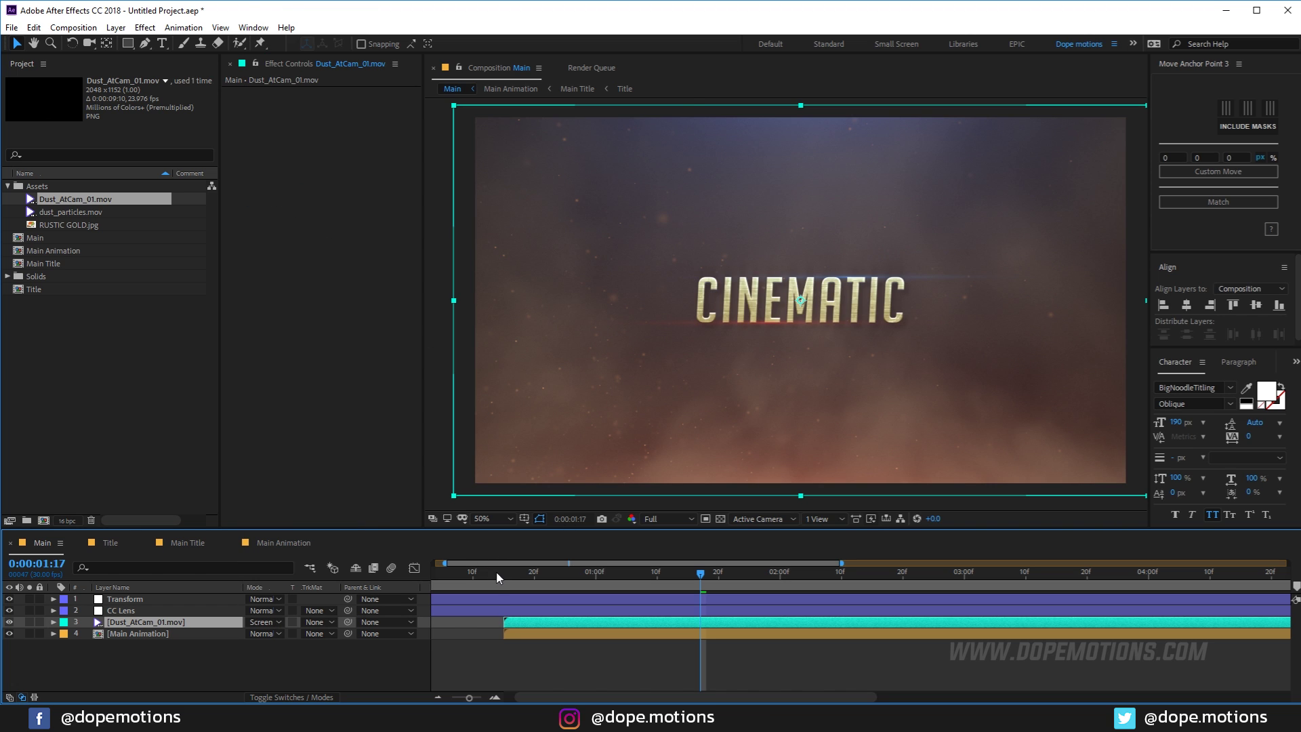
# Step: Play back the Main composition from 0:00:00:15 to check the dust overlay on the title
pyautogui.moveTo(497, 577)
pyautogui.mouseDown()
pyautogui.moveTo(575, 578)
pyautogui.moveTo(502, 587)
pyautogui.mouseUp()
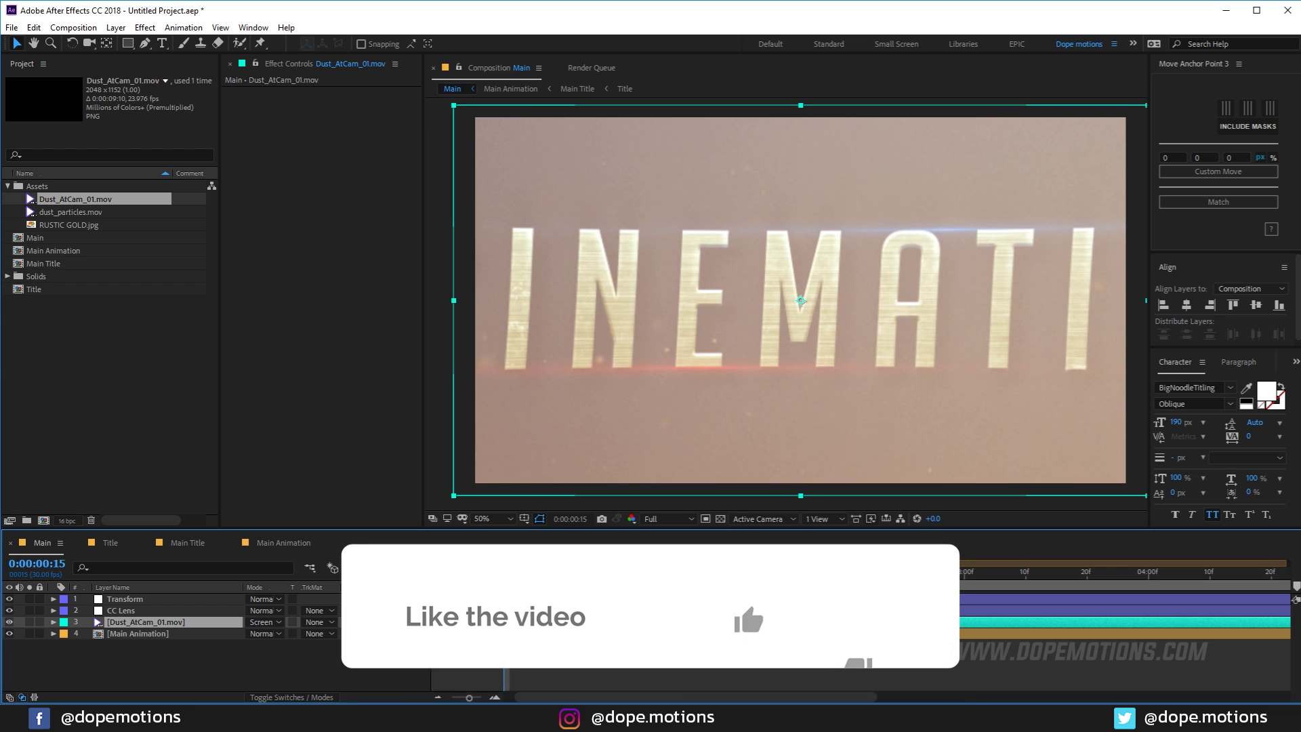
pyautogui.press('space')
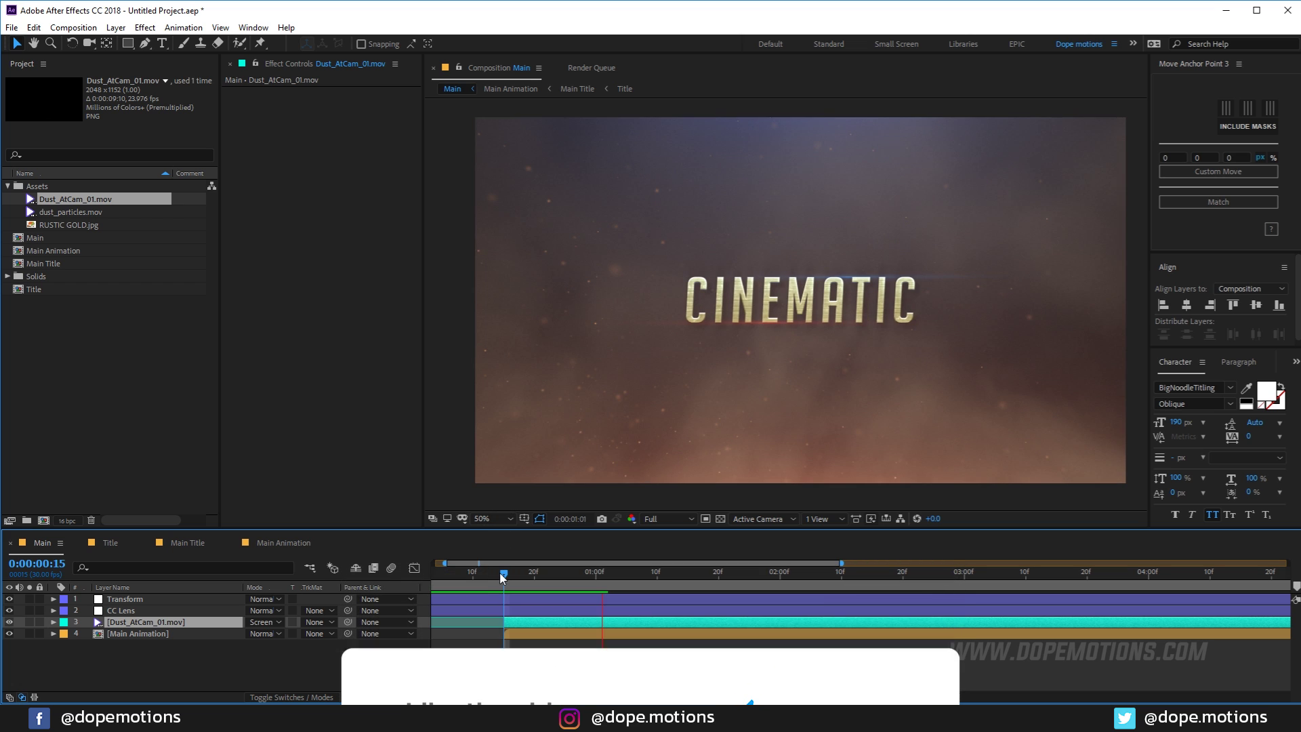
pyautogui.scroll(-3, 512, 582)
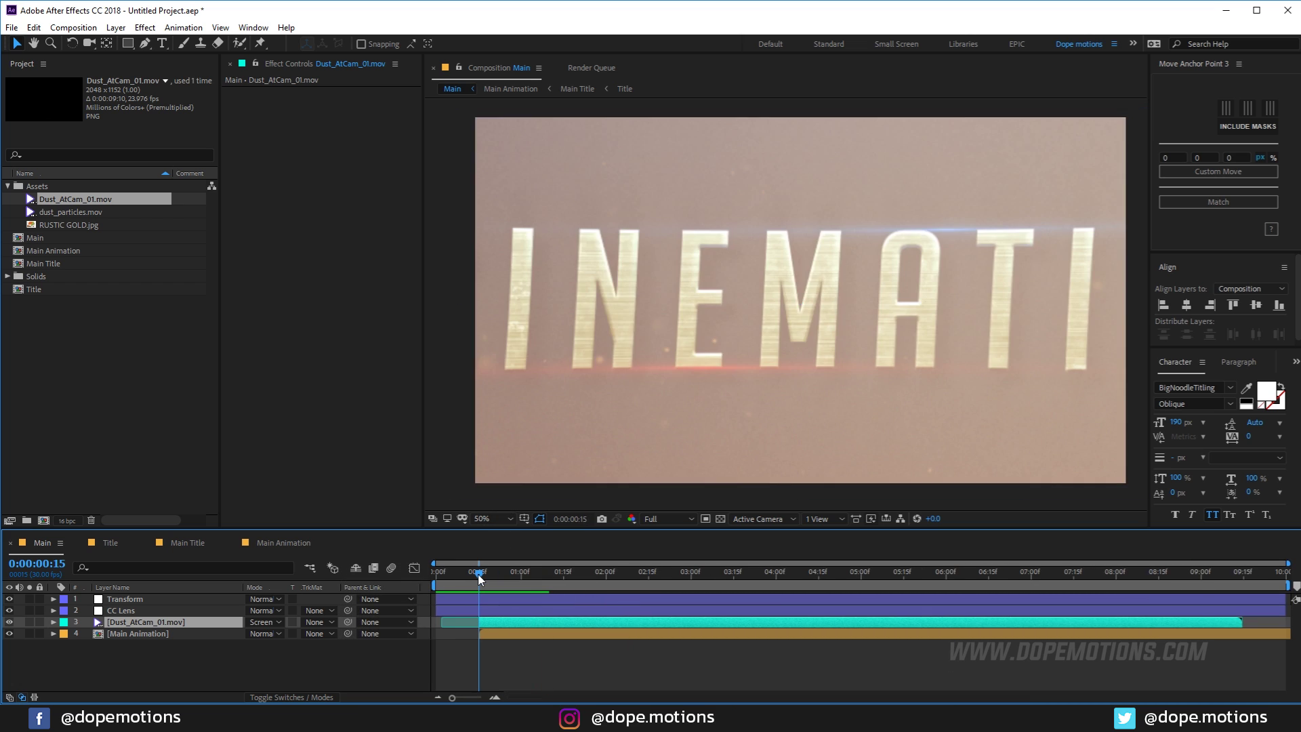
# Step: Apply the Curves effect to the Dust_AtCam_01.mov layer and pull the RGB curve's midtones down to darken the haze
pyautogui.moveTo(478, 577); pyautogui.dragTo(528, 577)
pyautogui.hotkey('ctrl', 'space')
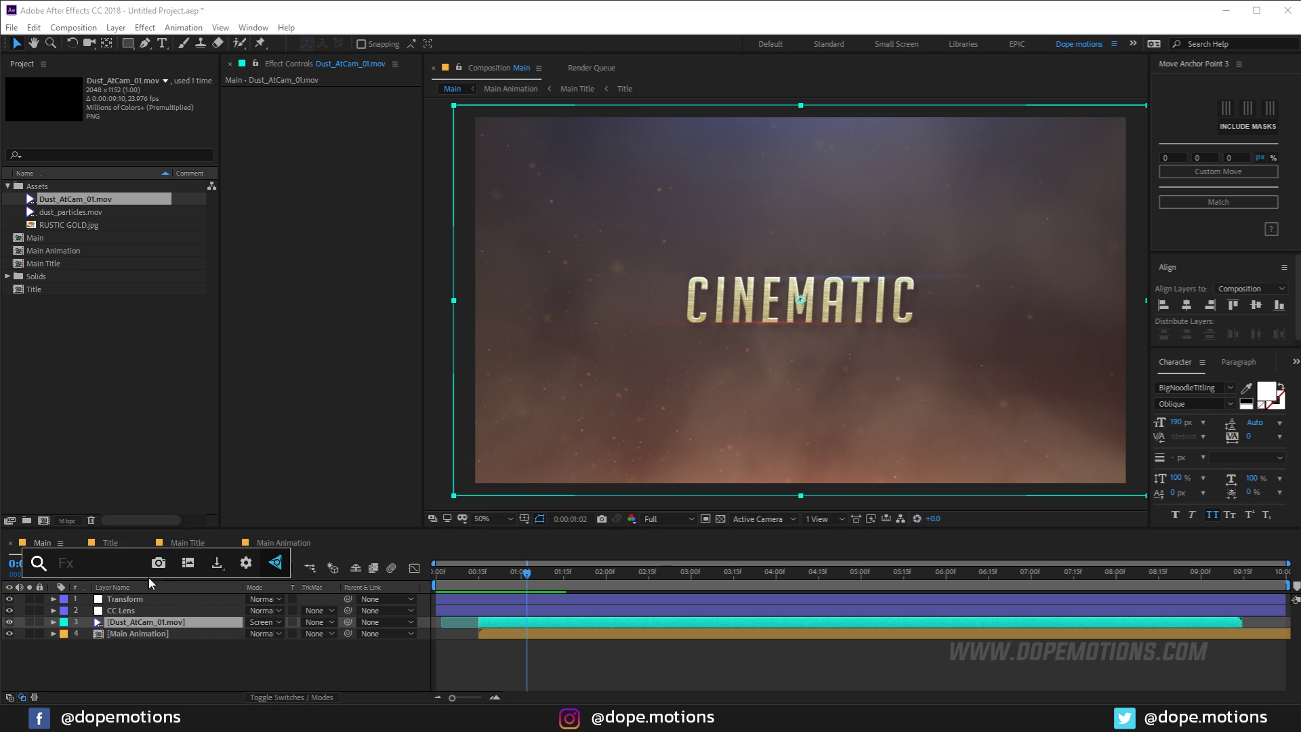
pyautogui.write('cur')
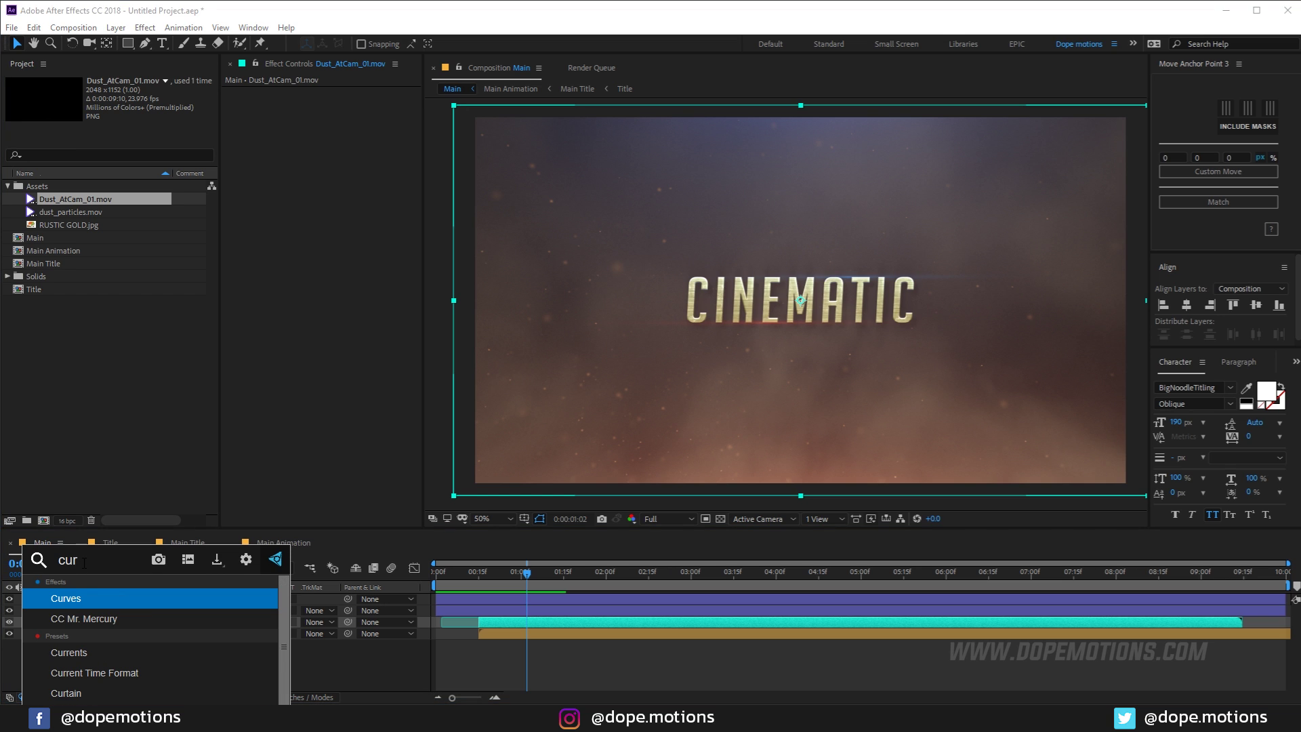
pyautogui.click(75, 600)
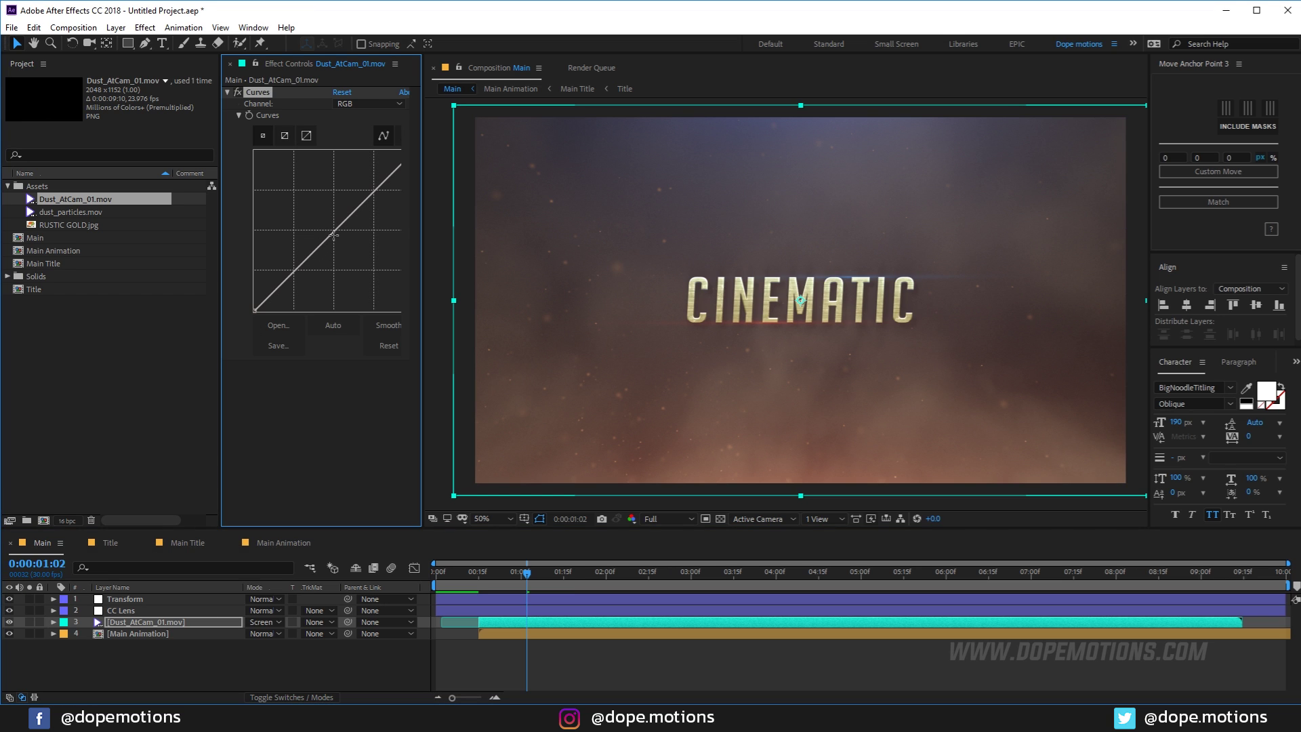
pyautogui.moveTo(333, 235); pyautogui.dragTo(347, 252)
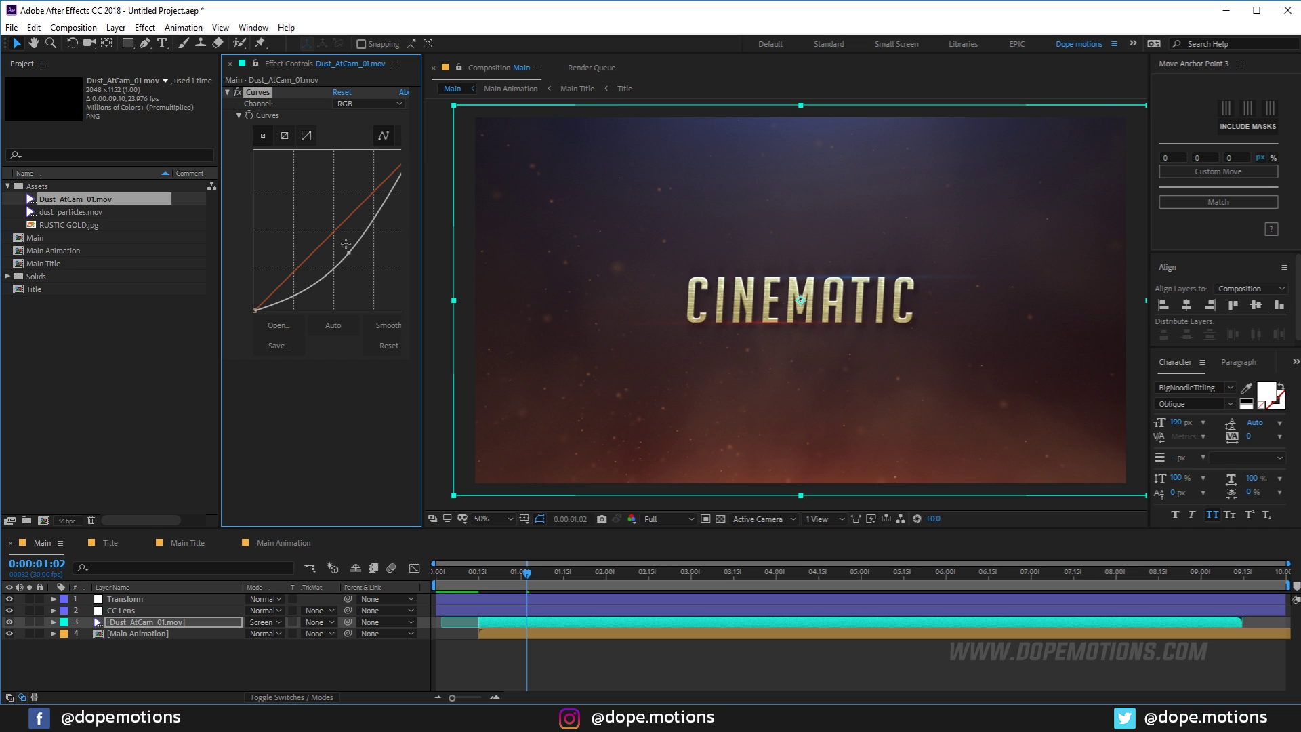
# Step: Slightly raise the midtones of the Red curve and lower those of the Green curve on the Dust_AtCam_01.mov layer
pyautogui.click(367, 105)
pyautogui.click(363, 132)
pyautogui.moveTo(332, 228); pyautogui.dragTo(326, 220)
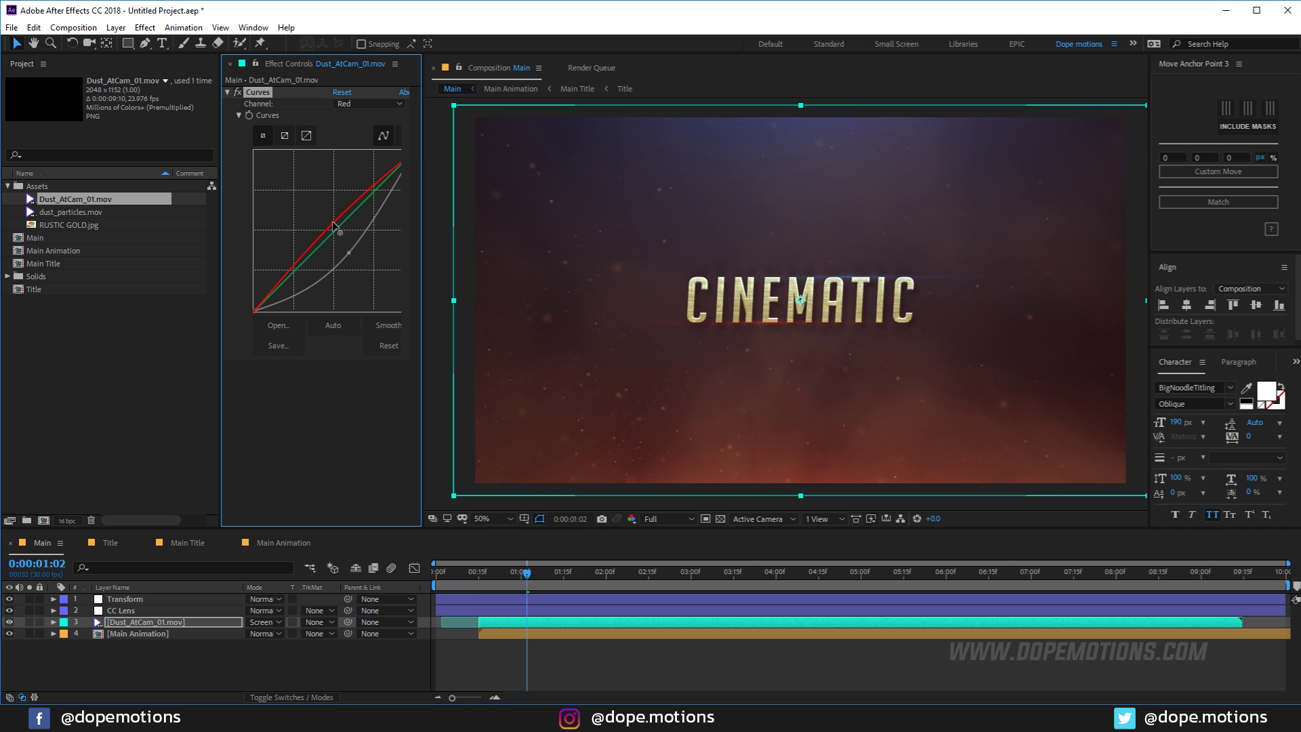
pyautogui.click(367, 104)
pyautogui.click(363, 148)
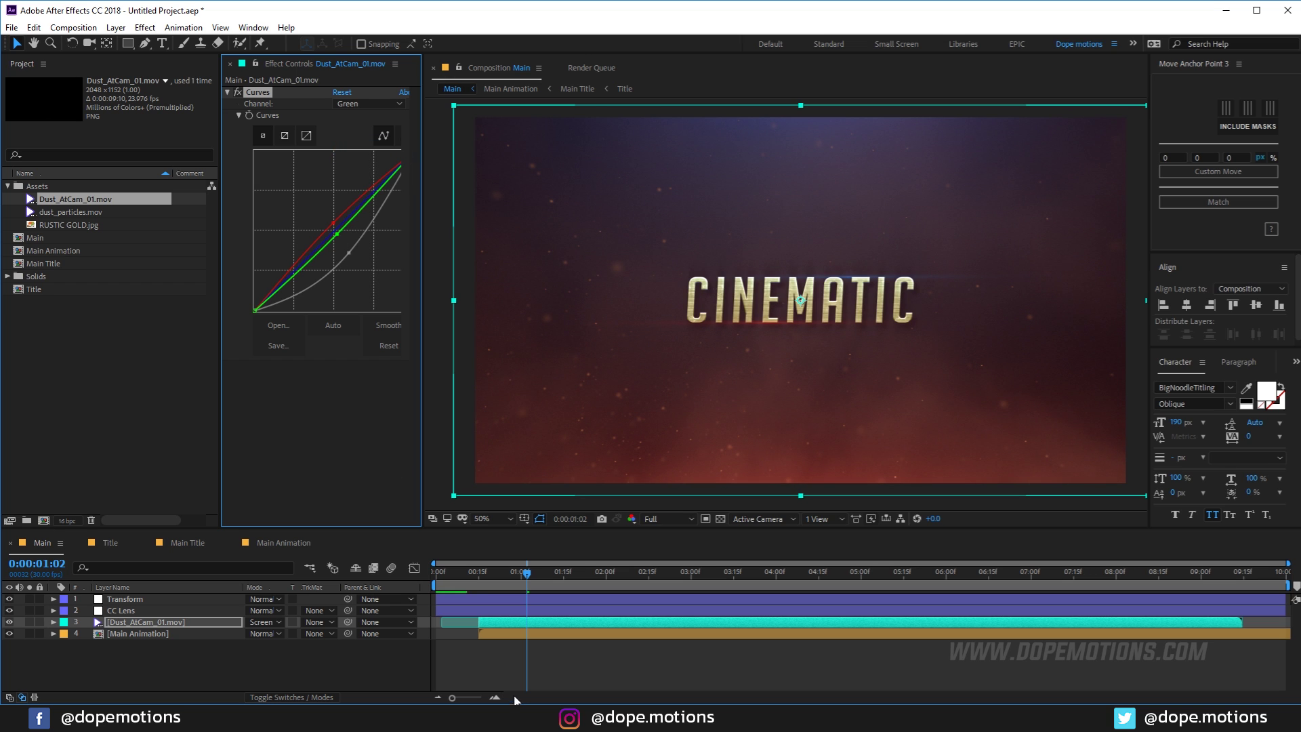
# Step: Set the Main composition's preview resolution to Half, end the work area at 0:00:04:00 and preview the animation
pyautogui.click(503, 667)
pyautogui.moveTo(478, 574); pyautogui.dragTo(776, 607)
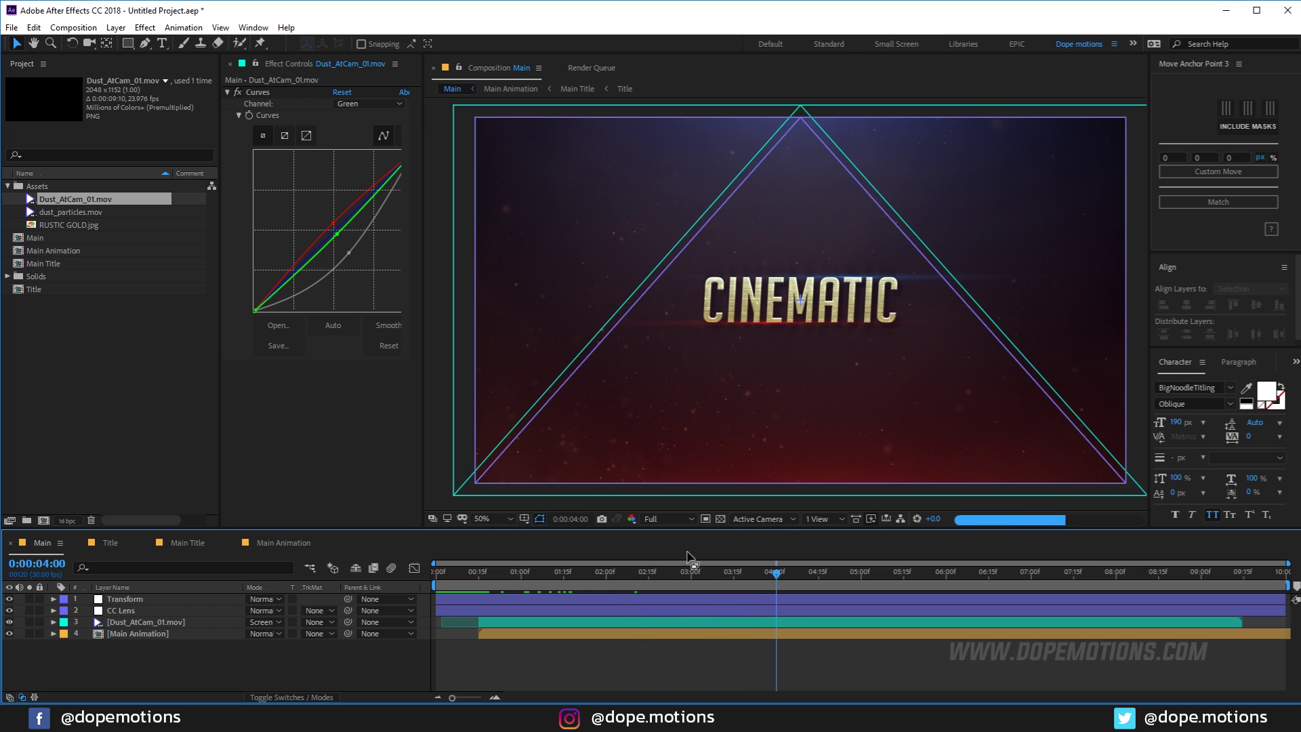
pyautogui.click(771, 609)
pyautogui.click(667, 520)
pyautogui.click(672, 532)
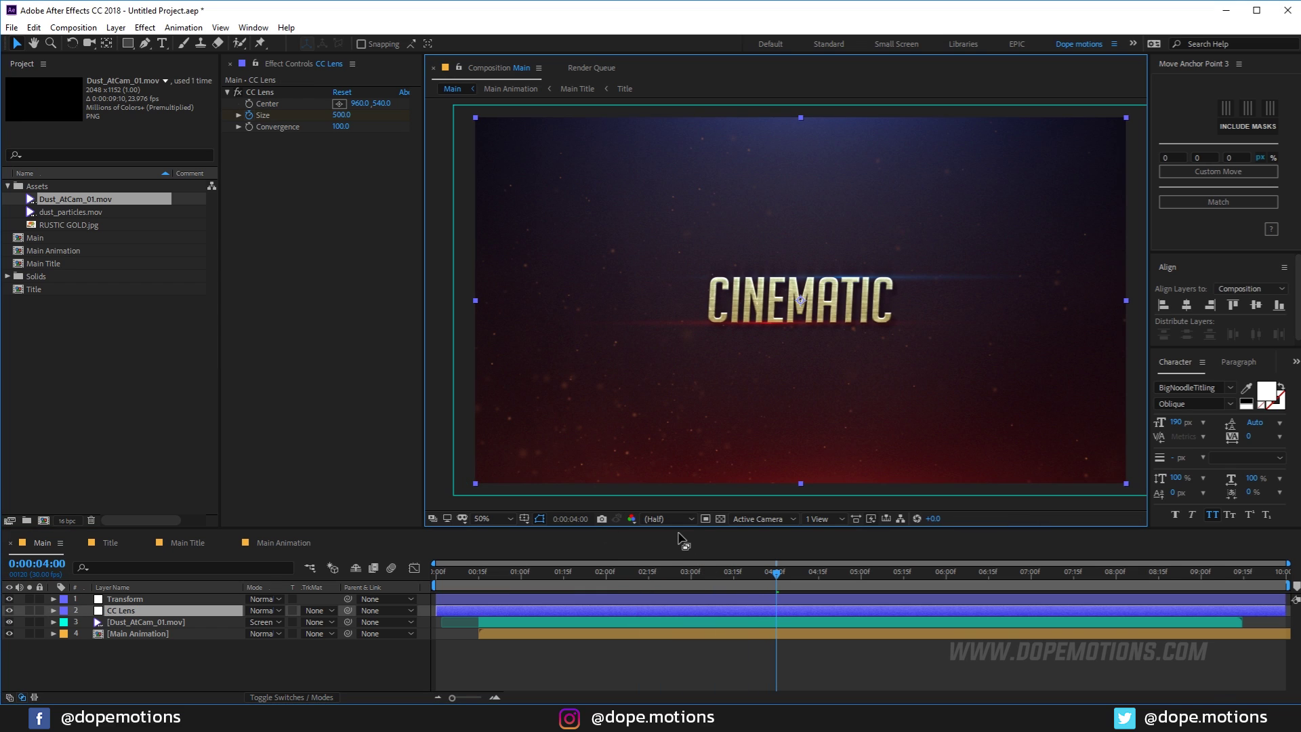
pyautogui.press('n')
pyautogui.press('space')
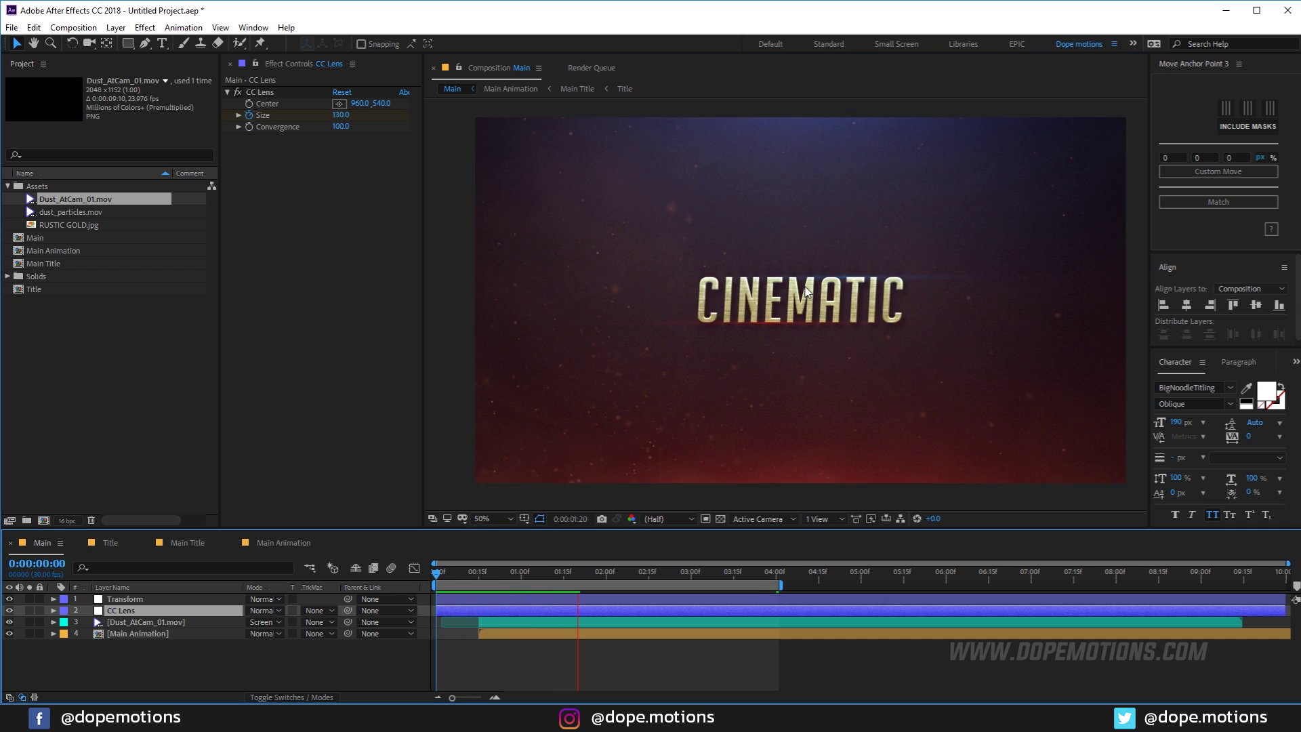
pyautogui.click(633, 577)
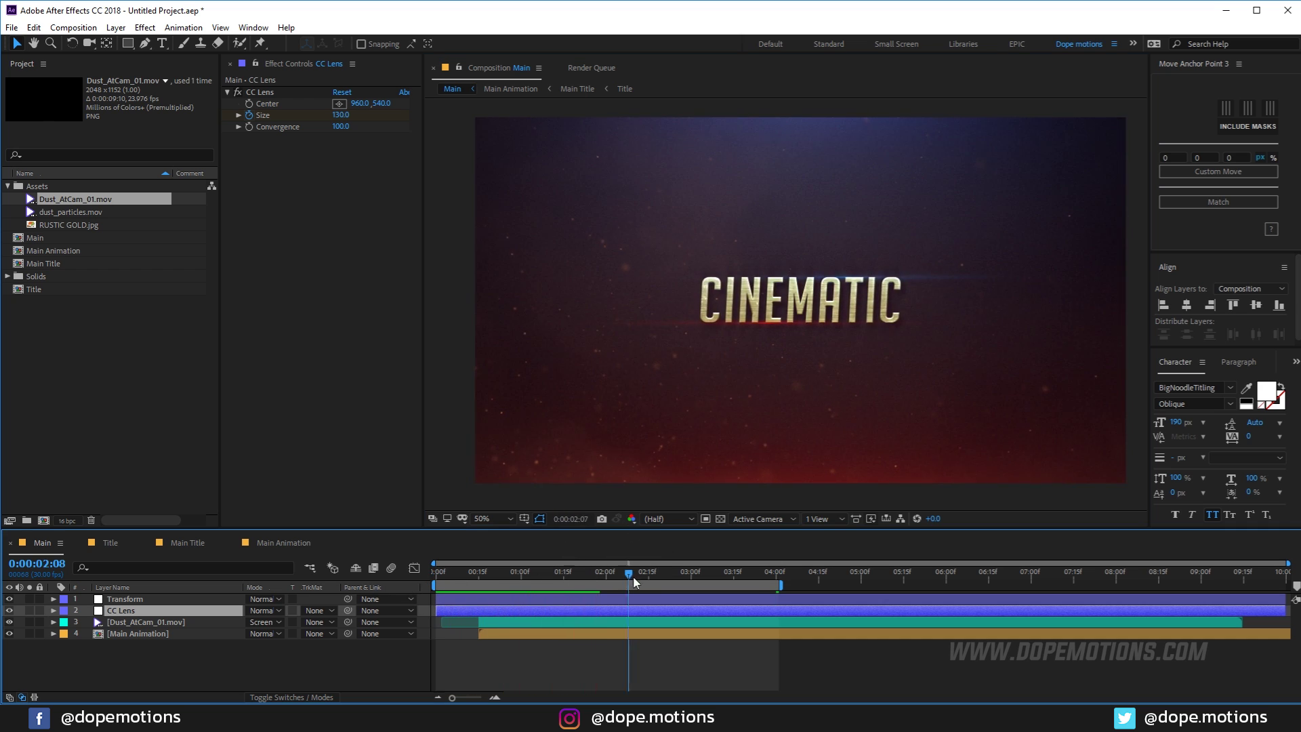
pyautogui.moveTo(634, 581); pyautogui.dragTo(657, 576)
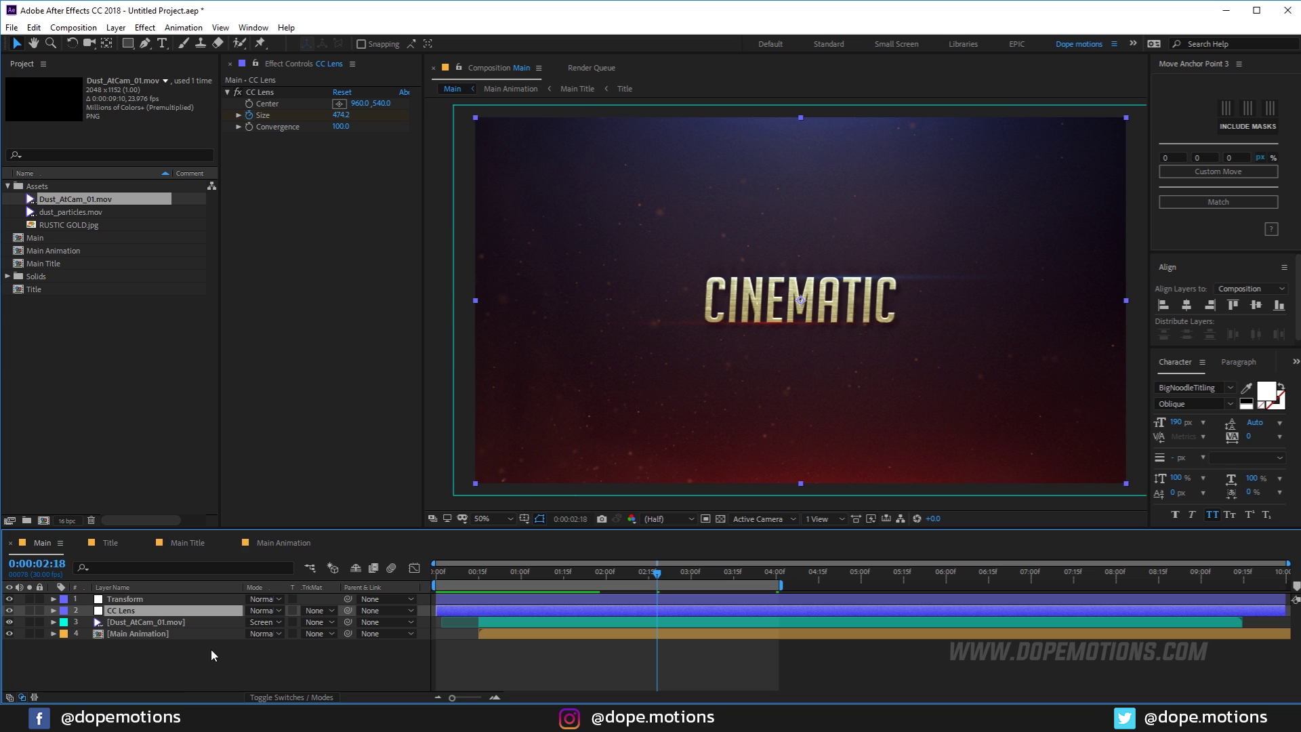
# Step: Add an adjustment layer named CC at the top of the Main composition's layer stack
pyautogui.rightClick(180, 678)
pyautogui.moveTo(251, 532)
pyautogui.click(401, 647)
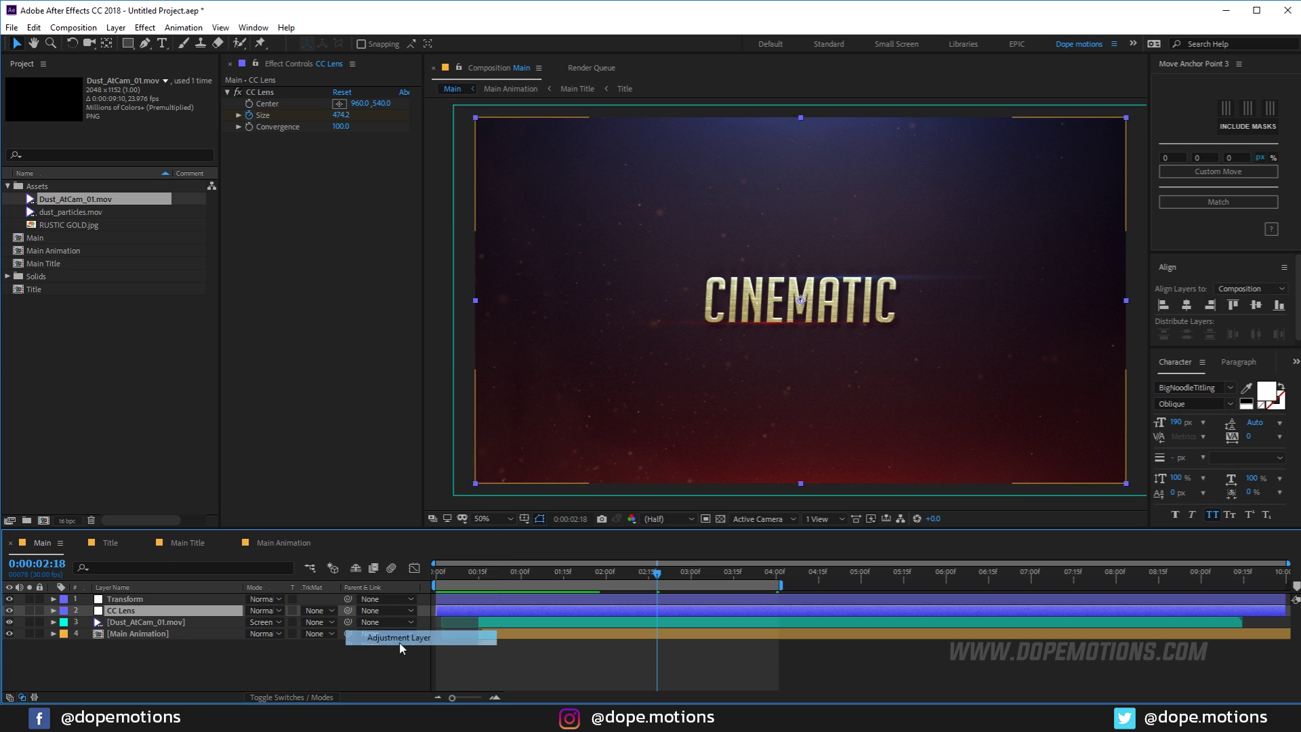
pyautogui.moveTo(137, 613); pyautogui.dragTo(143, 598)
pyautogui.press('Return')
pyautogui.write('CC')
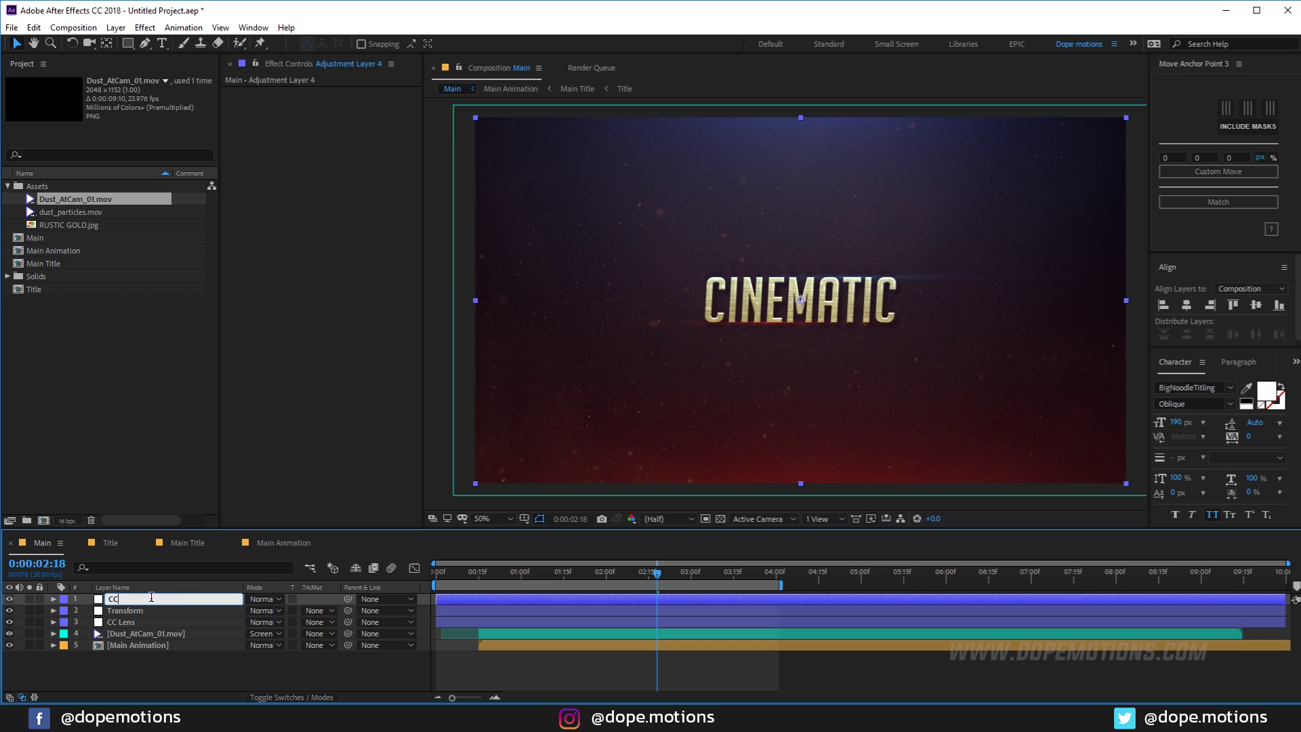
pyautogui.press('Return')
# Step: Apply the Curves effect to the CC layer and shape a gentle S-curve with darker shadows and brighter highlights
pyautogui.hotkey('ctrl', 'space')
pyautogui.write('c')
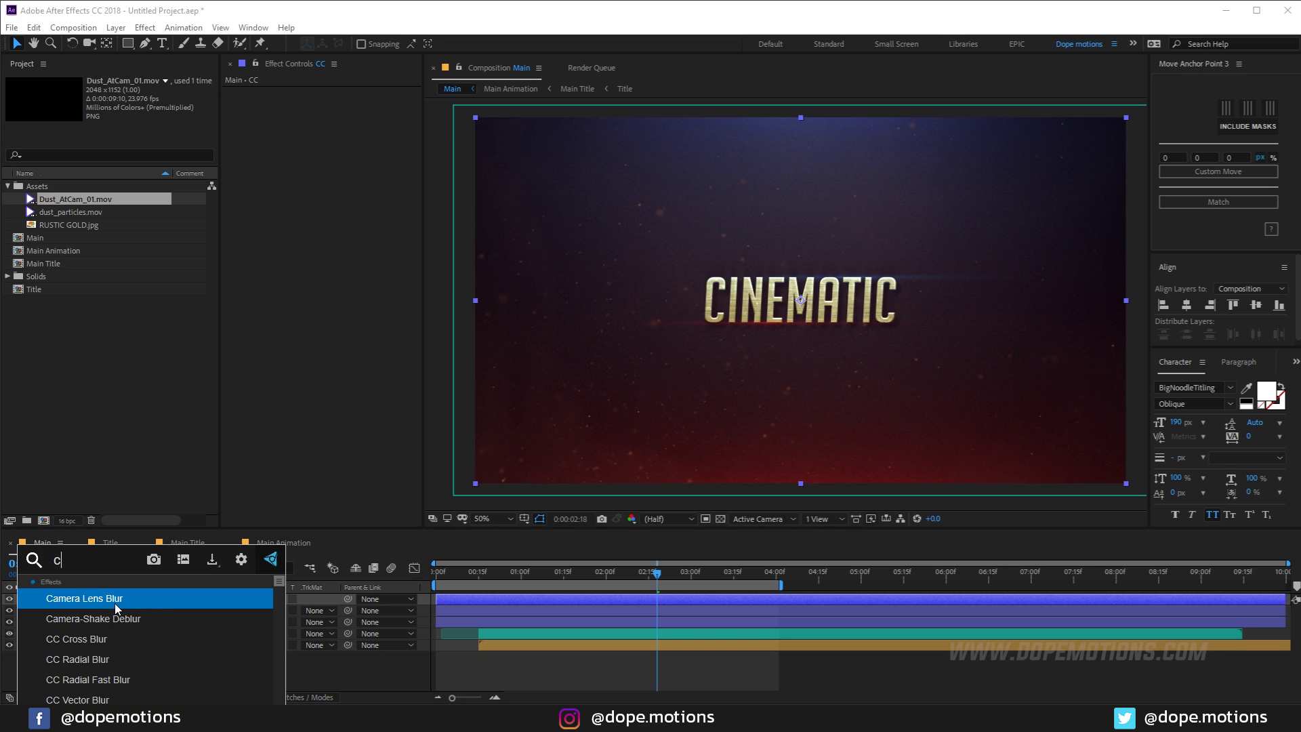
pyautogui.write('urv')
pyautogui.press('Return')
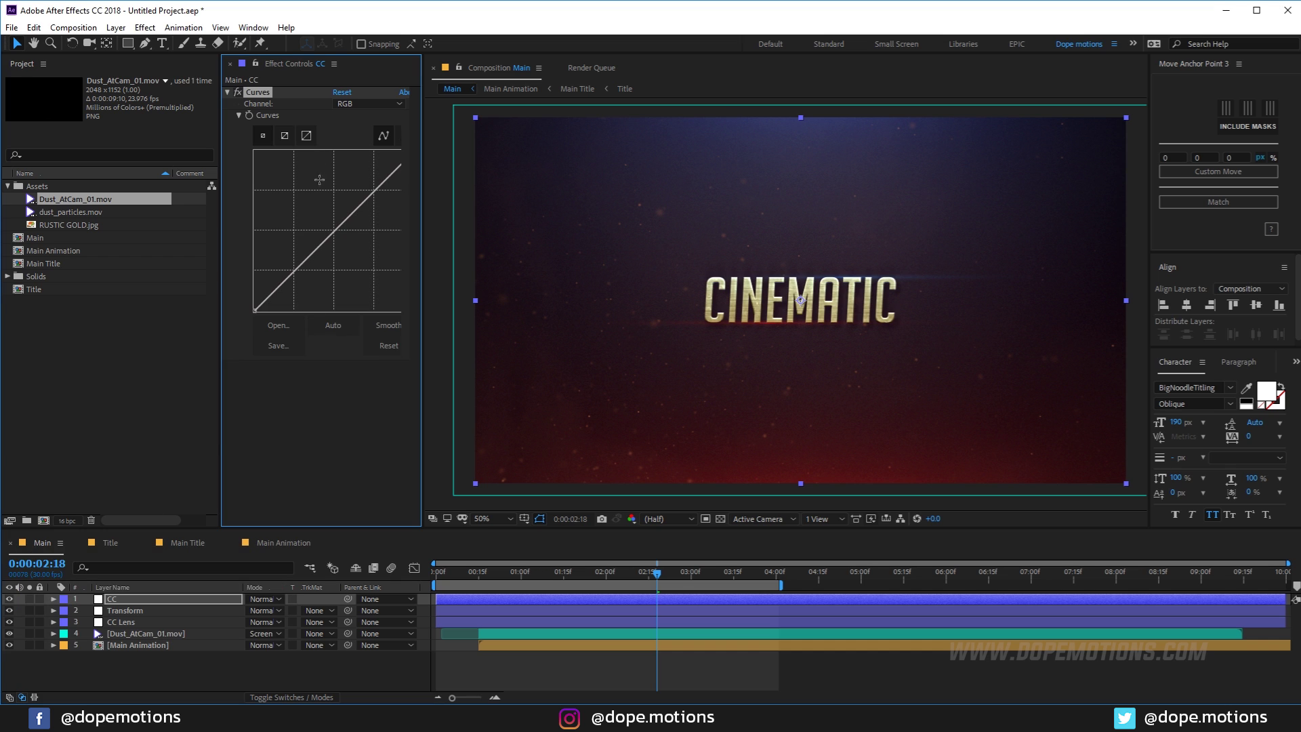
pyautogui.moveTo(293, 273); pyautogui.dragTo(294, 277)
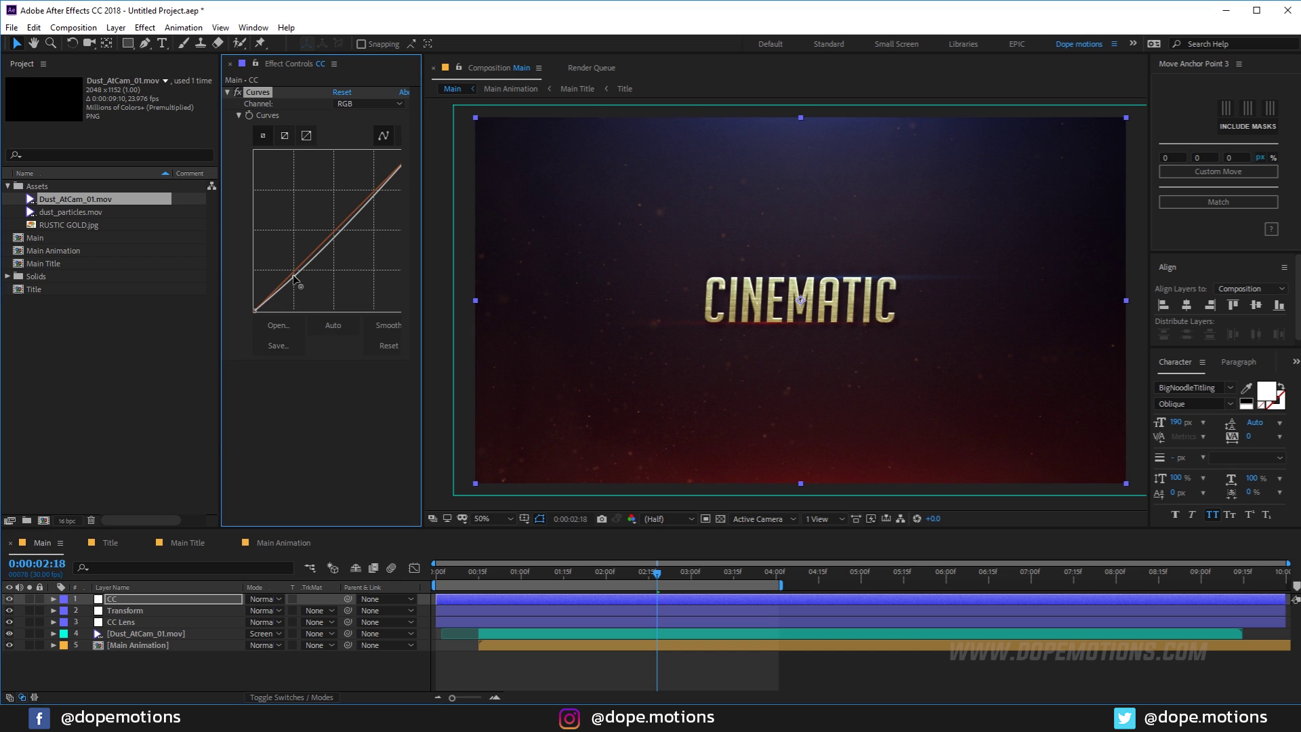
pyautogui.moveTo(373, 192); pyautogui.dragTo(366, 192)
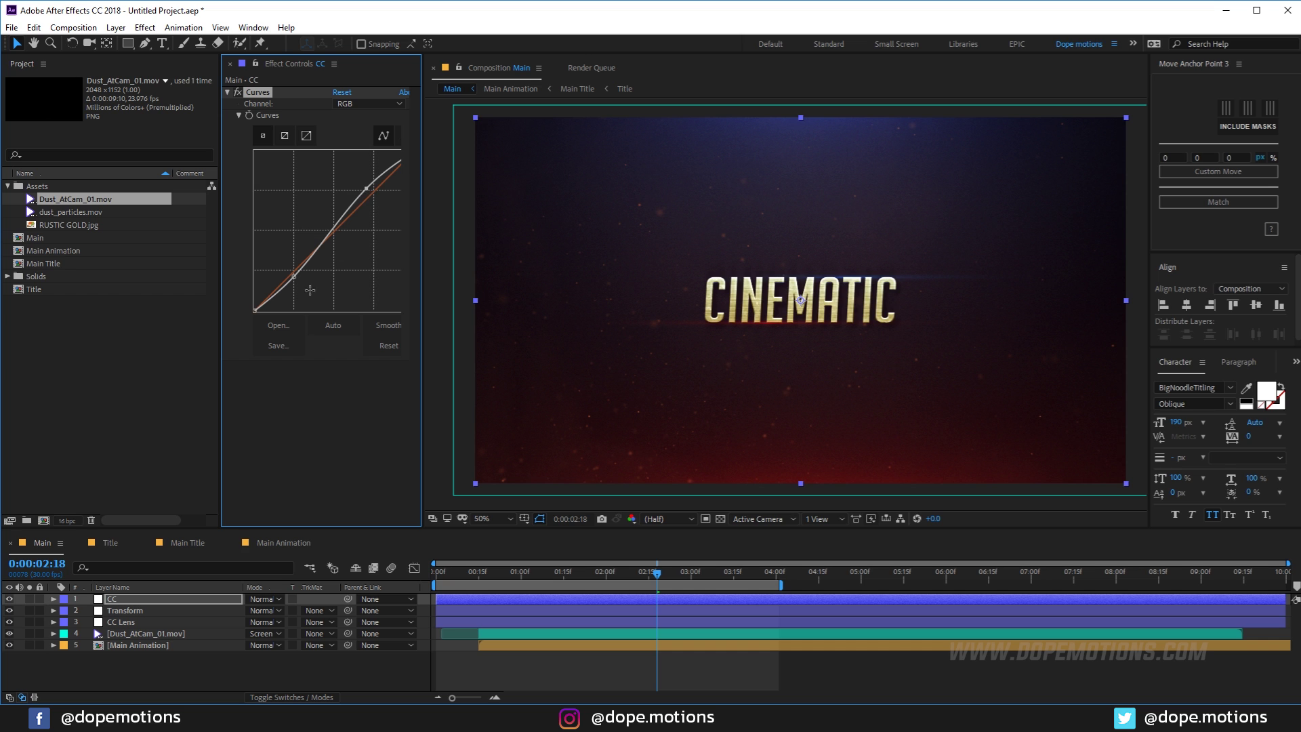
pyautogui.moveTo(293, 275); pyautogui.dragTo(291, 272)
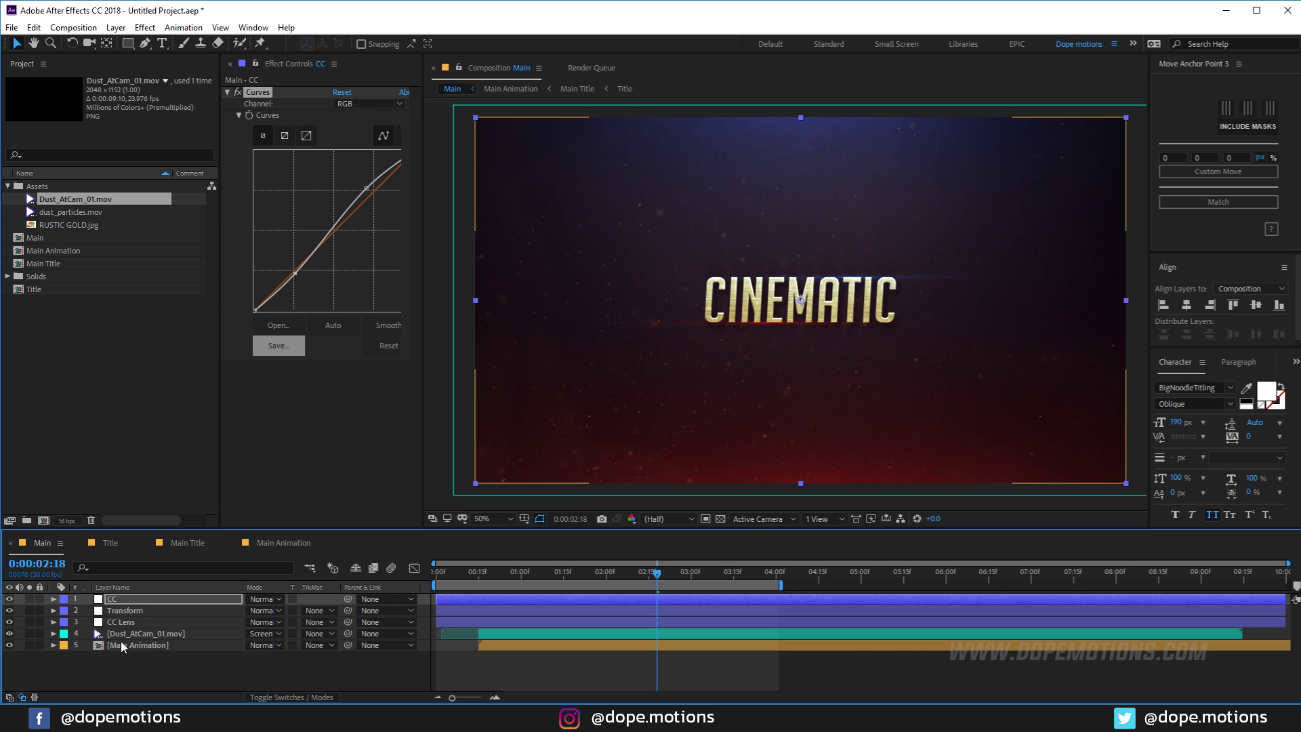
# Step: In Main Animation, edit the blue Optical Flares_01 layer's Amount of Noise and set the red Optical Flares_01 layer's to 1%
pyautogui.doubleClick(120, 641)
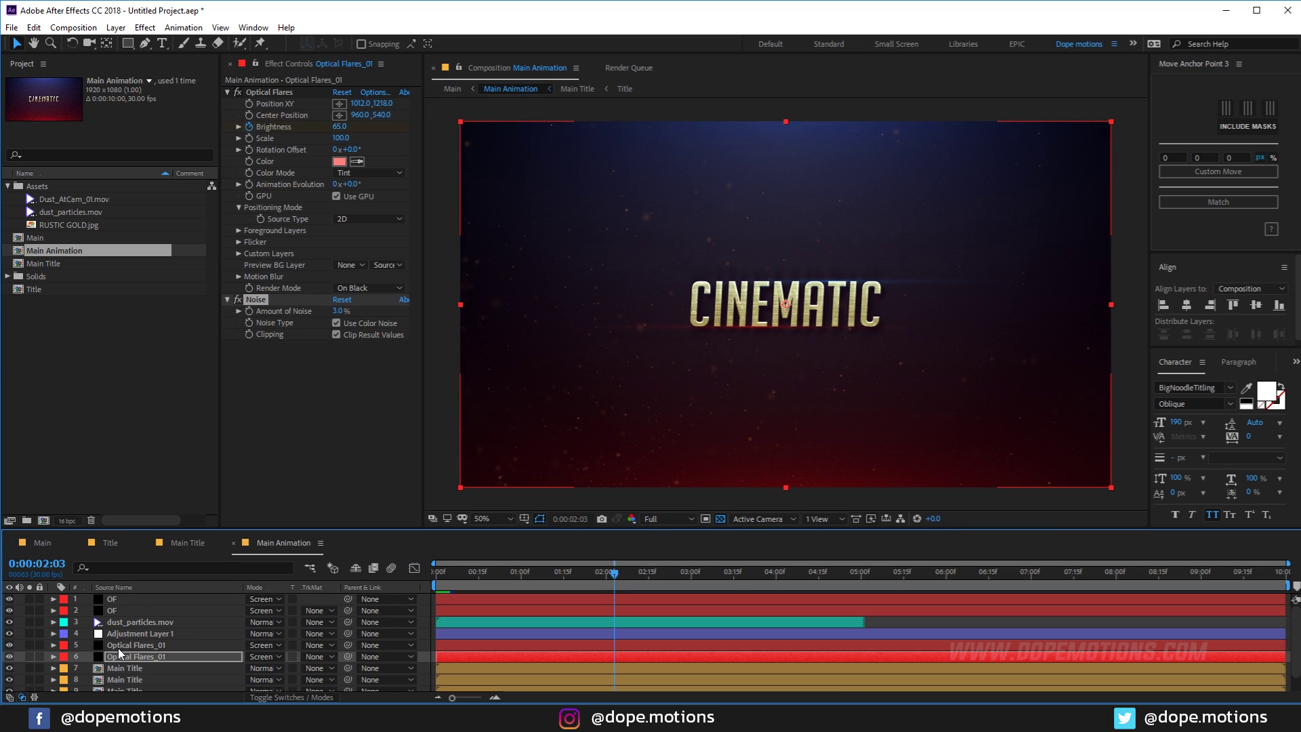
pyautogui.click(118, 645)
pyautogui.click(336, 311)
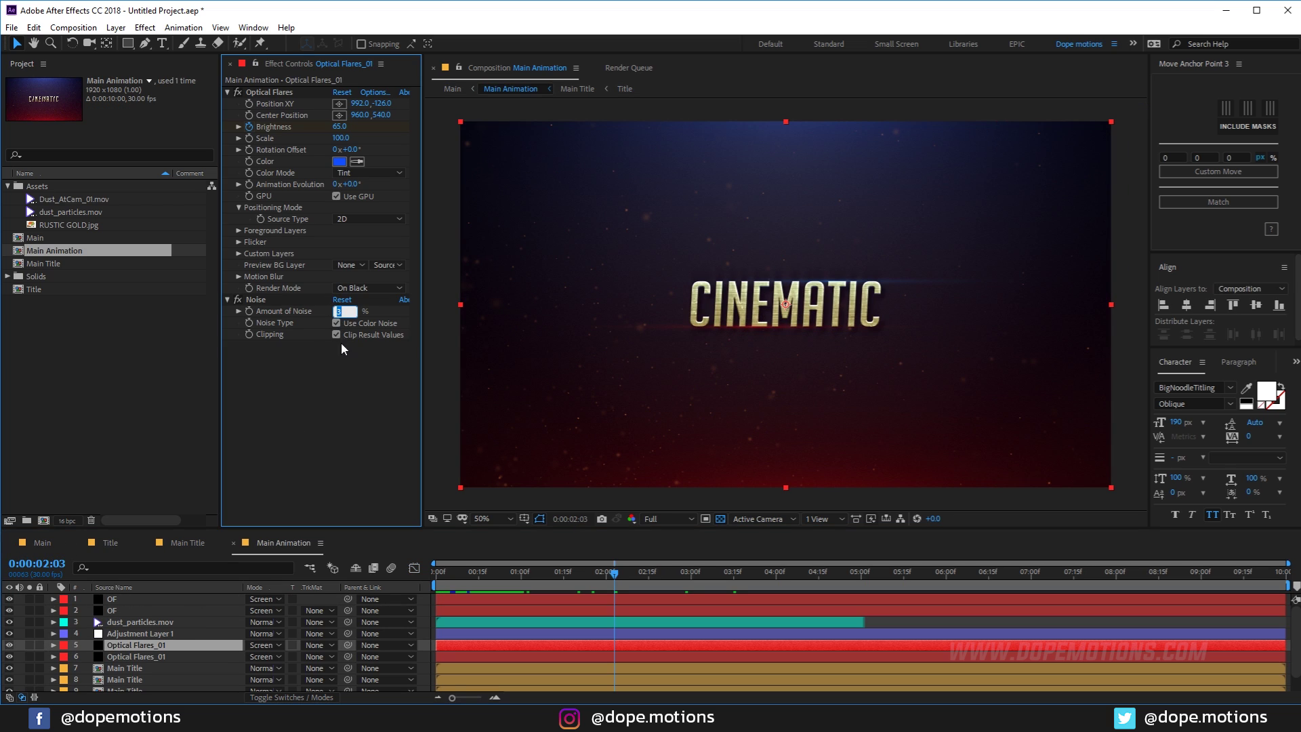
pyautogui.click(125, 656)
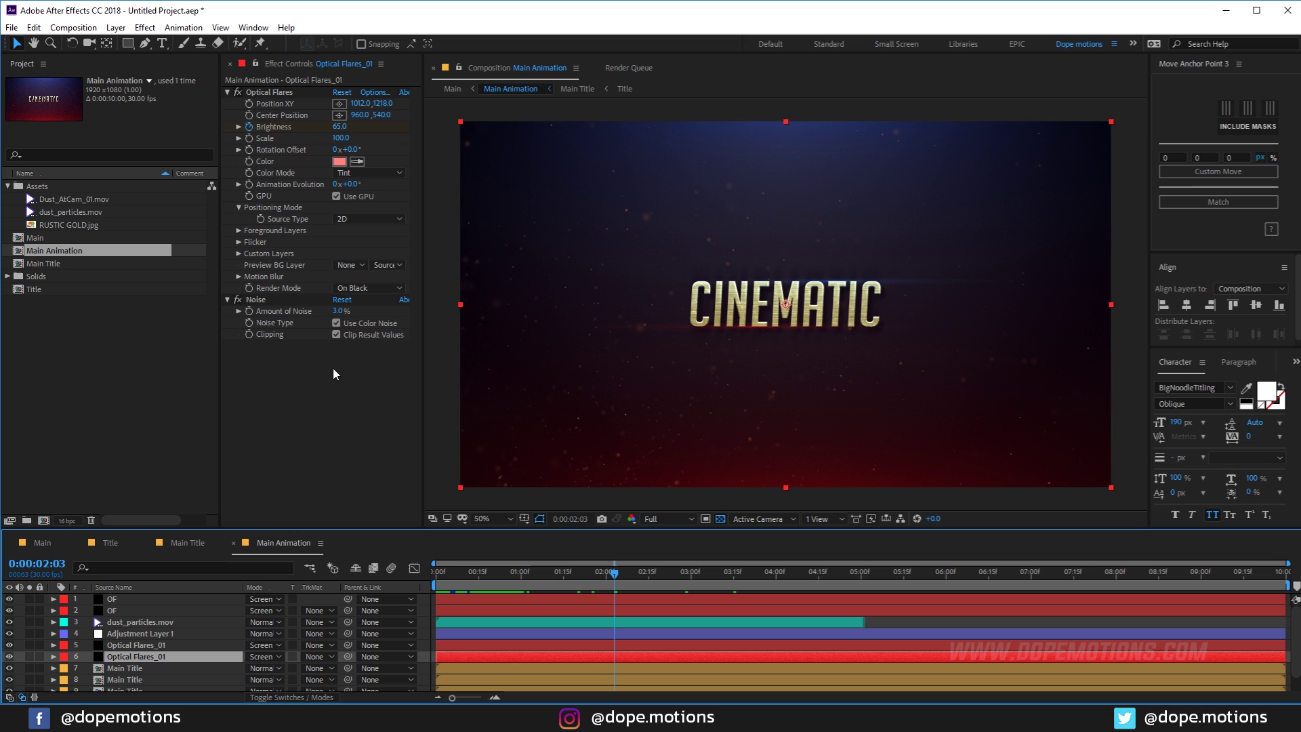
pyautogui.click(338, 311)
pyautogui.write('1')
# Step: Return to the Main composition and check the title animation up to 0:00:02:23
pyautogui.click(48, 543)
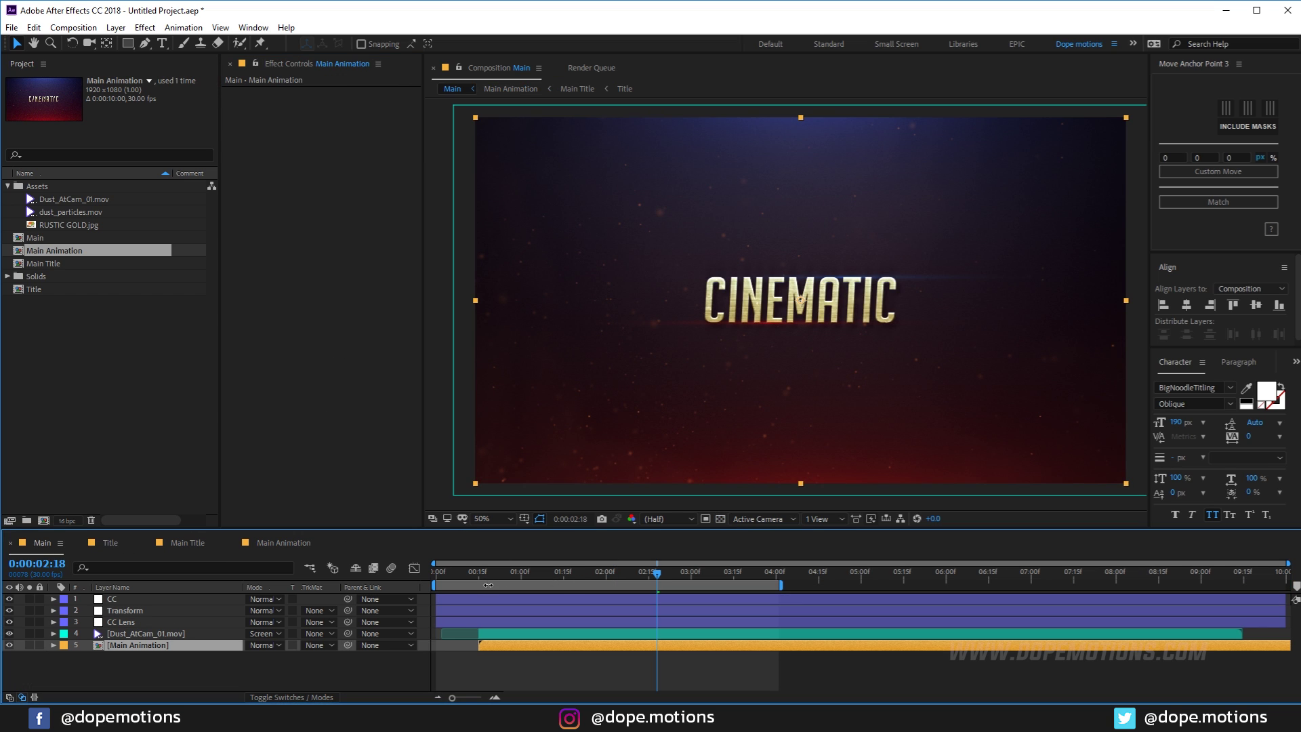
pyautogui.click(465, 576)
pyautogui.moveTo(478, 580); pyautogui.dragTo(640, 591)
pyautogui.moveTo(658, 592); pyautogui.dragTo(676, 592)
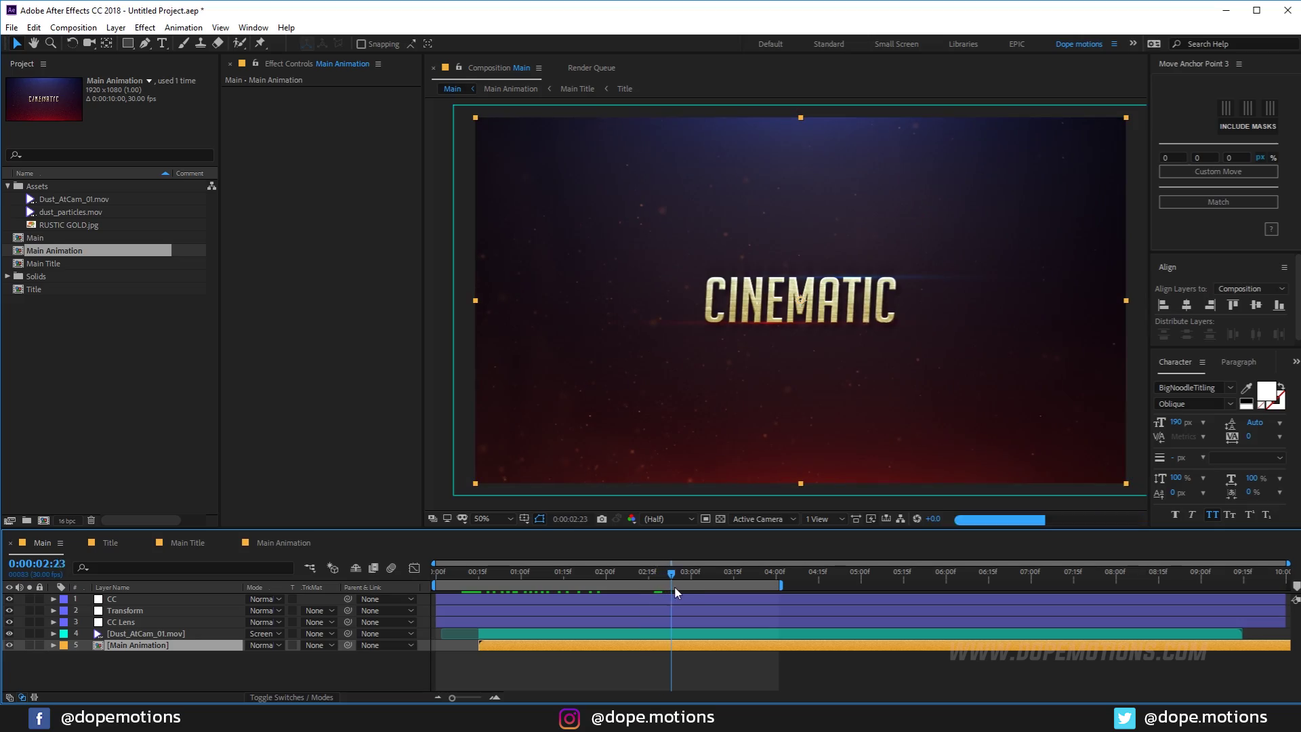